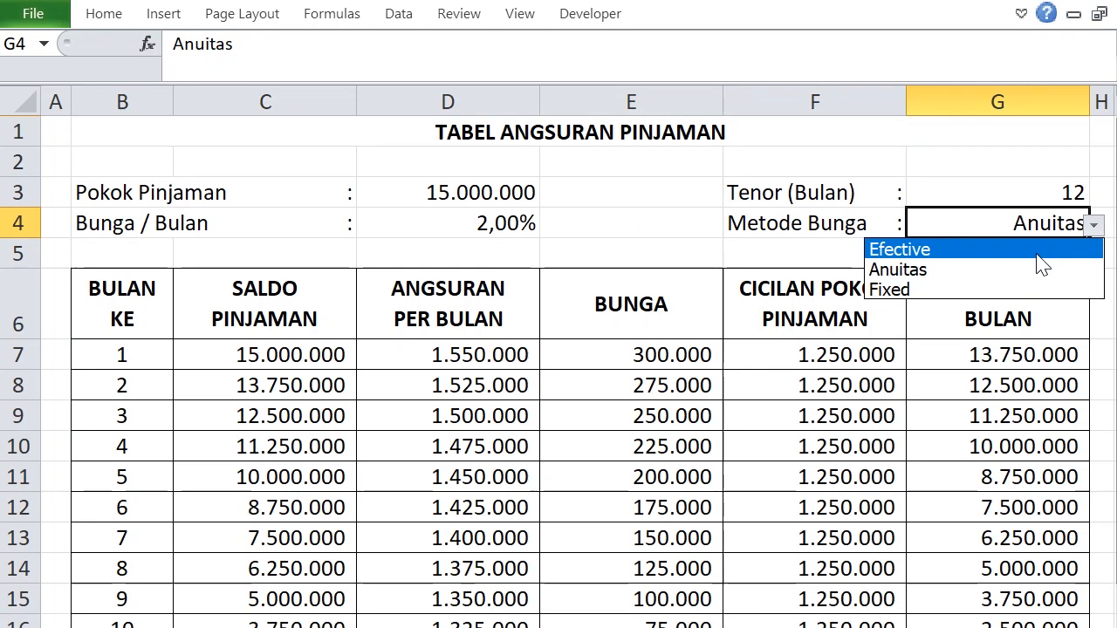
Step: Switch the Metode Bunga in cell G4 to Efective, followed by Fixed, to compare the installment tables
{"action": "scroll", "coordinate": [861, 524], "scroll_direction": "down", "scroll_amount": 2}
{"action": "scroll", "coordinate": [1011, 494], "scroll_direction": "up", "scroll_amount": 2}
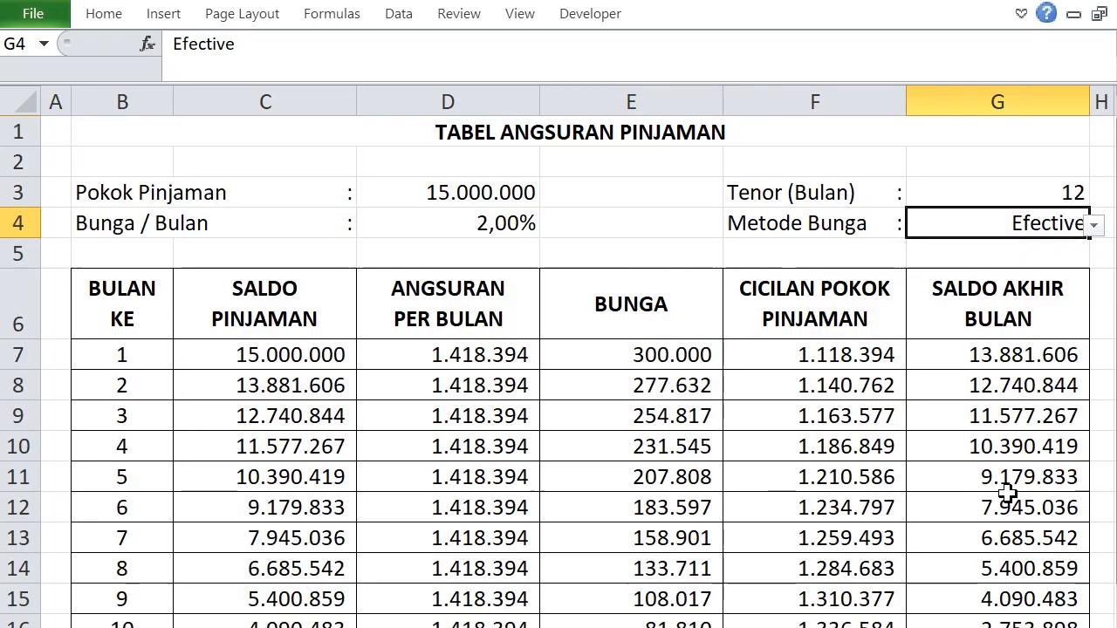
{"action": "left_click", "coordinate": [1093, 225]}
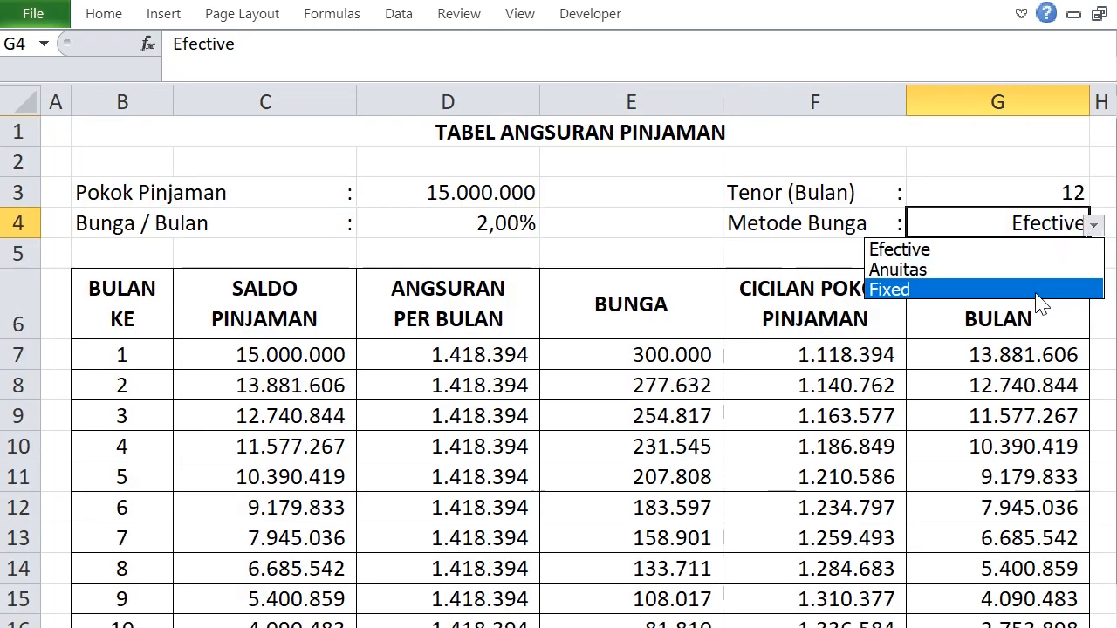
{"action": "left_click", "coordinate": [960, 289]}
{"action": "scroll", "coordinate": [984, 419], "scroll_direction": "down", "scroll_amount": 2}
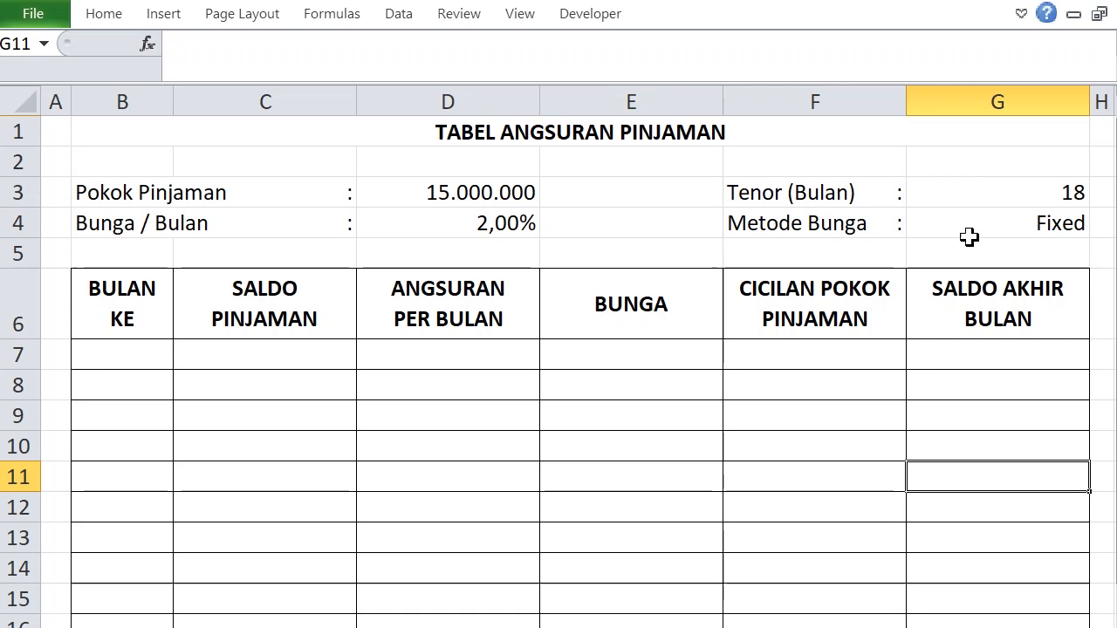
Step: Examine the interest methods offered for the Metode Bunga cell G4
{"action": "left_click", "coordinate": [1012, 232]}
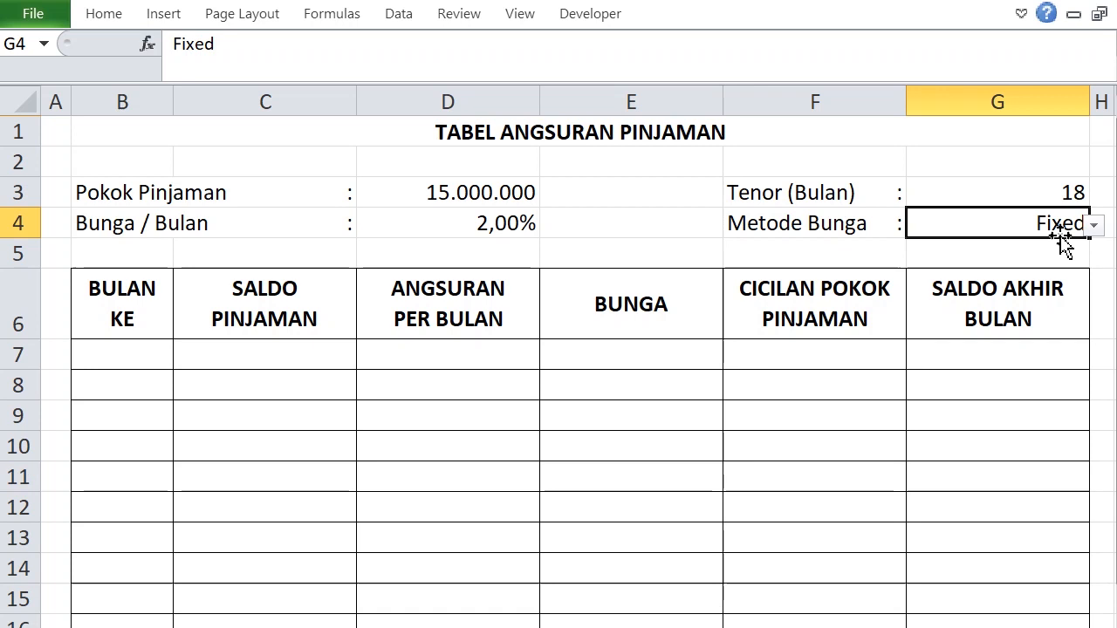
{"action": "left_click", "coordinate": [1094, 225]}
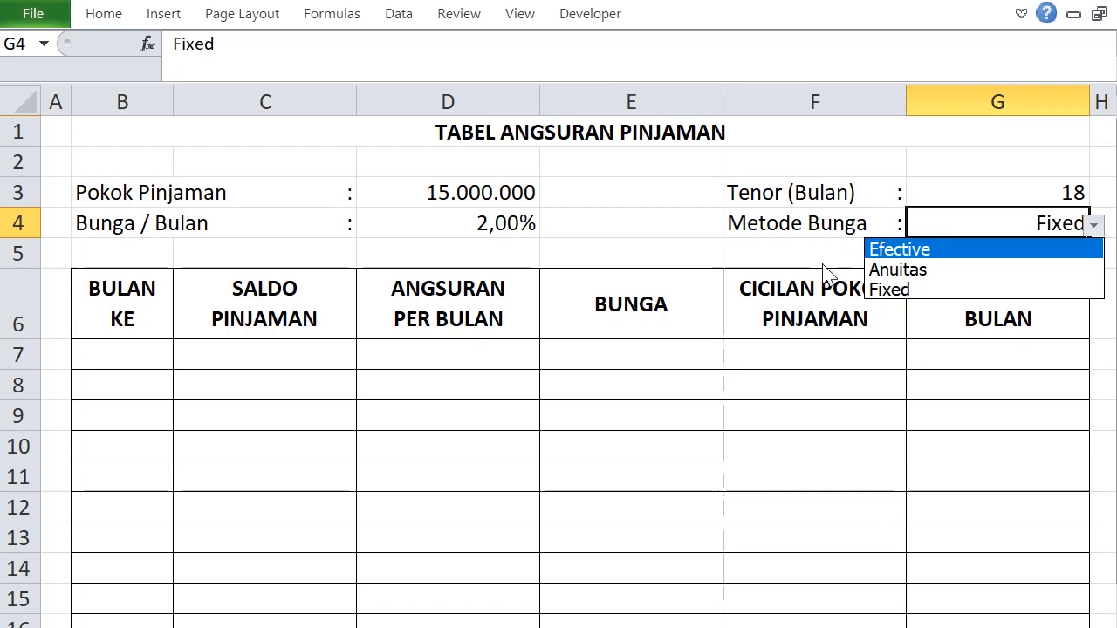
{"action": "key", "text": "Escape"}
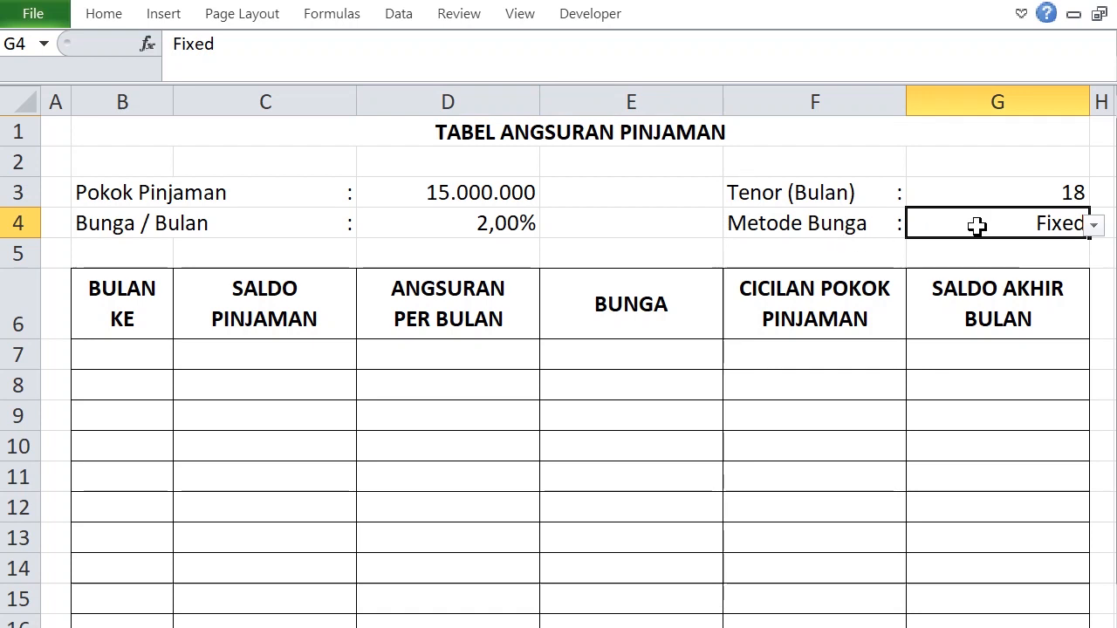
Step: Set the data validation of the Metode Bunga cell to List with source Efective;Anuitas;Fixed, and check the resulting choices
{"action": "left_click", "coordinate": [399, 15]}
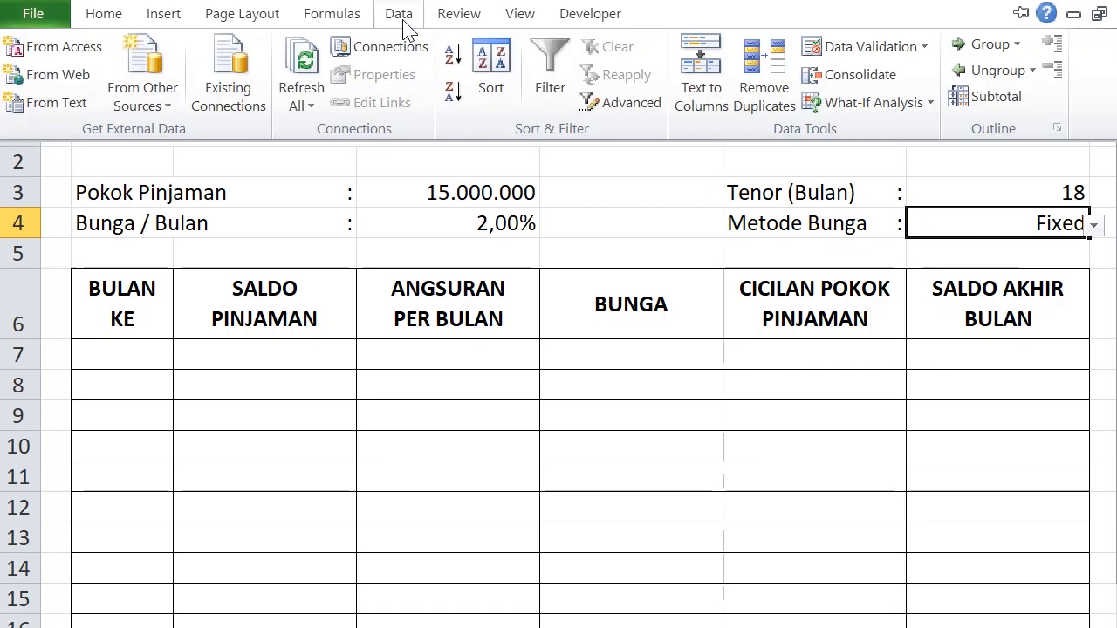
{"action": "left_click", "coordinate": [843, 49]}
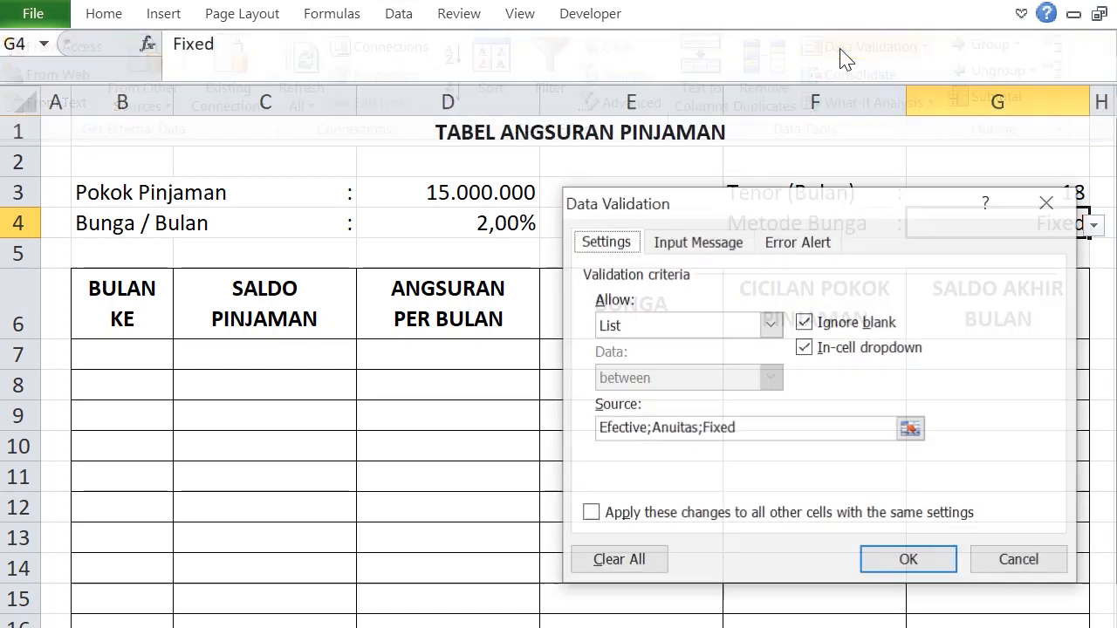
{"action": "left_click_drag", "start_coordinate": [772, 199], "coordinate": [549, 93]}
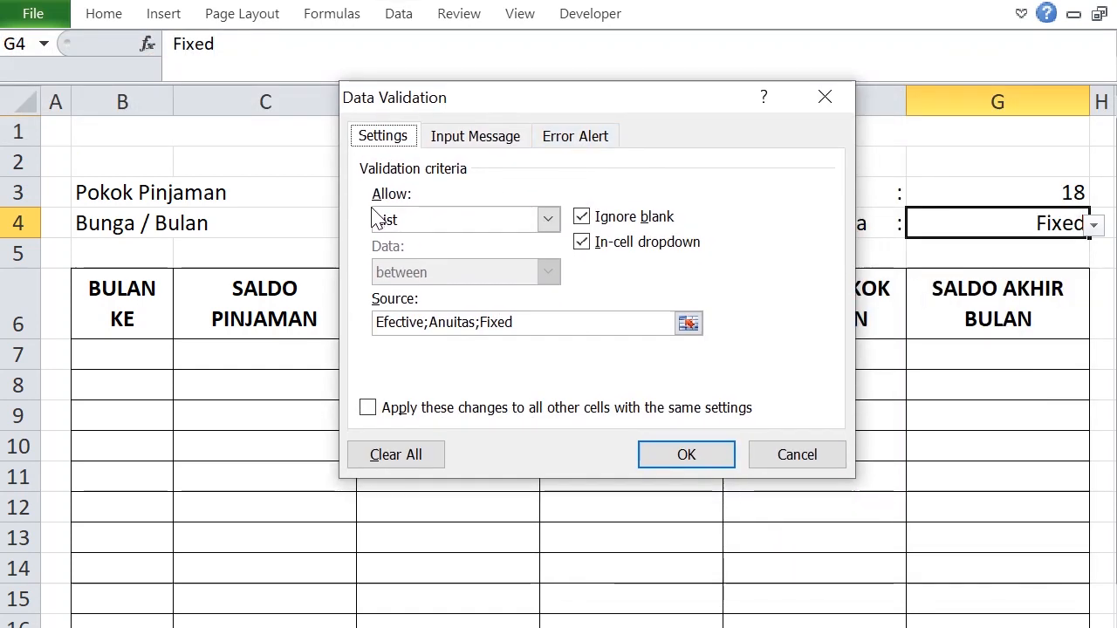
{"action": "left_click", "coordinate": [546, 220]}
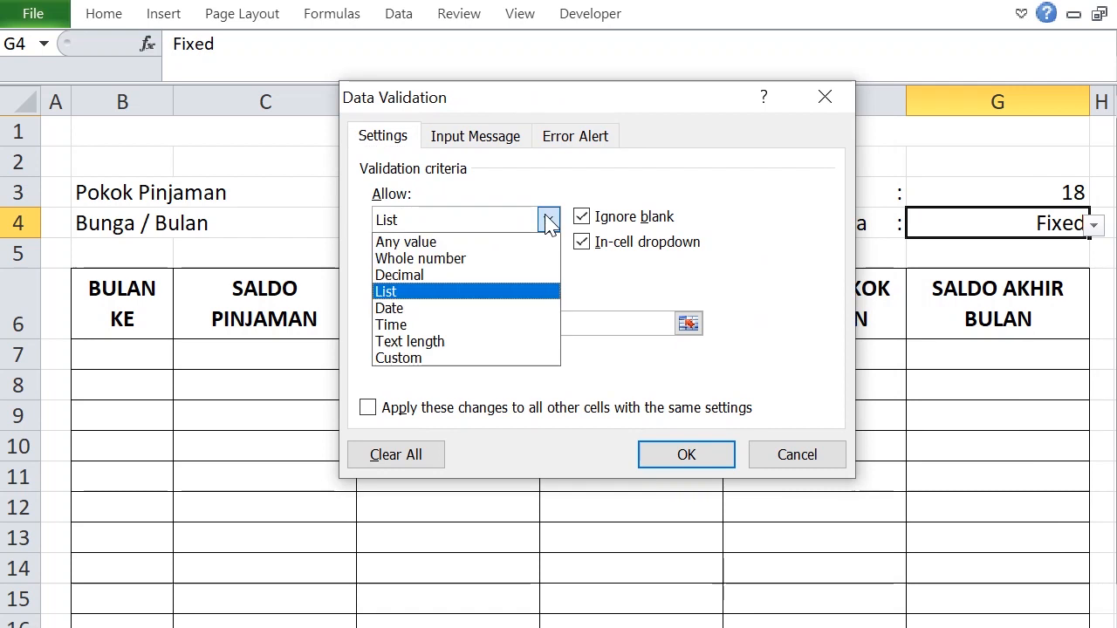
{"action": "left_click", "coordinate": [428, 291]}
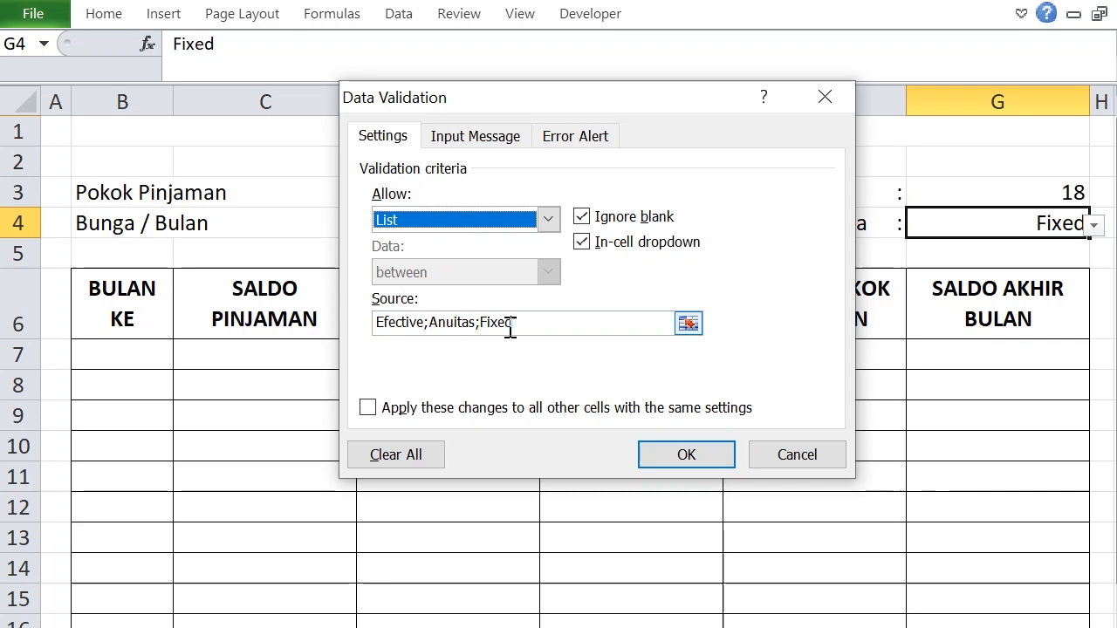
{"action": "left_click", "coordinate": [687, 454]}
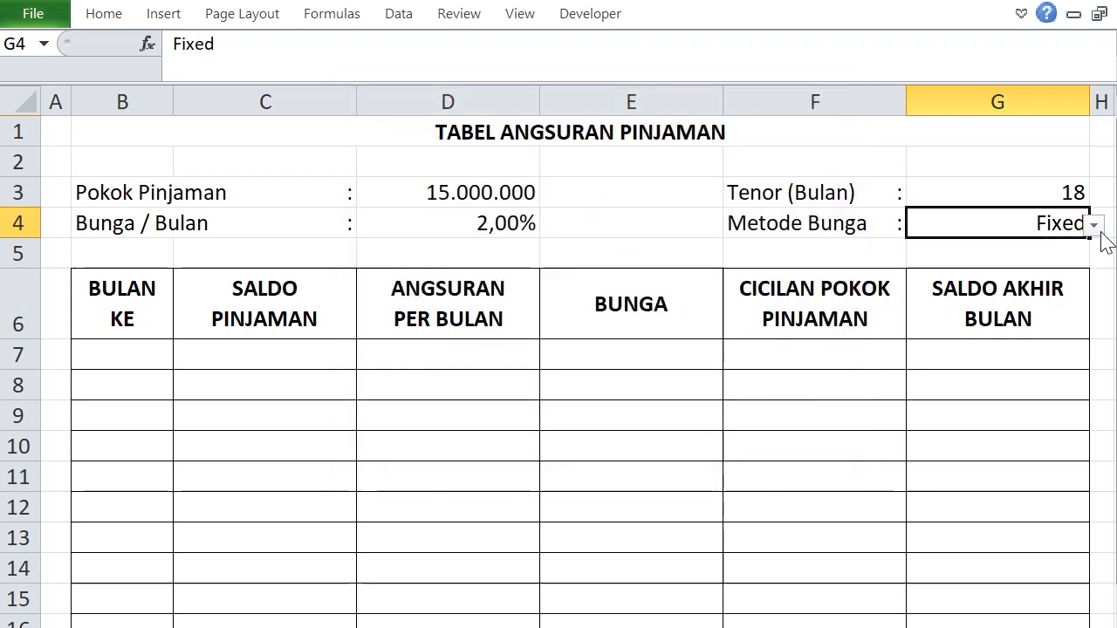
{"action": "left_click", "coordinate": [1094, 225]}
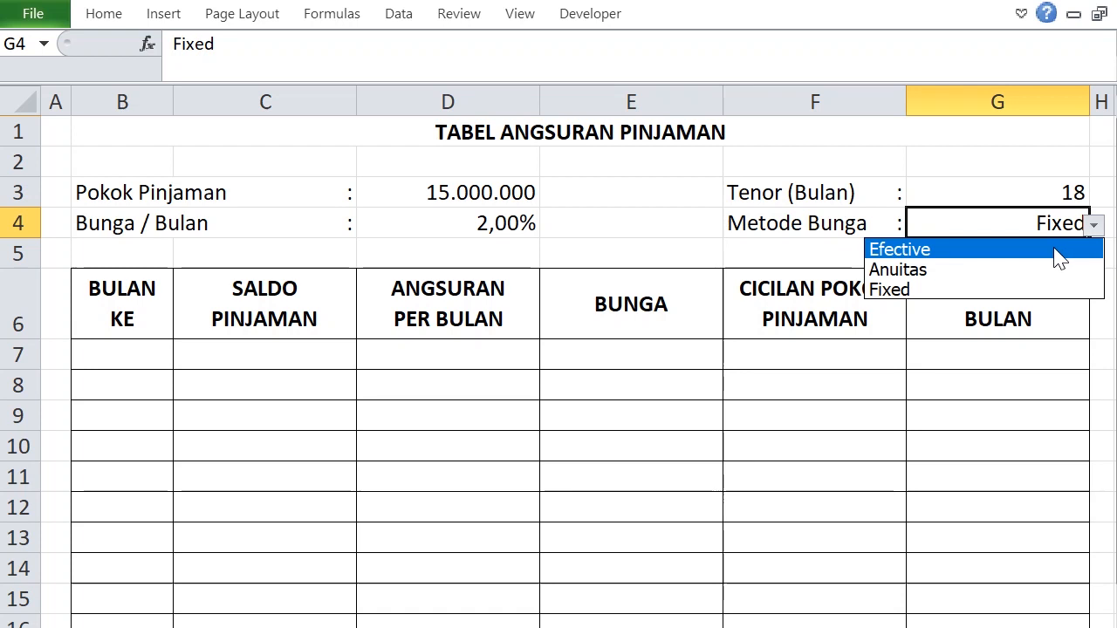
{"action": "key", "text": "Escape"}
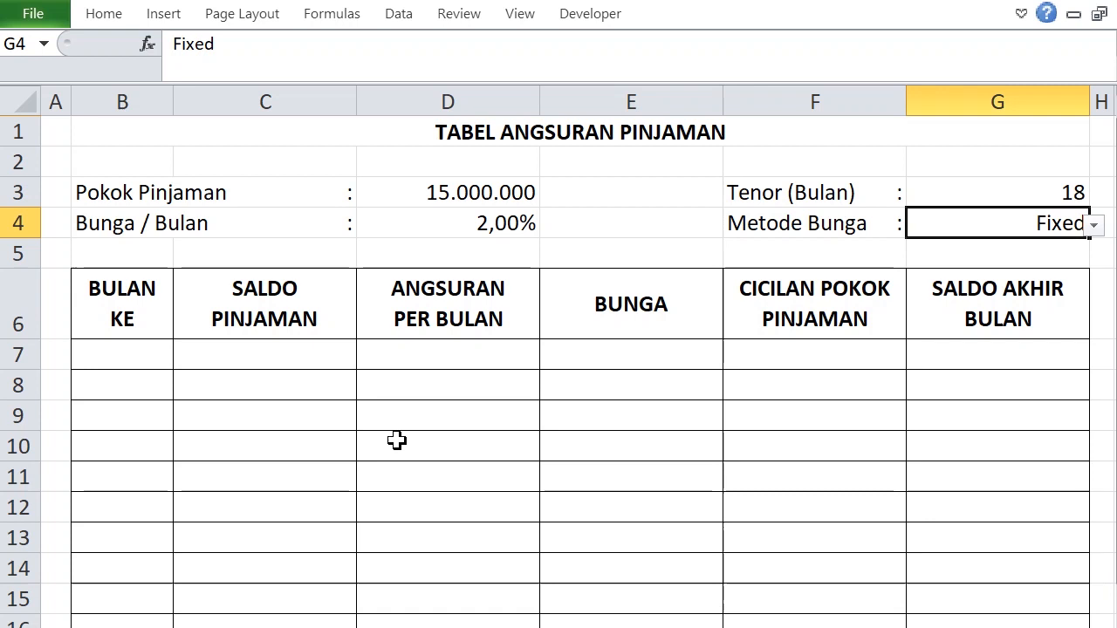
Step: Enter the month-number formula =IF(ROW(A1)>$G$3;"";ROW(A1)) in cell B7 of the BULAN KE column
{"action": "left_click", "coordinate": [272, 434]}
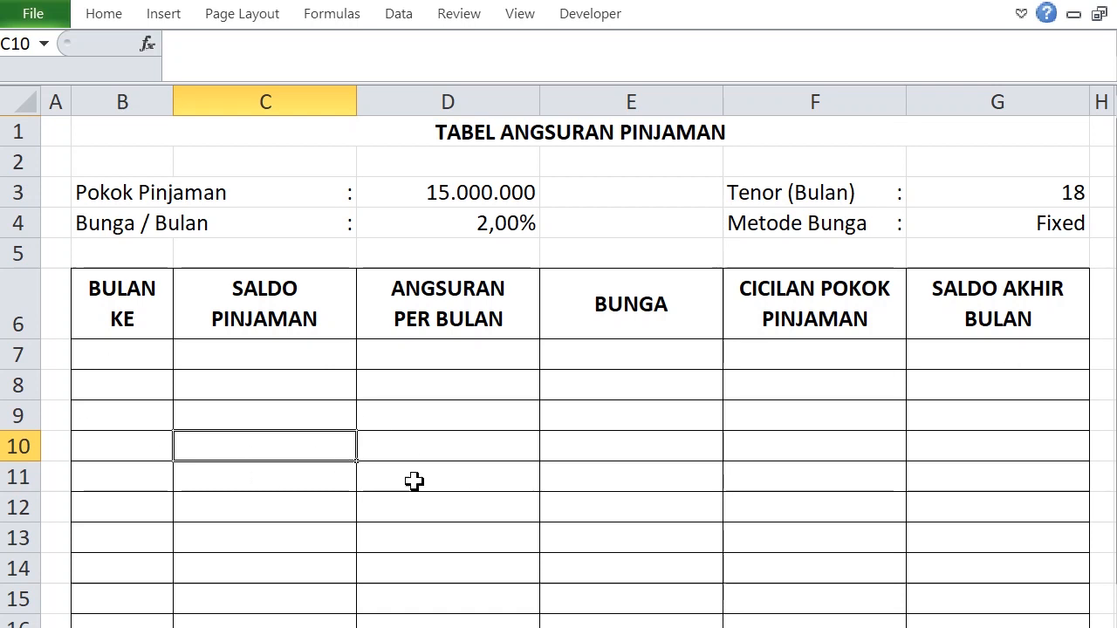
{"action": "left_click", "coordinate": [122, 358]}
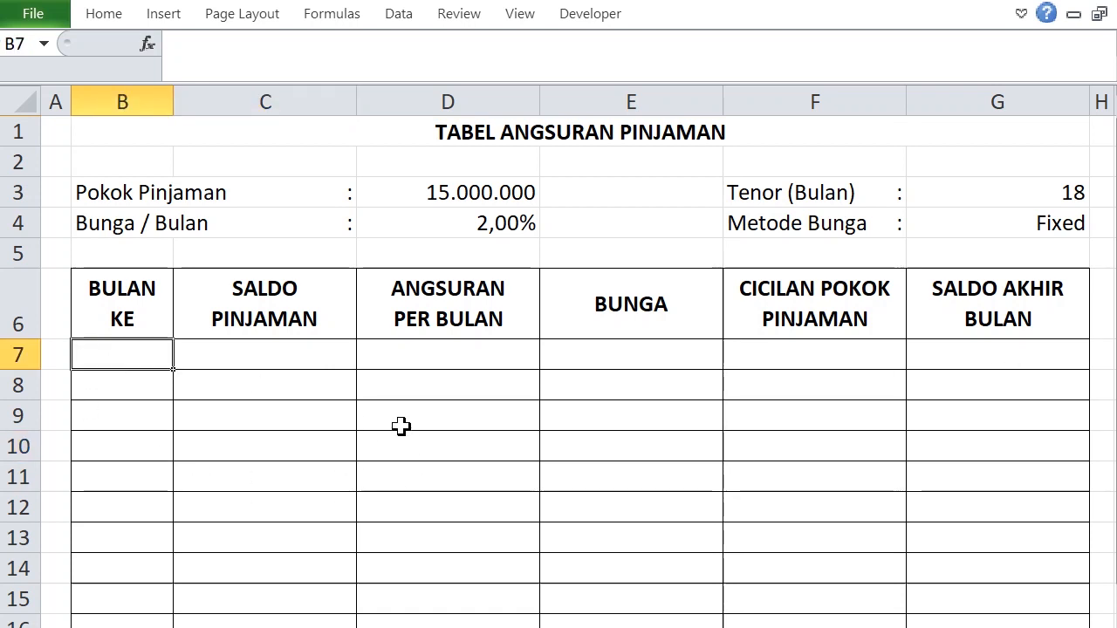
{"action": "scroll", "coordinate": [400, 426], "scroll_direction": "down", "scroll_amount": 1}
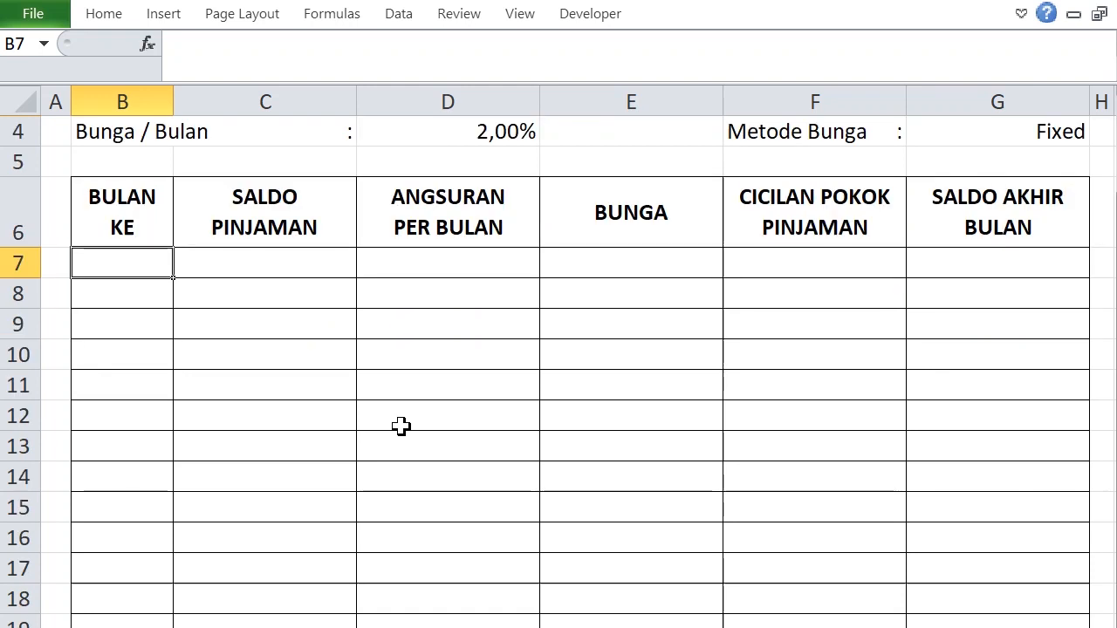
{"action": "scroll", "coordinate": [400, 426], "scroll_direction": "up", "scroll_amount": 1}
{"action": "type", "text": "="}
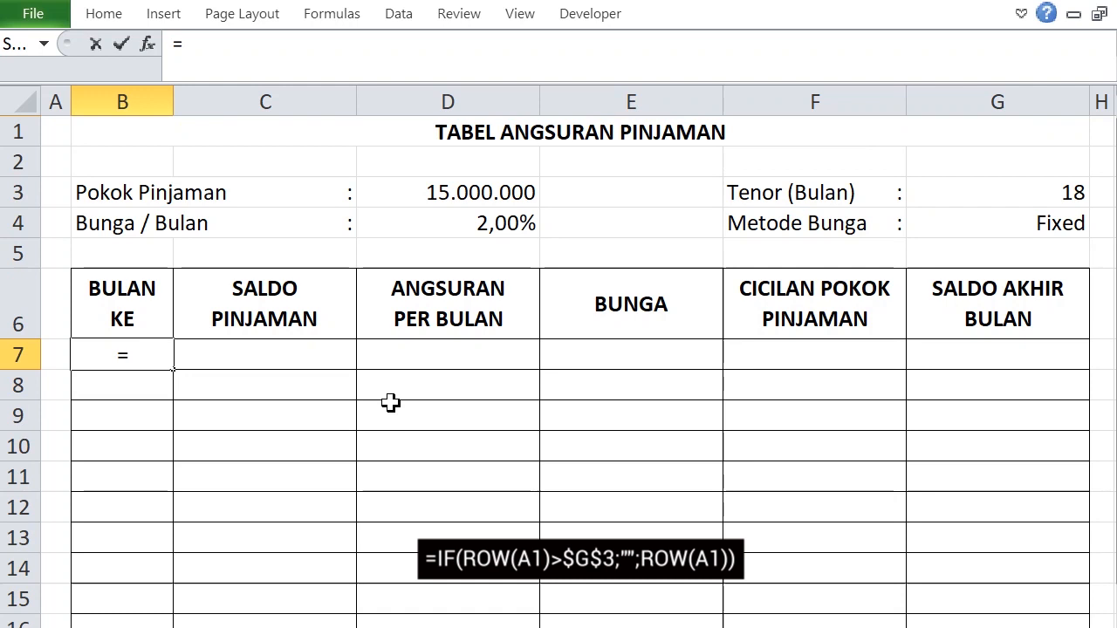
{"action": "type", "text": "IF("}
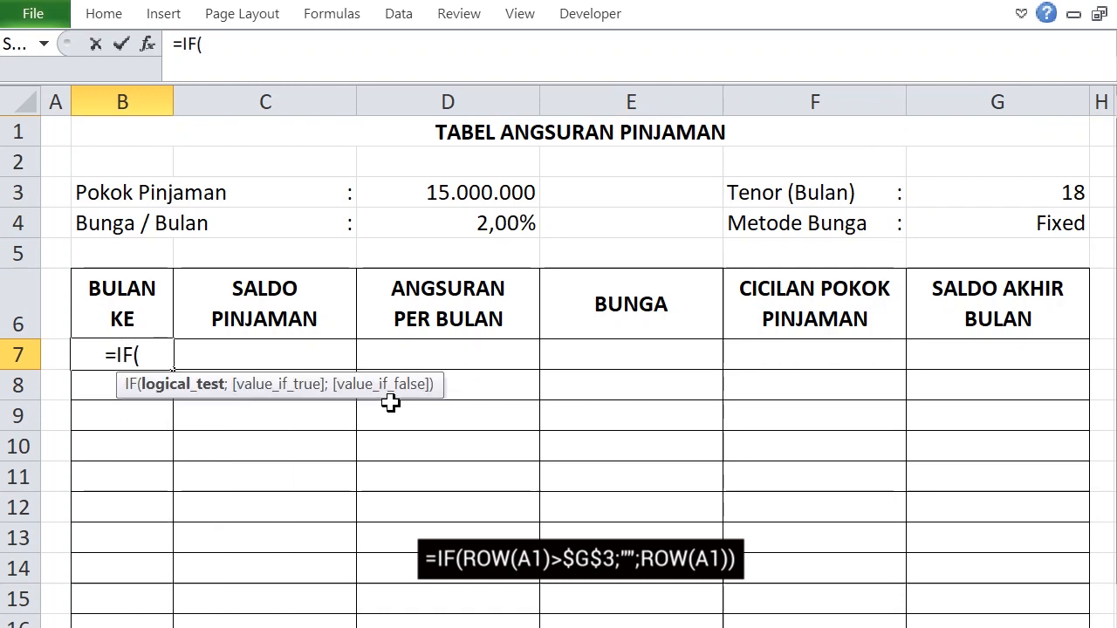
{"action": "left_click", "coordinate": [330, 63]}
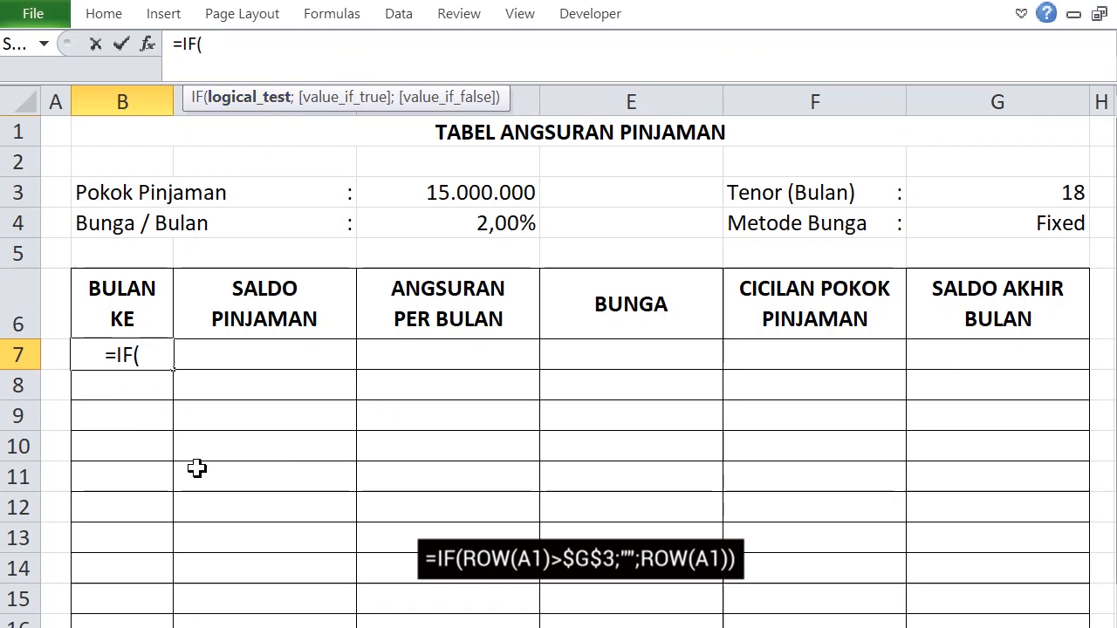
{"action": "type", "text": "ROW("}
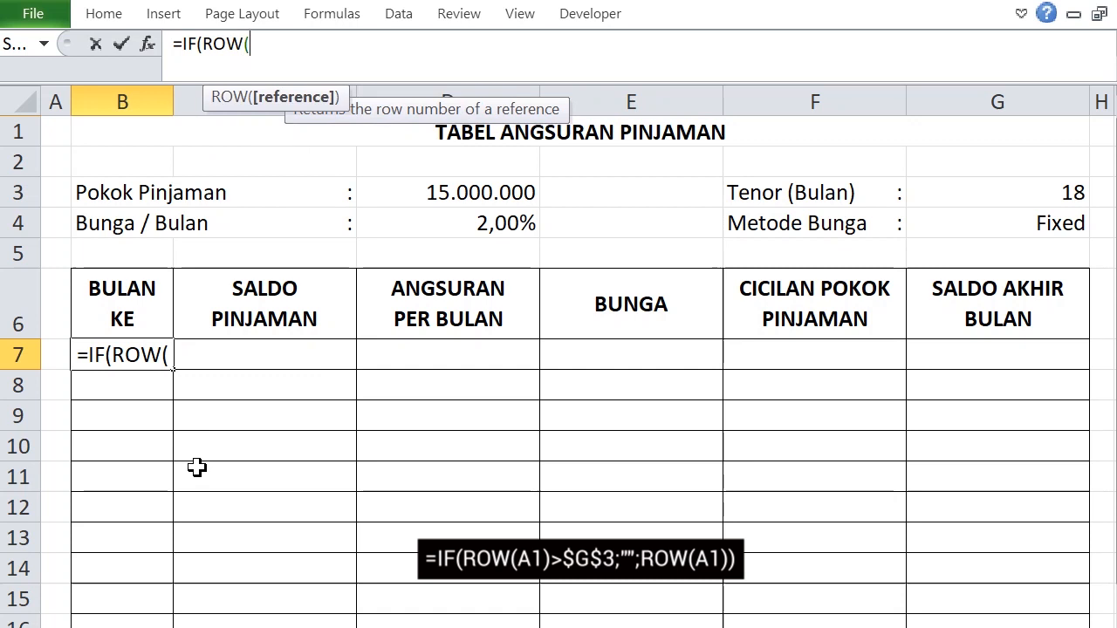
{"action": "left_click", "coordinate": [59, 132]}
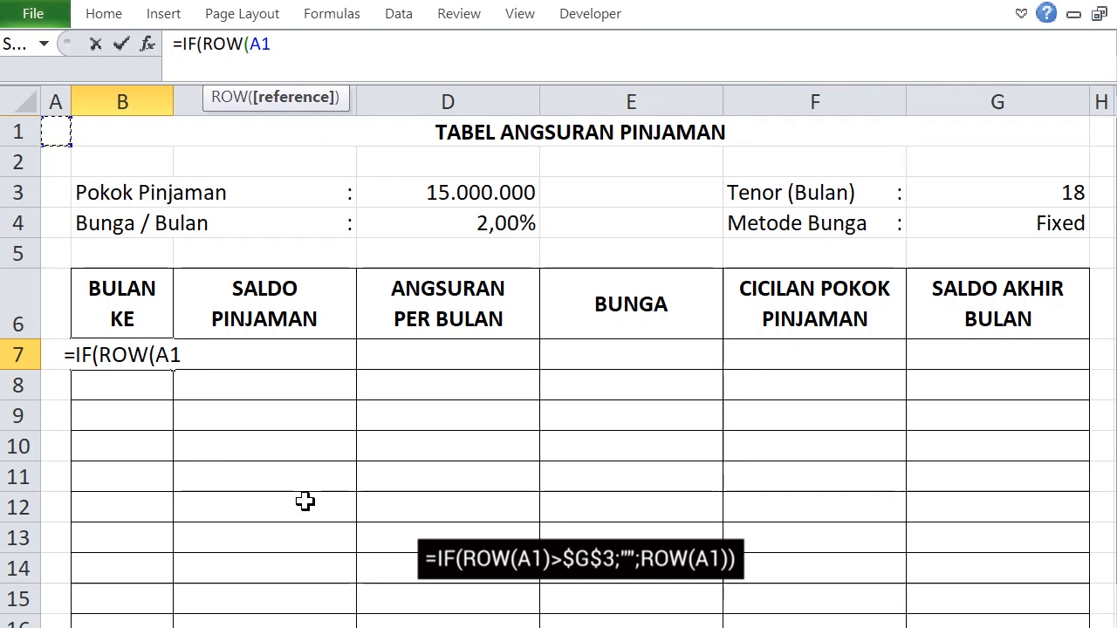
{"action": "type", "text": ")"}
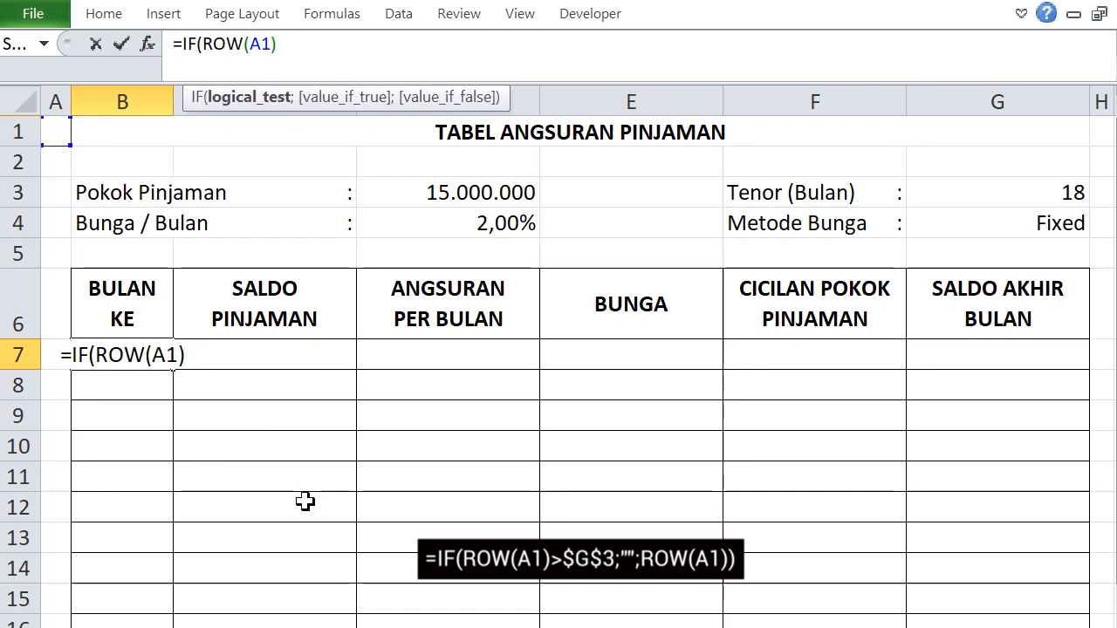
{"action": "type", "text": ">"}
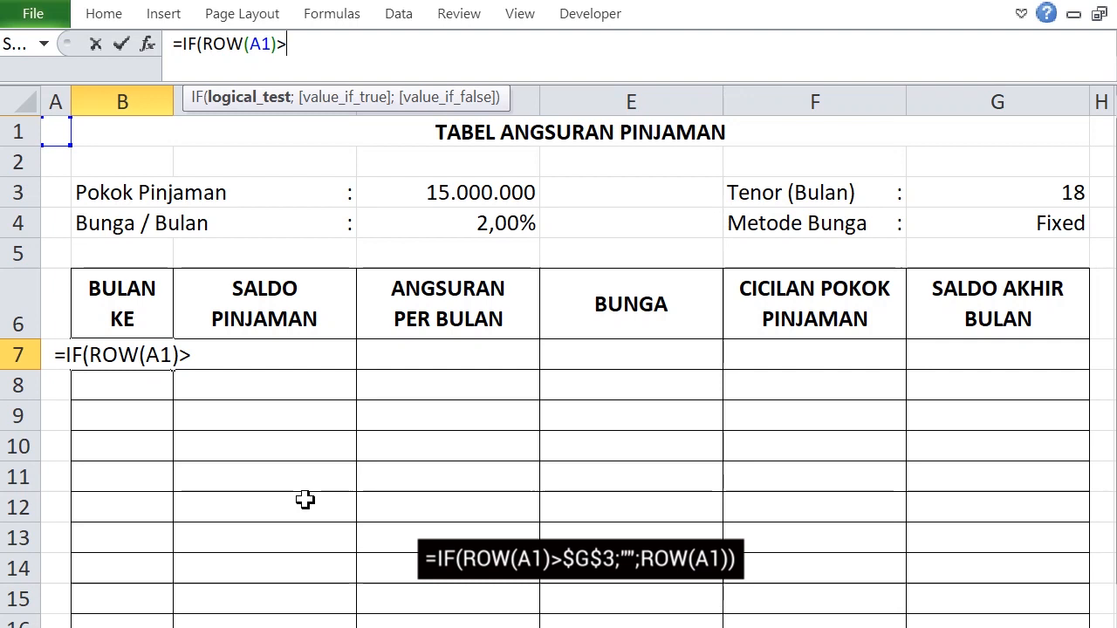
{"action": "left_click", "coordinate": [990, 193]}
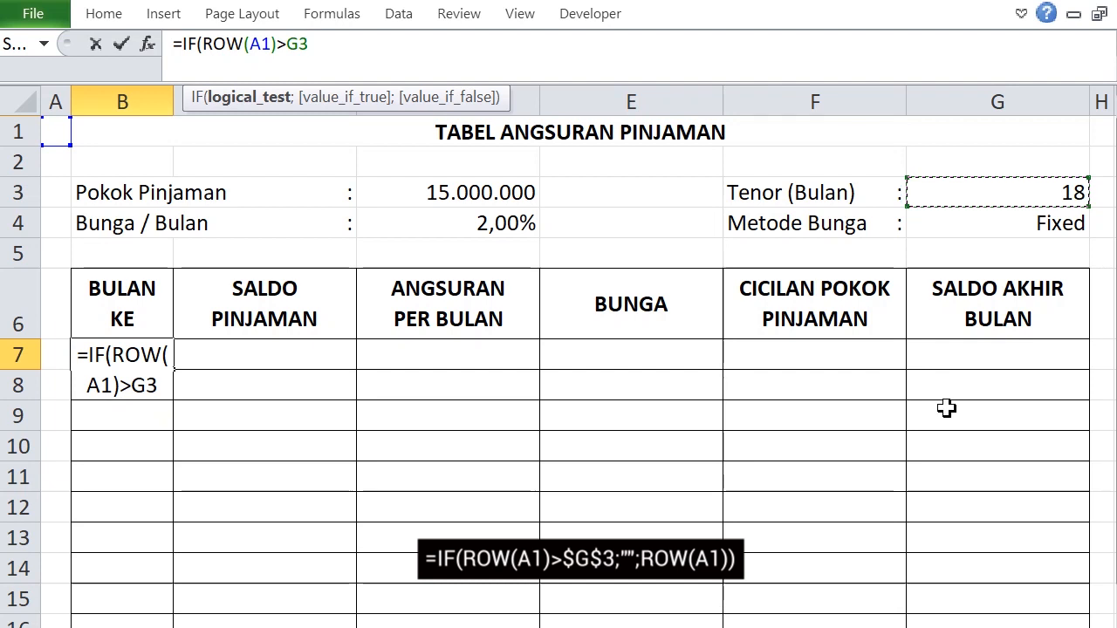
{"action": "key", "text": "F4"}
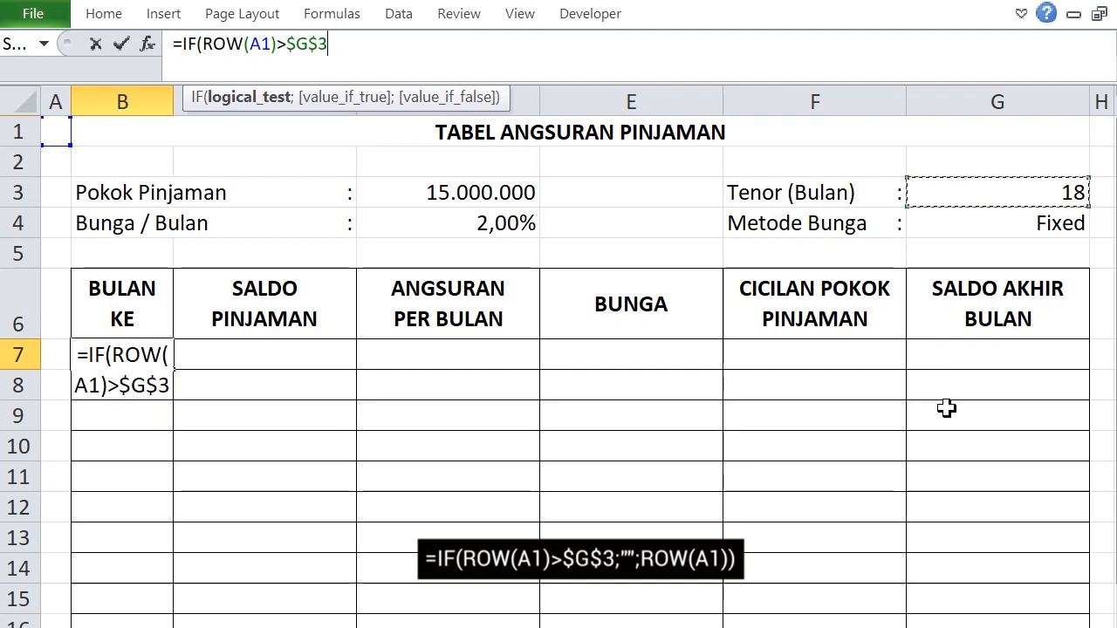
{"action": "type", "text": ";"}
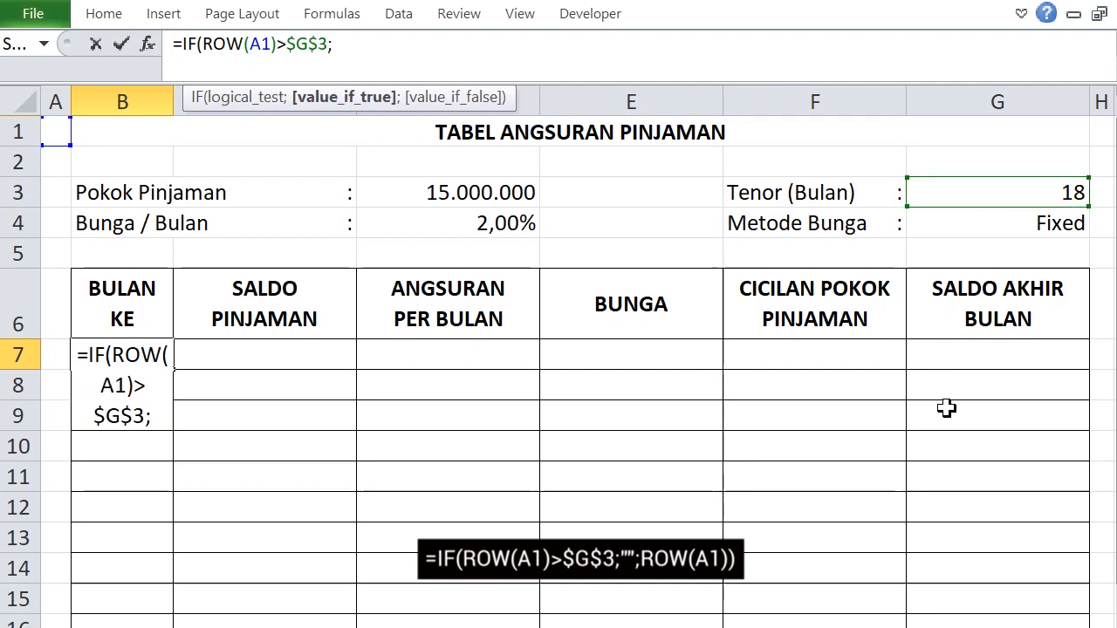
{"action": "type", "text": "\"\""}
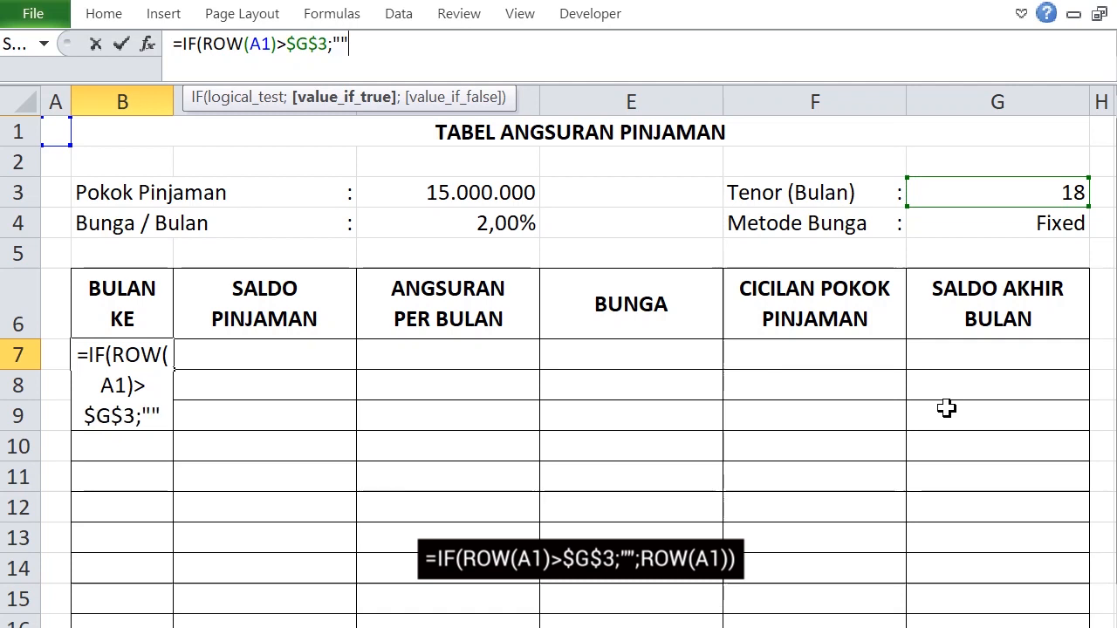
{"action": "type", "text": ";"}
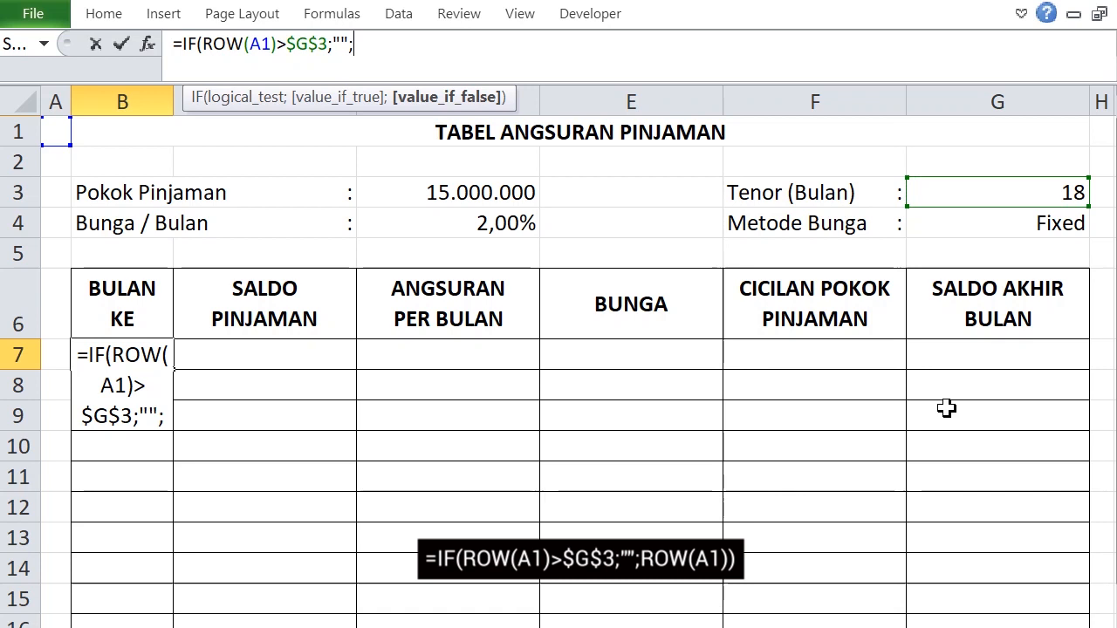
{"action": "type", "text": "ROW"}
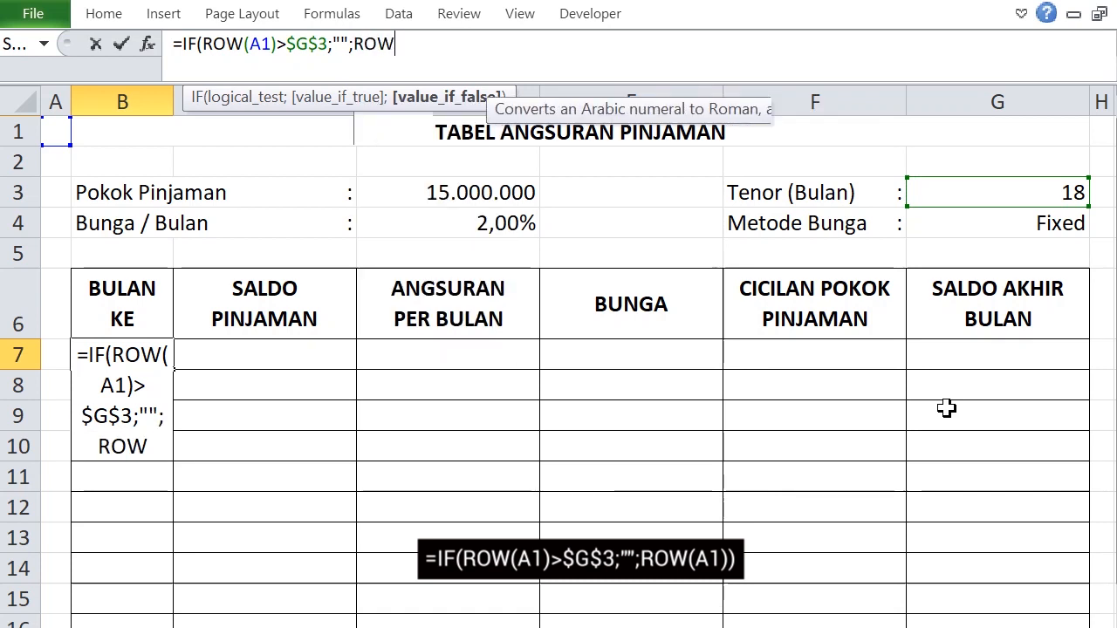
{"action": "type", "text": "("}
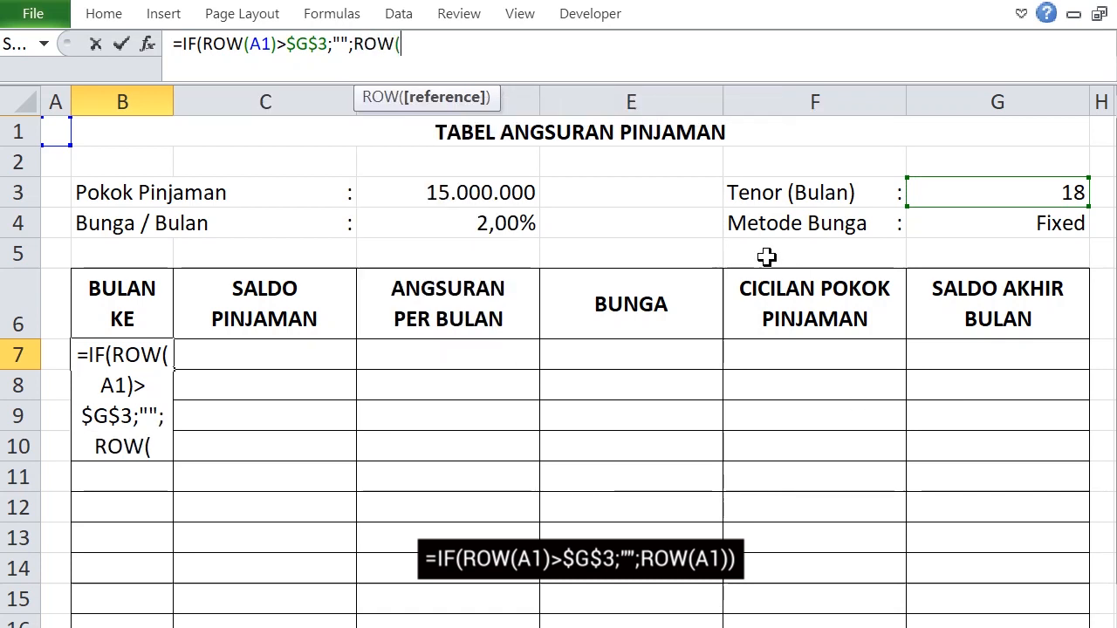
{"action": "left_click", "coordinate": [59, 132]}
{"action": "type", "text": "))"}
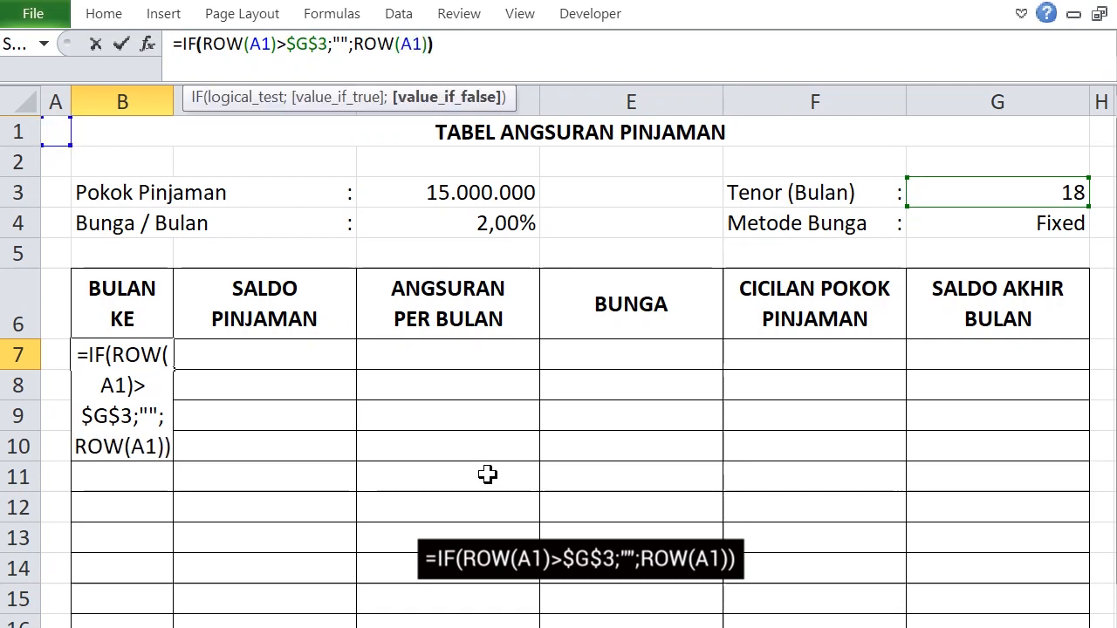
{"action": "key", "text": "Return"}
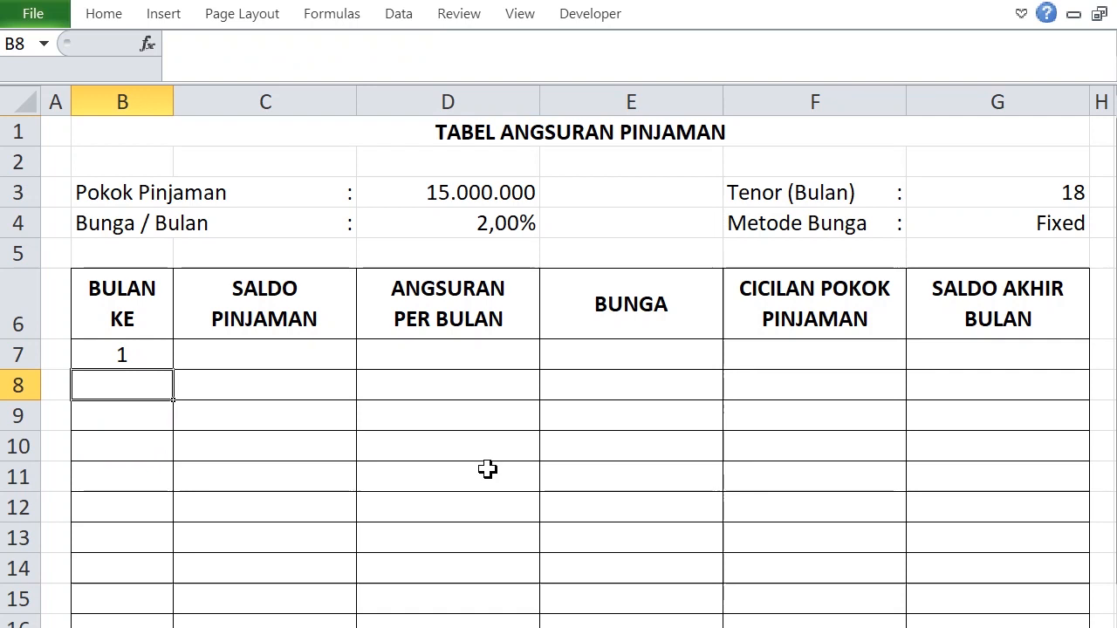
Step: Fill the month-number formula from B7 down the BULAN KE column to row 24
{"action": "left_click", "coordinate": [157, 354]}
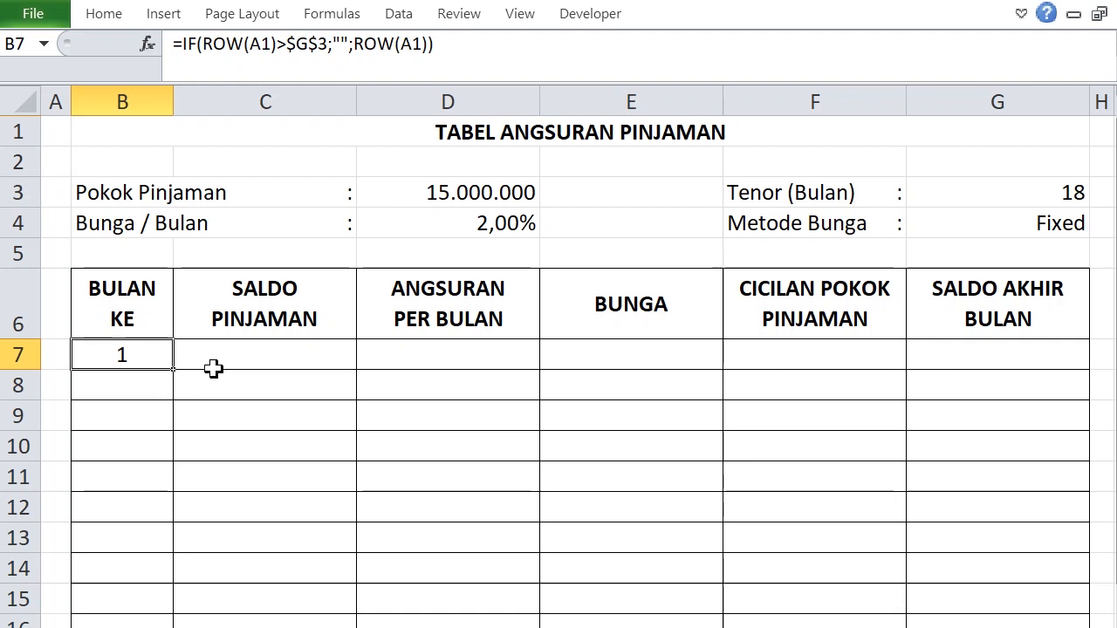
{"action": "left_click_drag", "start_coordinate": [174, 371], "coordinate": [179, 627]}
{"action": "scroll", "coordinate": [161, 519], "scroll_direction": "down", "scroll_amount": 2}
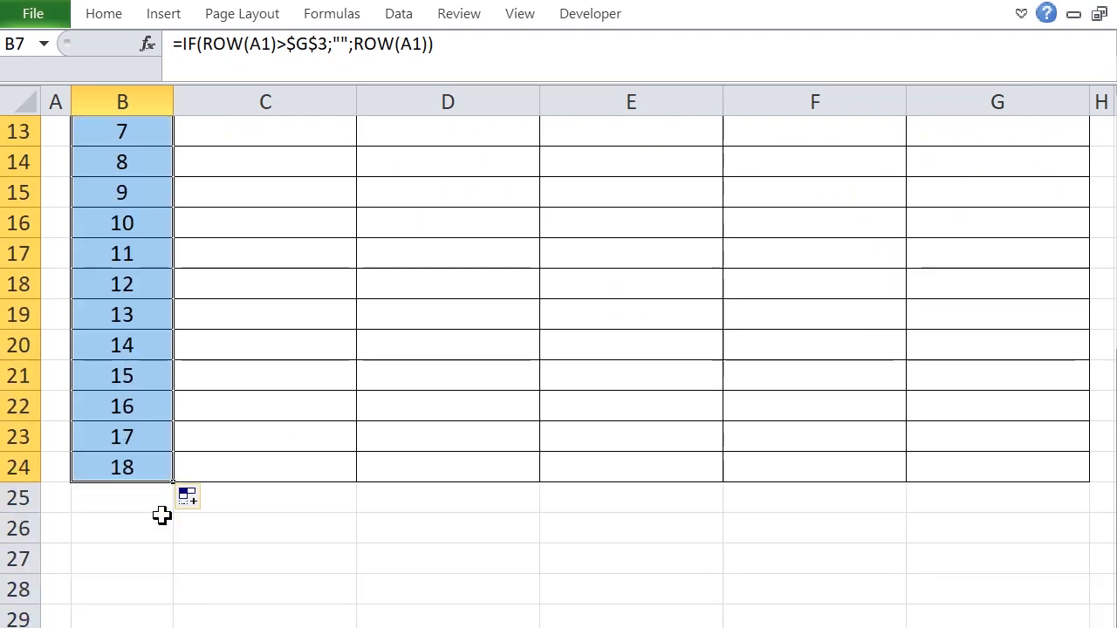
Step: Begin the SALDO PINJAMAN formula in cell C7 with =IF(B7="";""; so the cell stays blank without a month number
{"action": "scroll", "coordinate": [162, 516], "scroll_direction": "up", "scroll_amount": 4}
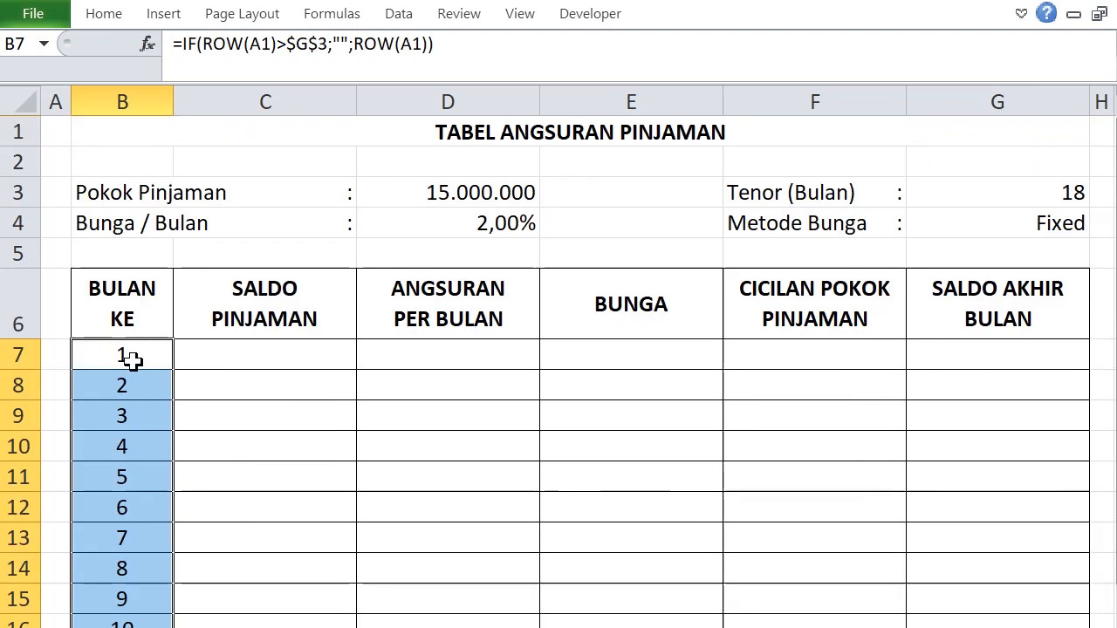
{"action": "scroll", "coordinate": [187, 486], "scroll_direction": "down", "scroll_amount": 3}
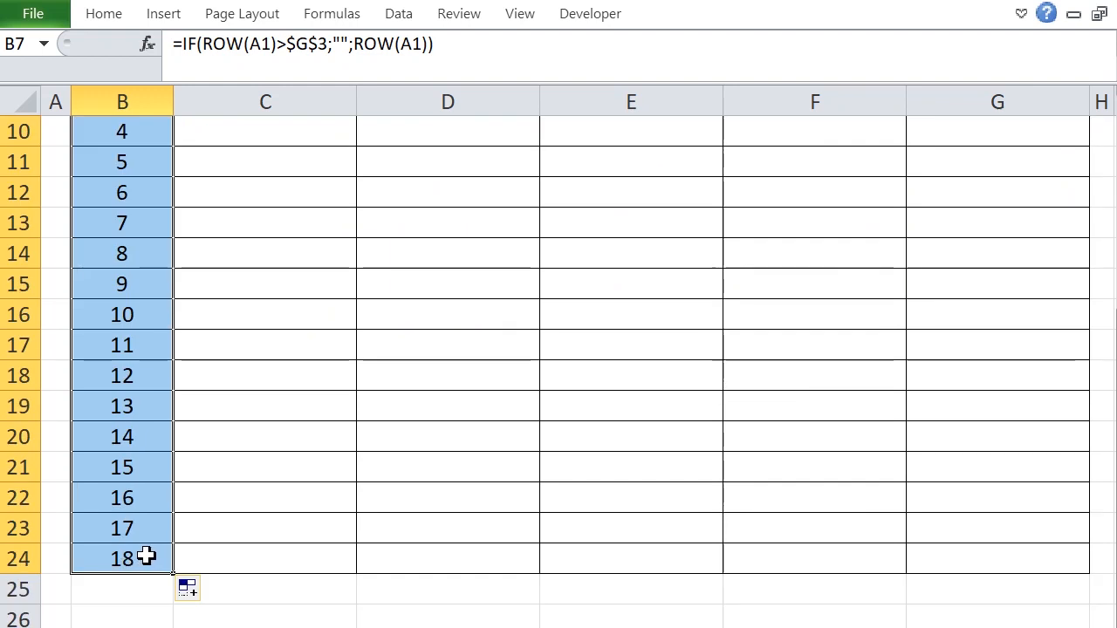
{"action": "scroll", "coordinate": [521, 468], "scroll_direction": "up", "scroll_amount": 3}
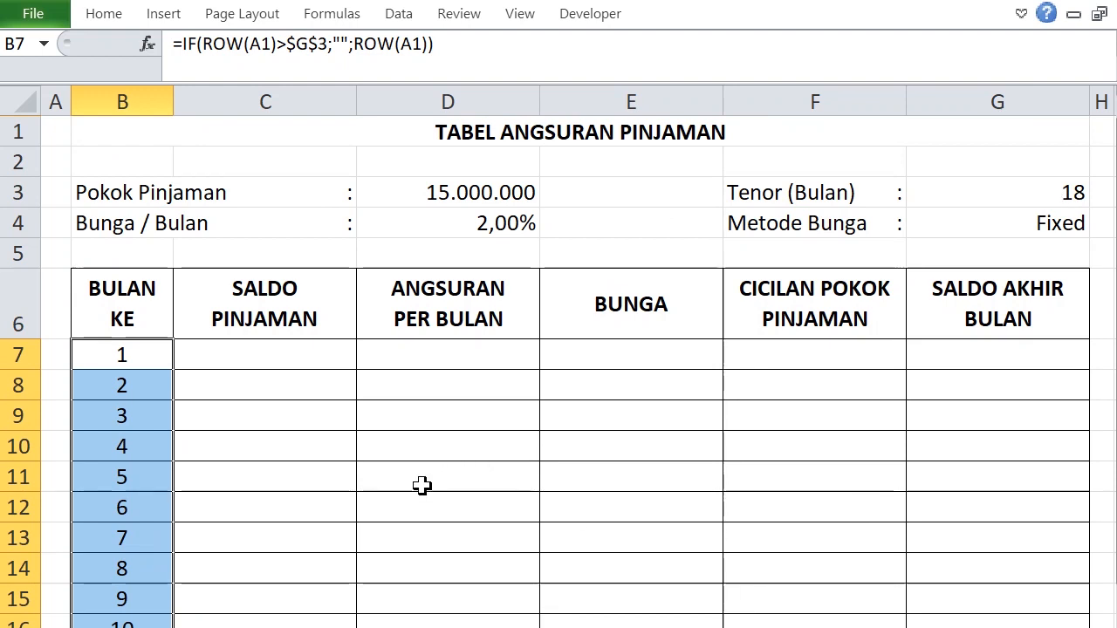
{"action": "key", "text": "Right"}
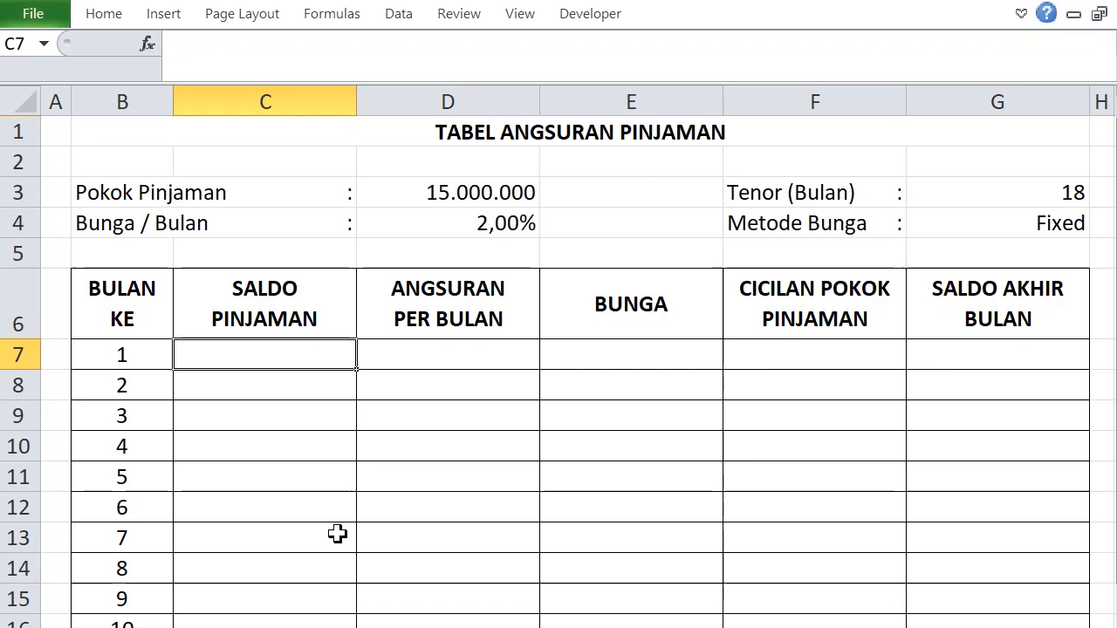
{"action": "type", "text": "="}
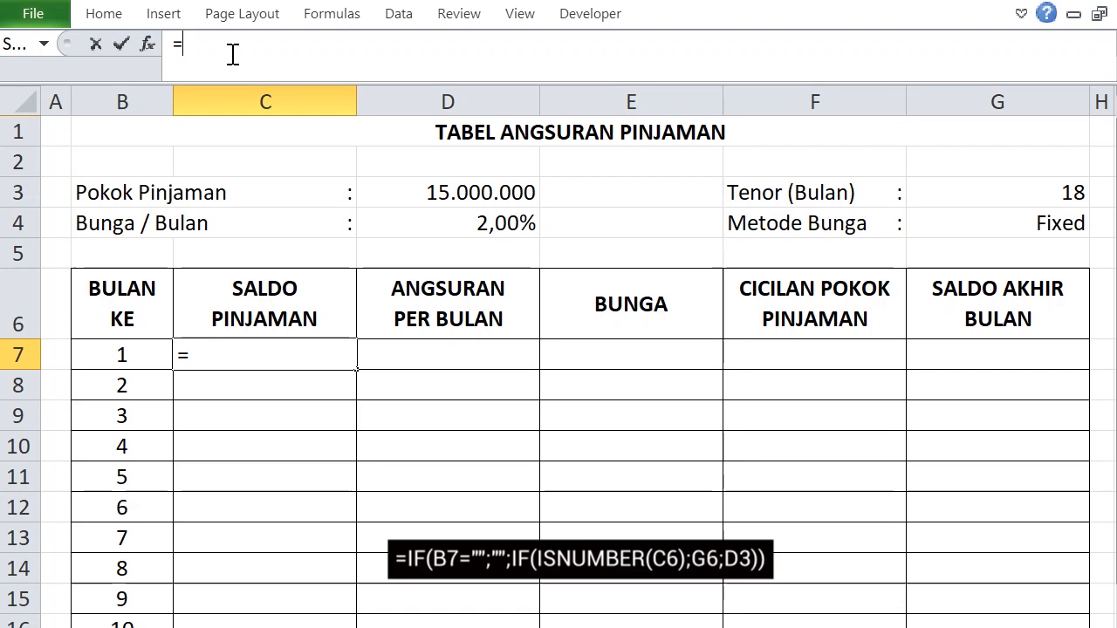
{"action": "type", "text": "IF("}
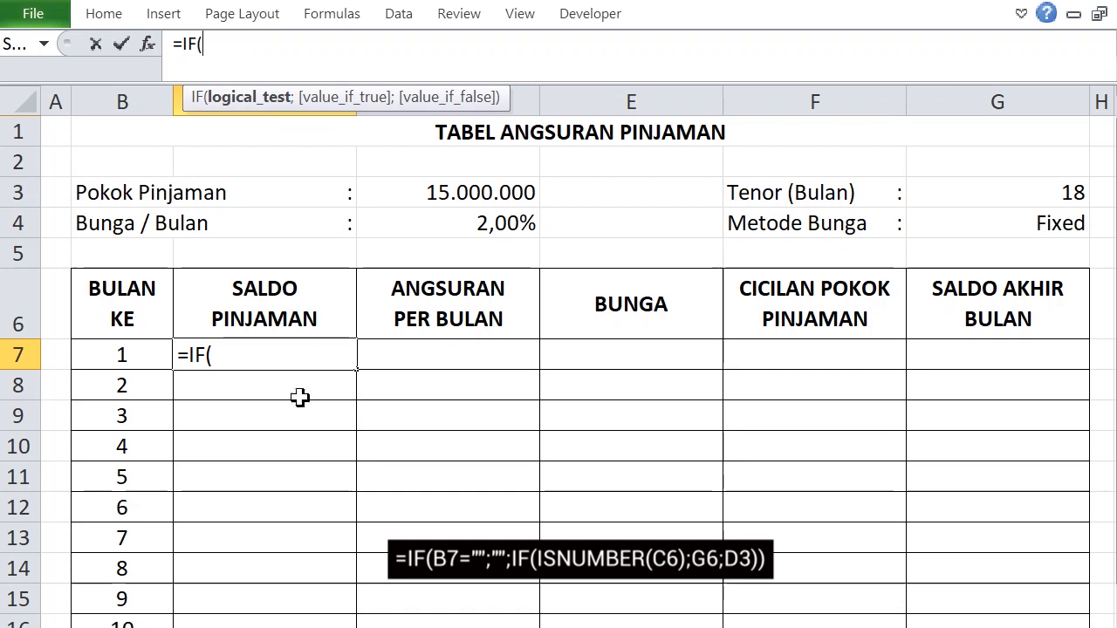
{"action": "left_click", "coordinate": [116, 354]}
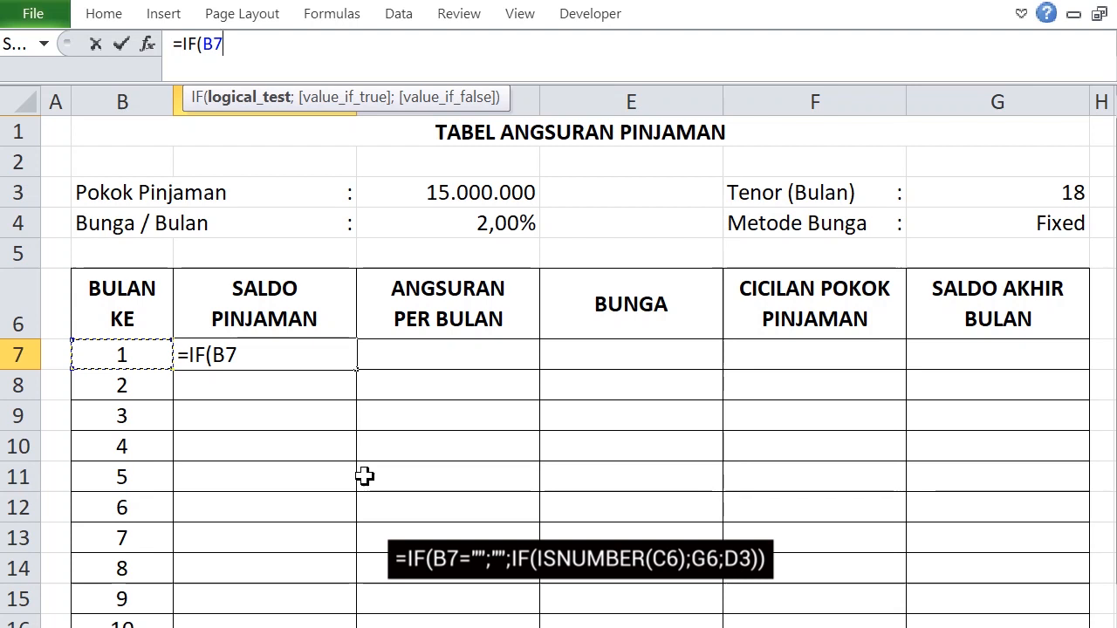
{"action": "type", "text": "=\"\""}
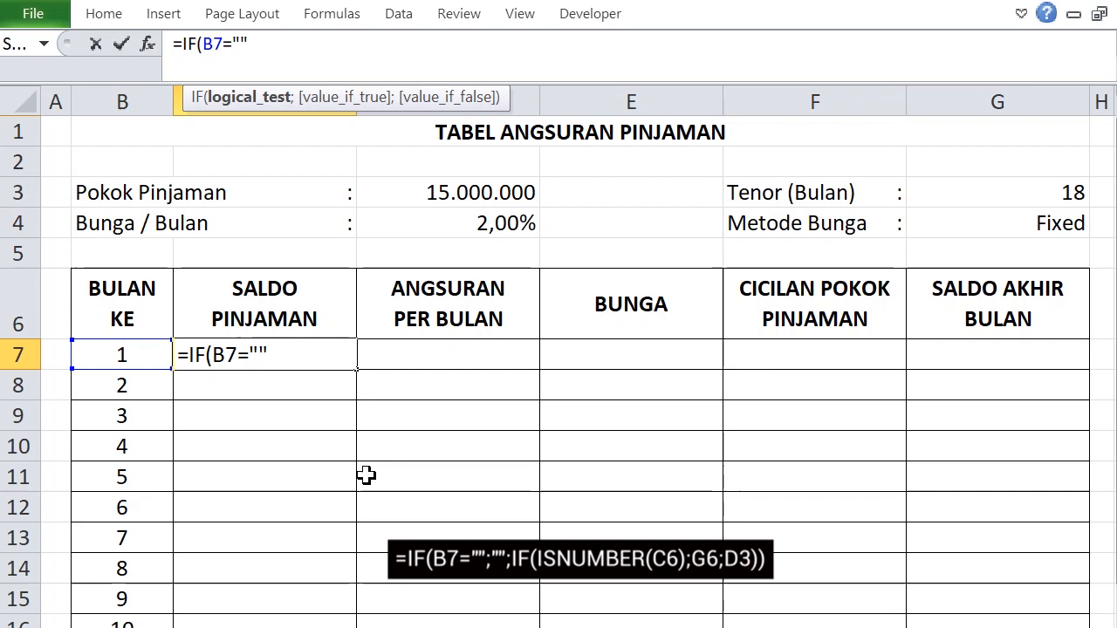
{"action": "type", "text": ";"}
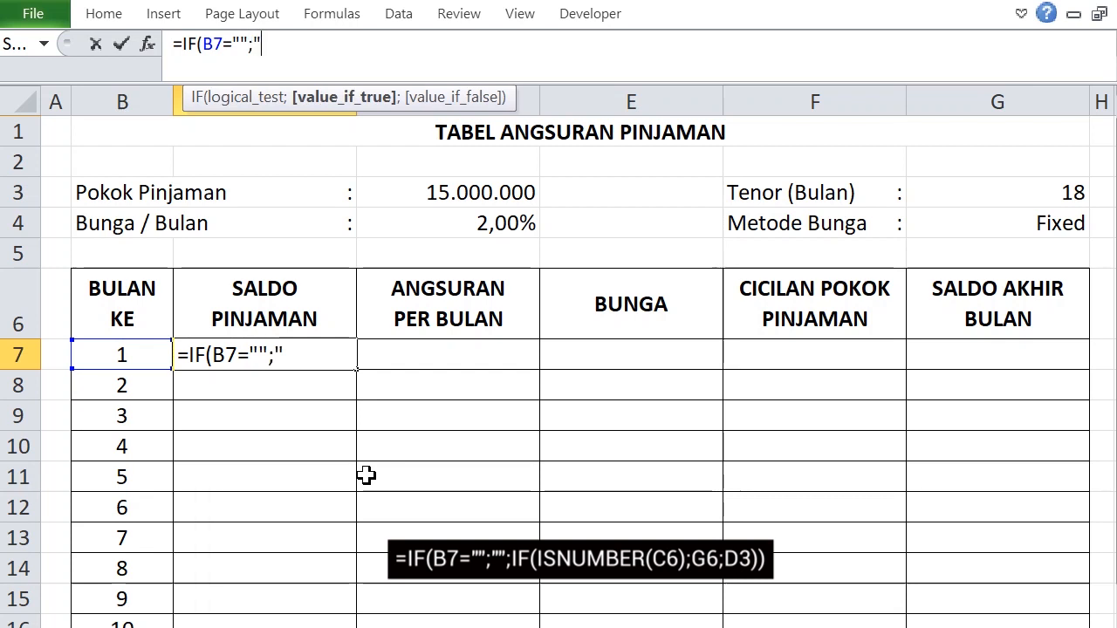
{"action": "type", "text": "\"\";"}
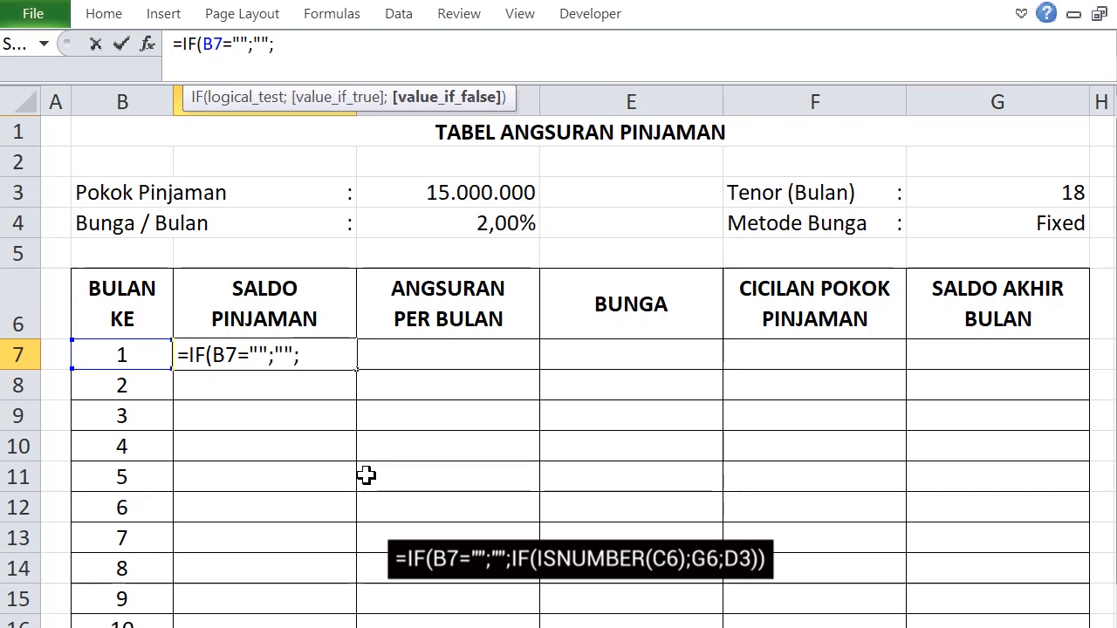
Step: Complete the C7 formula with the nested part IF(ISNUMBER(C6);G6;D3)) and commit it
{"action": "type", "text": "IF("}
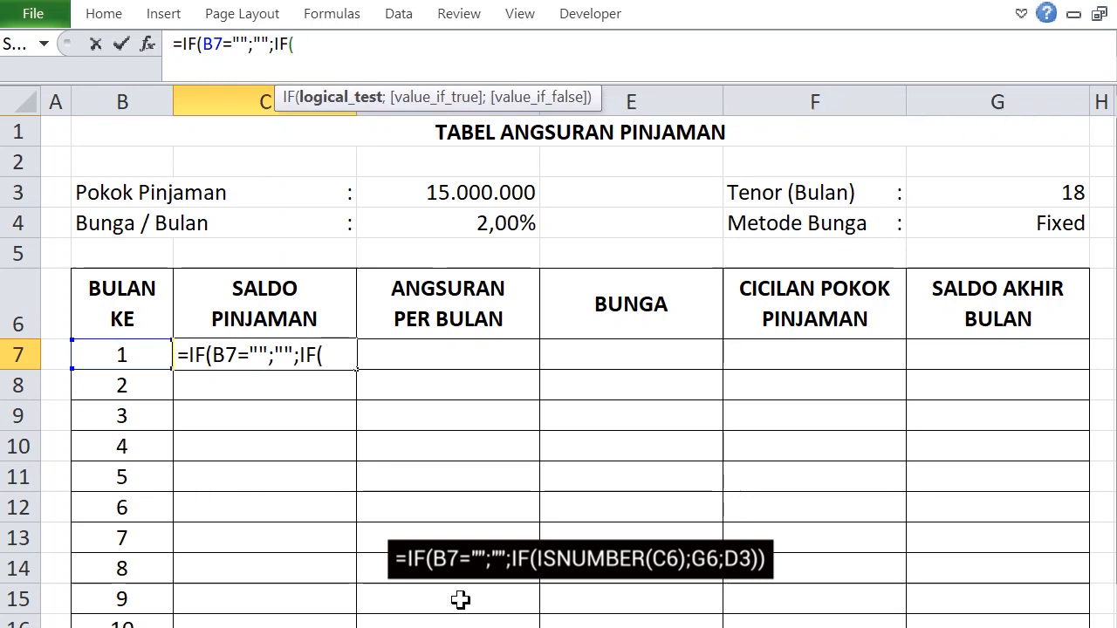
{"action": "type", "text": "ISNUMBE"}
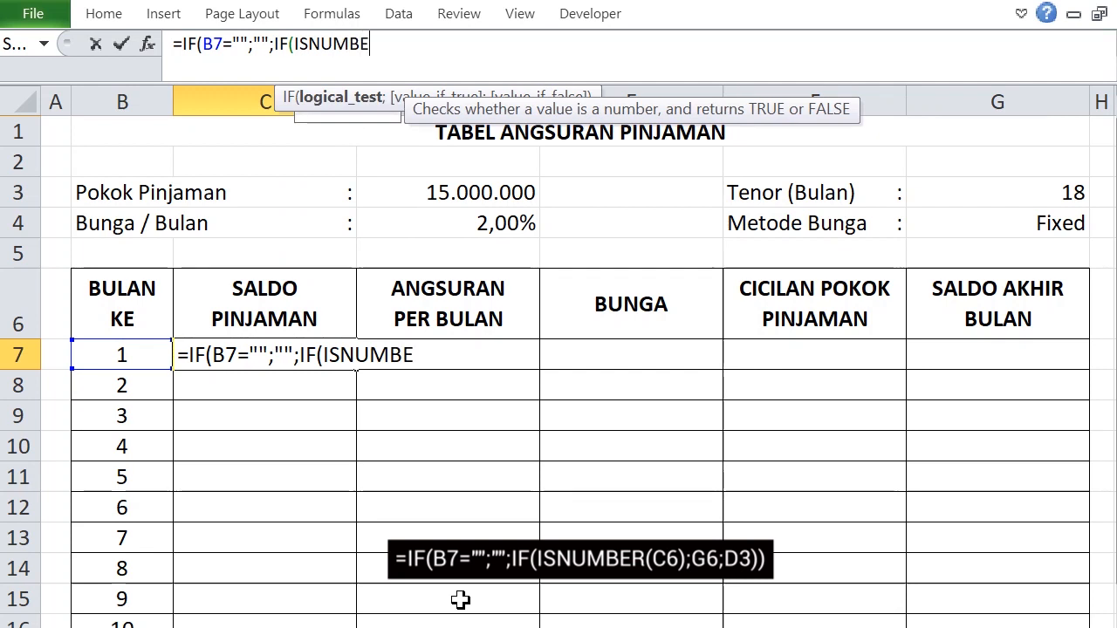
{"action": "type", "text": "R("}
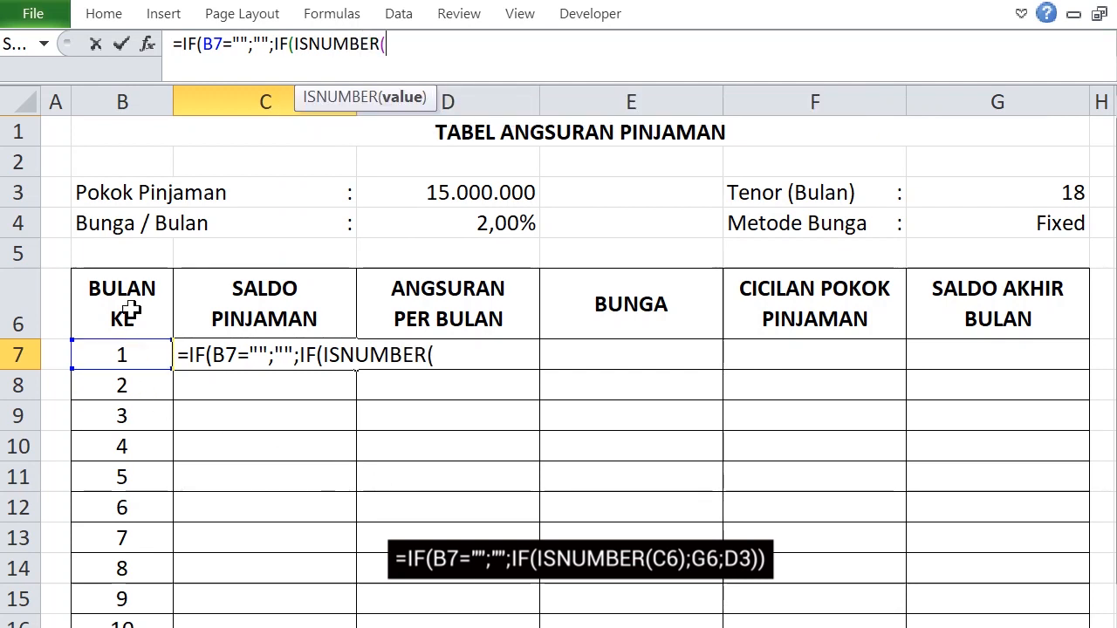
{"action": "left_click", "coordinate": [301, 297]}
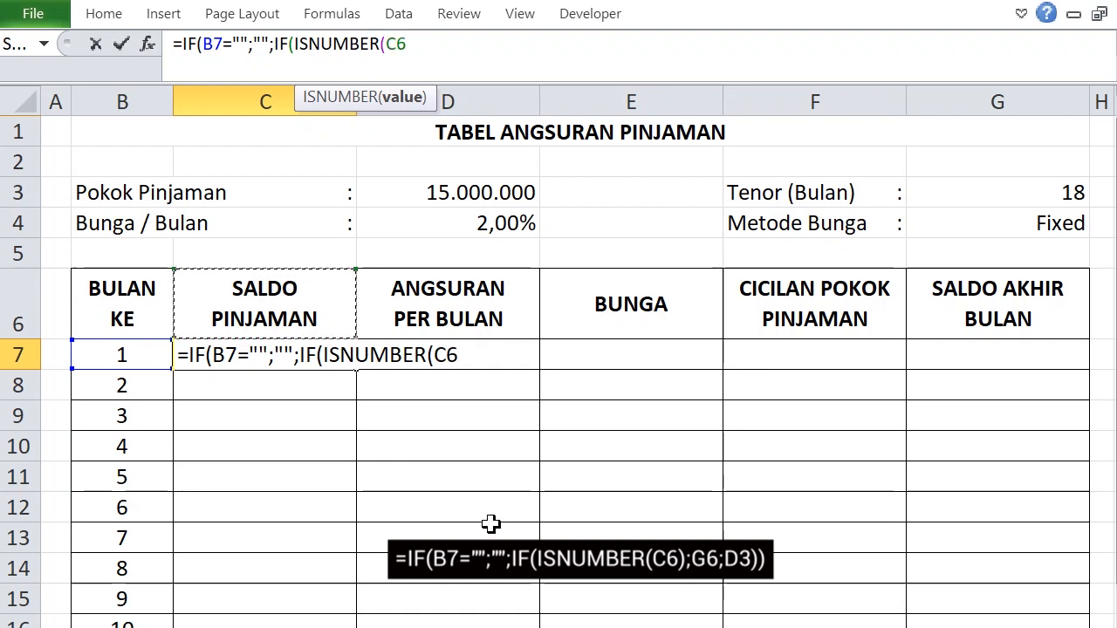
{"action": "type", "text": ")"}
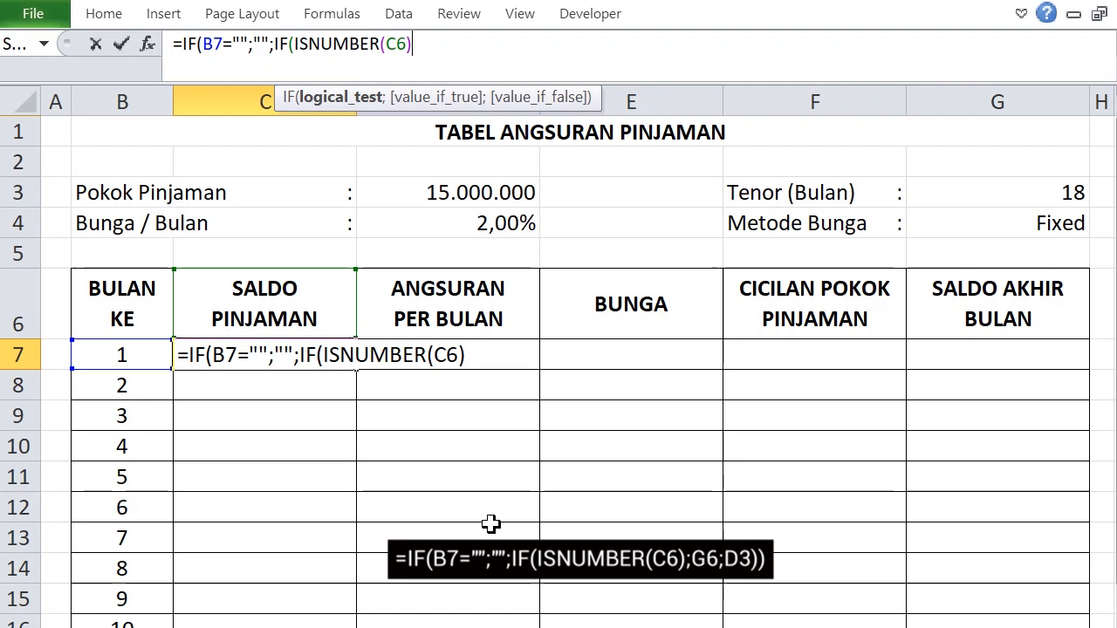
{"action": "type", "text": ";"}
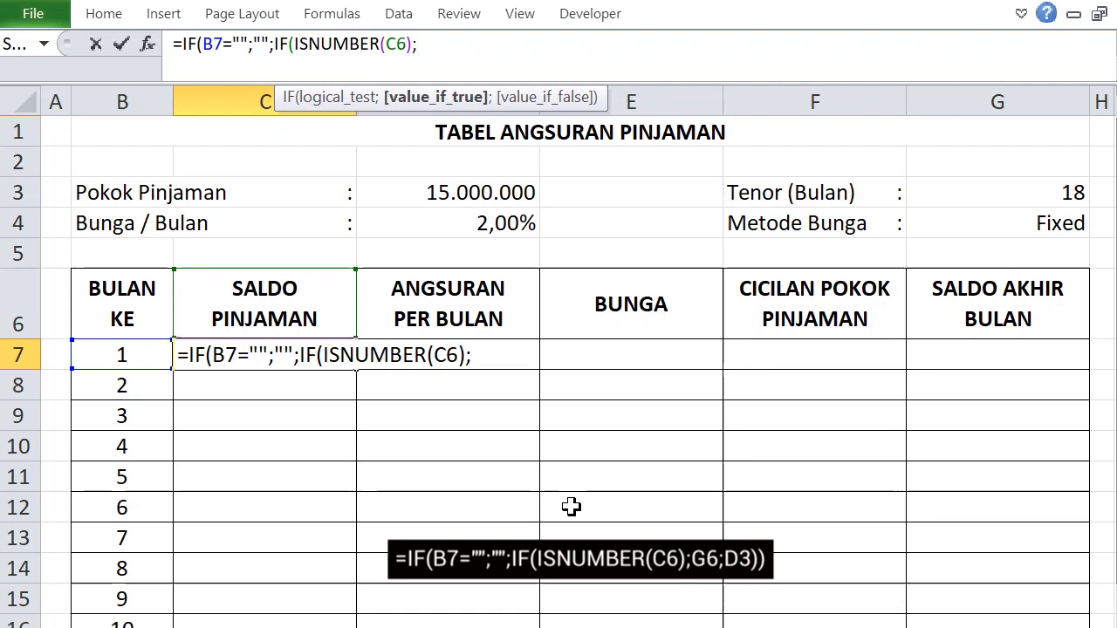
{"action": "left_click", "coordinate": [1015, 321]}
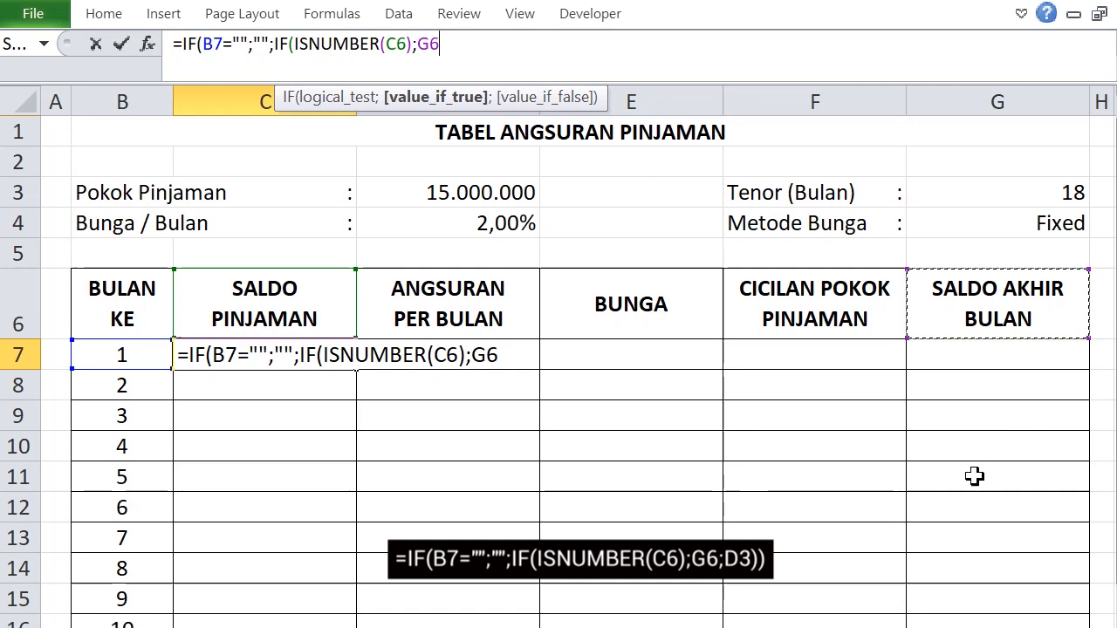
{"action": "type", "text": ";"}
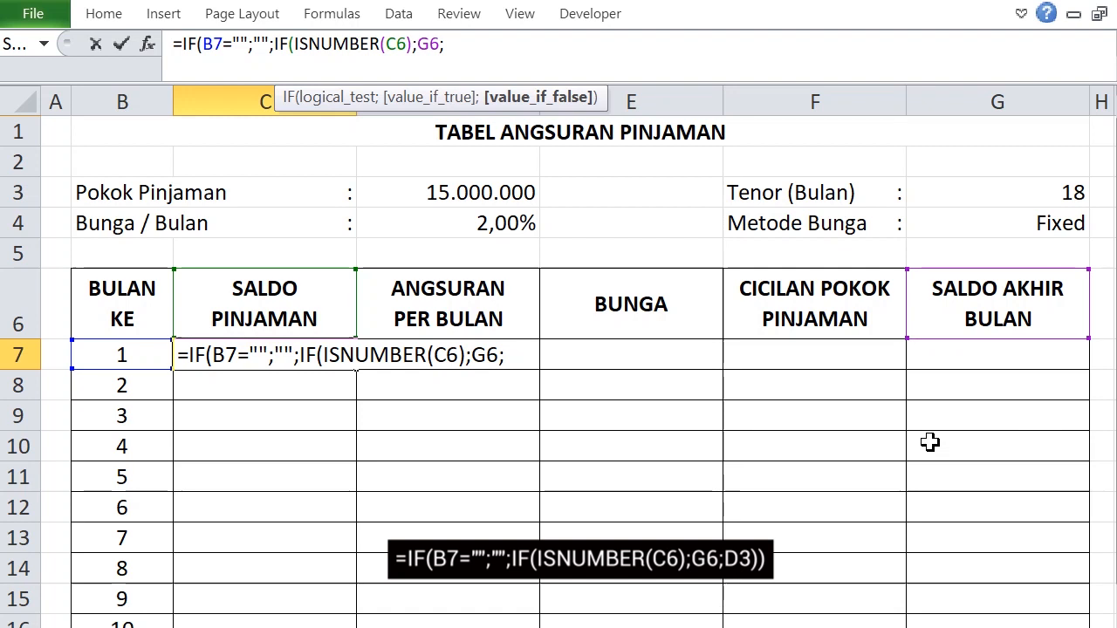
{"action": "left_click", "coordinate": [469, 188]}
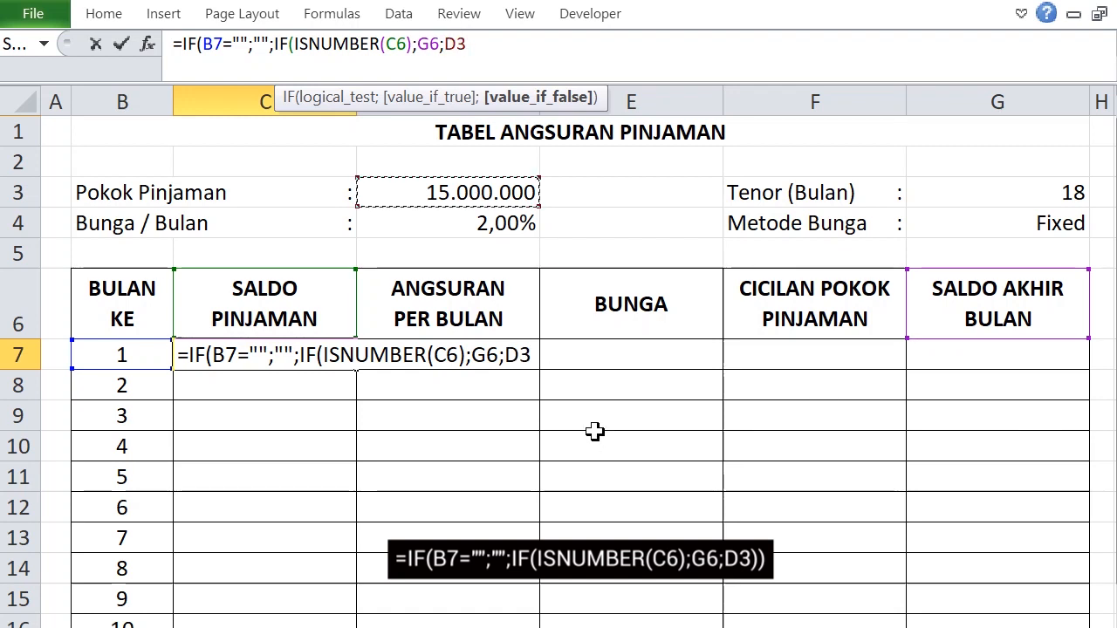
{"action": "type", "text": "))"}
{"action": "key", "text": "Return"}
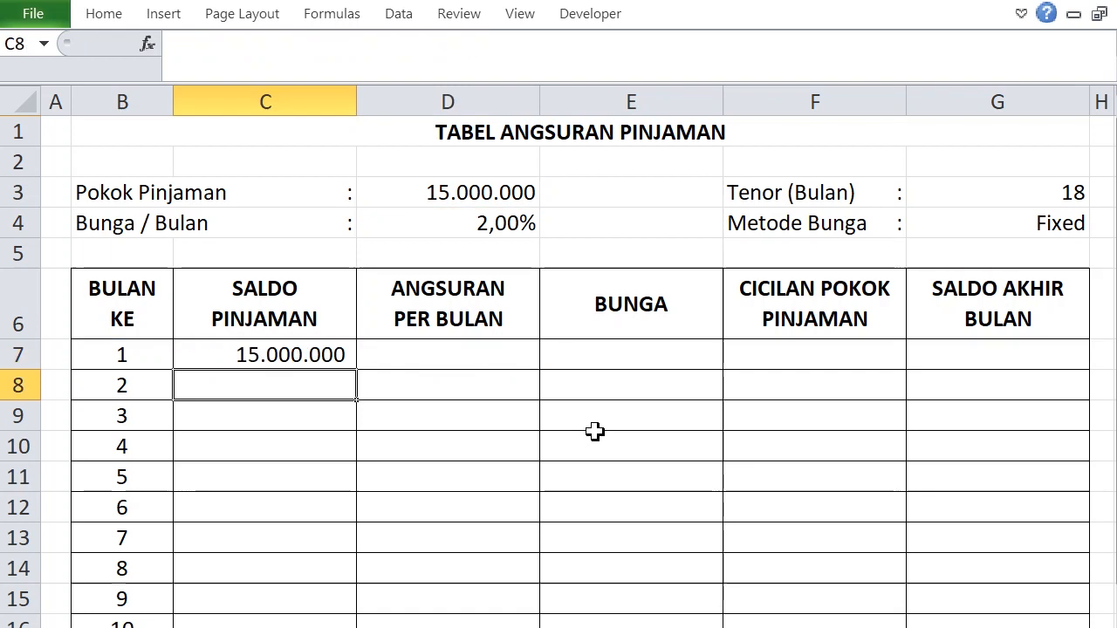
Step: Fill the loan balance formula from C7 down the rows of the SALDO PINJAMAN column
{"action": "left_click", "coordinate": [297, 354]}
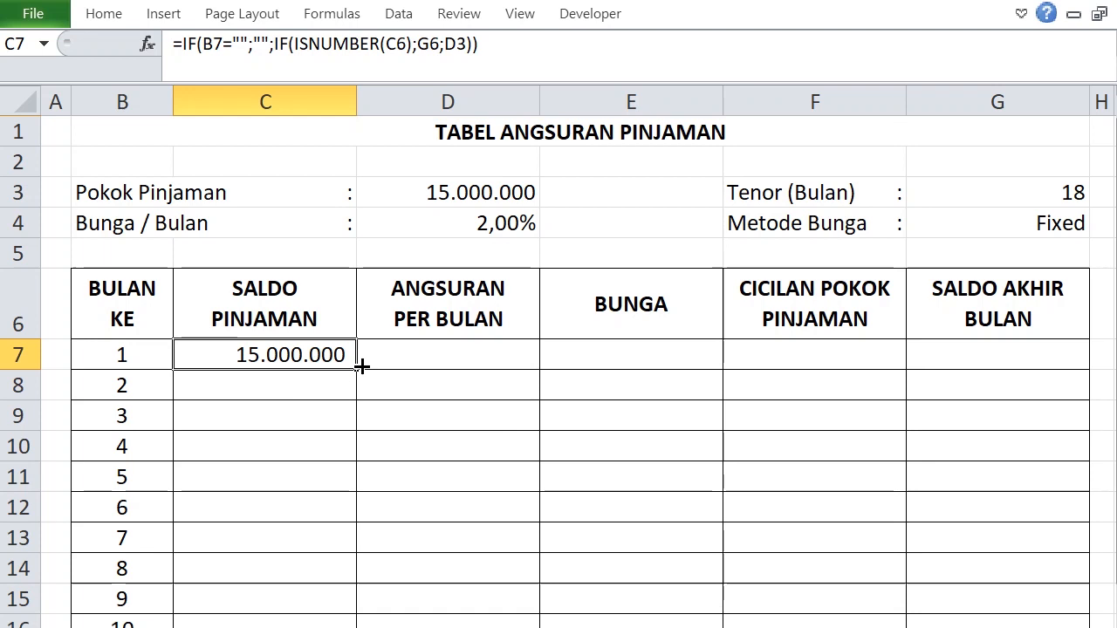
{"action": "left_click_drag", "start_coordinate": [361, 370], "coordinate": [359, 624]}
{"action": "scroll", "coordinate": [477, 541], "scroll_direction": "up", "scroll_amount": 2}
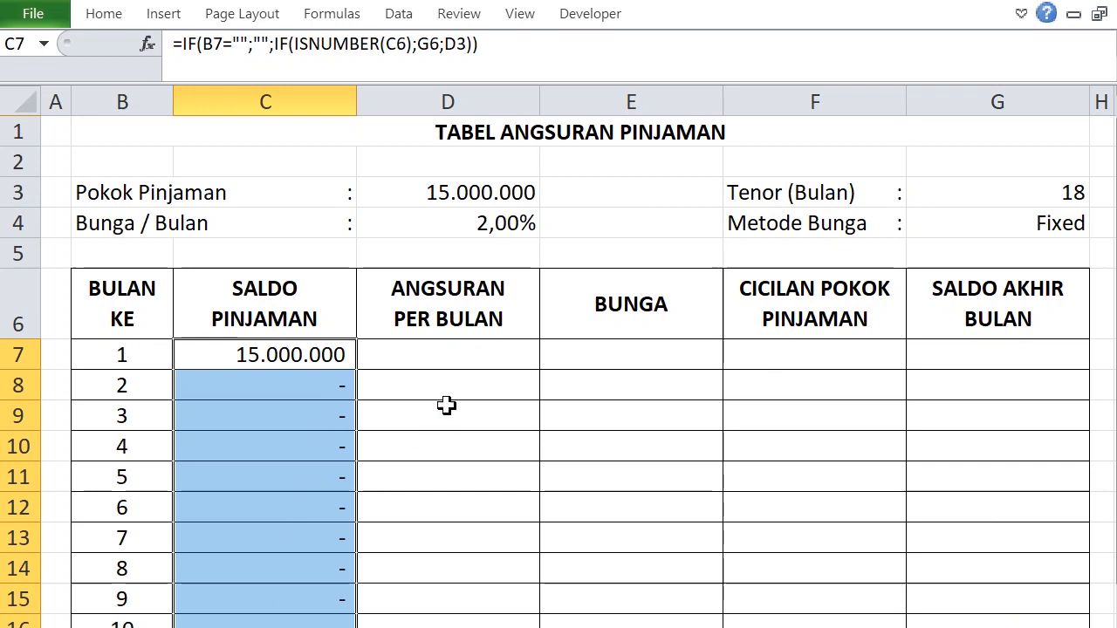
Step: Begin the ANGSURAN PER BULAN formula in cell D7 with =IF(B7="";"";IF(
{"action": "left_click", "coordinate": [450, 357]}
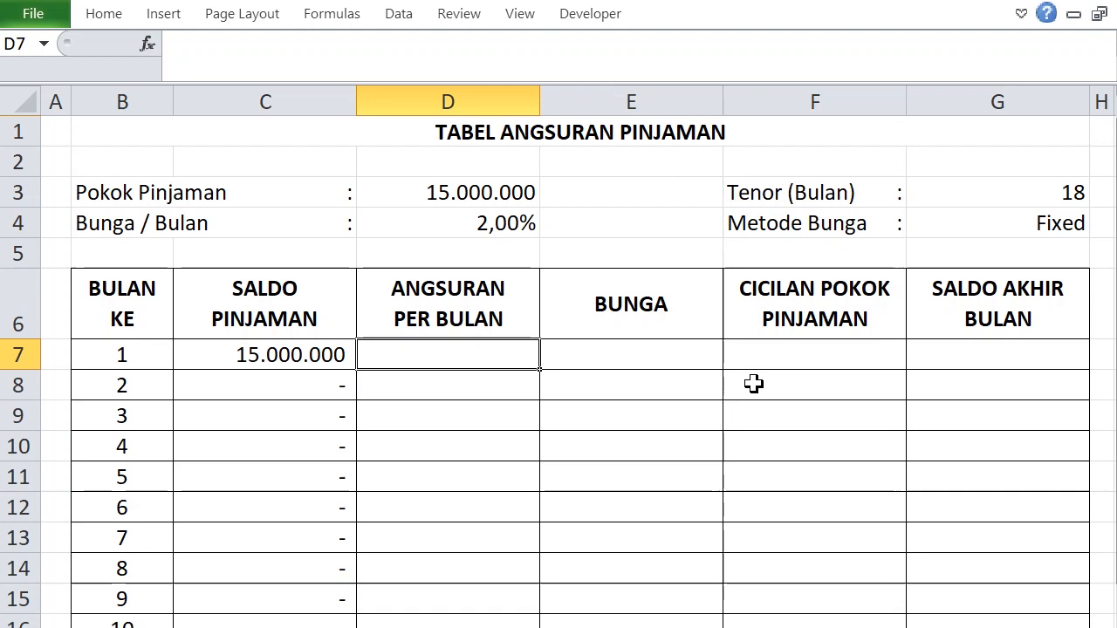
{"action": "type", "text": "="}
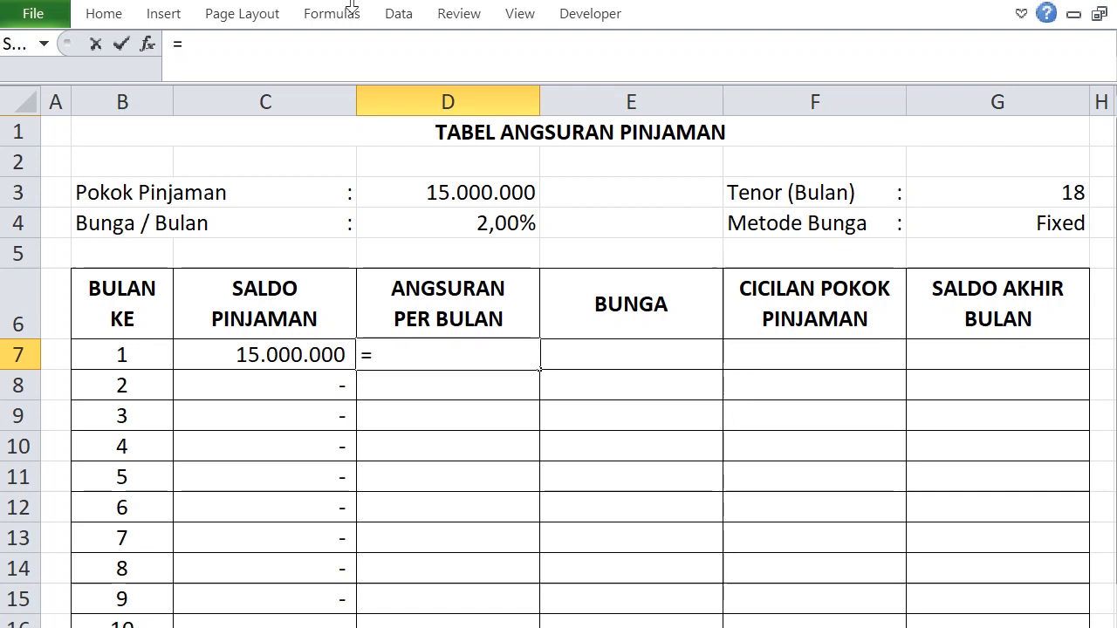
{"action": "left_click", "coordinate": [235, 44]}
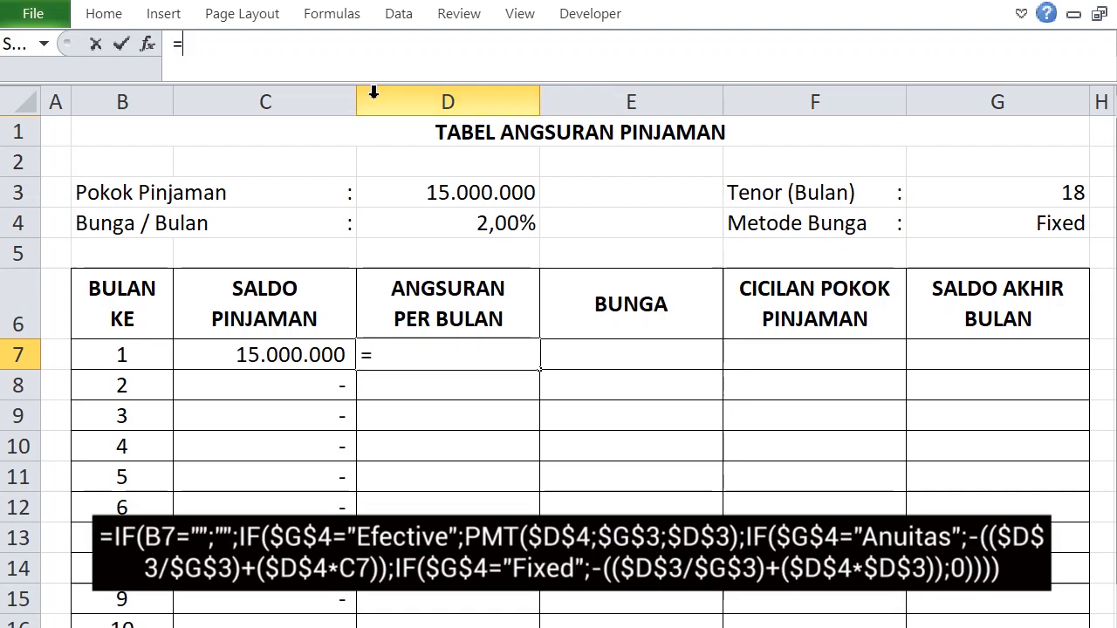
{"action": "type", "text": "IF("}
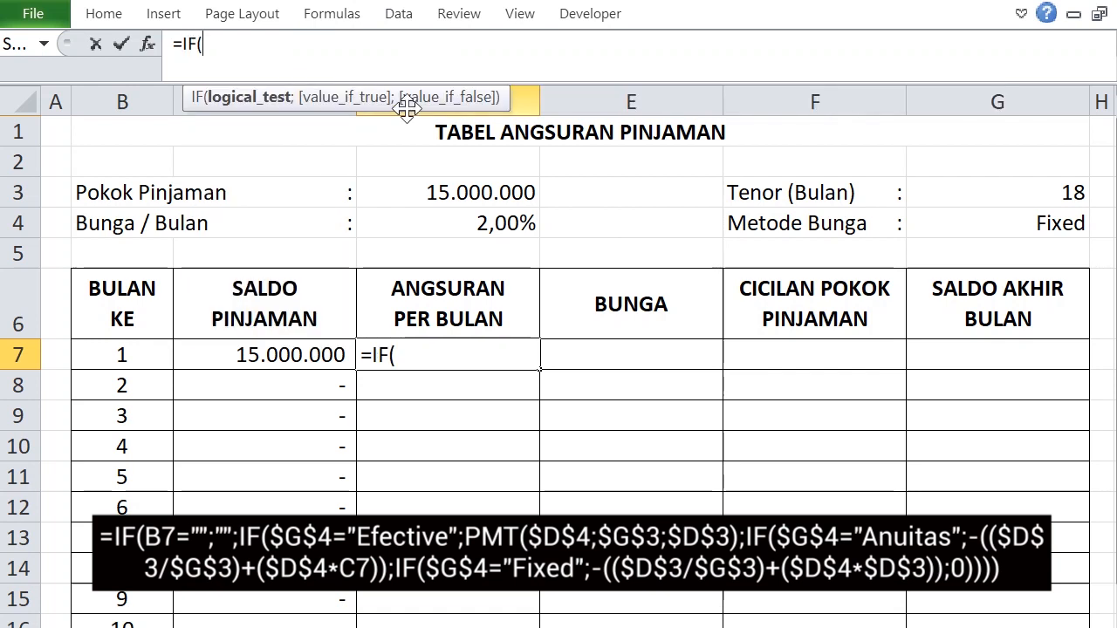
{"action": "left_click", "coordinate": [275, 354]}
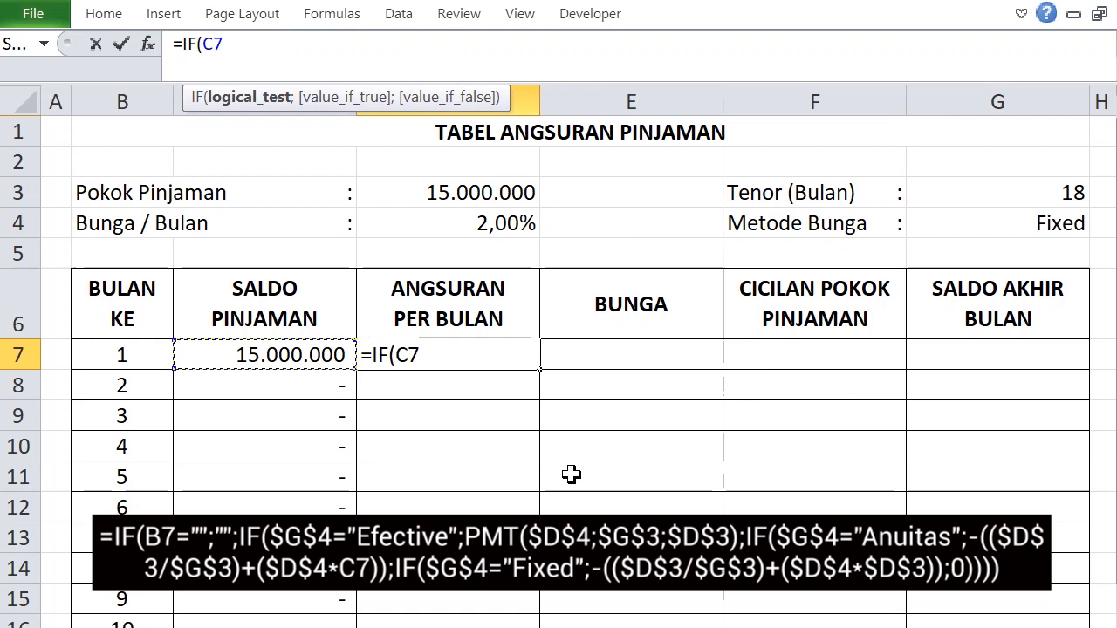
{"action": "left_click", "coordinate": [120, 358]}
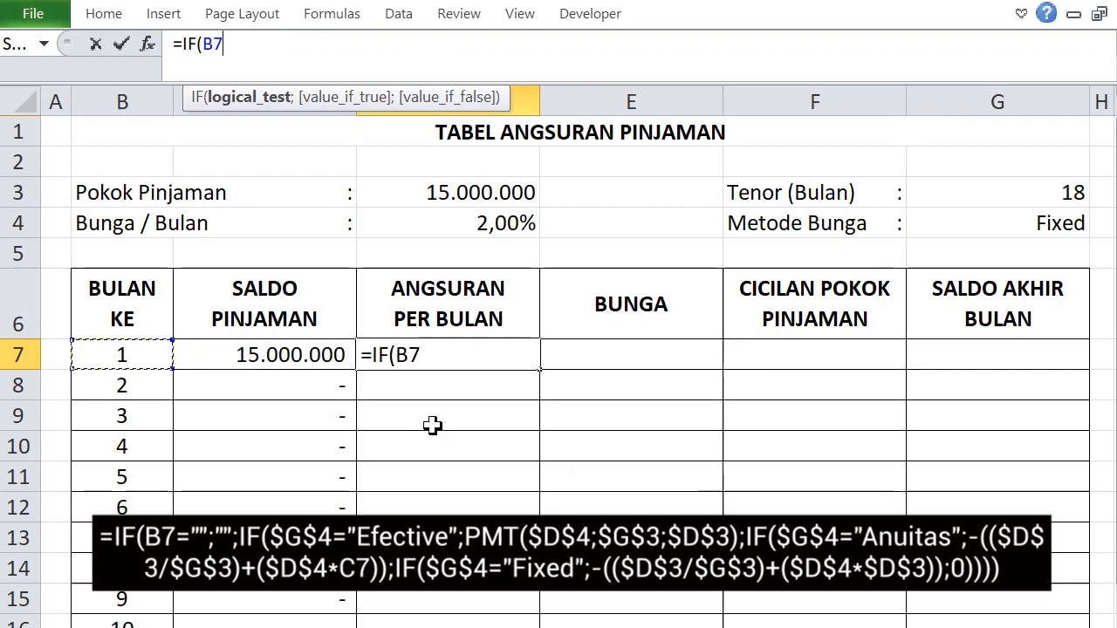
{"action": "type", "text": "=\"\";"}
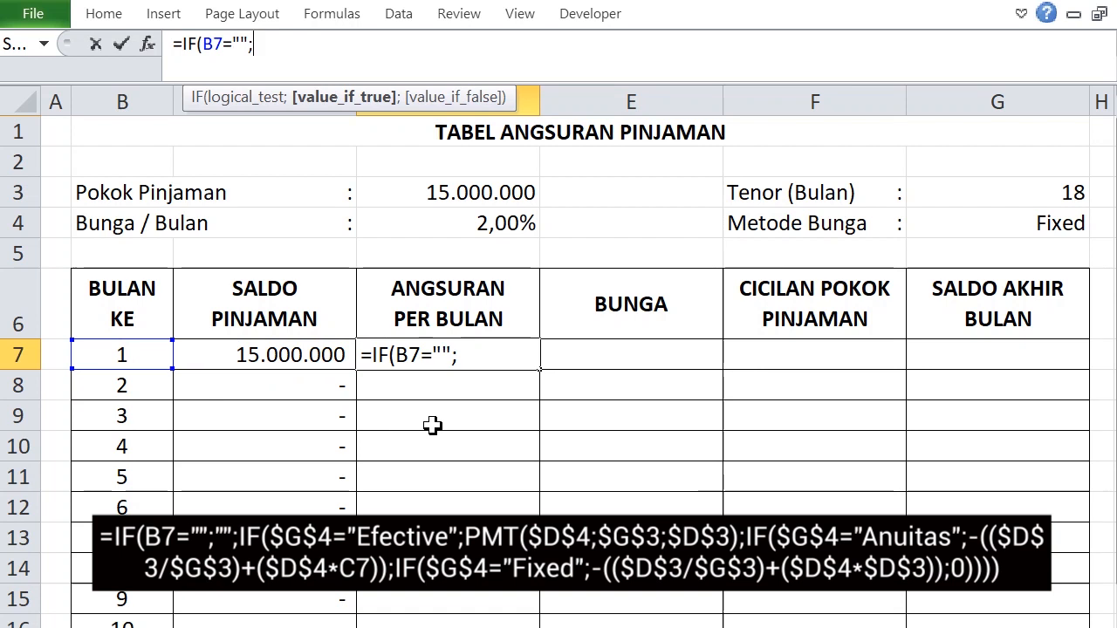
{"action": "type", "text": "\"\";IF("}
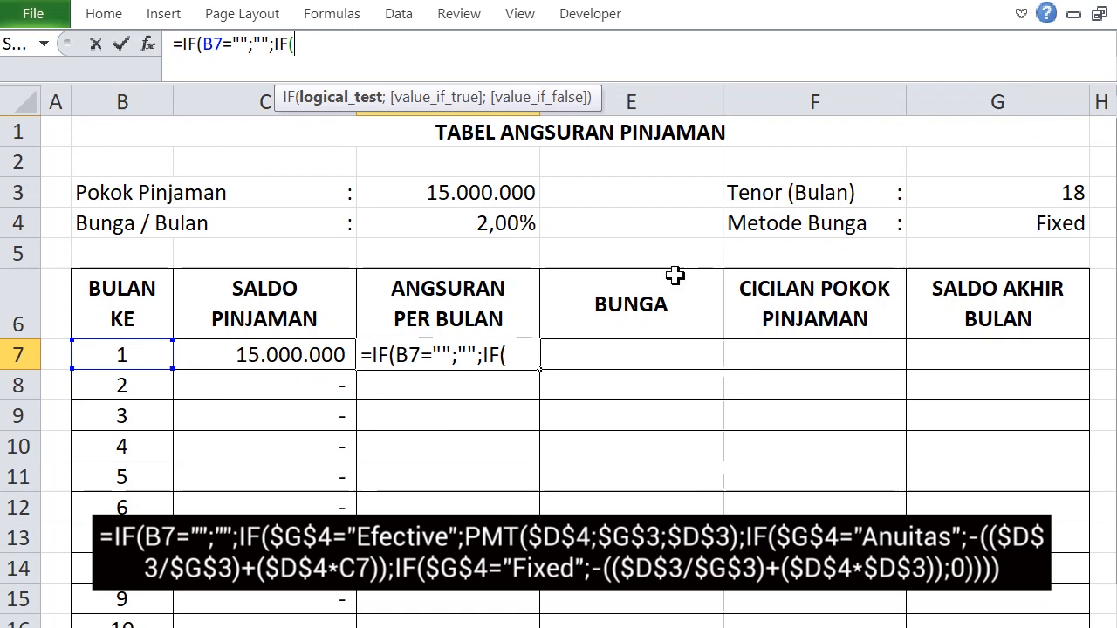
Step: Add the interest method condition $G$4="Efective"; to the nested IF in the D7 formula, with an absolute reference to G4
{"action": "left_click", "coordinate": [1014, 222]}
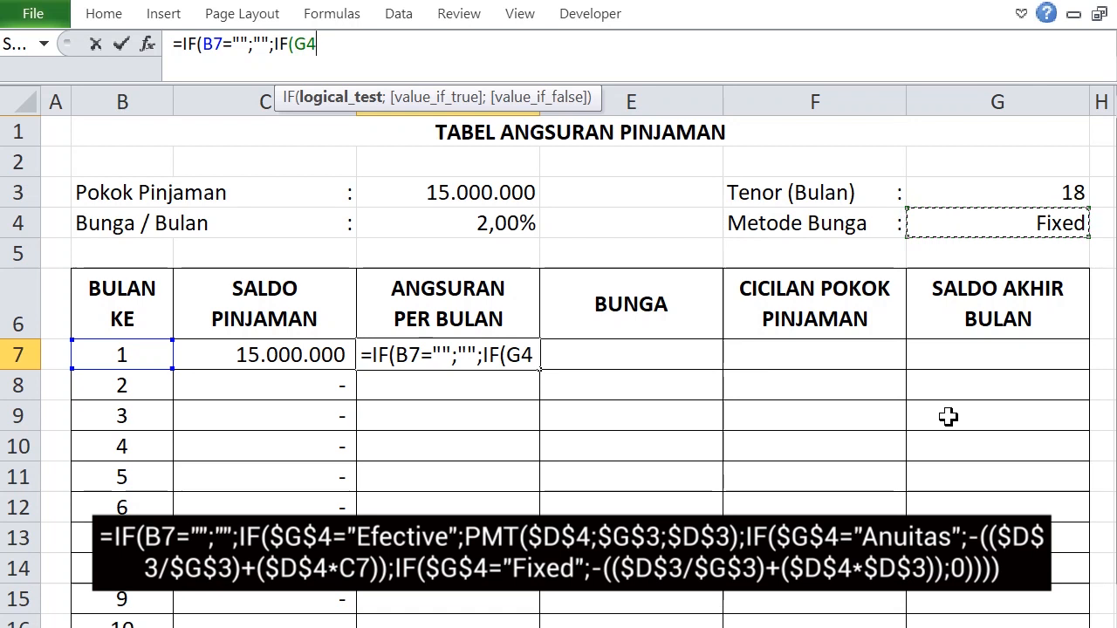
{"action": "key", "text": "F4"}
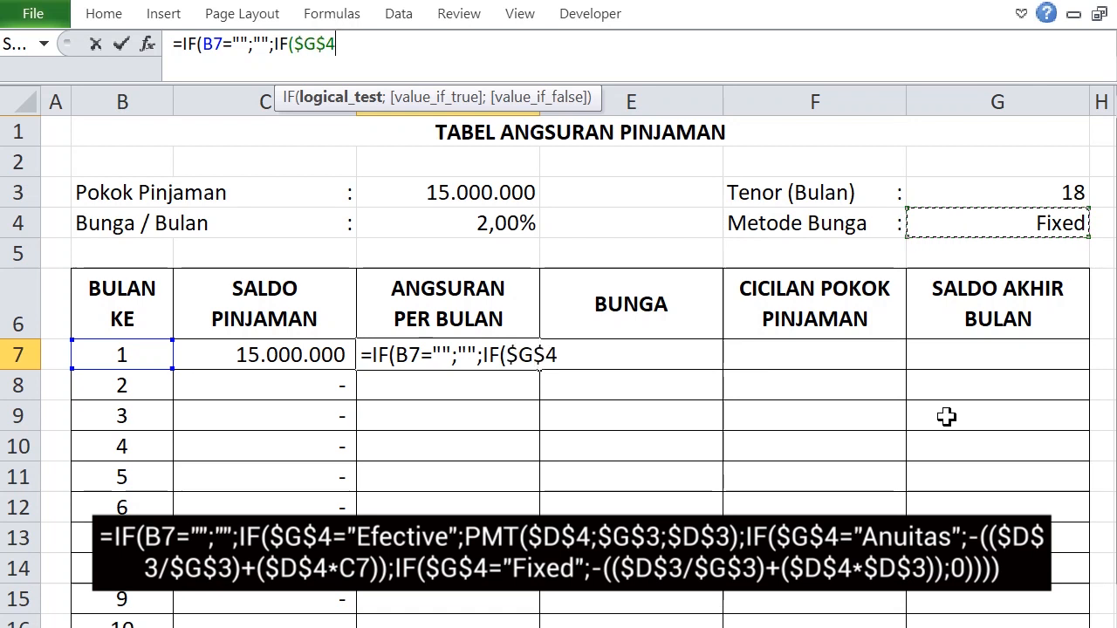
{"action": "type", "text": "="}
{"action": "type", "text": "\""}
{"action": "type", "text": "Efe"}
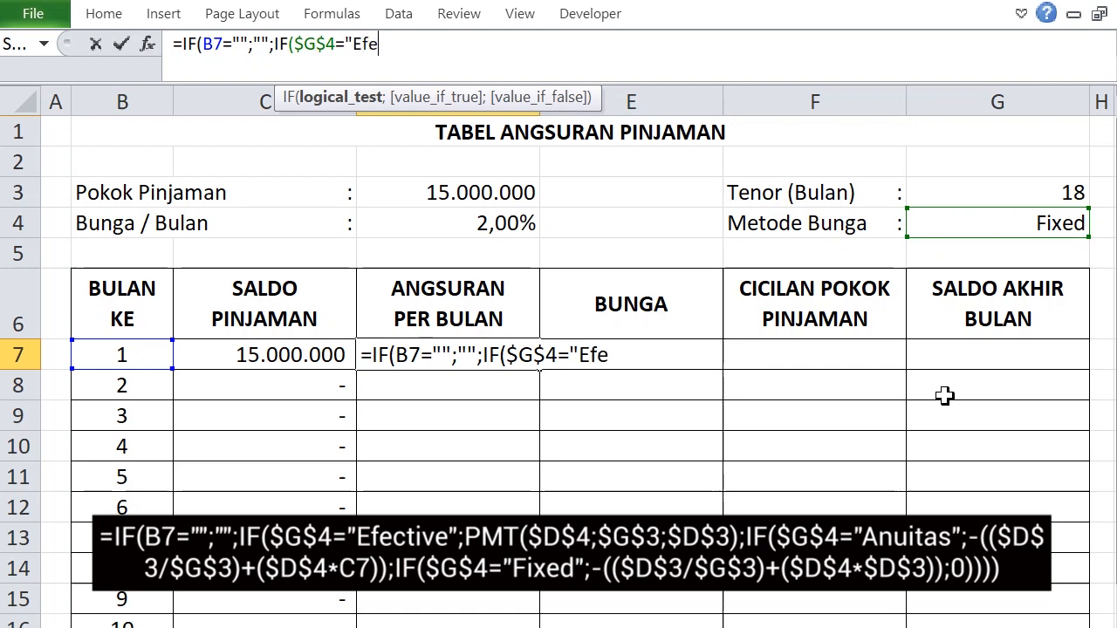
{"action": "type", "text": "ctive"}
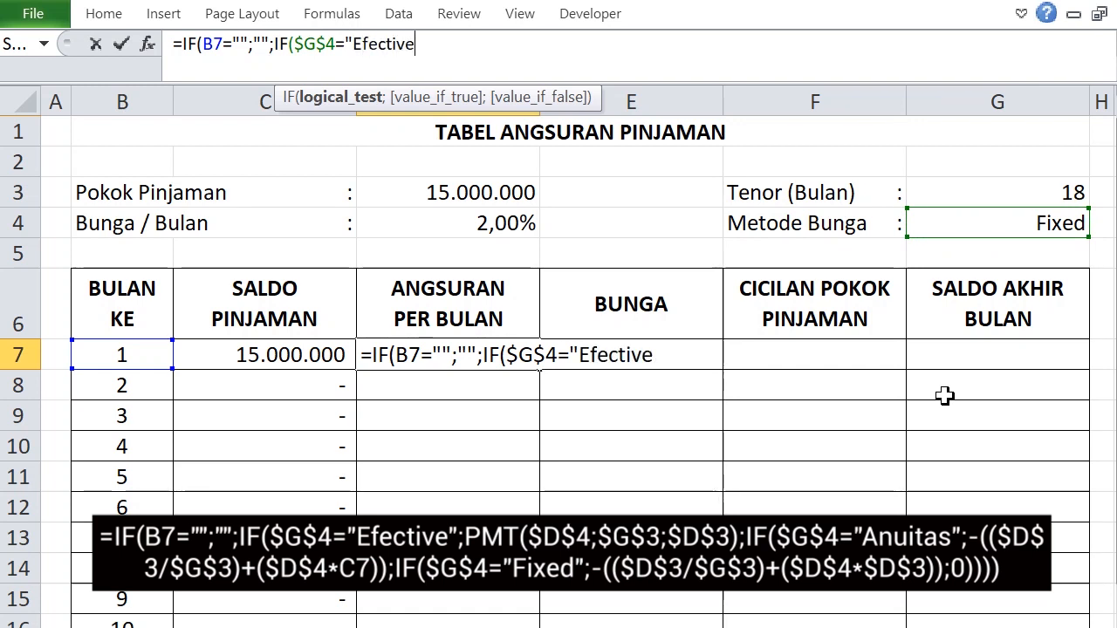
{"action": "type", "text": "\";"}
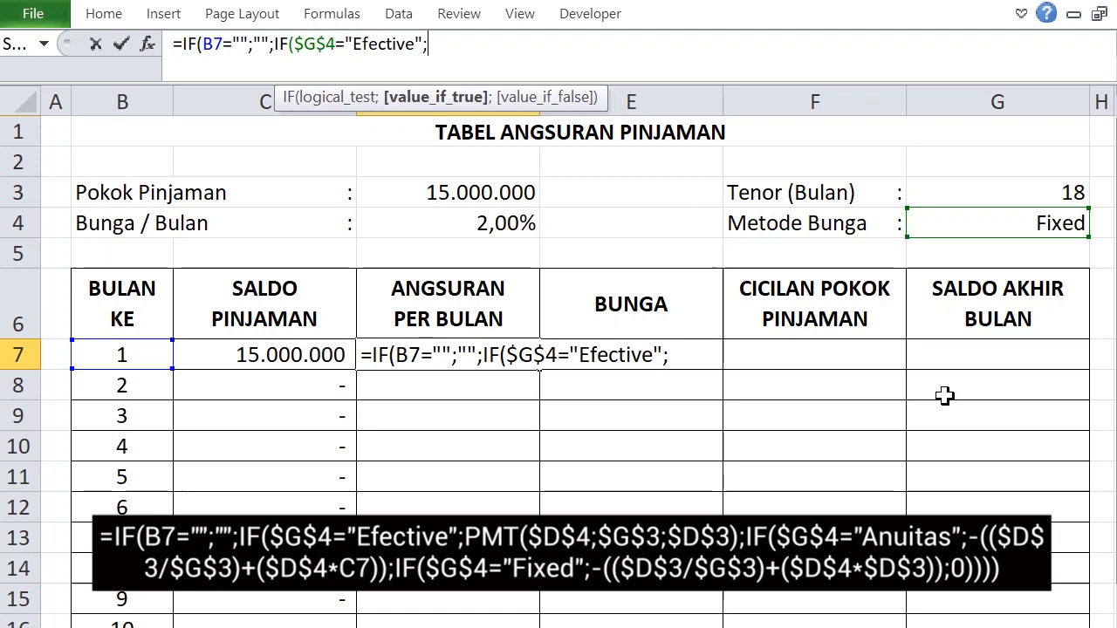
Step: Add PMT($D$4;$G$3;$D$3); as the Efective result in the D7 formula, with absolute references to rate, tenor and principal
{"action": "type", "text": "PMT("}
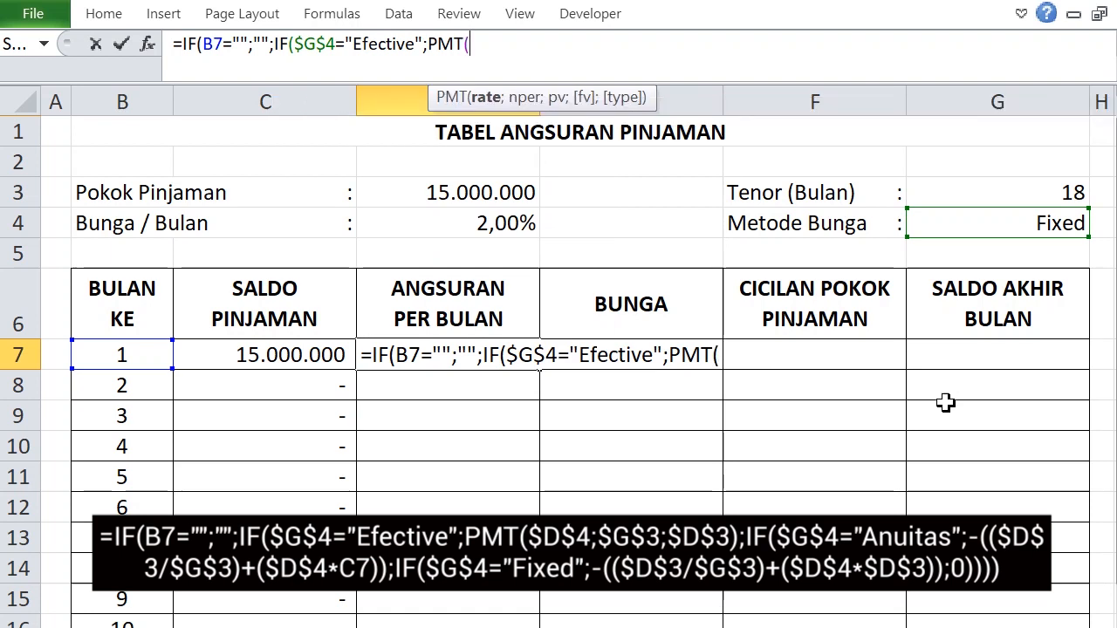
{"action": "left_click", "coordinate": [435, 221]}
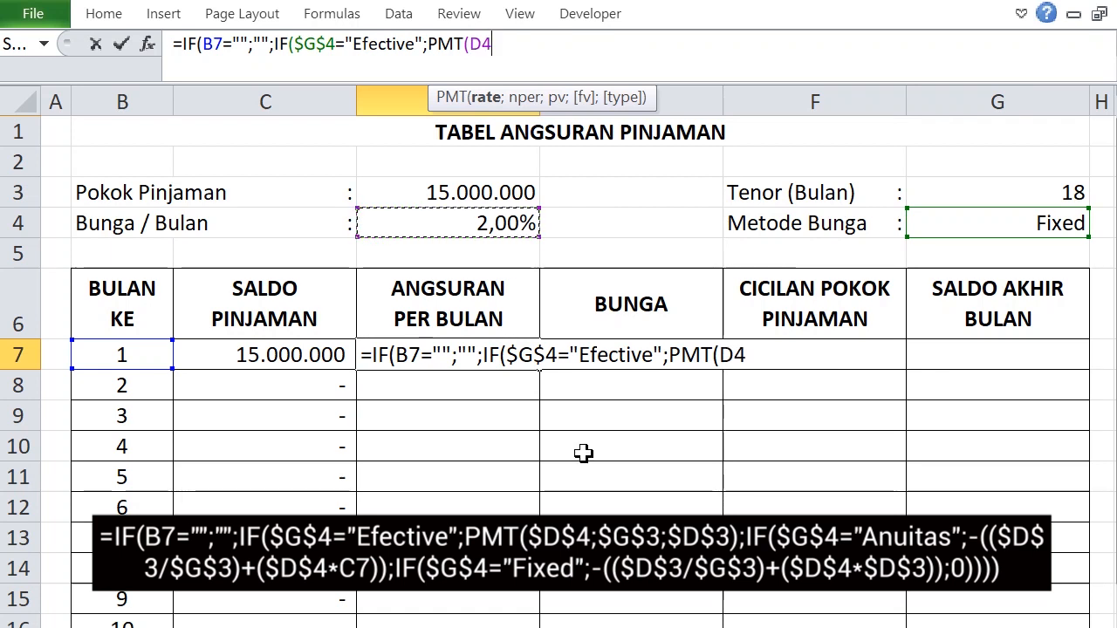
{"action": "key", "text": "F4"}
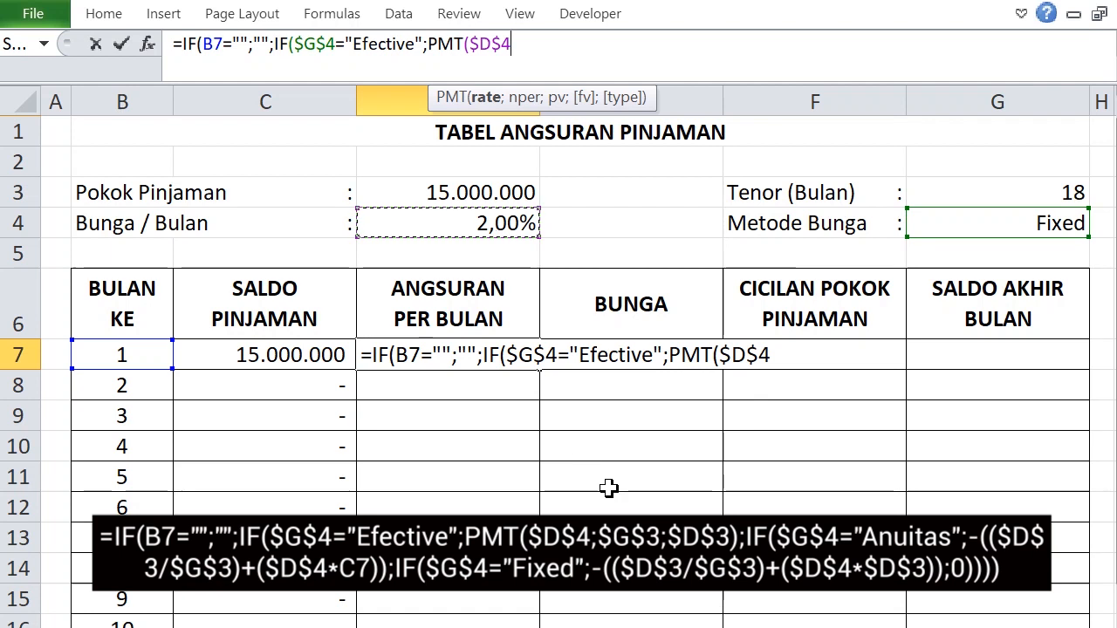
{"action": "type", "text": ";"}
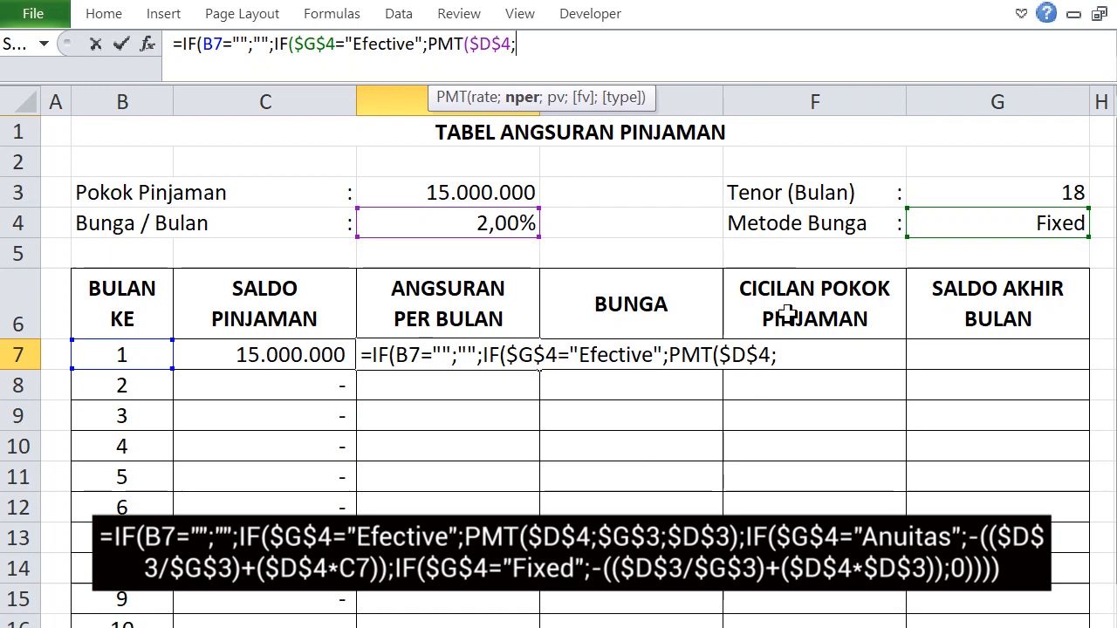
{"action": "left_click", "coordinate": [982, 192]}
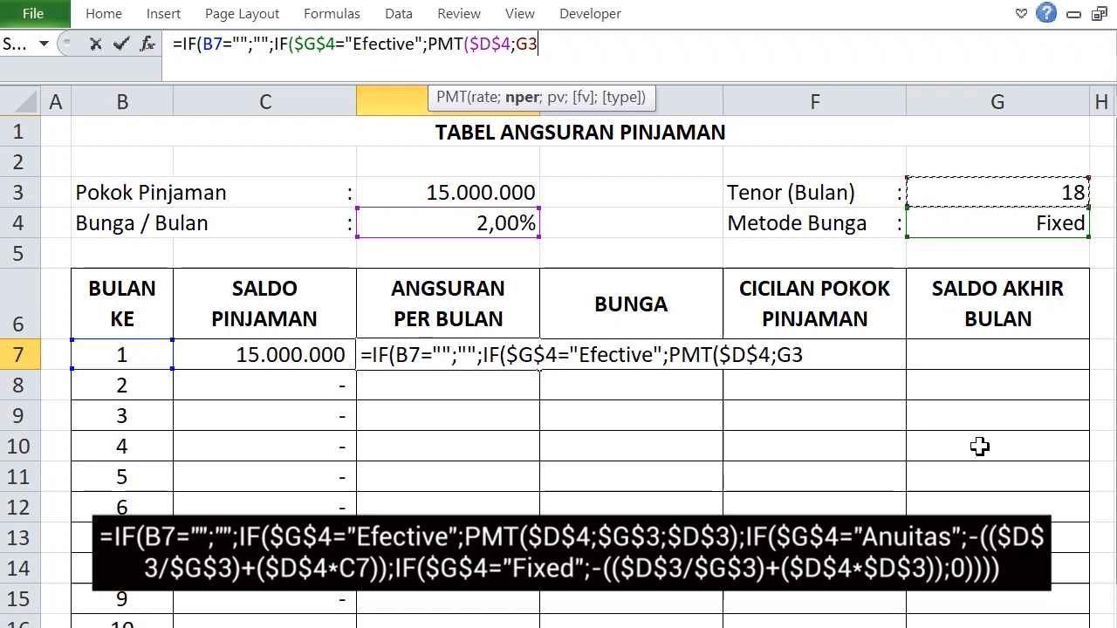
{"action": "key", "text": "F4"}
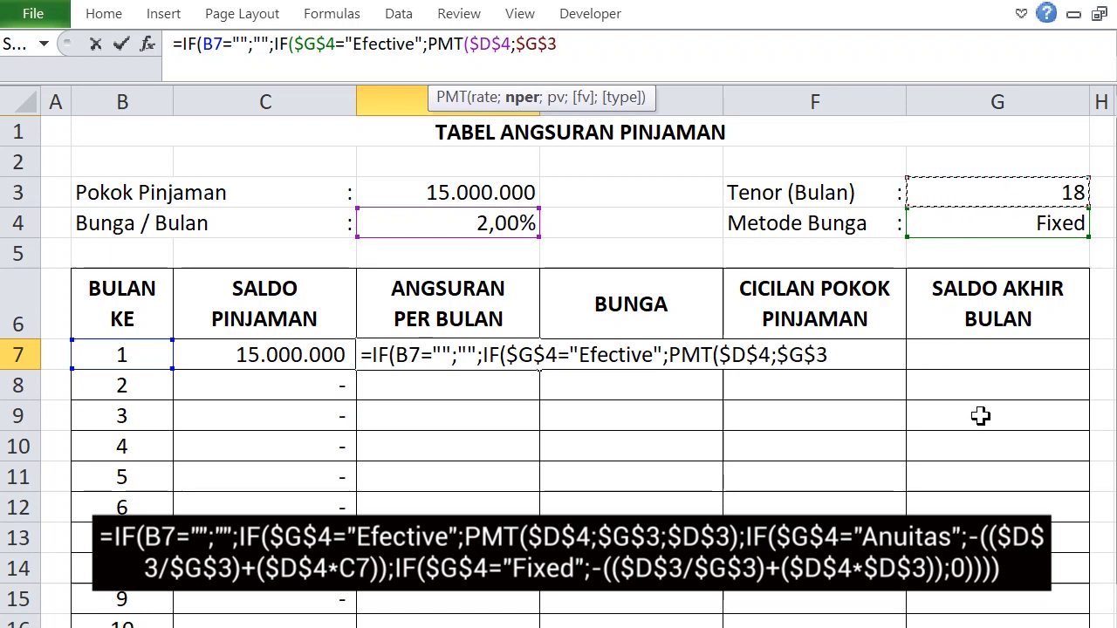
{"action": "type", "text": ";"}
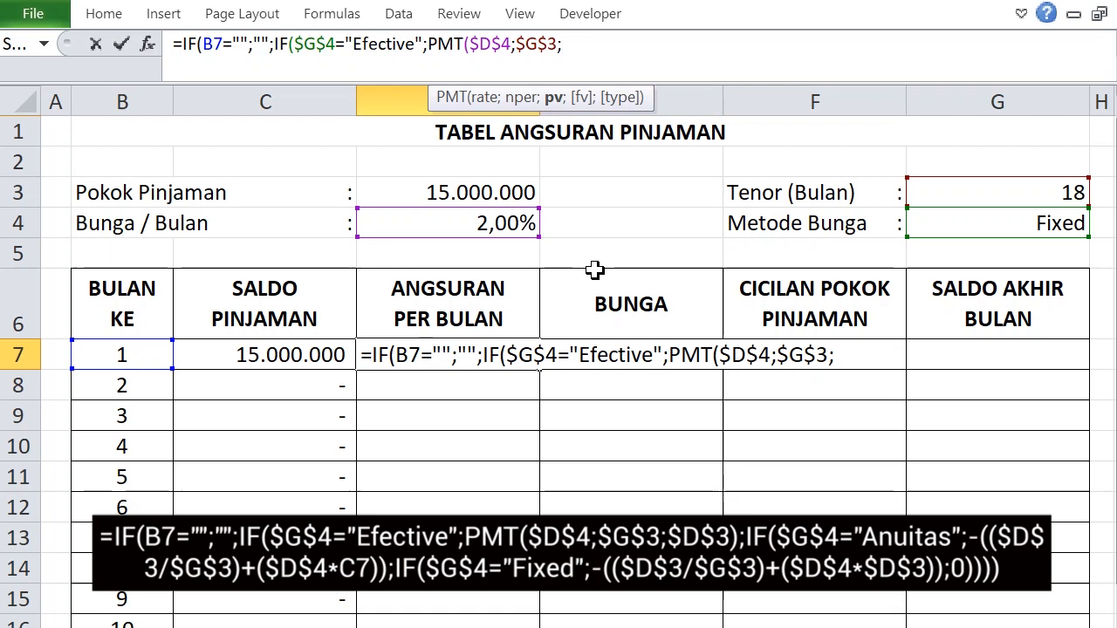
{"action": "left_click", "coordinate": [485, 192]}
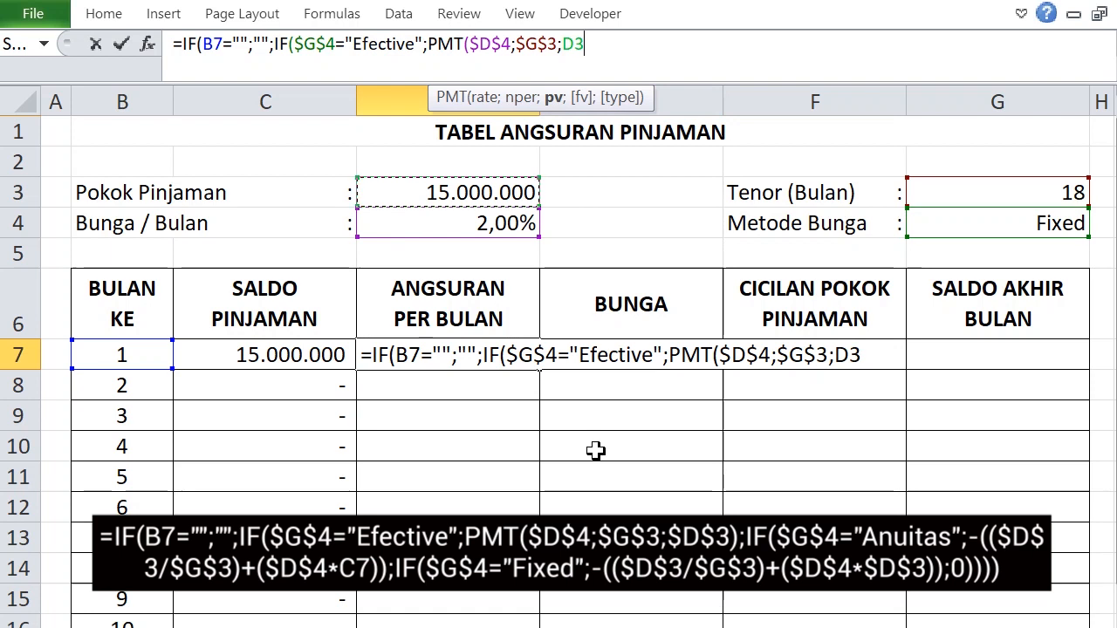
{"action": "key", "text": "F4"}
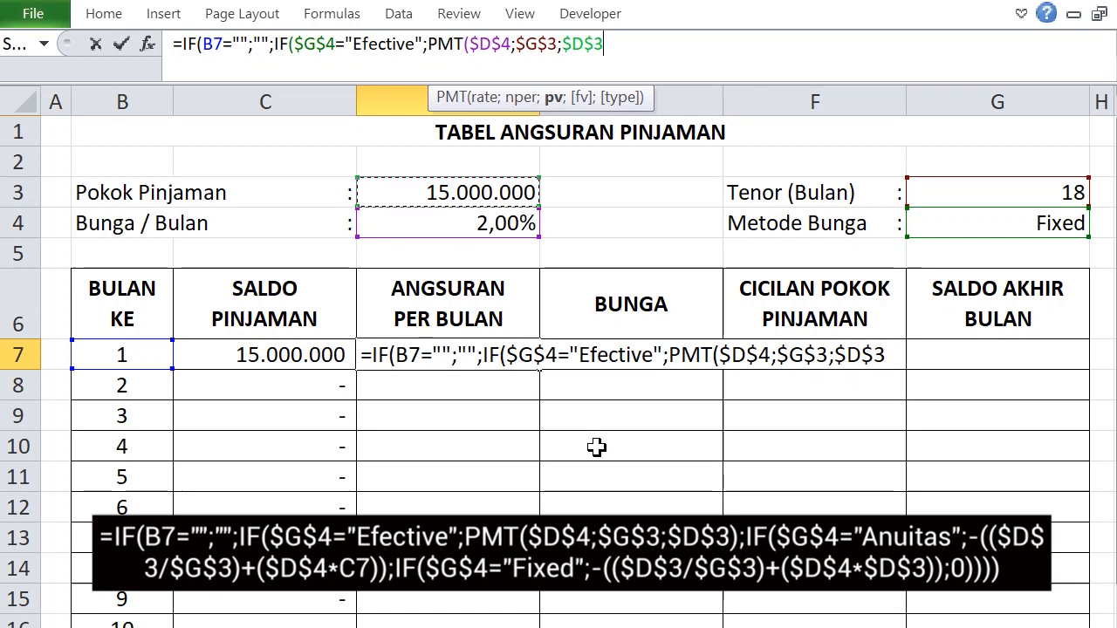
{"action": "type", "text": ")"}
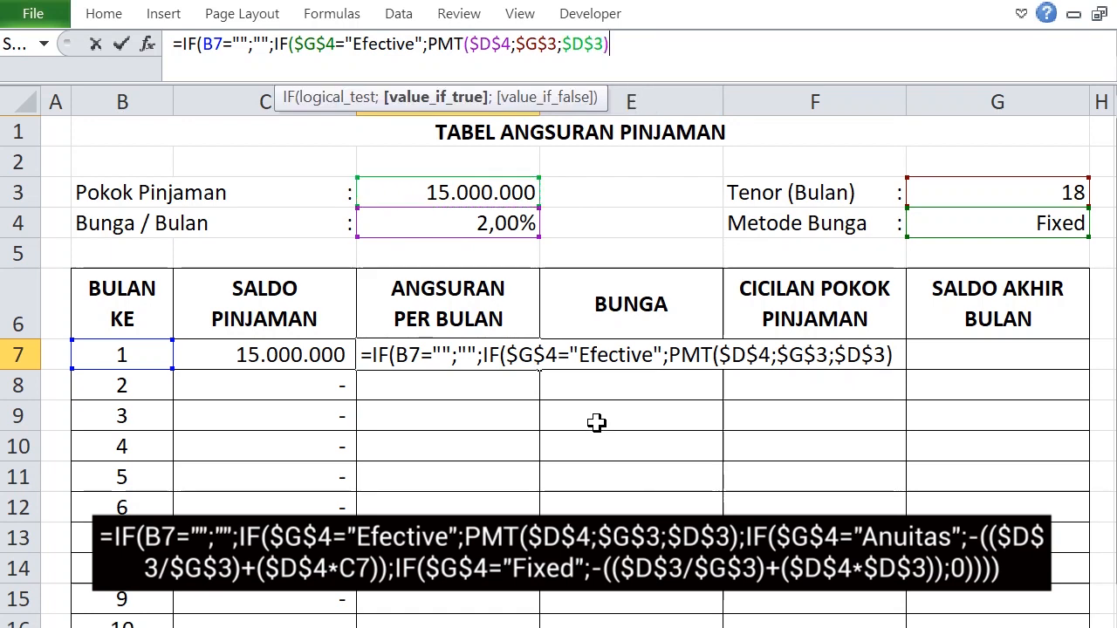
{"action": "type", "text": ";"}
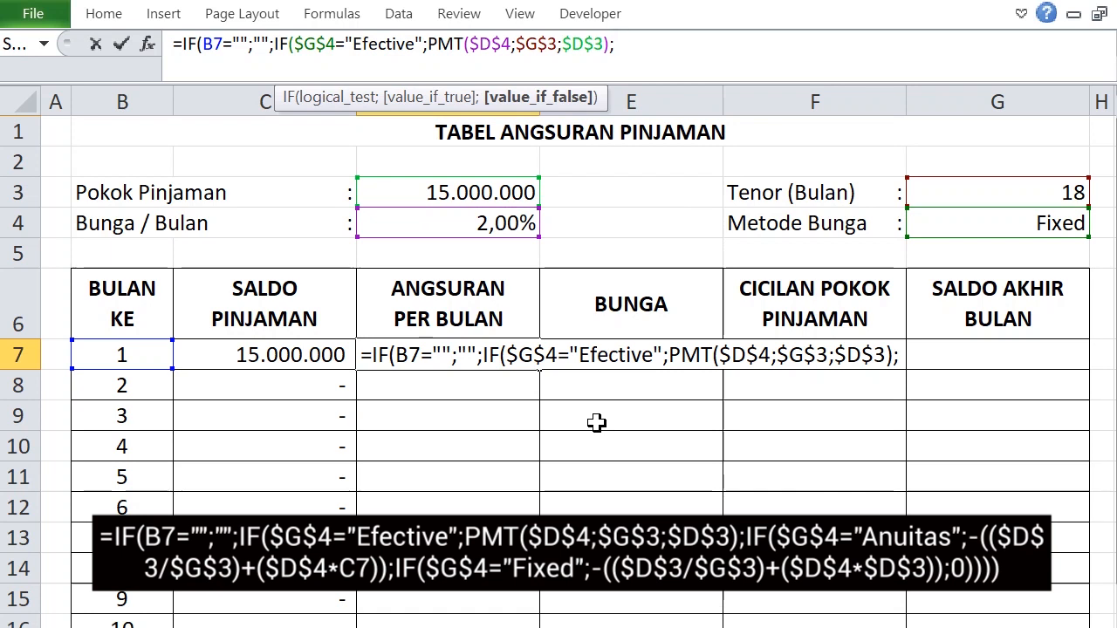
Step: Extend the D7 formula with a further nested condition IF($G$4="Anuitas"; using an absolute reference to G4
{"action": "type", "text": "IF("}
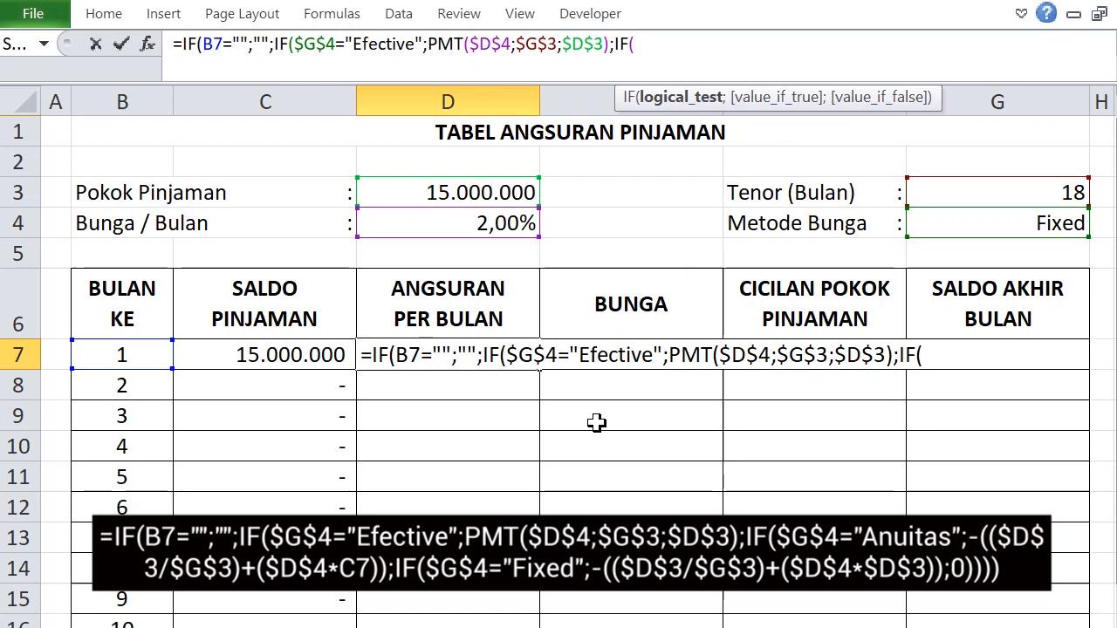
{"action": "left_click", "coordinate": [992, 222]}
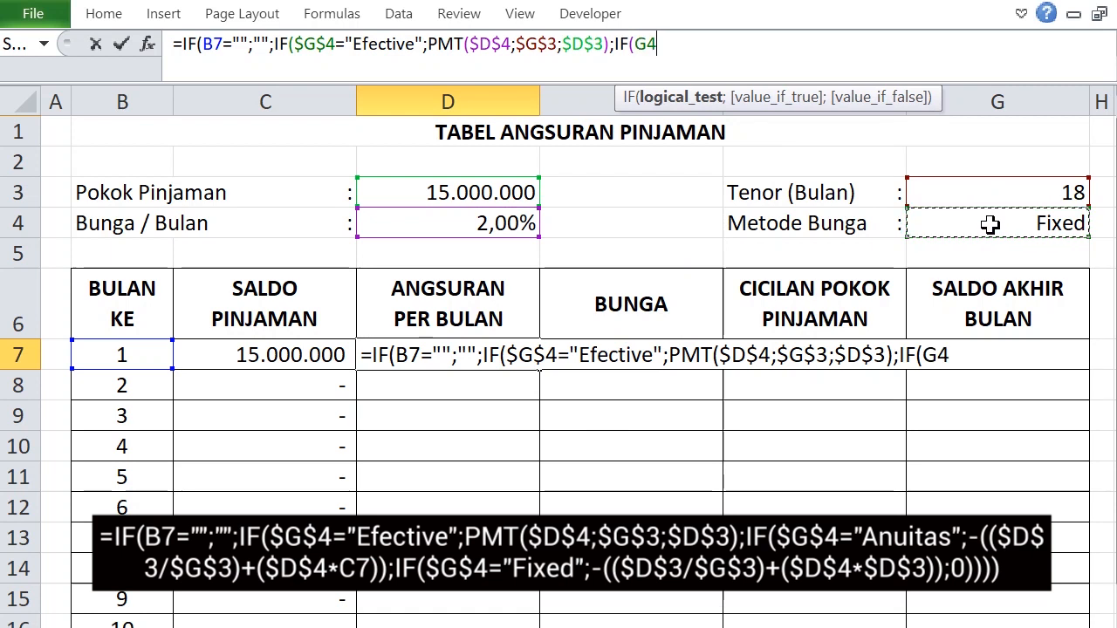
{"action": "key", "text": "F4"}
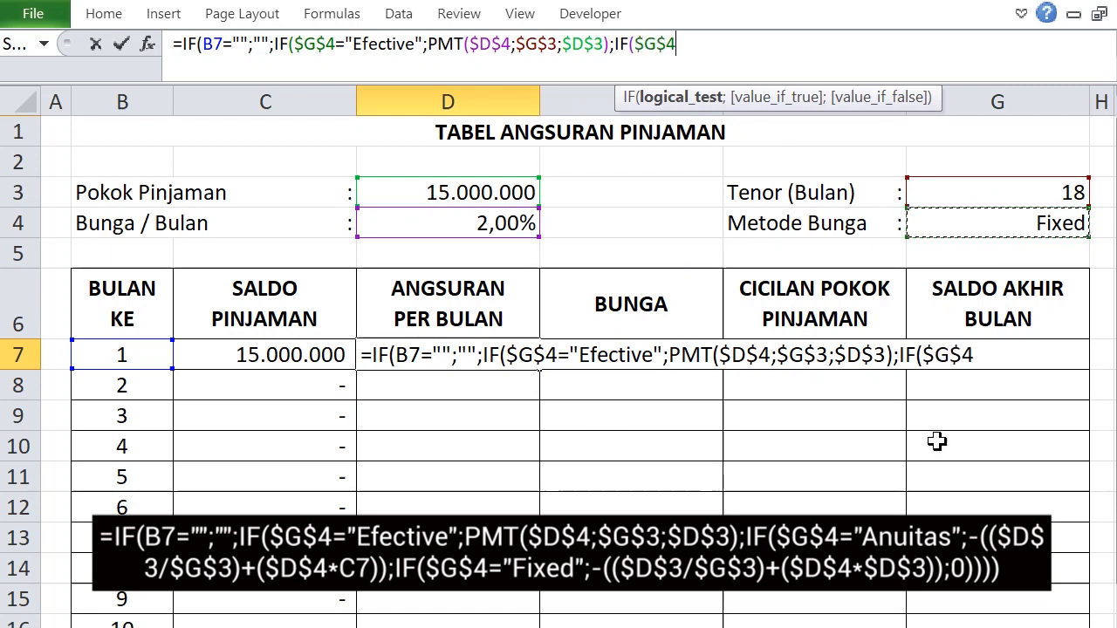
{"action": "type", "text": "="}
{"action": "type", "text": "\""}
{"action": "type", "text": "A"}
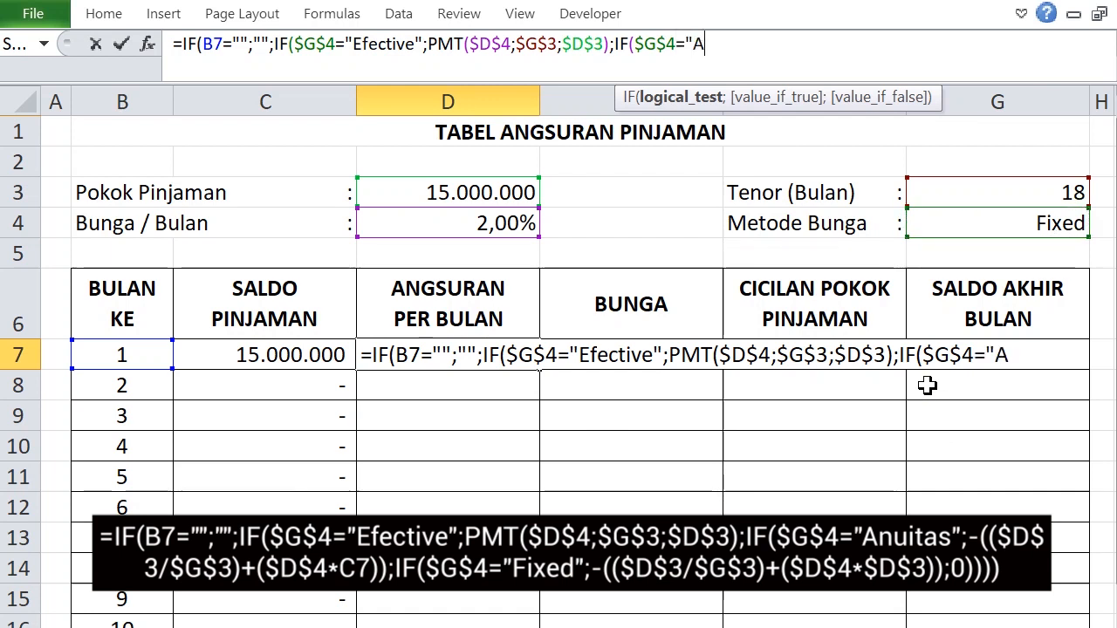
{"action": "type", "text": "nuitas"}
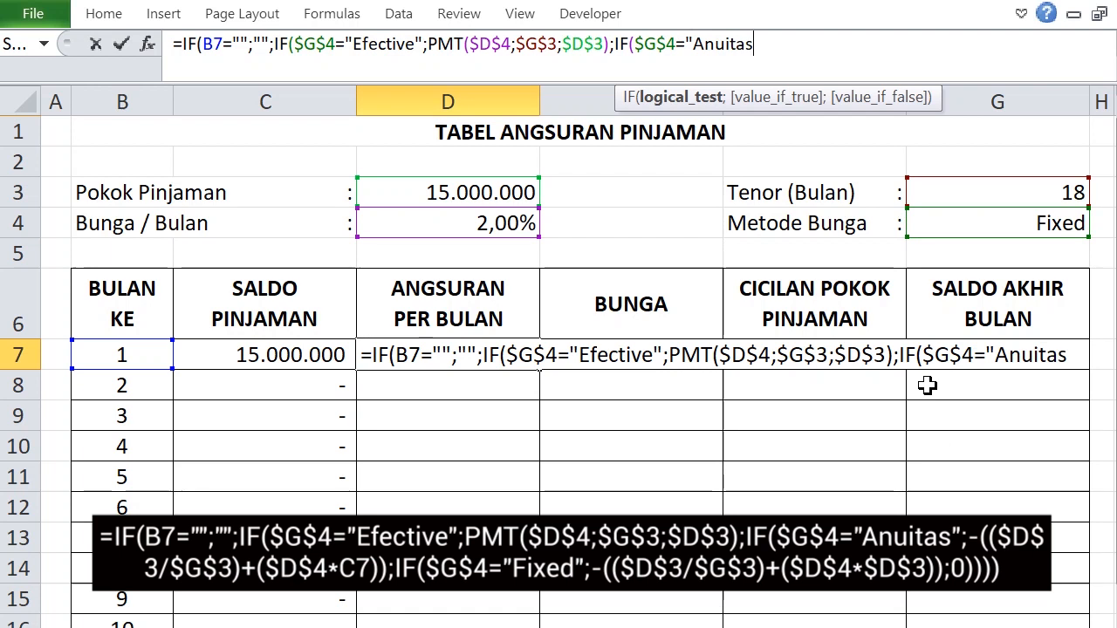
{"action": "type", "text": "\";"}
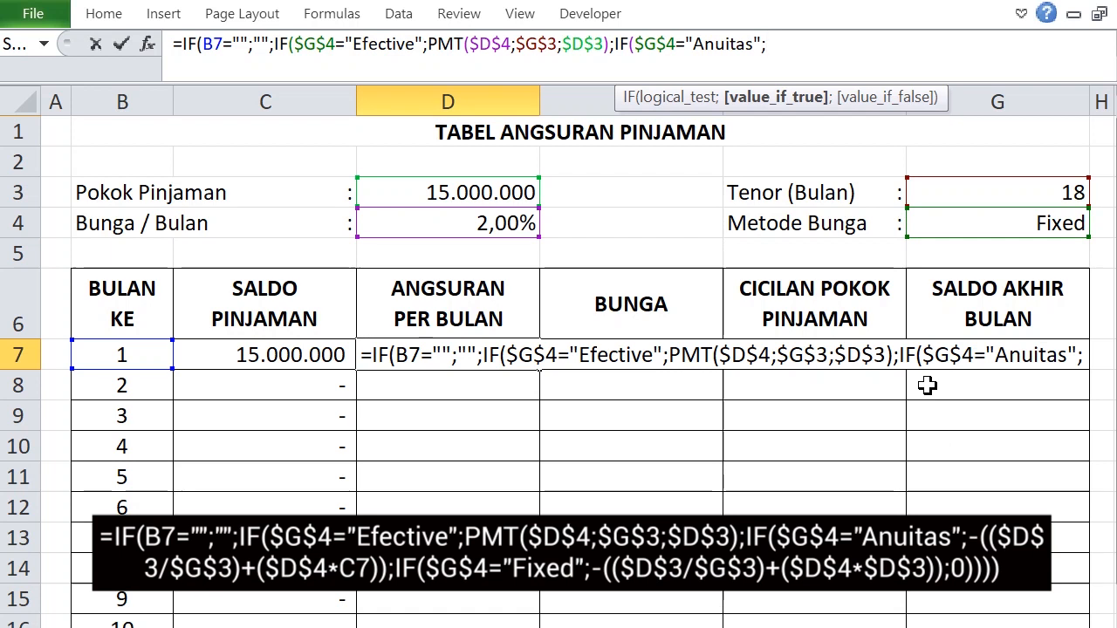
Step: Begin the Anuitas result in the D7 formula with -(($D$3/$G$3, dividing the principal by the tenor with absolute references
{"action": "type", "text": "-(("}
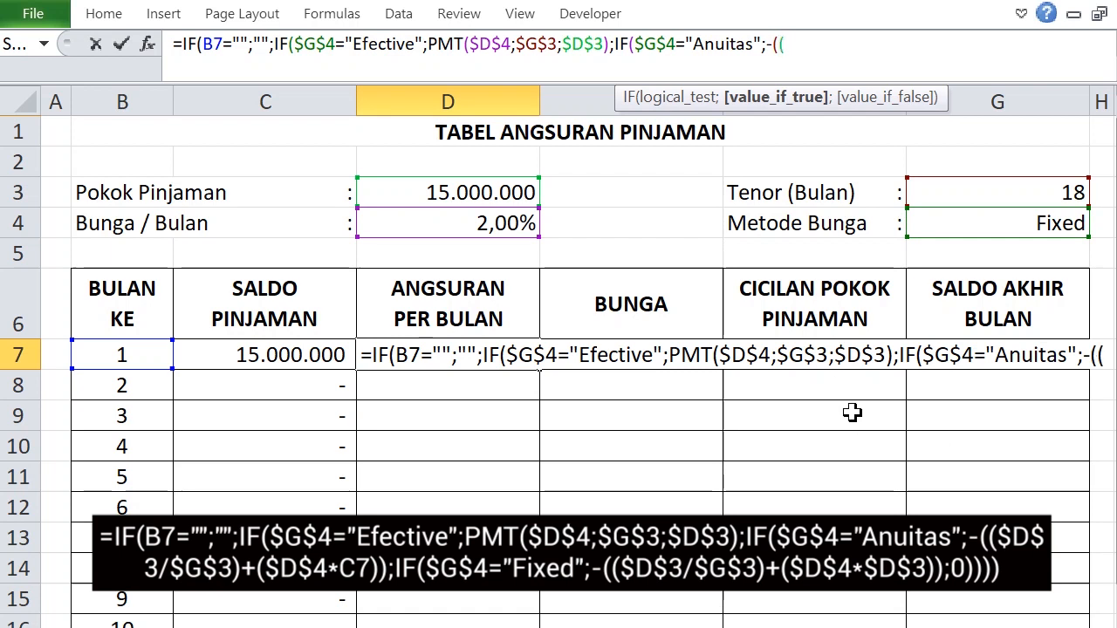
{"action": "left_click", "coordinate": [411, 188]}
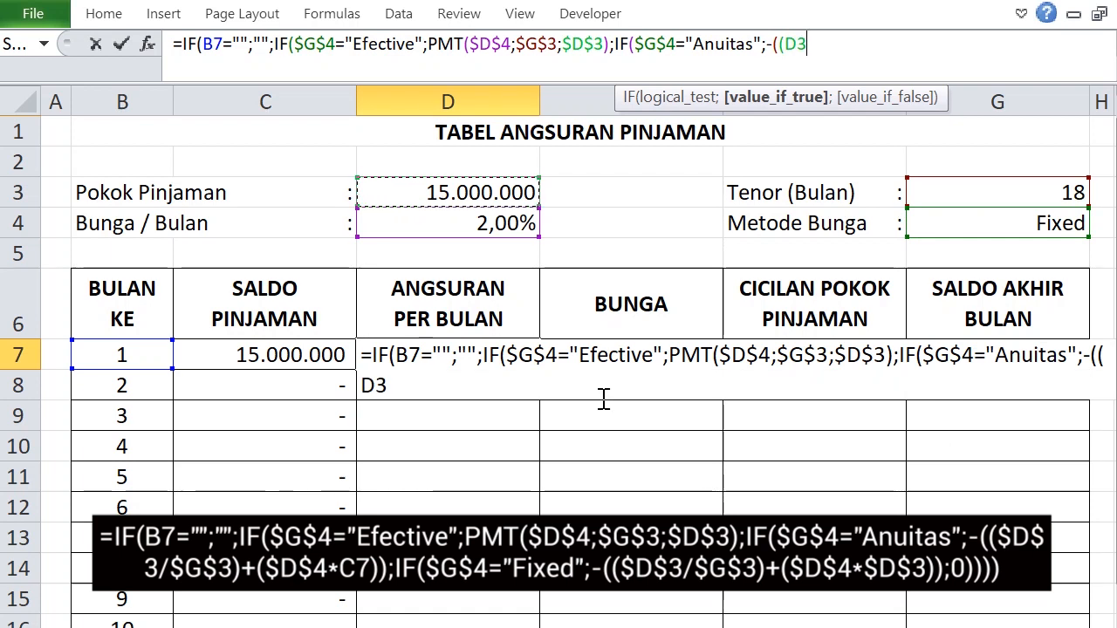
{"action": "key", "text": "F4"}
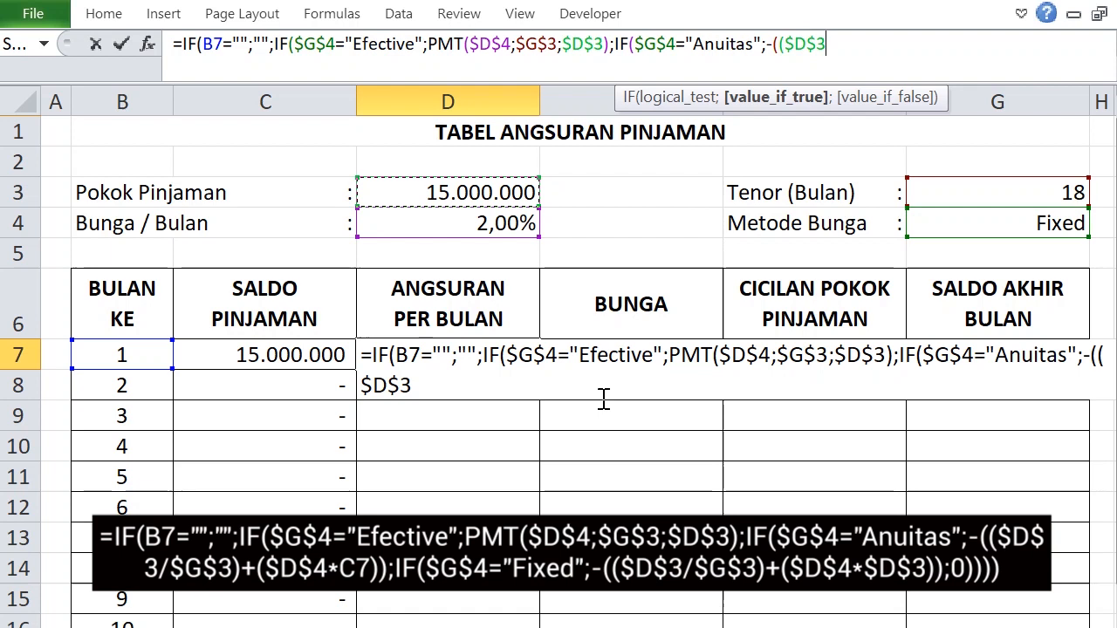
{"action": "type", "text": "/"}
{"action": "left_click", "coordinate": [1004, 216]}
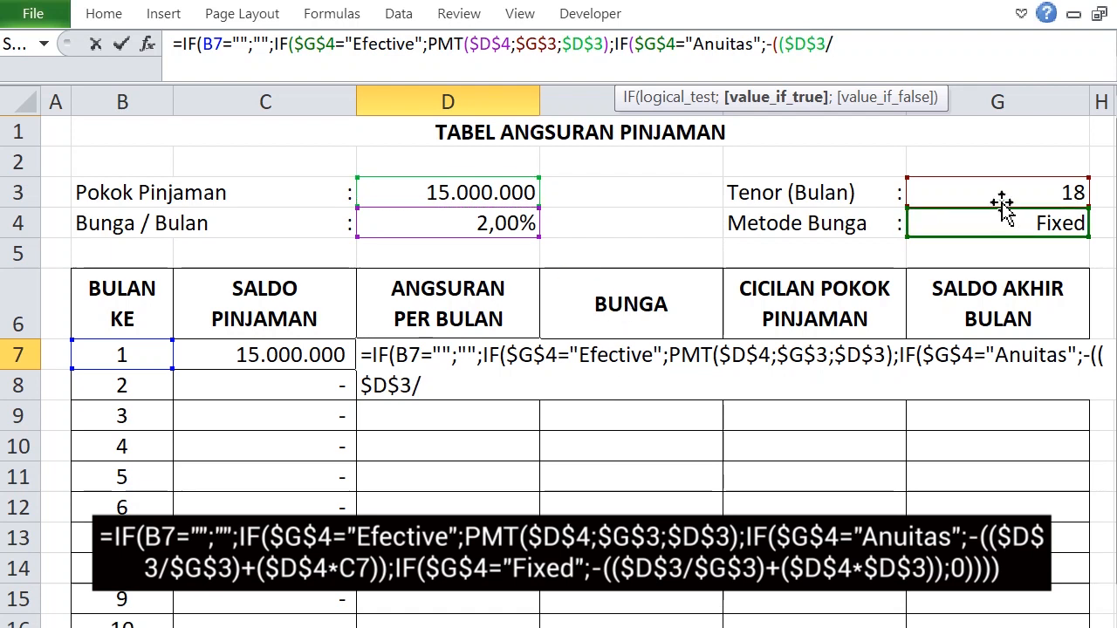
{"action": "left_click", "coordinate": [1003, 195]}
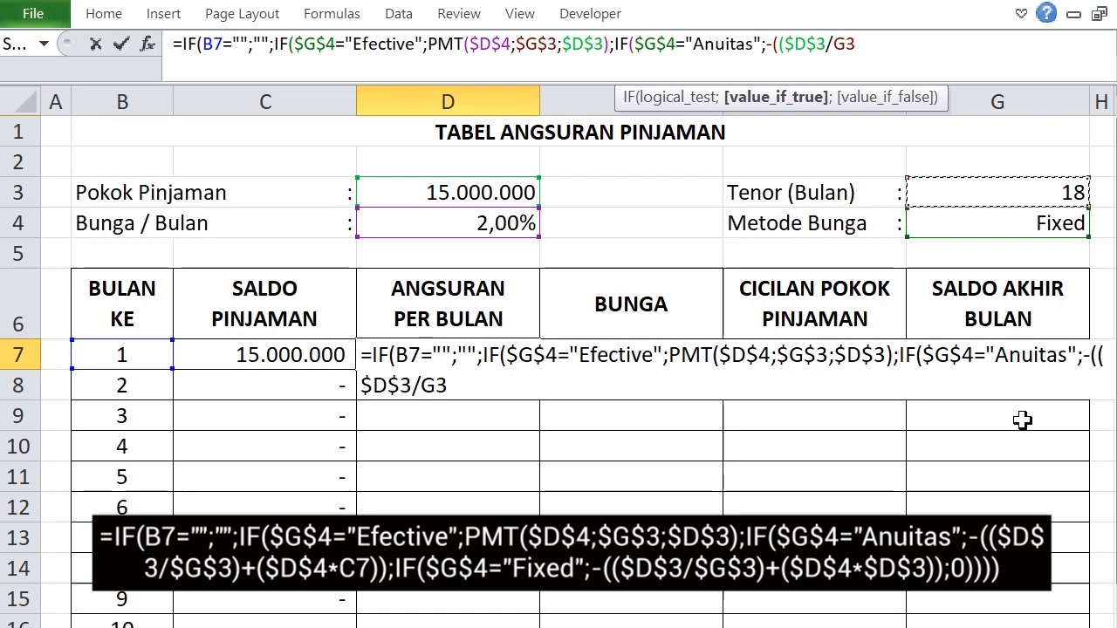
{"action": "key", "text": "F4"}
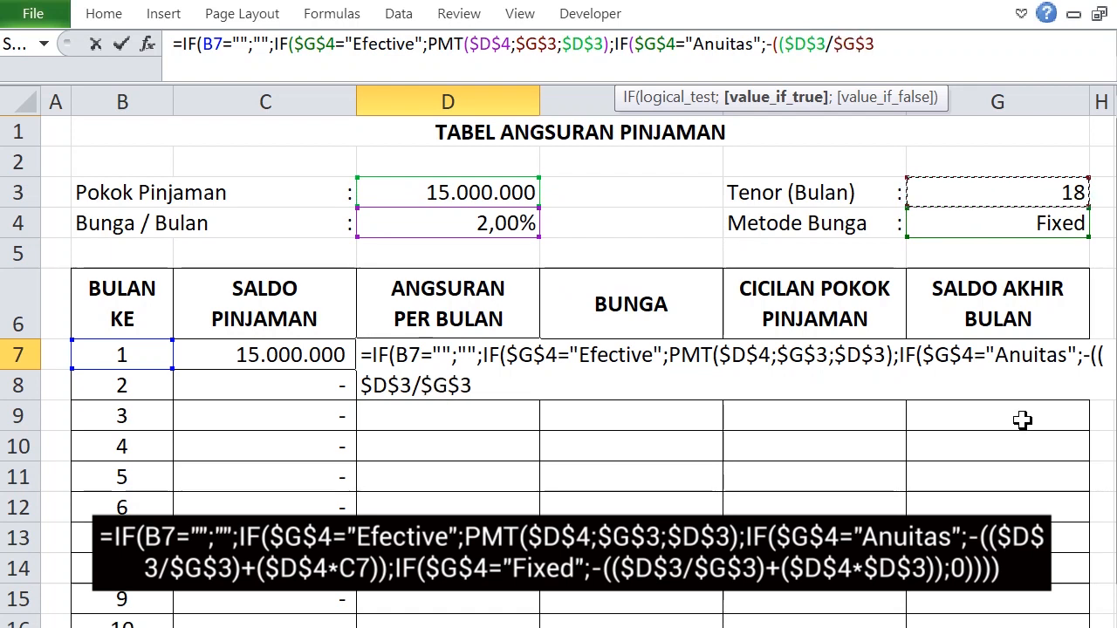
Step: Complete the Anuitas result in the D7 formula with )+($D$4*C7)); keeping D4 absolute and C7 relative
{"action": "type", "text": ")+("}
{"action": "left_click", "coordinate": [462, 226]}
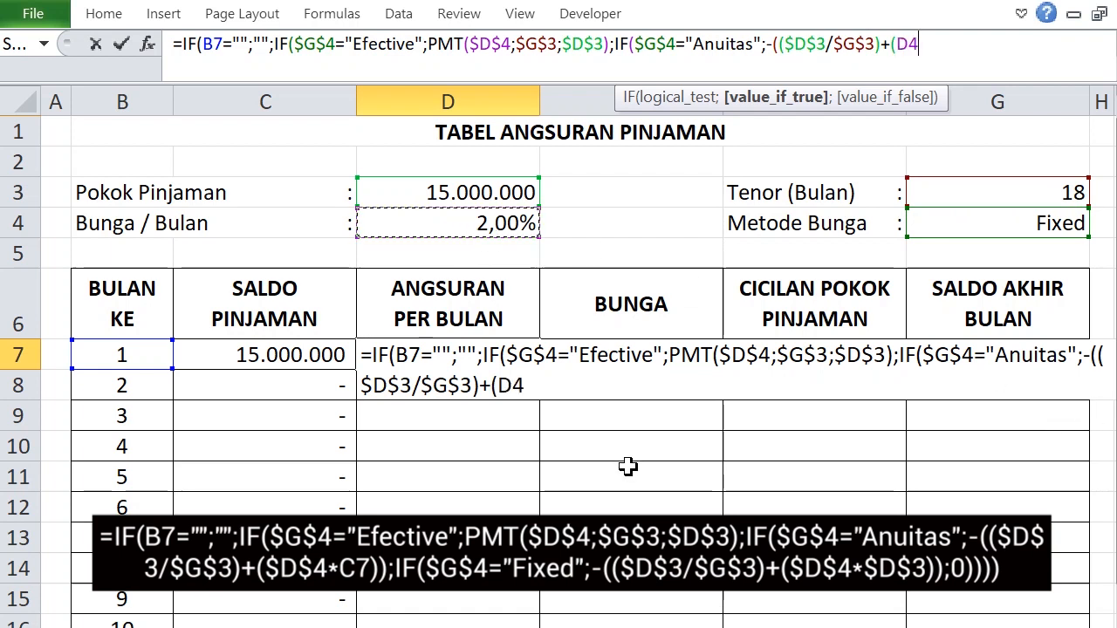
{"action": "key", "text": "F4"}
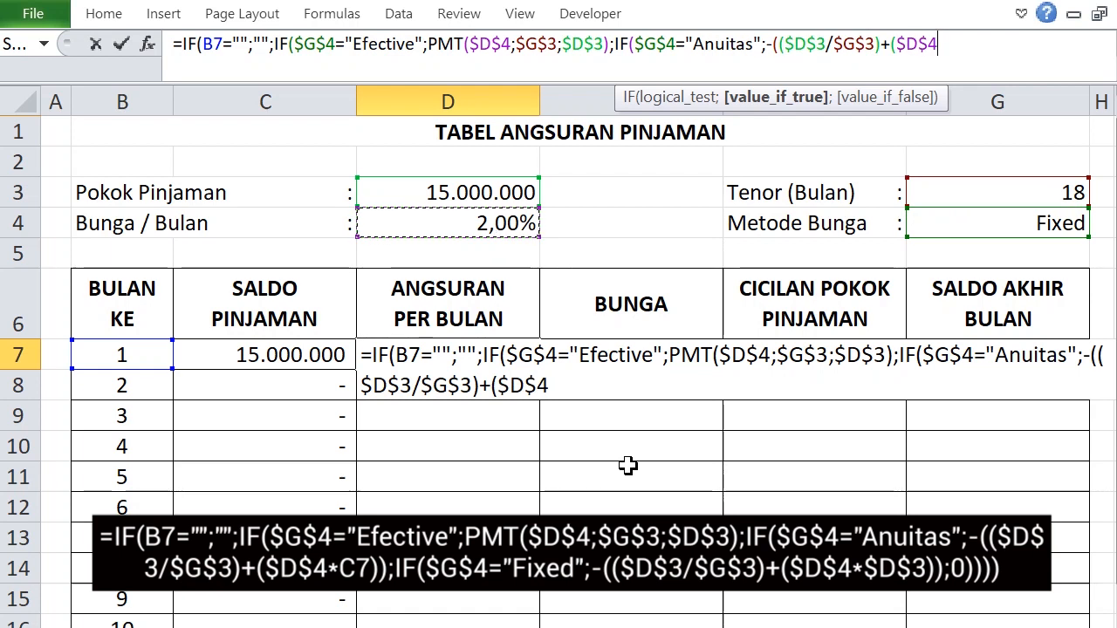
{"action": "type", "text": "*"}
{"action": "left_click", "coordinate": [225, 350]}
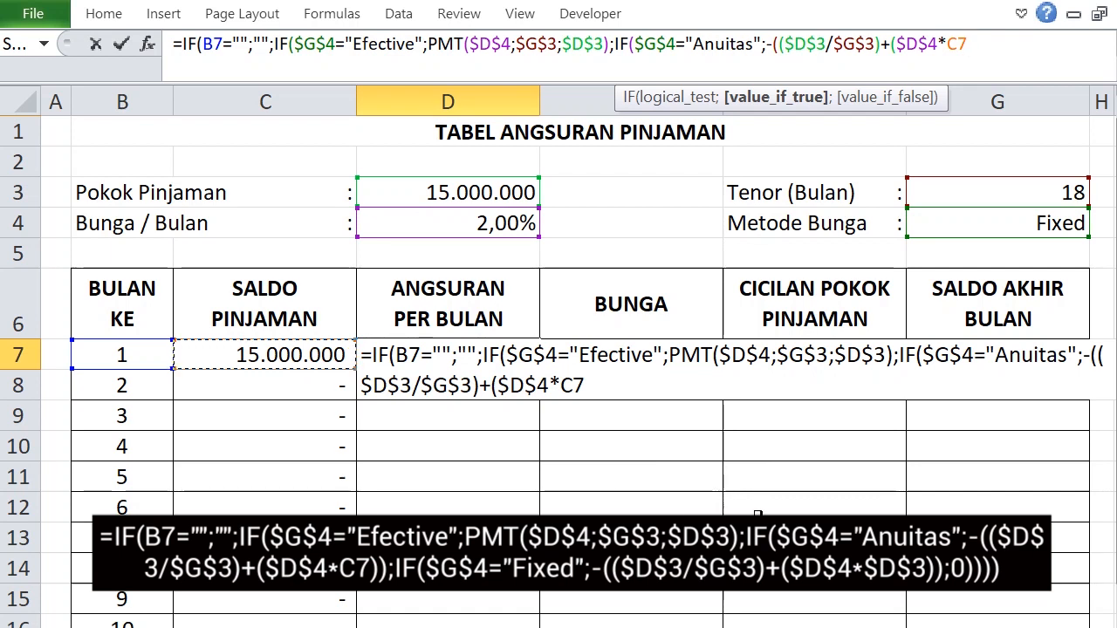
{"action": "type", "text": "));"}
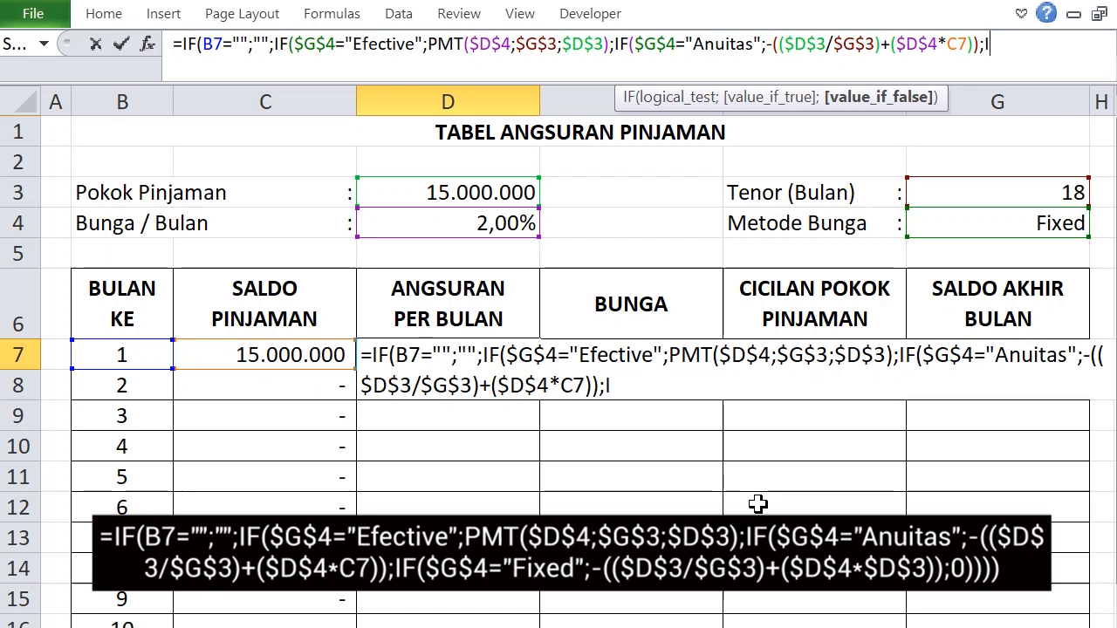
Step: Add the third nested condition IF($G$4="Fixed"; to the D7 formula, with an absolute reference to G4
{"action": "type", "text": "IF("}
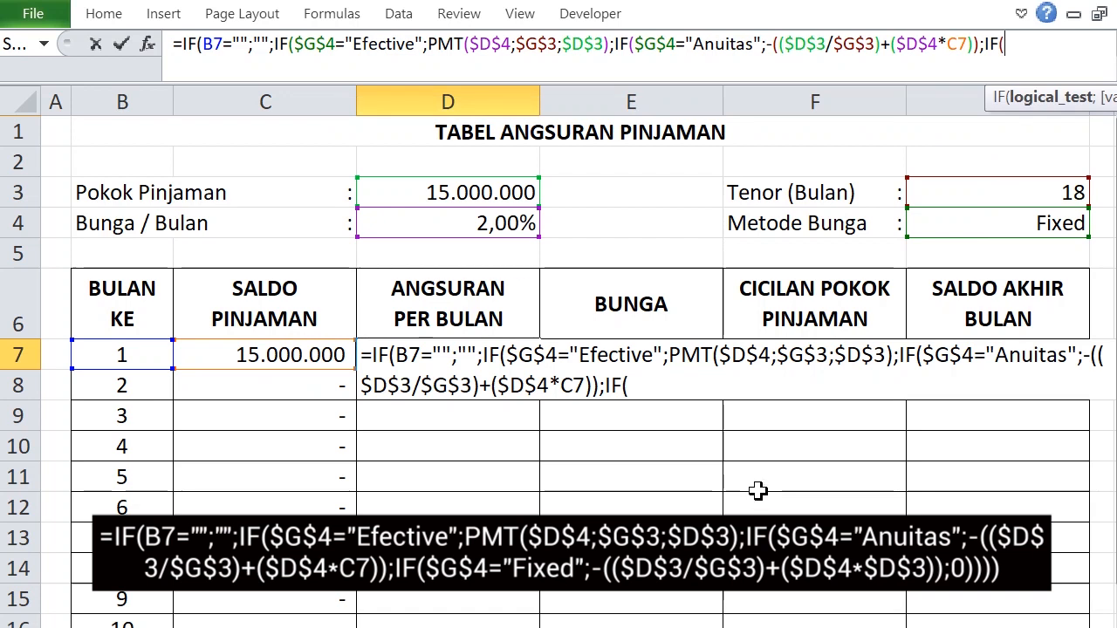
{"action": "left_click", "coordinate": [1021, 222]}
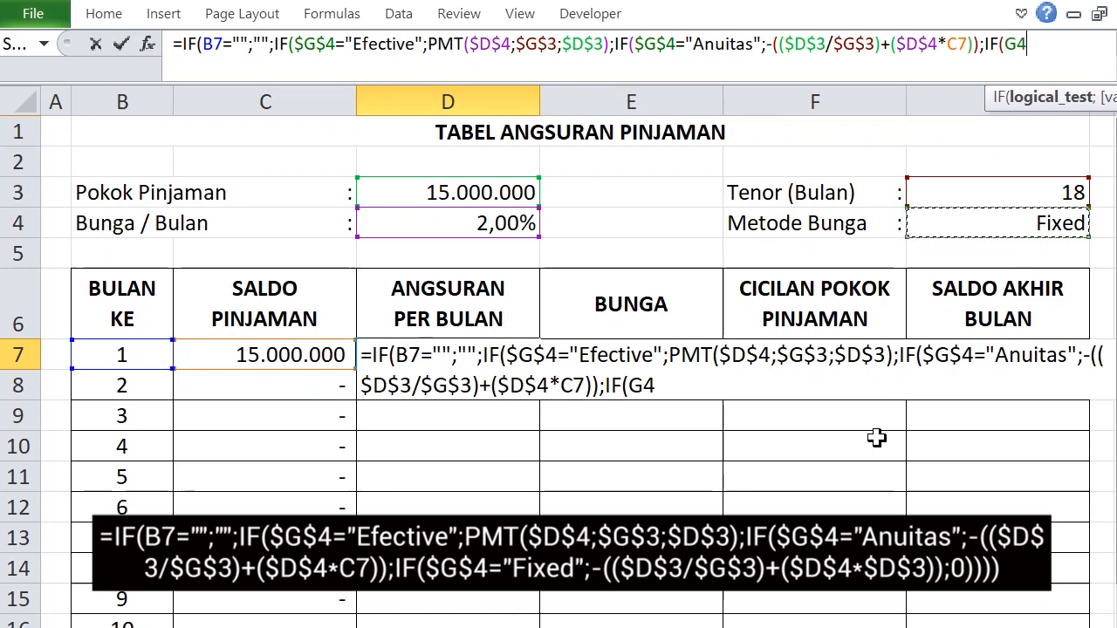
{"action": "key", "text": "F4"}
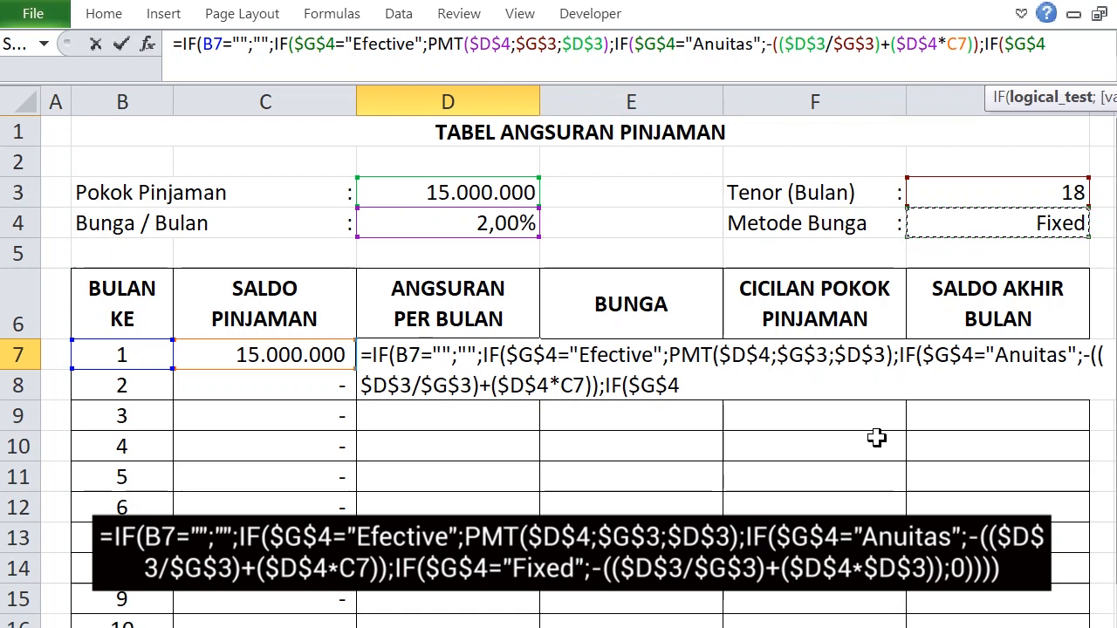
{"action": "type", "text": "="}
{"action": "type", "text": "\""}
{"action": "type", "text": "fl"}
{"action": "key", "text": "BackSpace"}
{"action": "key", "text": "BackSpace"}
{"action": "type", "text": "Fixed\""}
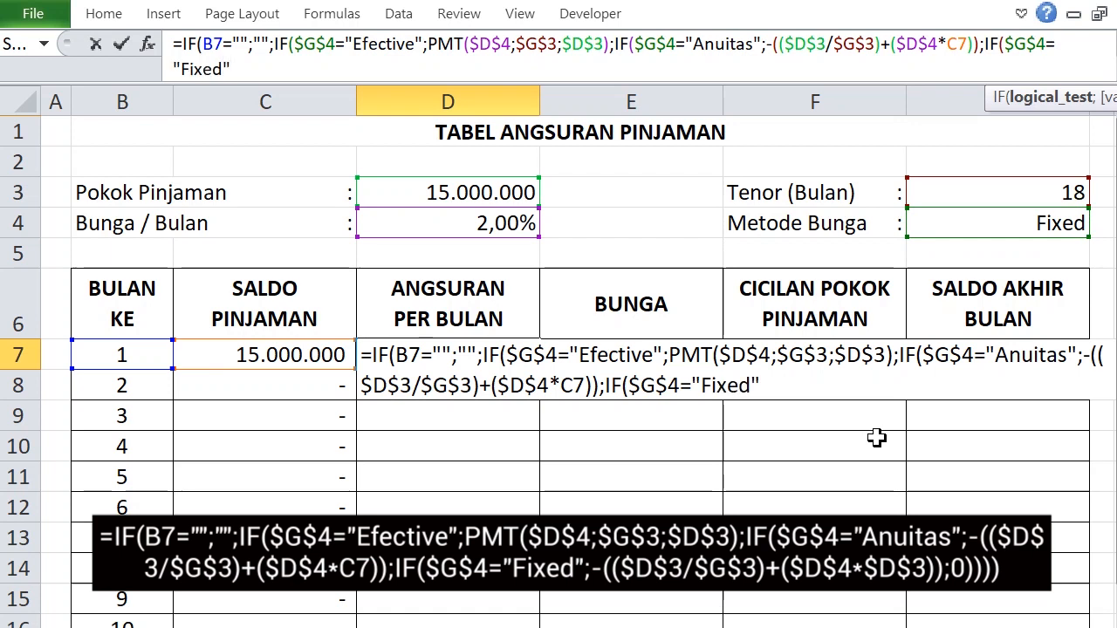
{"action": "type", "text": ";"}
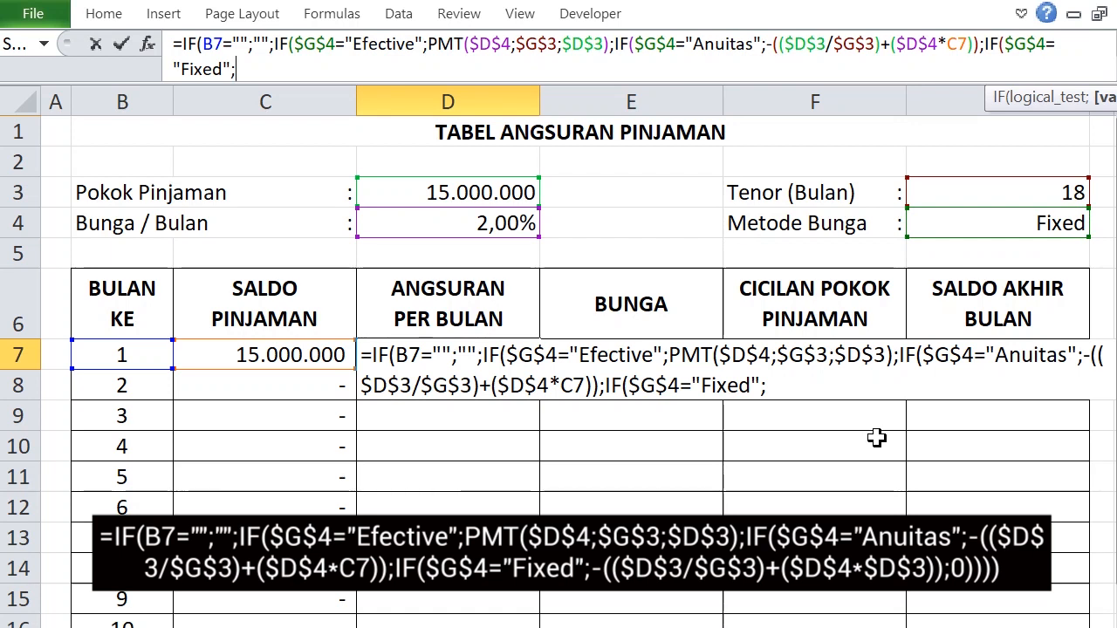
Step: Begin the Fixed result in the D7 formula with -(($D$3/$G$3, dividing the principal by the tenor with absolute references
{"action": "type", "text": "-(("}
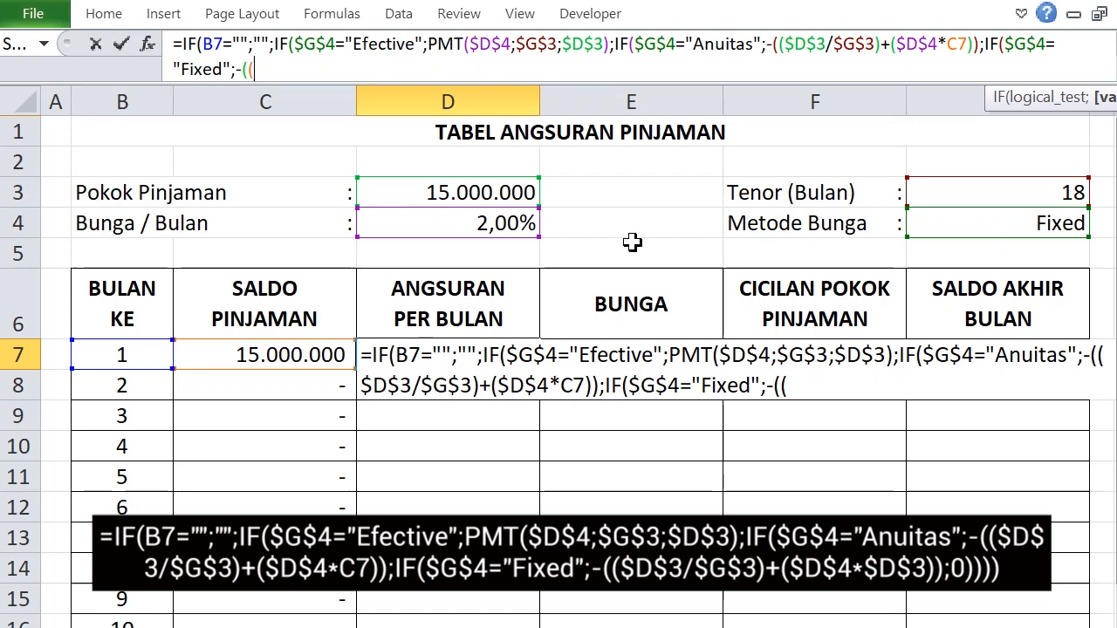
{"action": "left_click", "coordinate": [483, 199]}
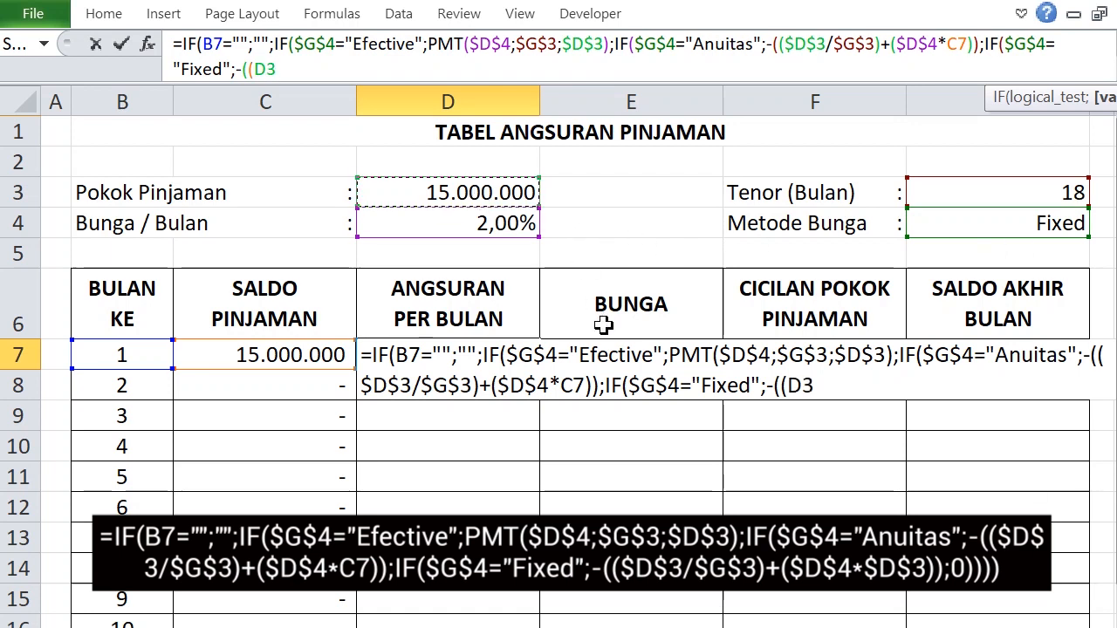
{"action": "key", "text": "F4"}
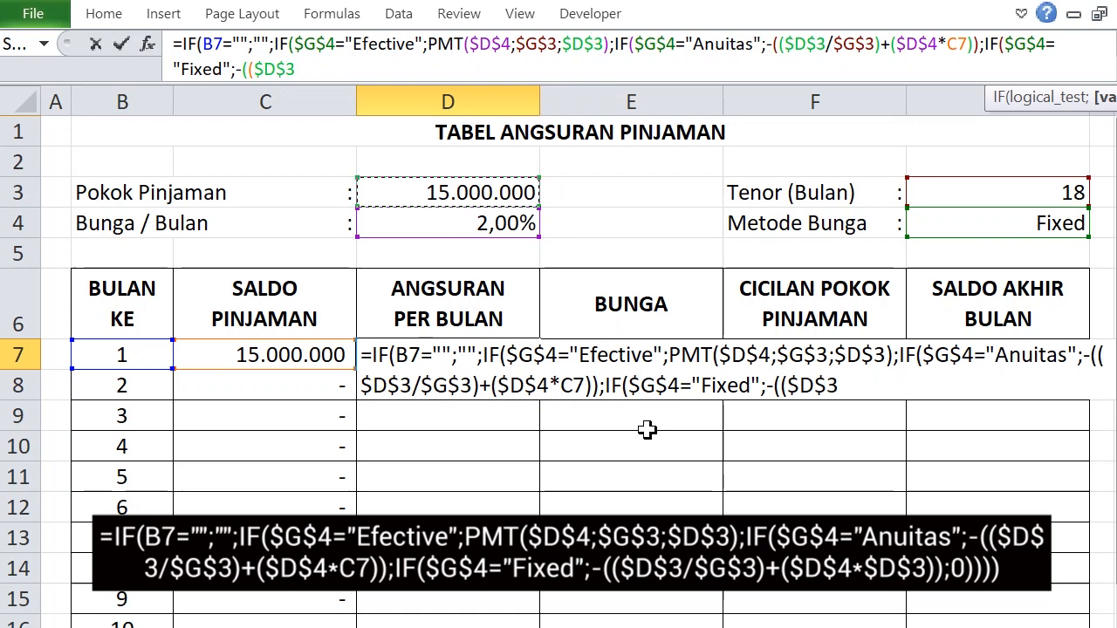
{"action": "type", "text": "/"}
{"action": "left_click", "coordinate": [989, 193]}
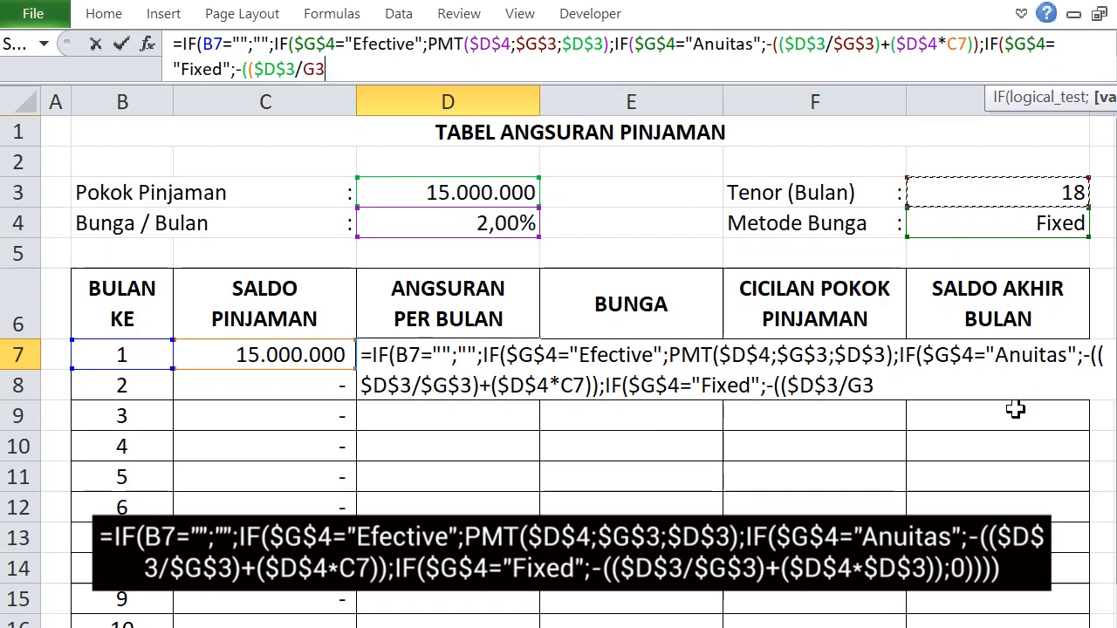
{"action": "key", "text": "F4"}
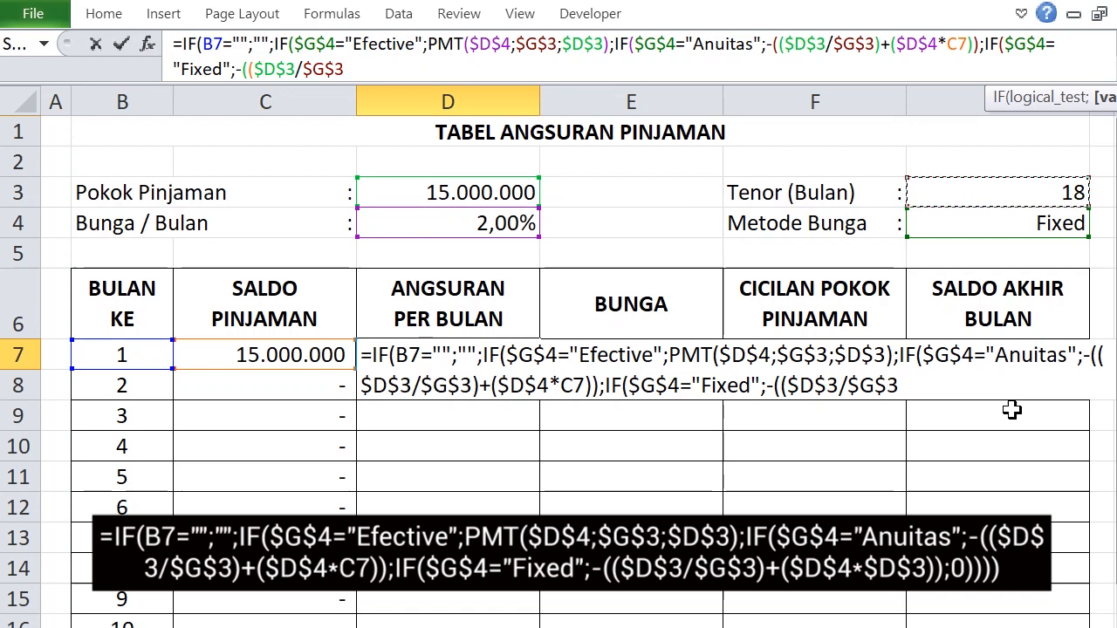
Step: Complete the Fixed result in the D7 formula with )+($D$4*$D$3)); keeping both the rate and principal references absolute
{"action": "type", "text": ")+("}
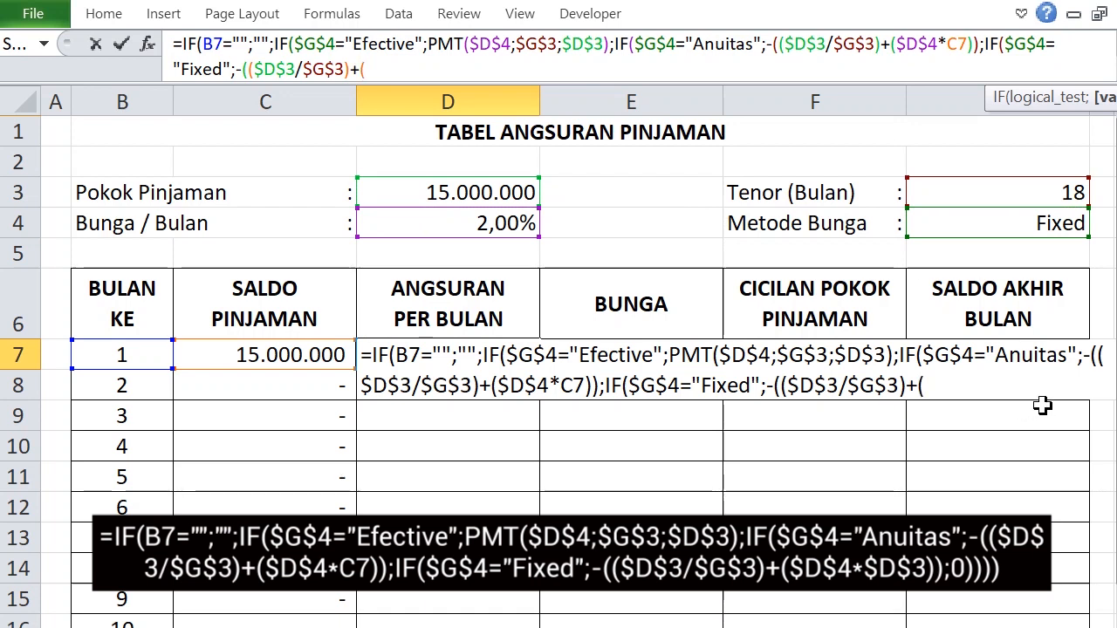
{"action": "left_click", "coordinate": [442, 219]}
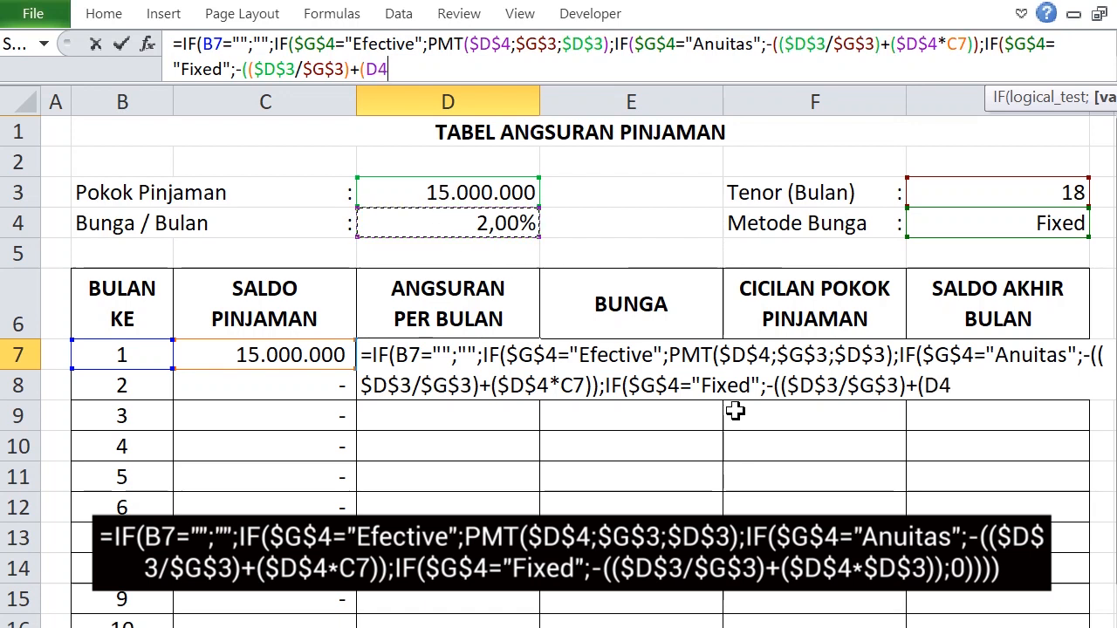
{"action": "key", "text": "F4"}
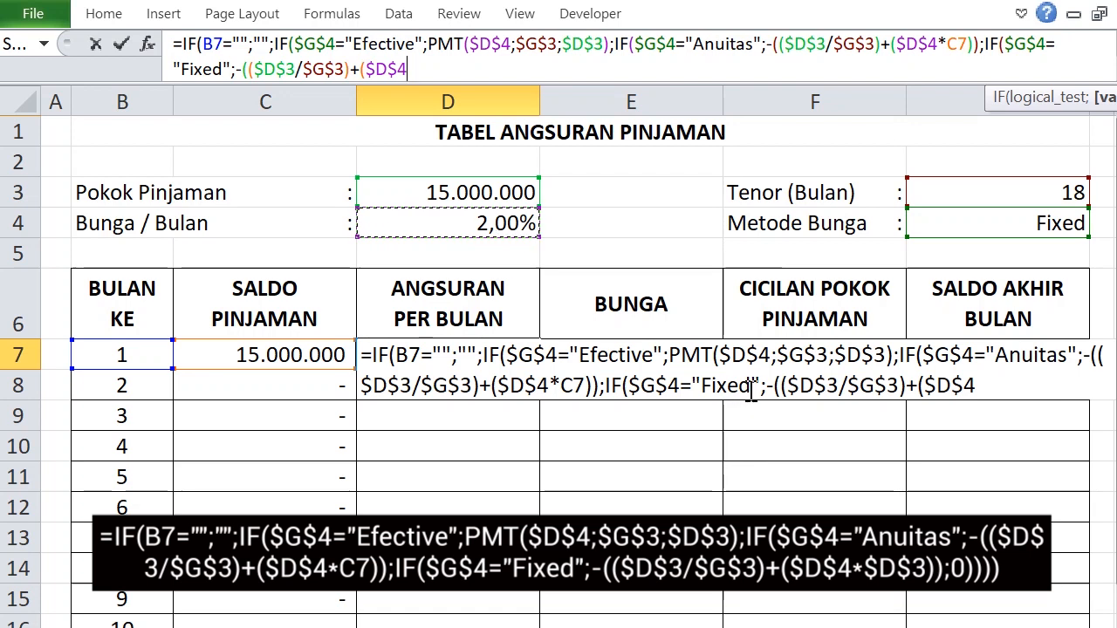
{"action": "type", "text": "*"}
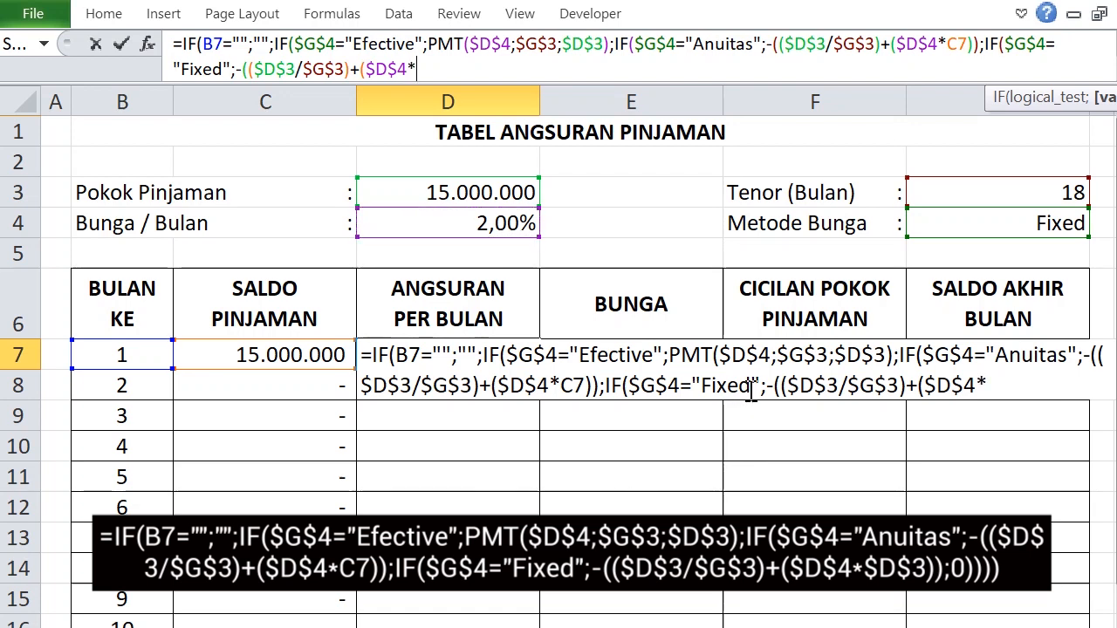
{"action": "left_click", "coordinate": [428, 192]}
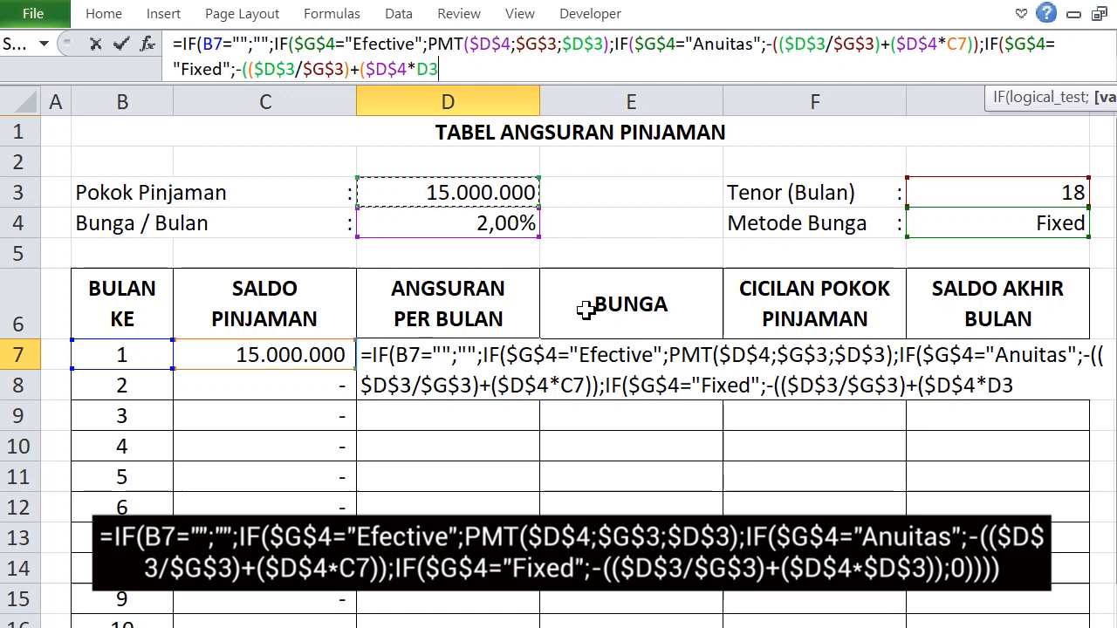
{"action": "key", "text": "F4"}
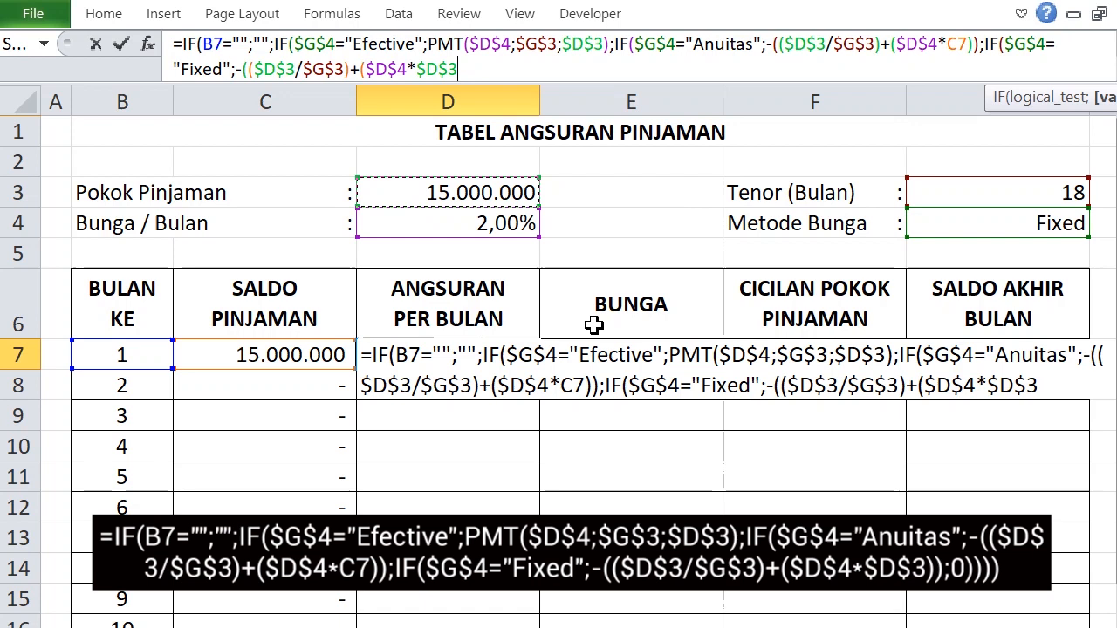
{"action": "type", "text": "));"}
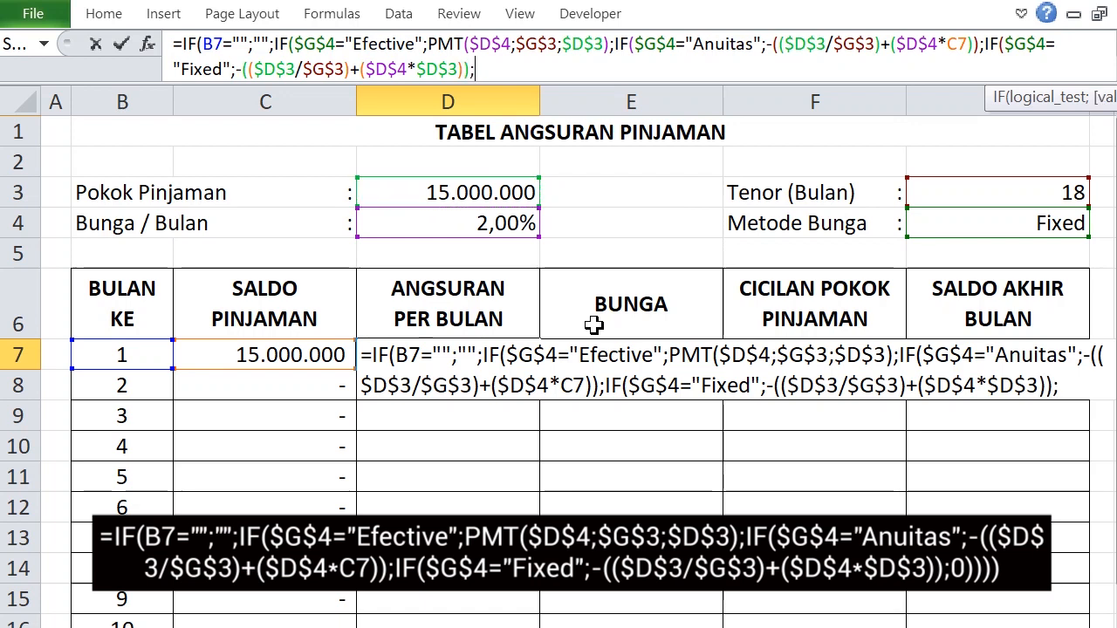
Step: Finish the D7 formula with 0 as the fallback value, close all four IF functions and enter it
{"action": "type", "text": "0"}
{"action": "type", "text": ")))"}
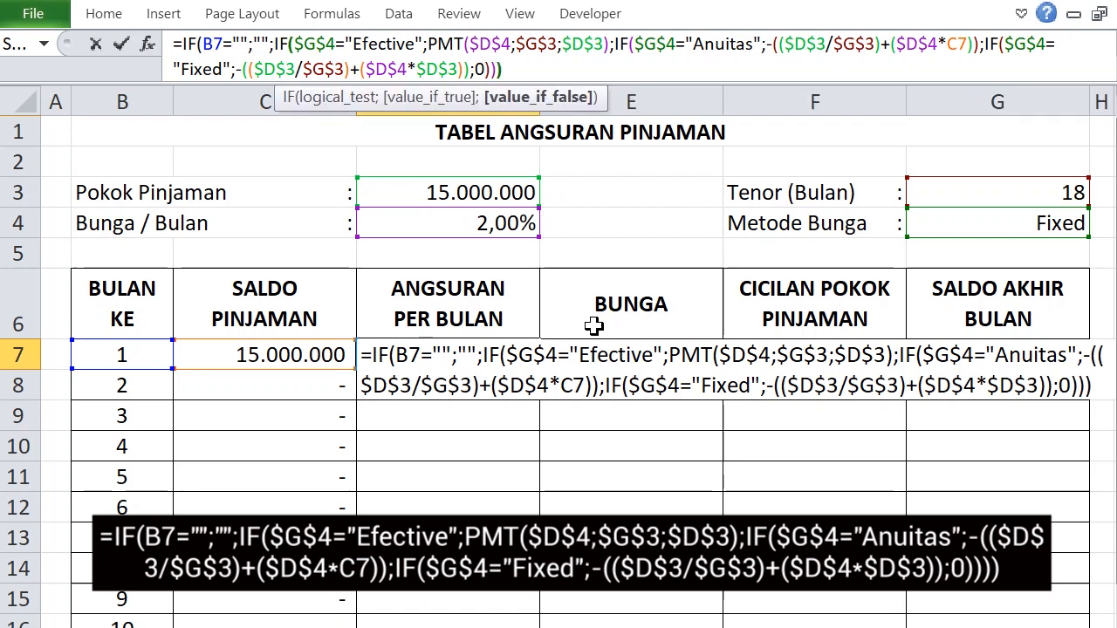
{"action": "type", "text": ")"}
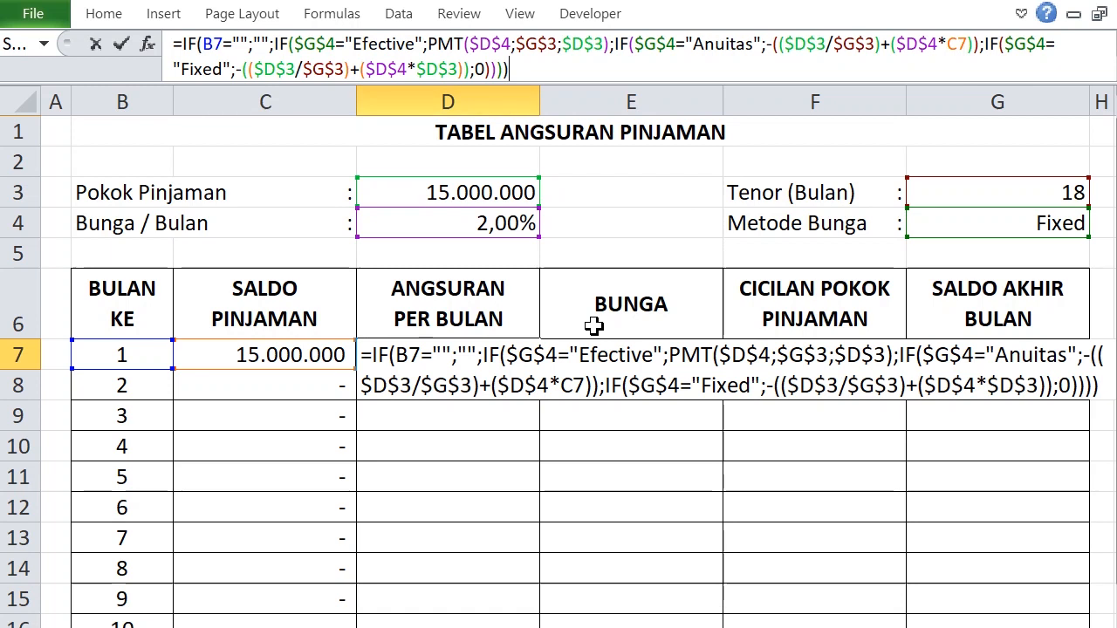
{"action": "key", "text": "Return"}
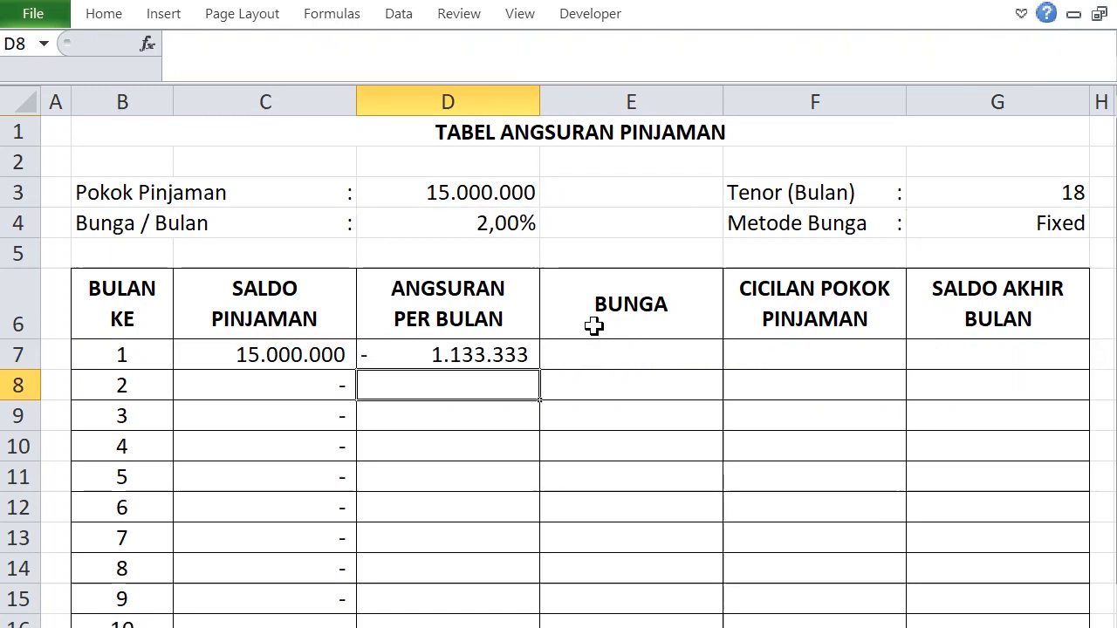
Step: Wrap the entire D7 installment formula in the ABS function
{"action": "left_click", "coordinate": [491, 355]}
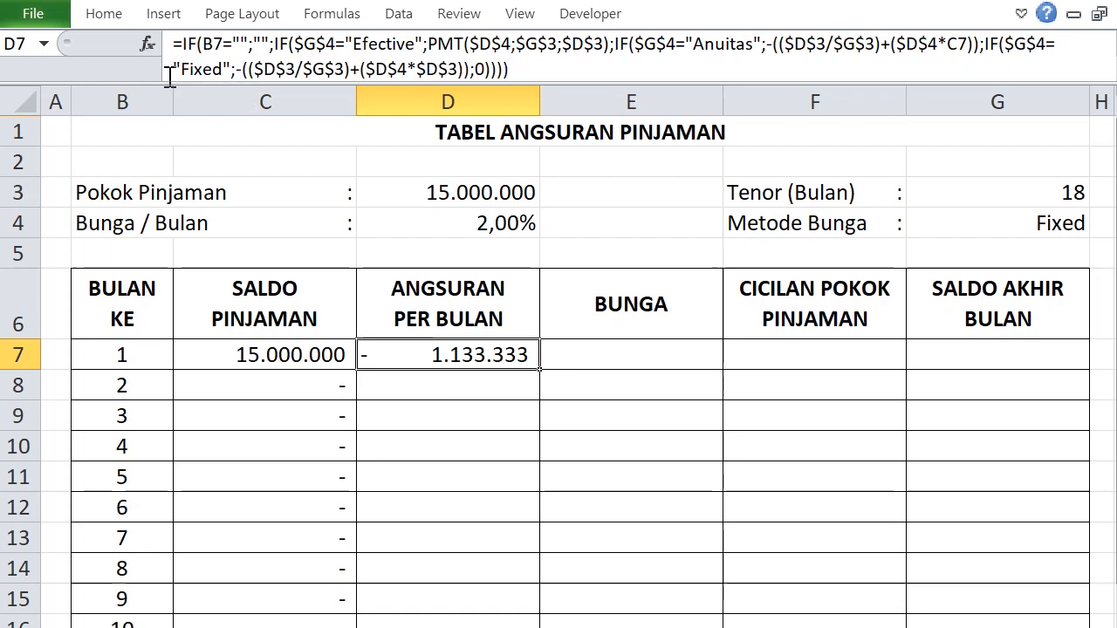
{"action": "left_click", "coordinate": [180, 44]}
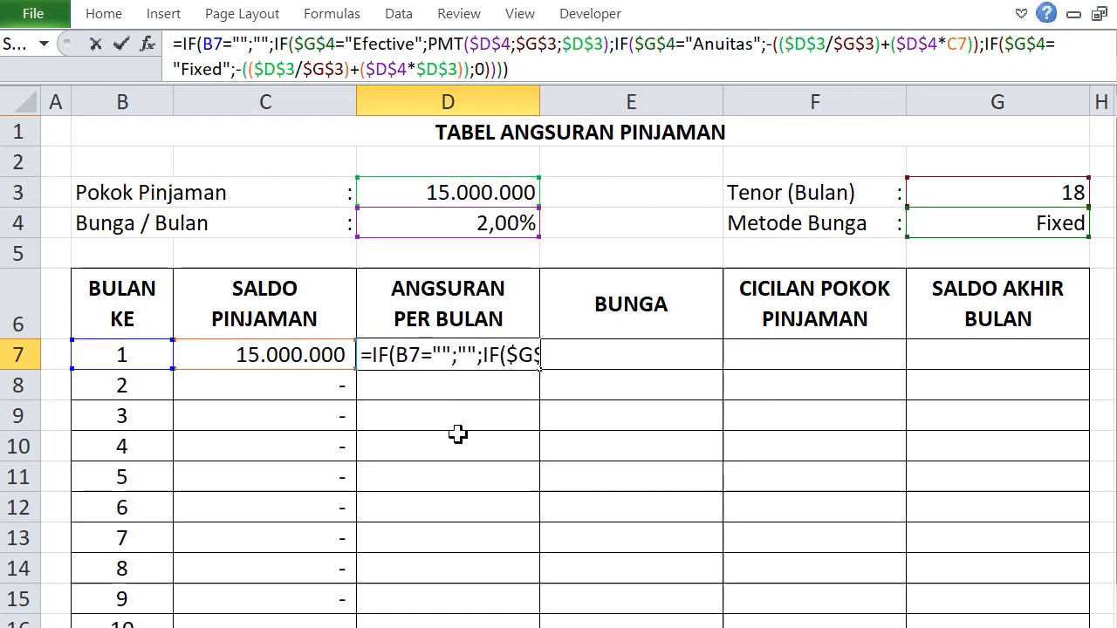
{"action": "type", "text": "ABS("}
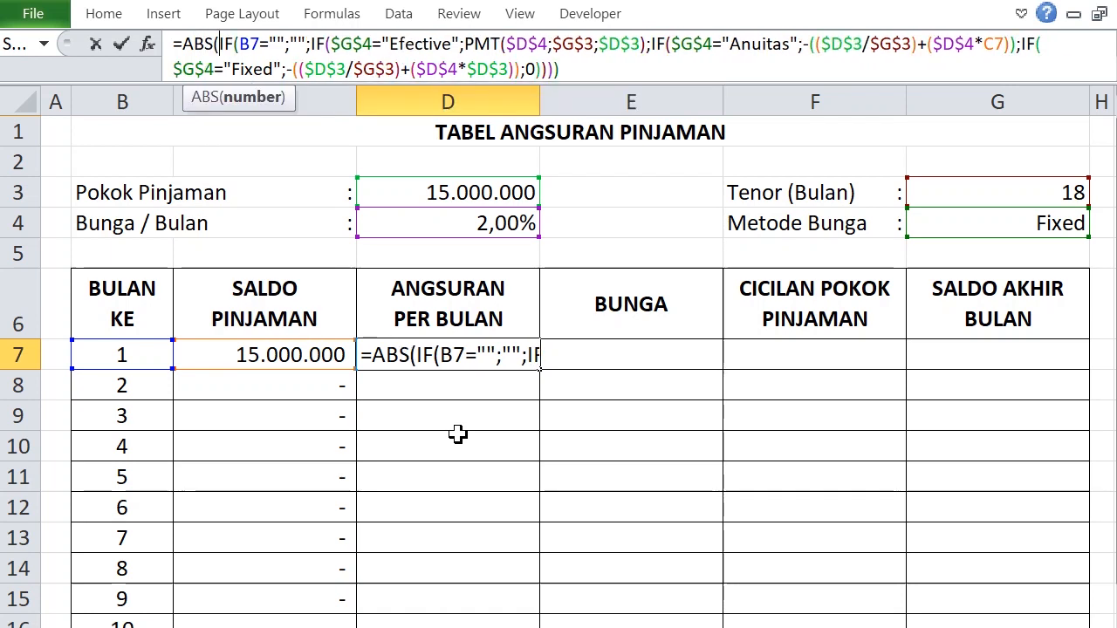
{"action": "left_click", "coordinate": [584, 69]}
{"action": "type", "text": ")"}
{"action": "key", "text": "Return"}
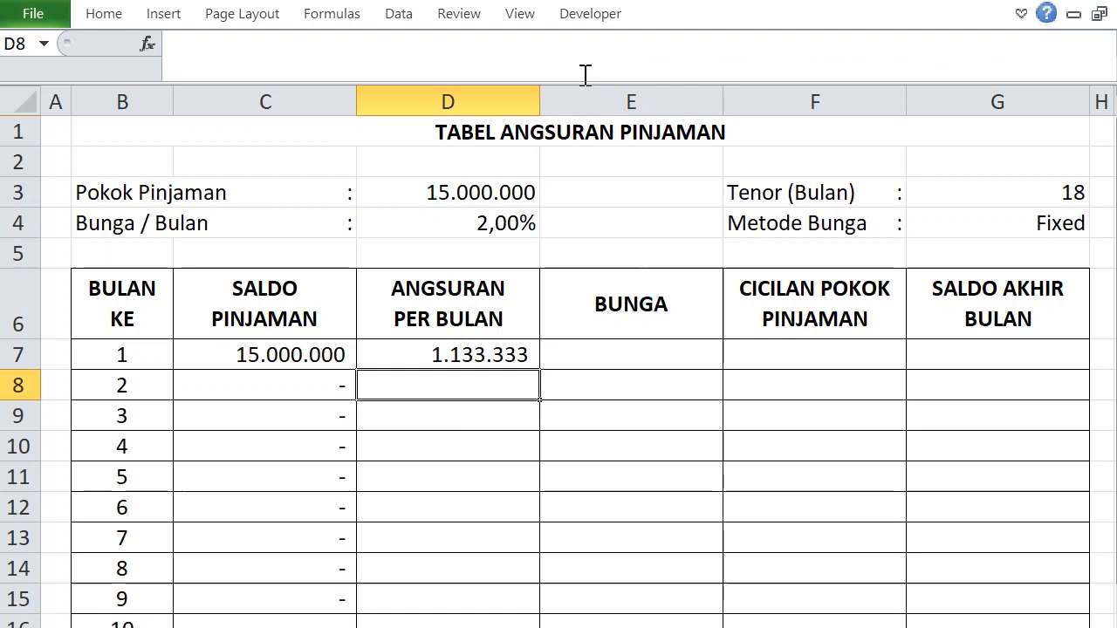
Step: Fill the D7 installment formula down the ANGSURAN PER BULAN column through the table's month rows
{"action": "left_click", "coordinate": [521, 356]}
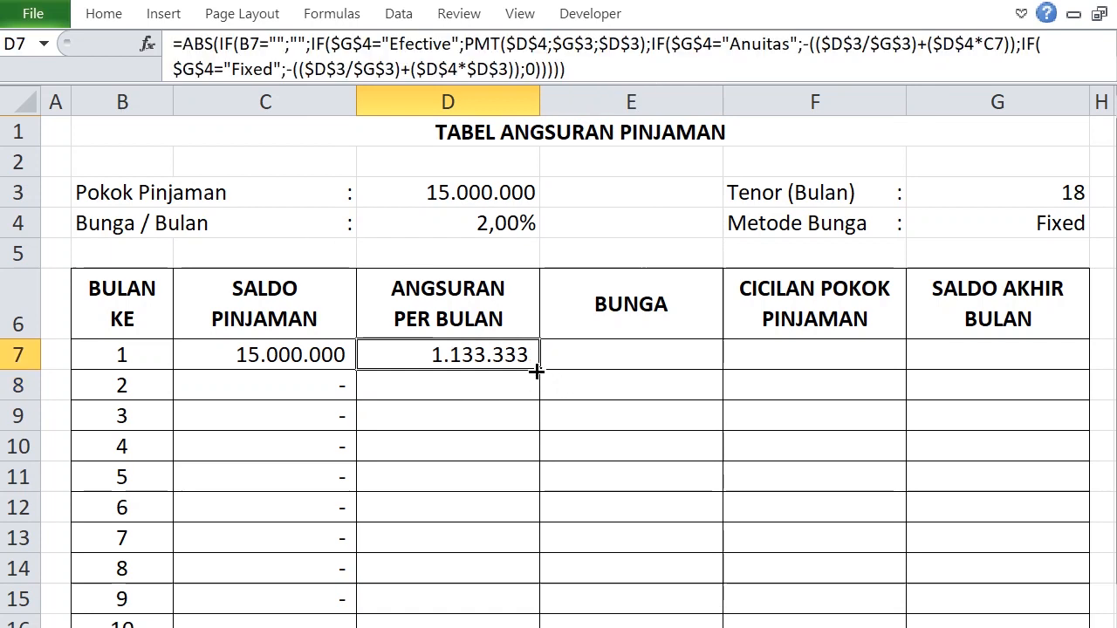
{"action": "left_click_drag", "start_coordinate": [536, 370], "coordinate": [523, 625]}
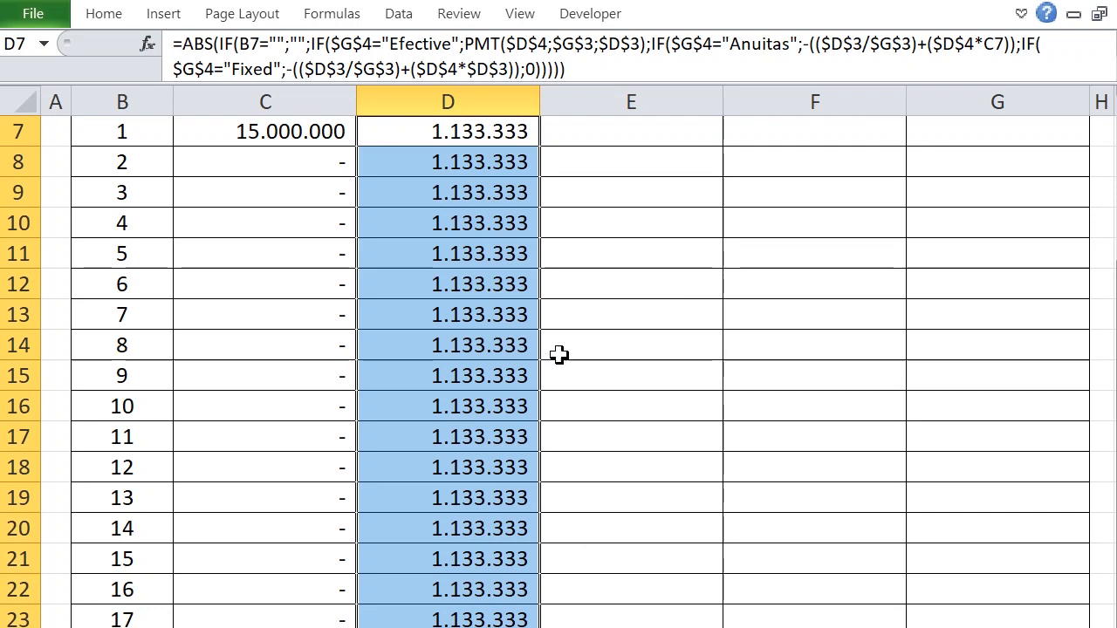
{"action": "scroll", "coordinate": [561, 355], "scroll_direction": "up", "scroll_amount": 2}
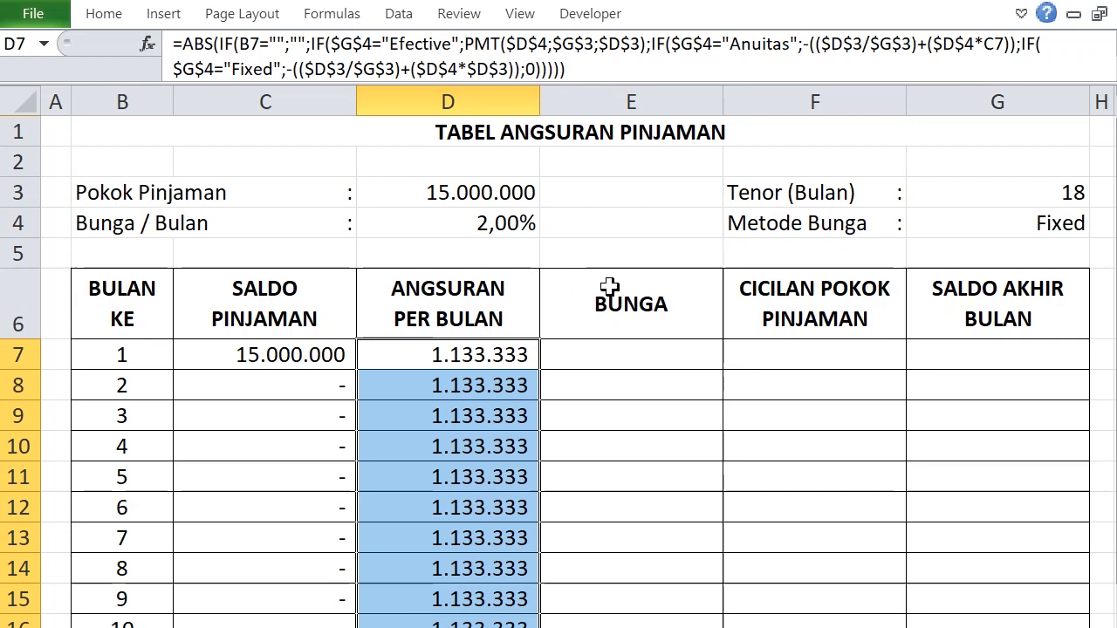
Step: Start the BUNGA formula in E7 with =IF(B7="";""; using a relative reference to the month number
{"action": "left_click", "coordinate": [620, 356]}
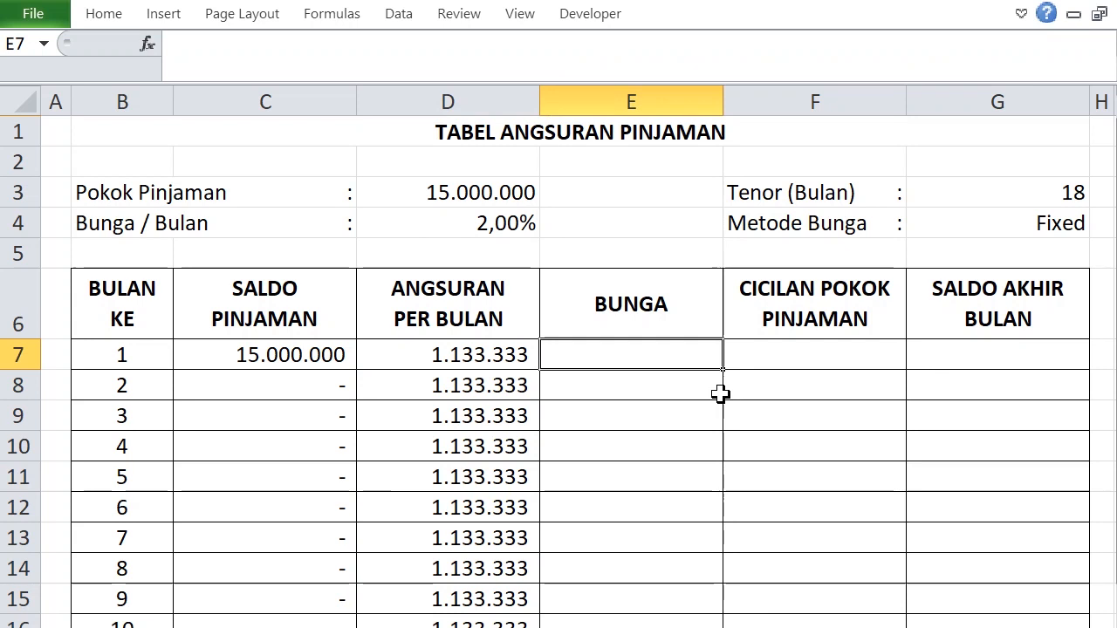
{"action": "type", "text": "="}
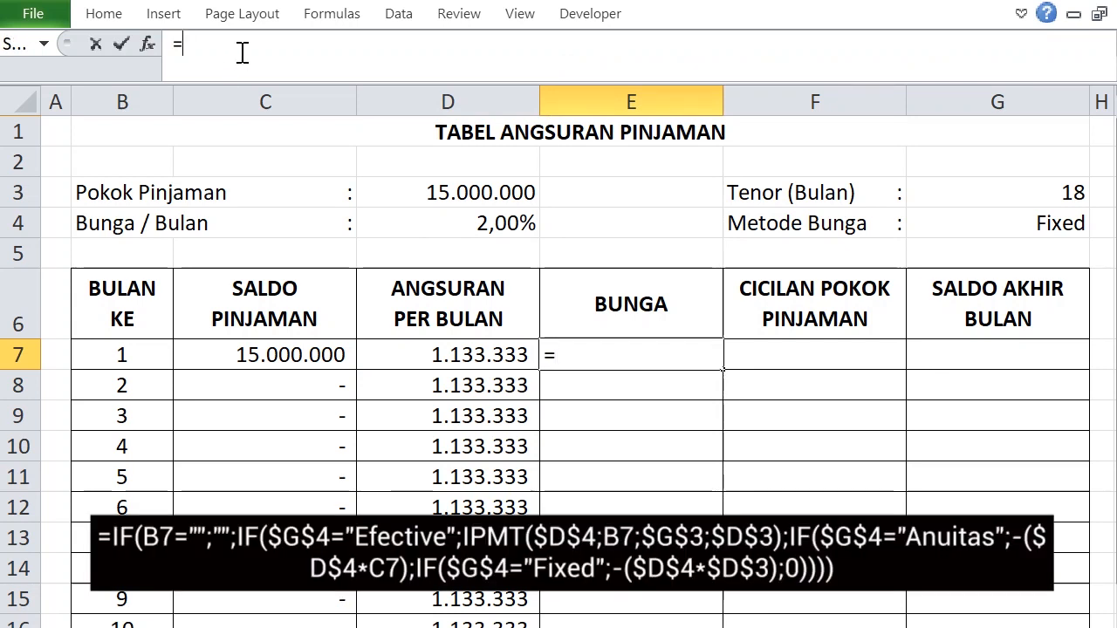
{"action": "type", "text": "IF("}
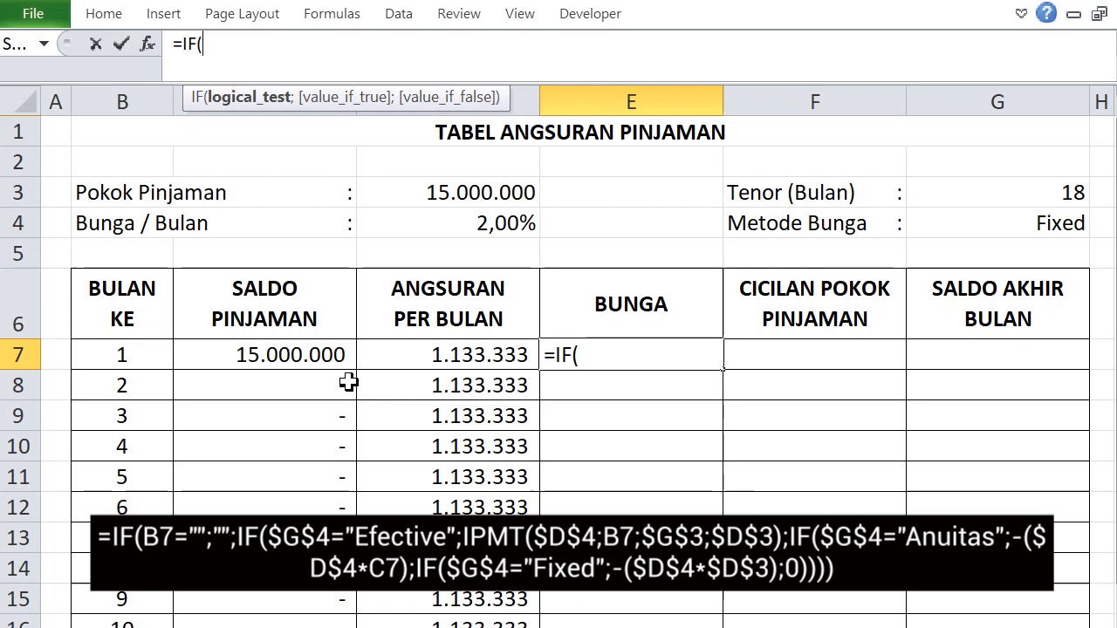
{"action": "left_click", "coordinate": [150, 353]}
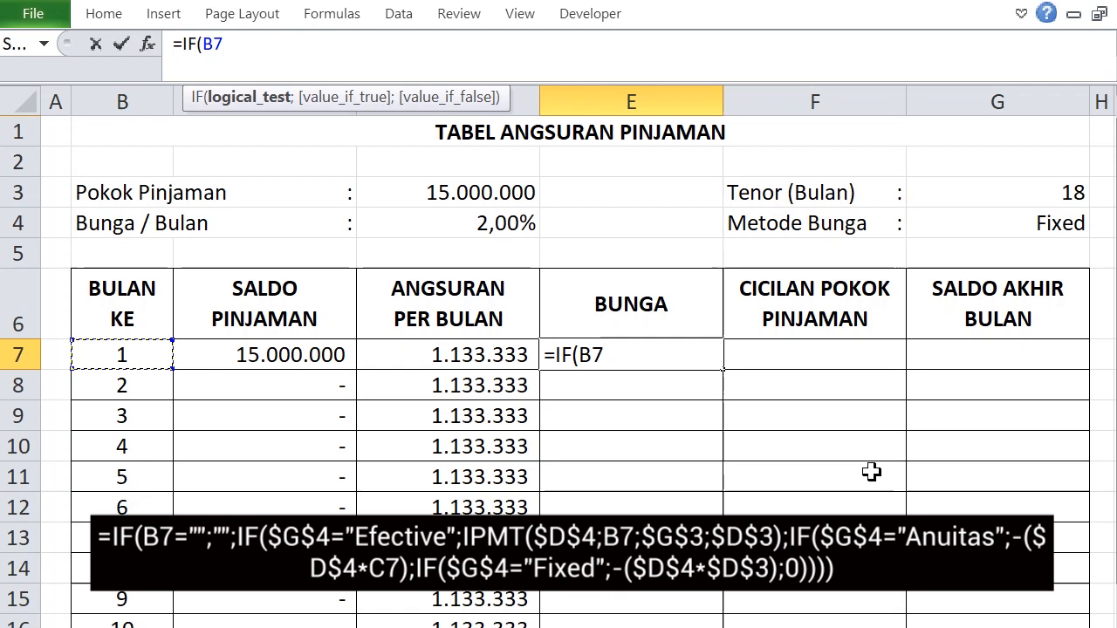
{"action": "type", "text": "=\"\";\"\""}
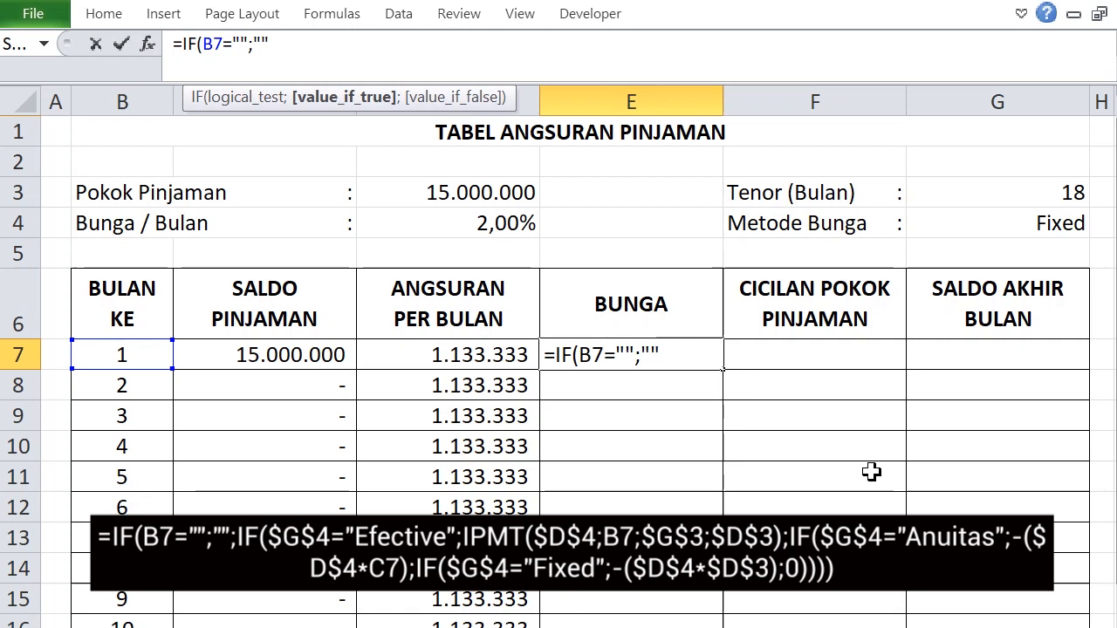
{"action": "type", "text": ";"}
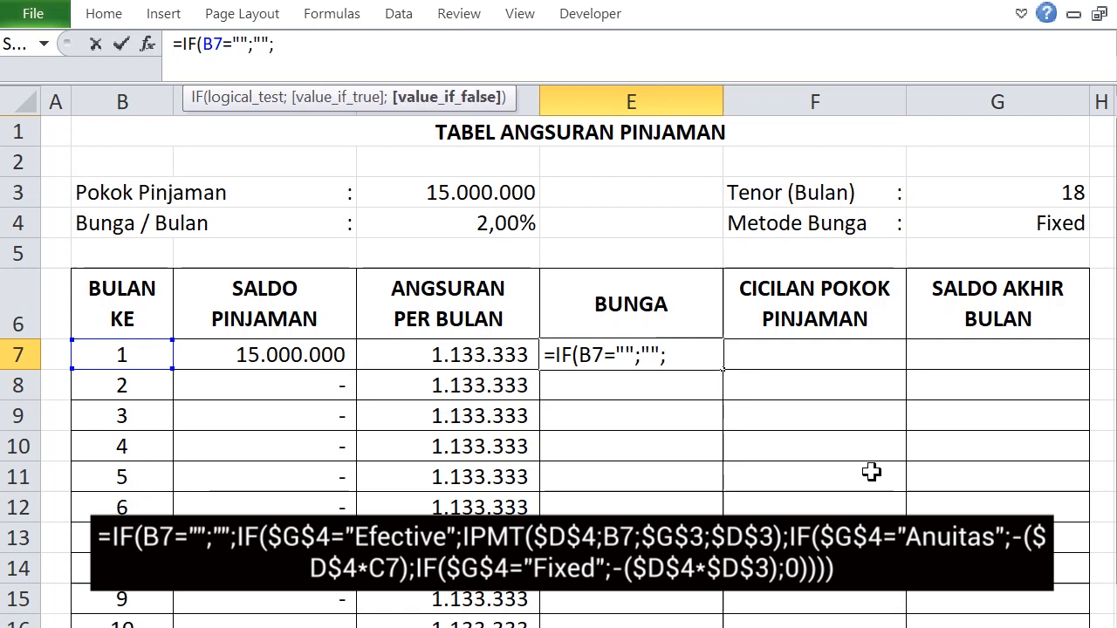
Step: Extend the E7 formula with the nested condition IF($G$4="Efective"; using an absolute reference to G4
{"action": "type", "text": "IF("}
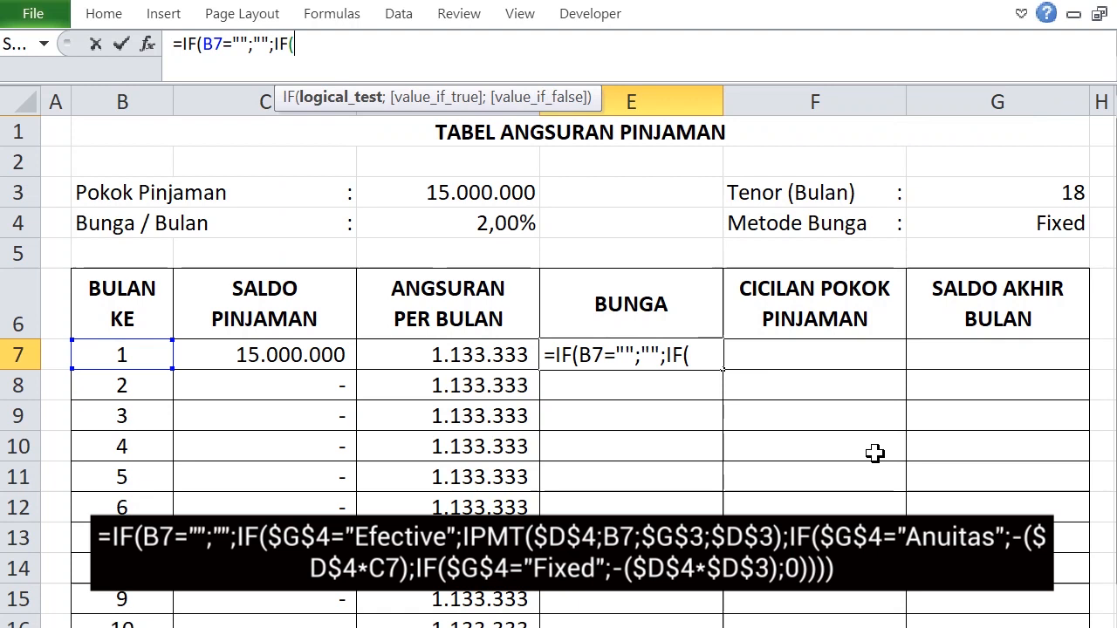
{"action": "left_click", "coordinate": [1059, 228]}
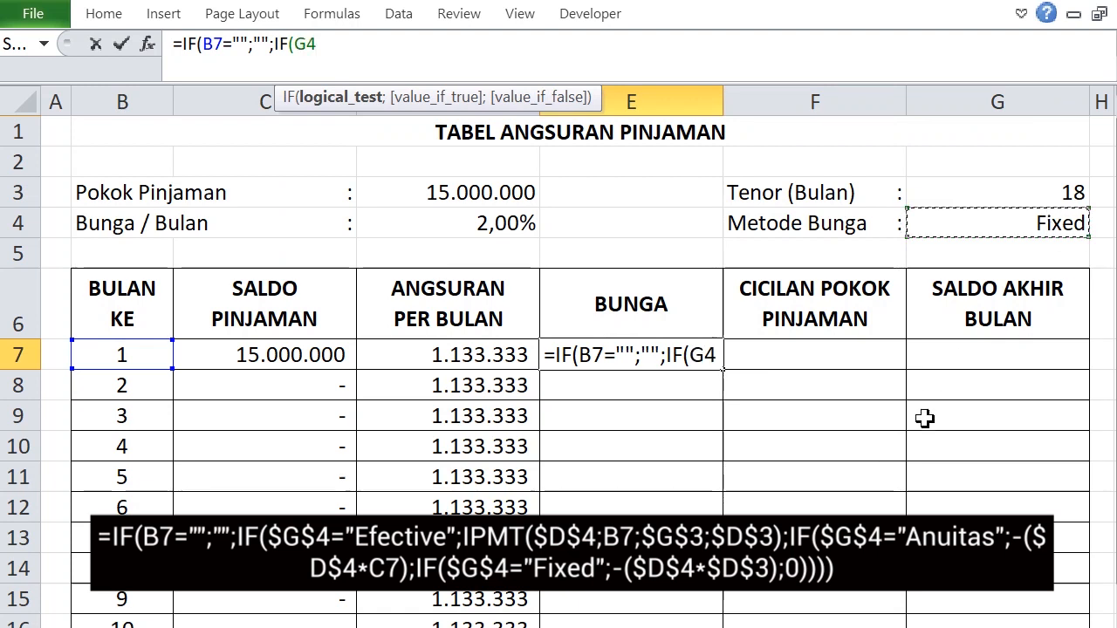
{"action": "key", "text": "F4"}
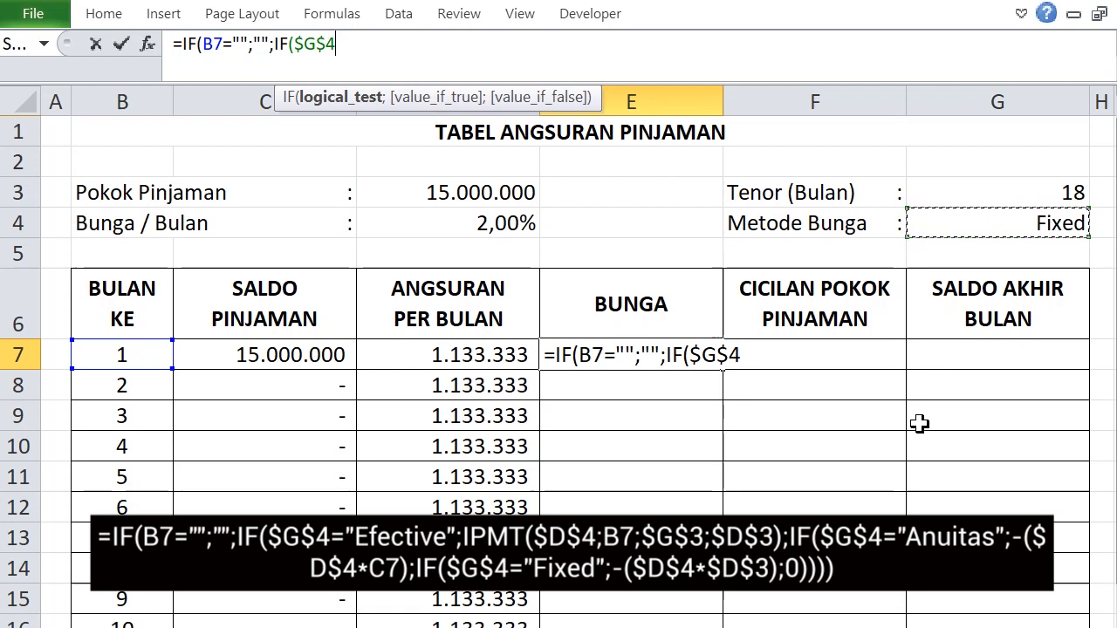
{"action": "type", "text": "=\"Efective"}
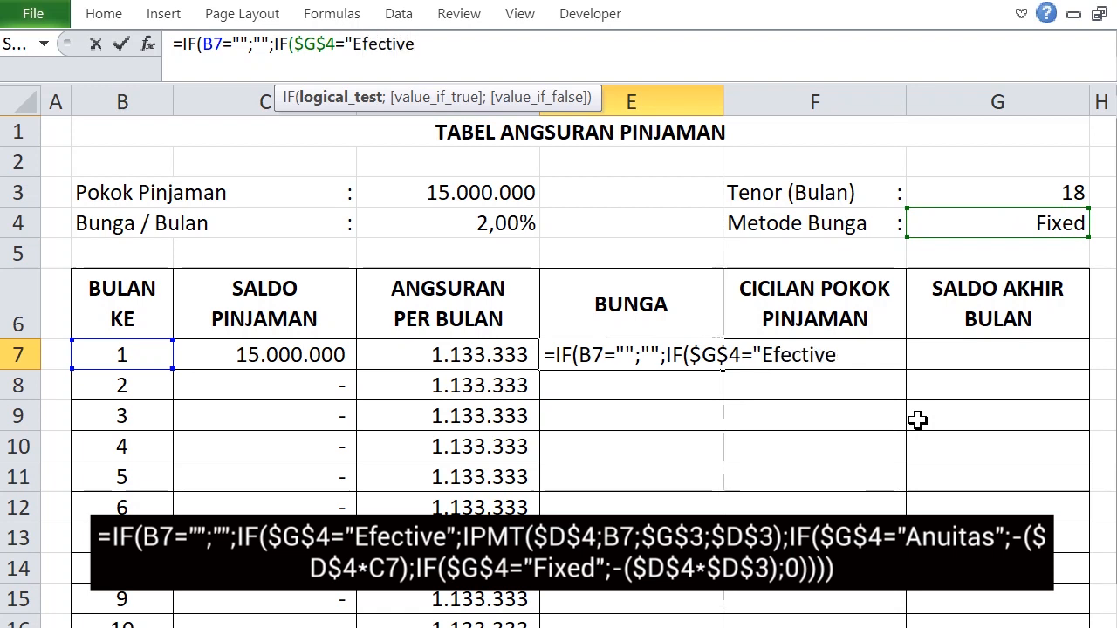
{"action": "type", "text": "\";"}
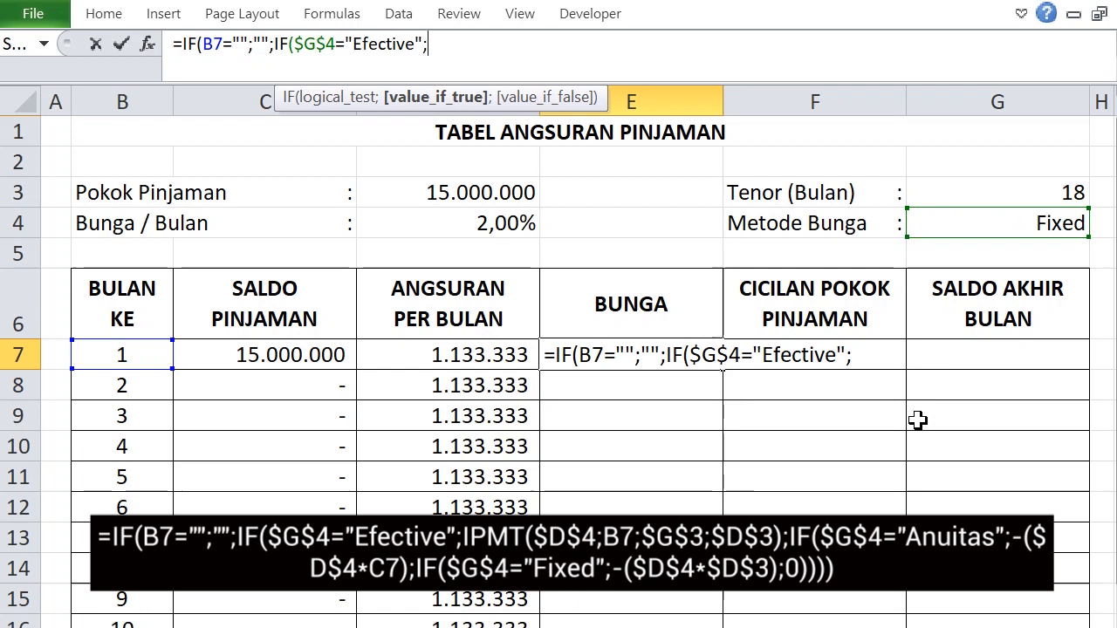
Step: Begin the E7 formula's Efective result with IPMT($D$4;B7; using an absolute rate reference and a relative period reference
{"action": "type", "text": "IPMT"}
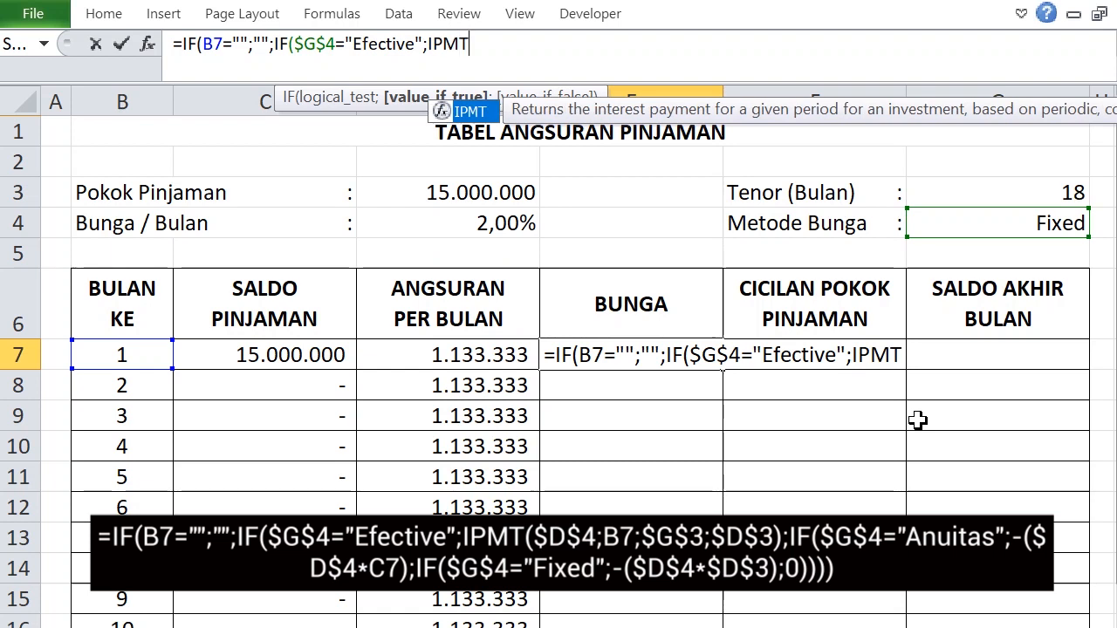
{"action": "type", "text": "("}
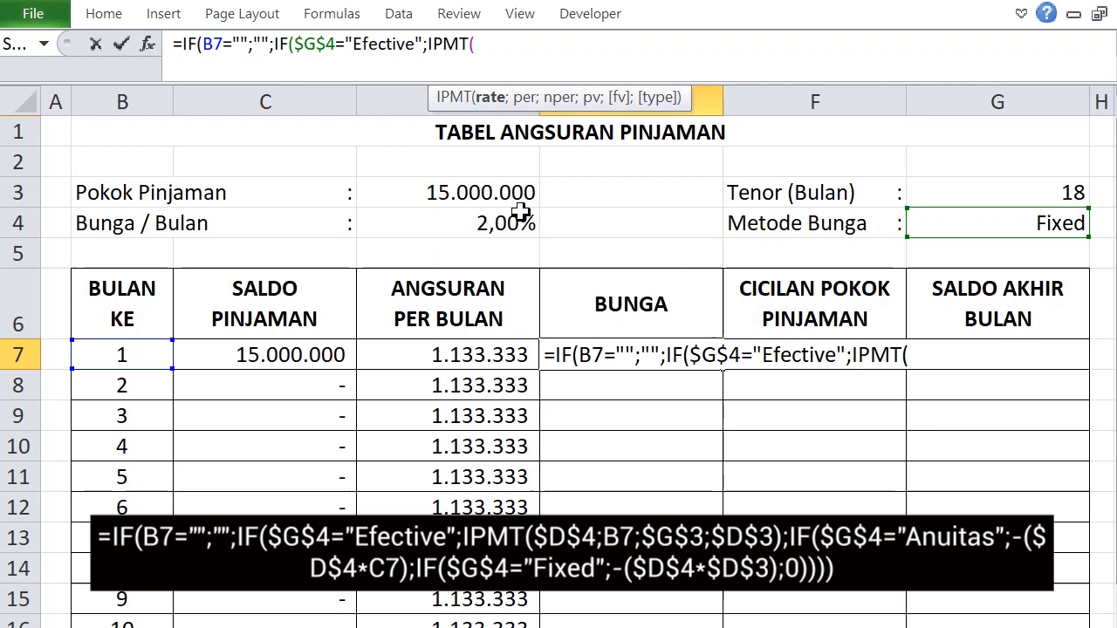
{"action": "left_click", "coordinate": [465, 220]}
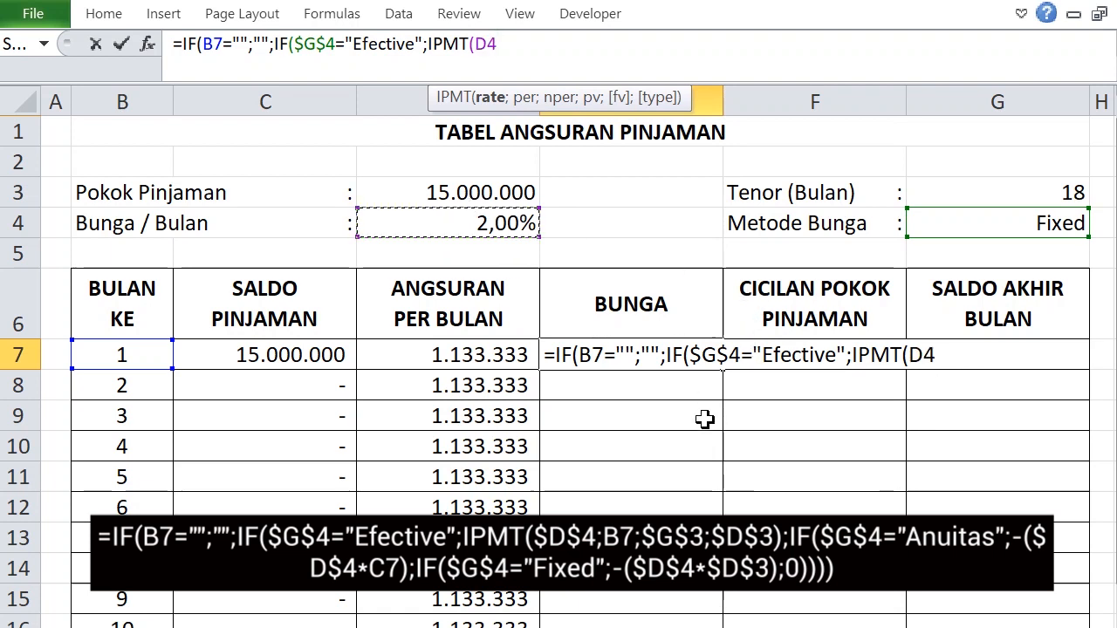
{"action": "key", "text": "F4"}
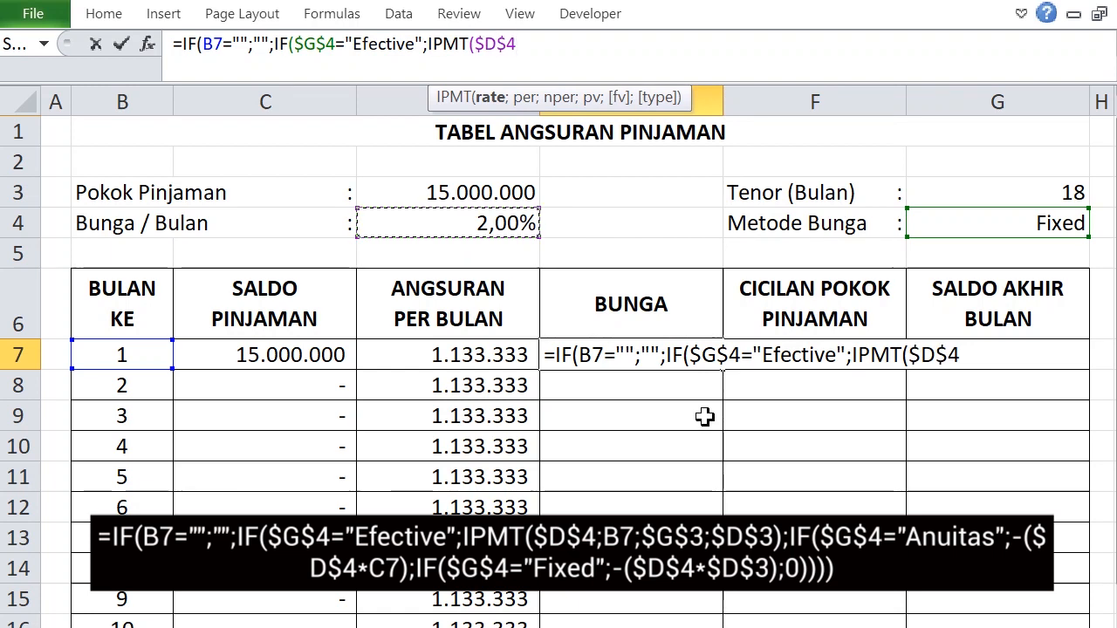
{"action": "type", "text": ";"}
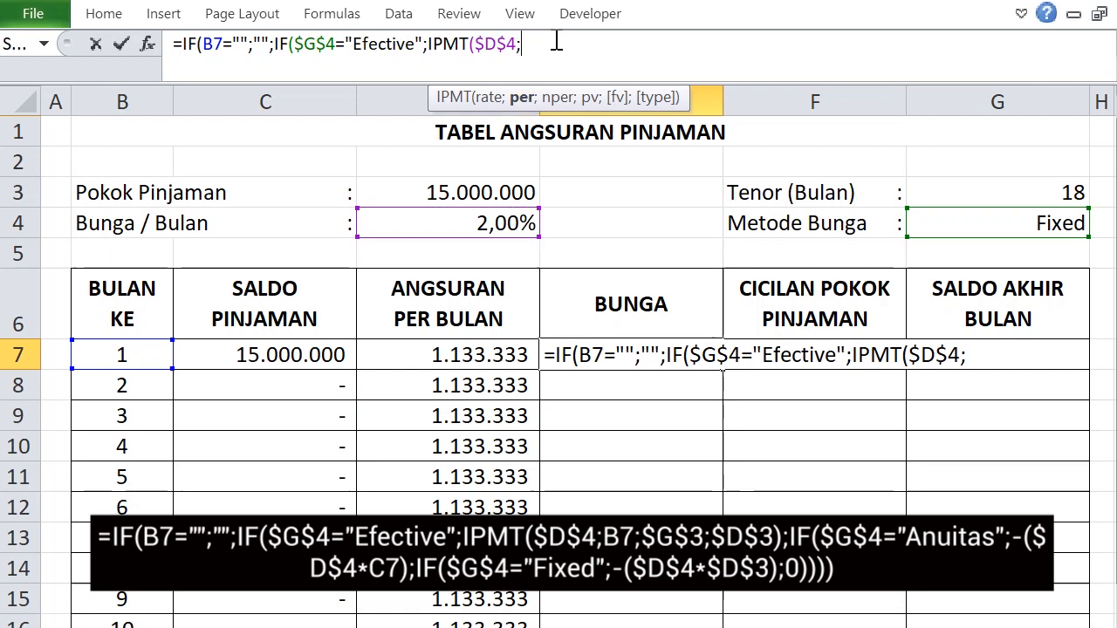
{"action": "left_click", "coordinate": [117, 355]}
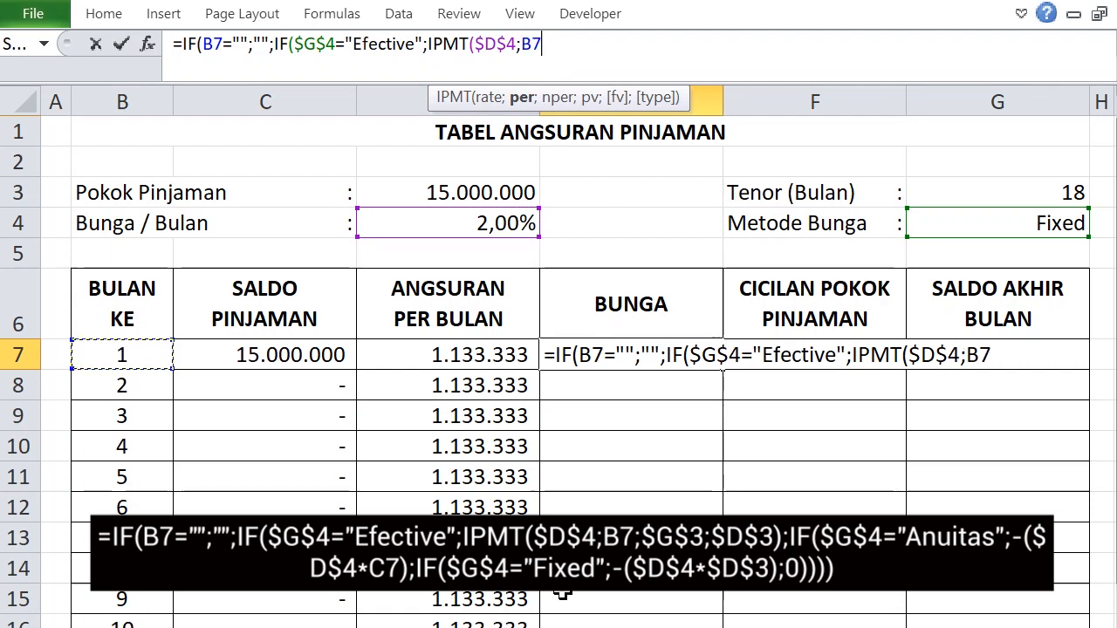
{"action": "type", "text": ";"}
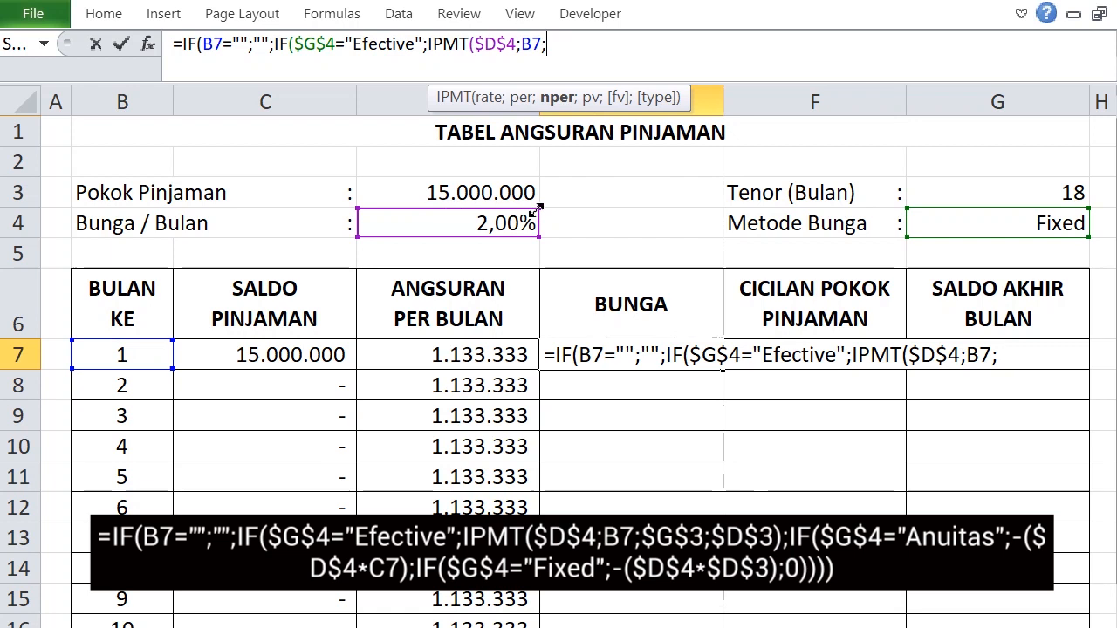
Step: Complete the IPMT function in E7 with absolute references $G$3 for the tenor and $D$3 for the loan principal, ending with );
{"action": "left_click", "coordinate": [1006, 196]}
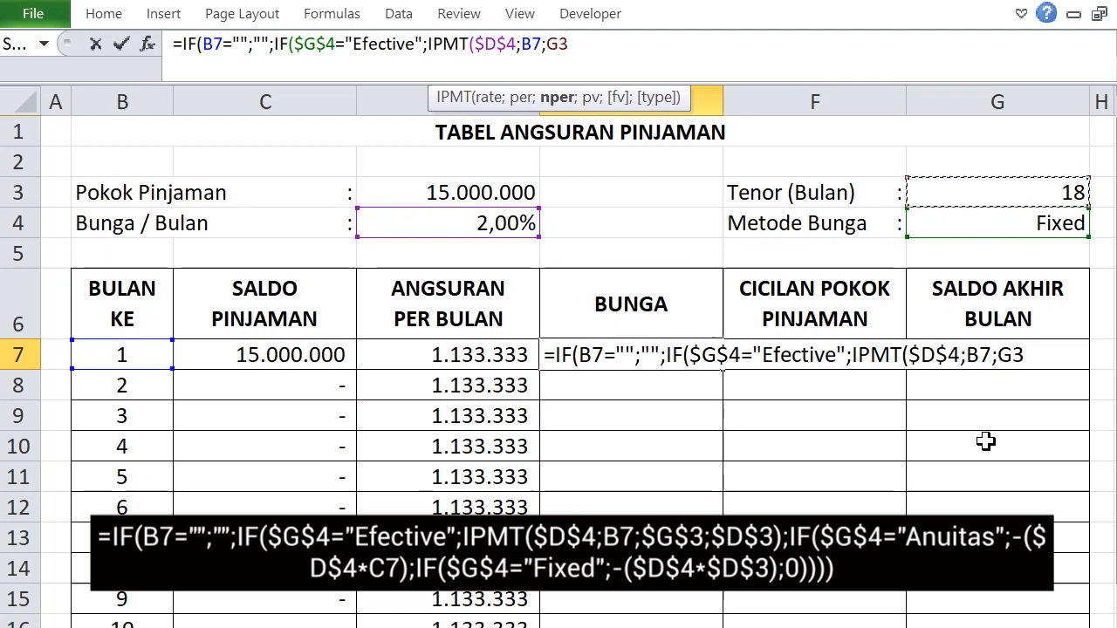
{"action": "key", "text": "F4"}
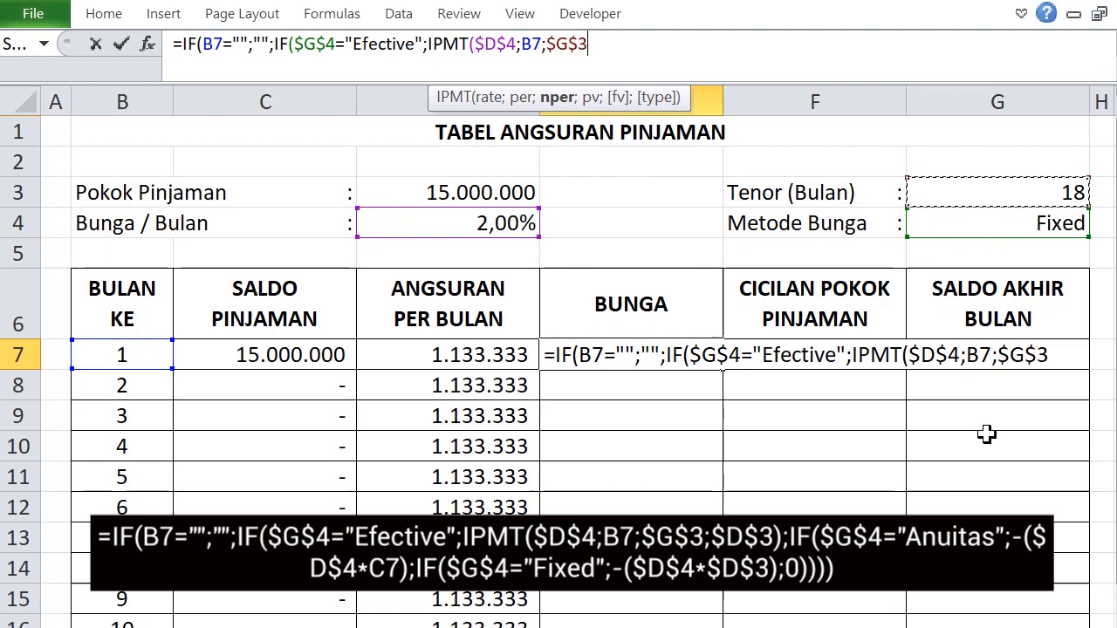
{"action": "type", "text": ";"}
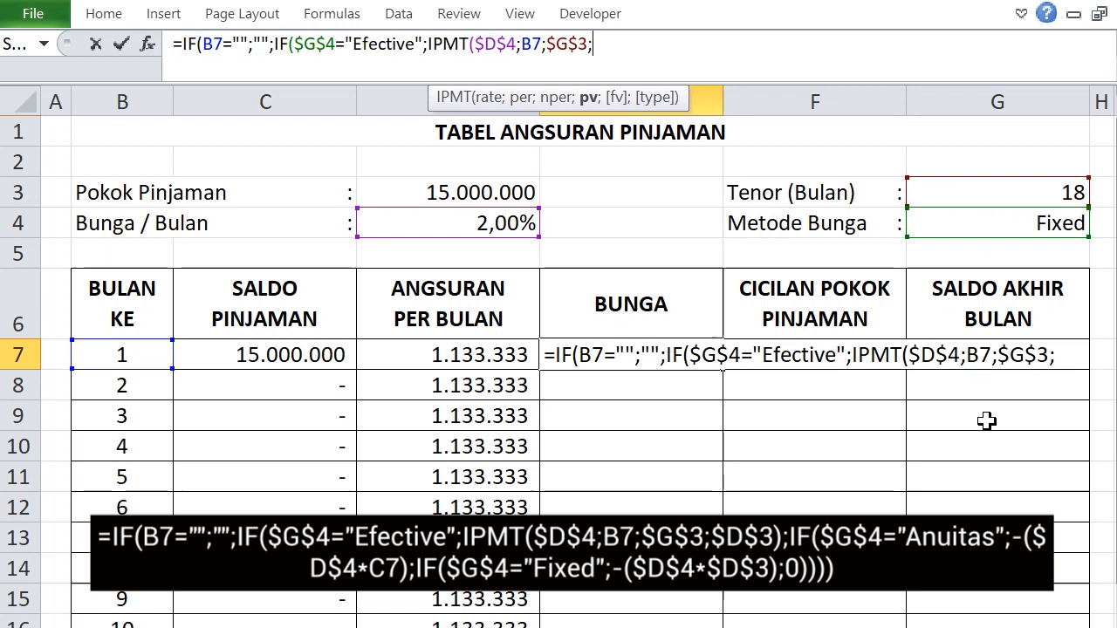
{"action": "left_click", "coordinate": [508, 192]}
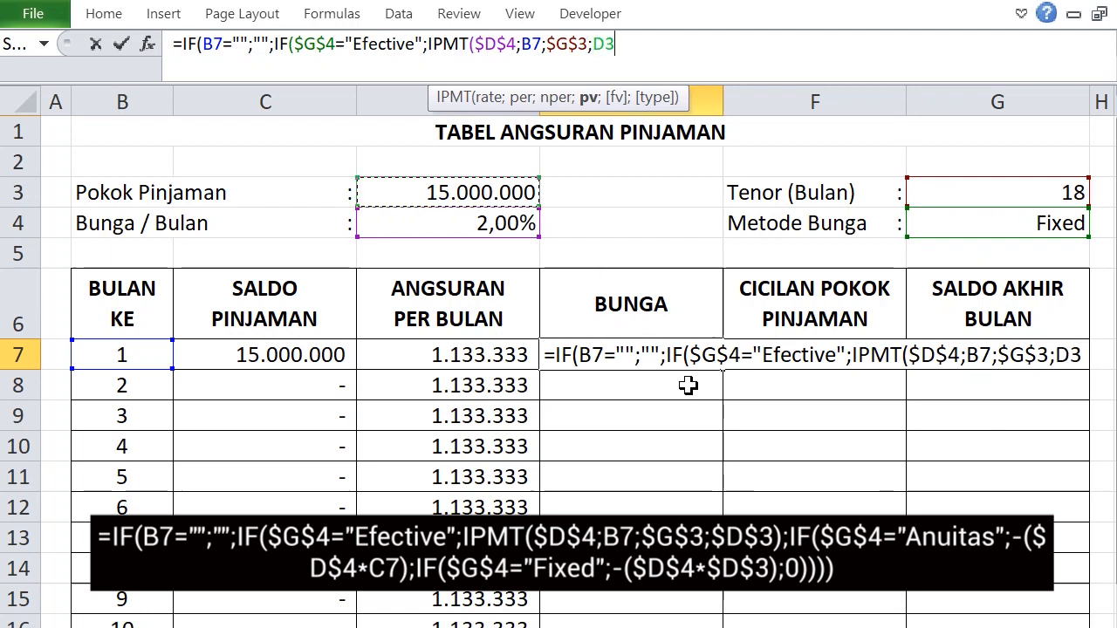
{"action": "key", "text": "F4"}
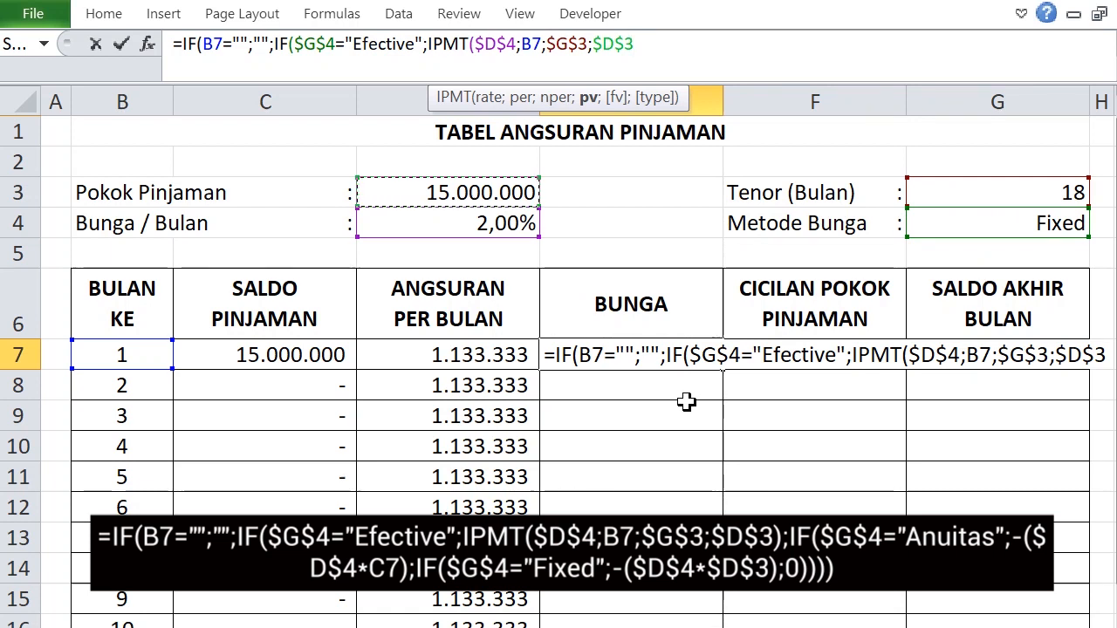
{"action": "type", "text": ")"}
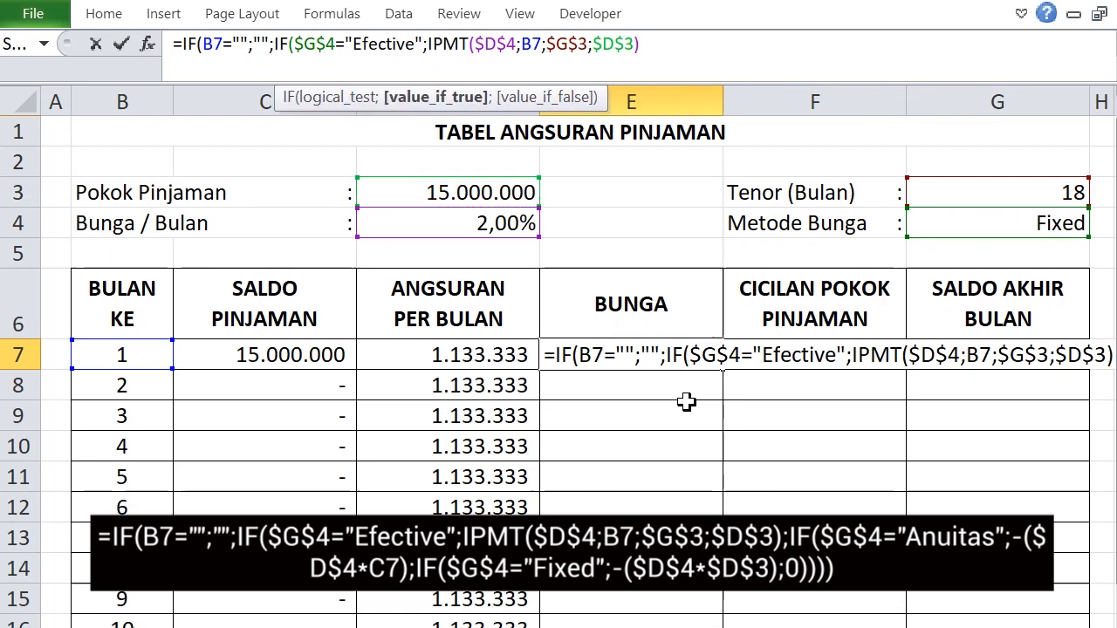
{"action": "type", "text": ";"}
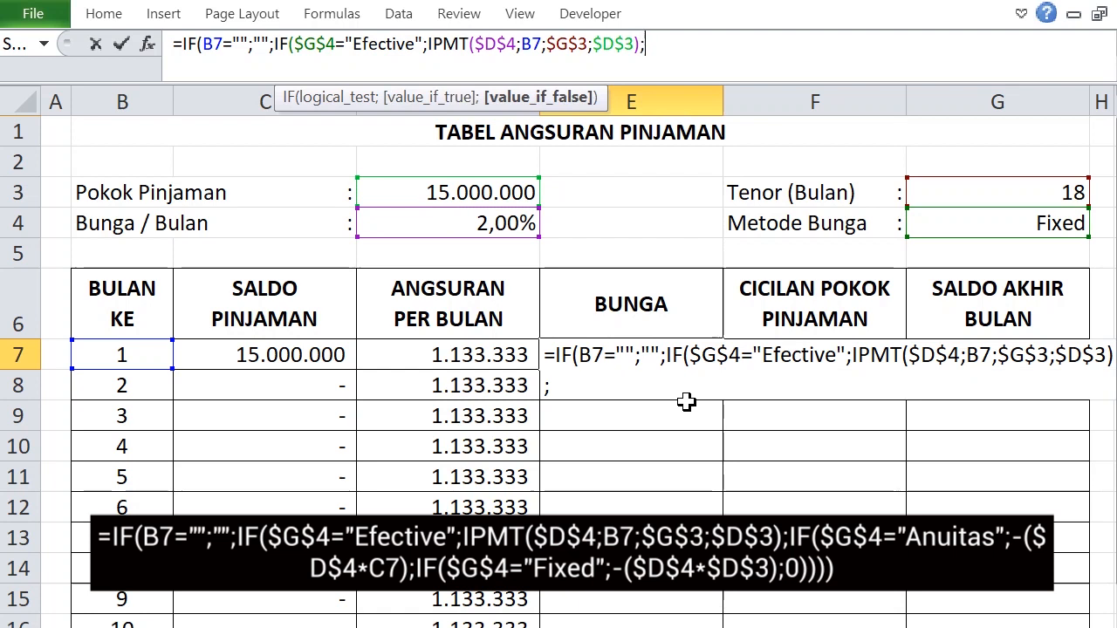
Step: Extend the E7 formula with the nested condition IF($G$4="Anuitas"; using an absolute reference to the interest method
{"action": "type", "text": "IF("}
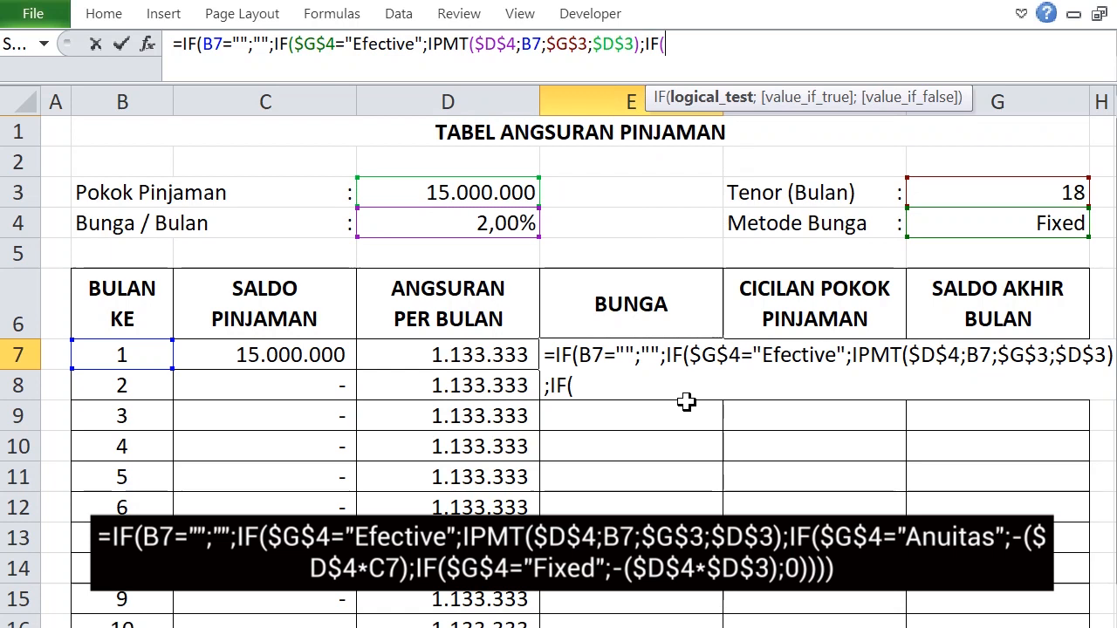
{"action": "left_click", "coordinate": [976, 224]}
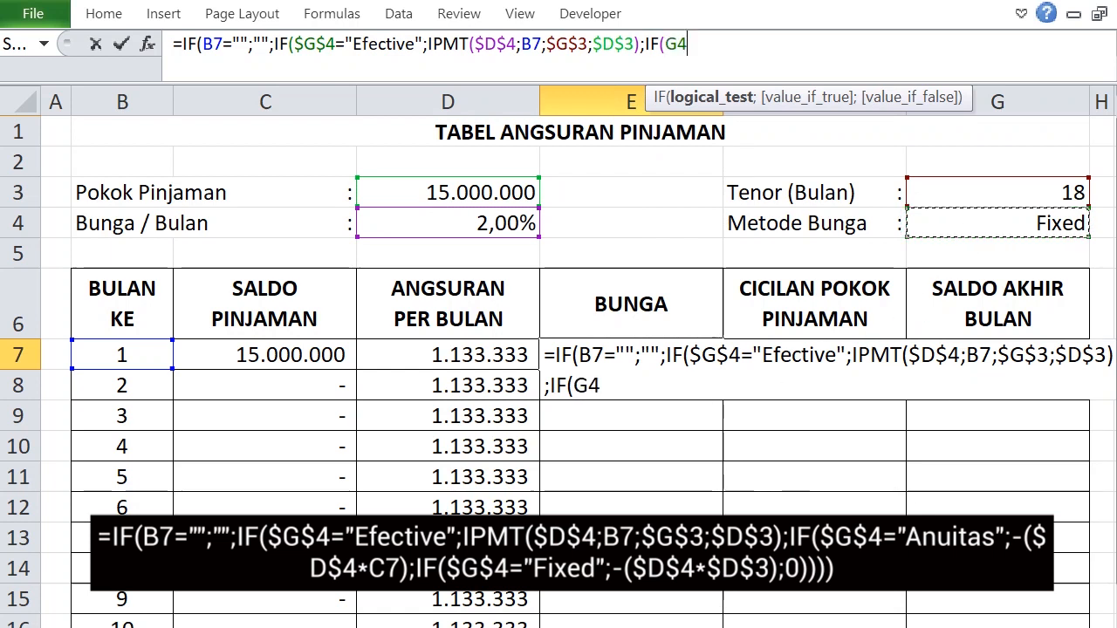
{"action": "key", "text": "F4"}
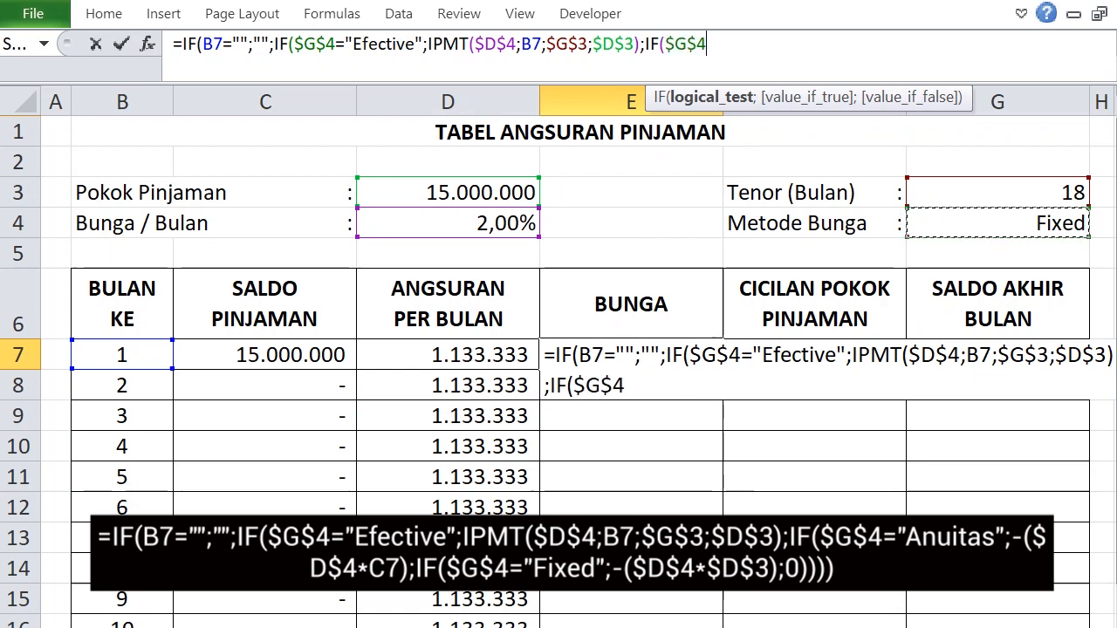
{"action": "type", "text": "="}
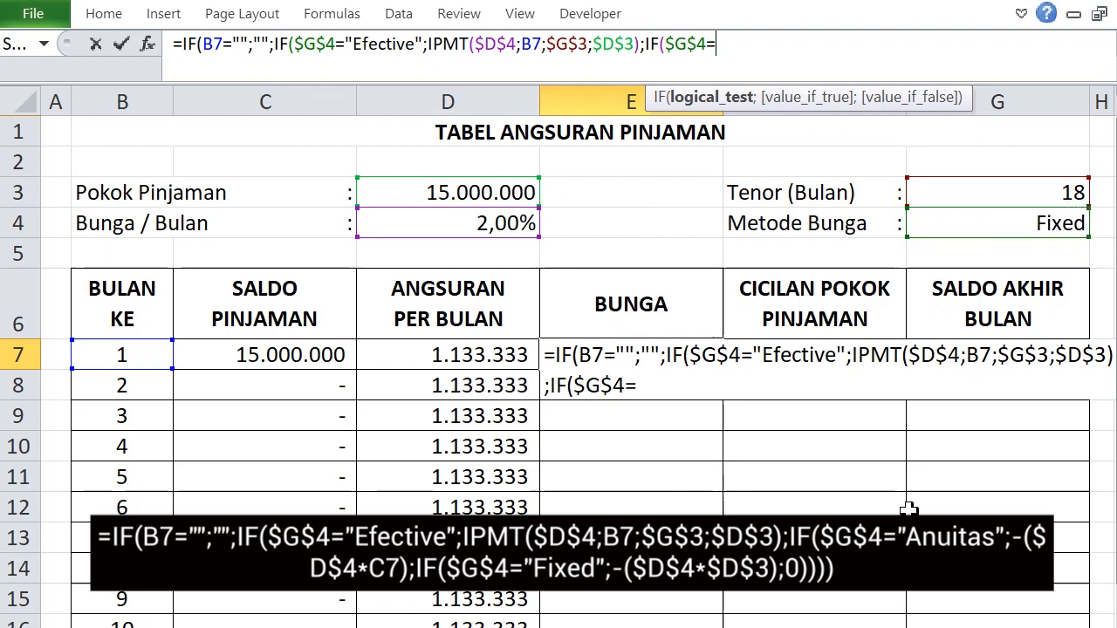
{"action": "type", "text": "\"Anuitas\";"}
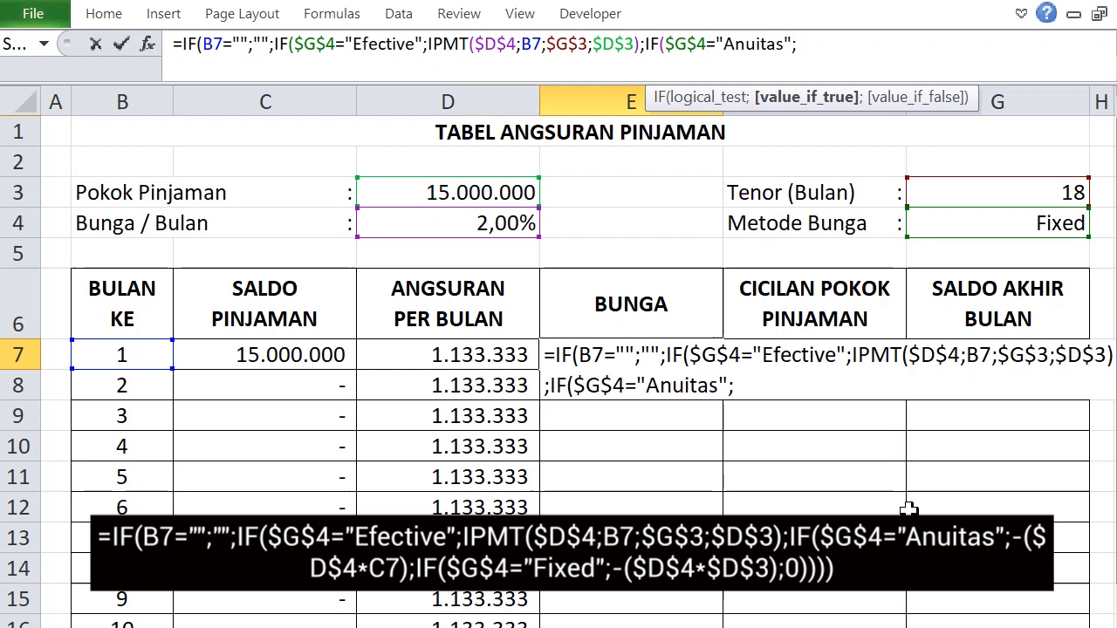
Step: Add -($D$4*C7); as the Anuitas result in E7, with an absolute interest rate and a relative loan balance
{"action": "type", "text": "-("}
{"action": "left_click", "coordinate": [447, 224]}
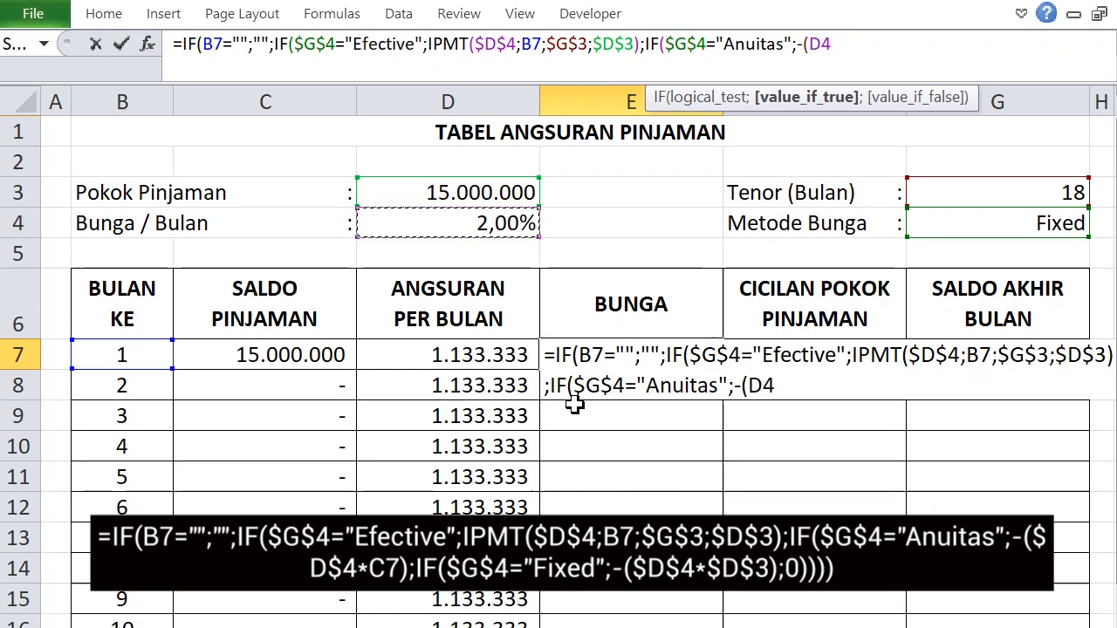
{"action": "key", "text": "F4"}
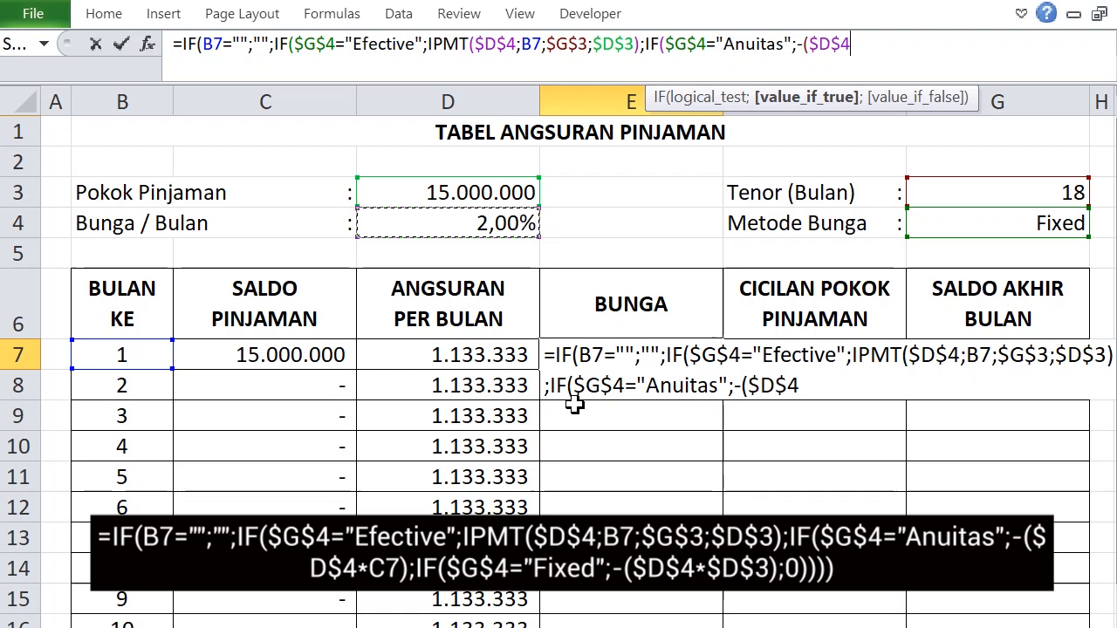
{"action": "type", "text": "*"}
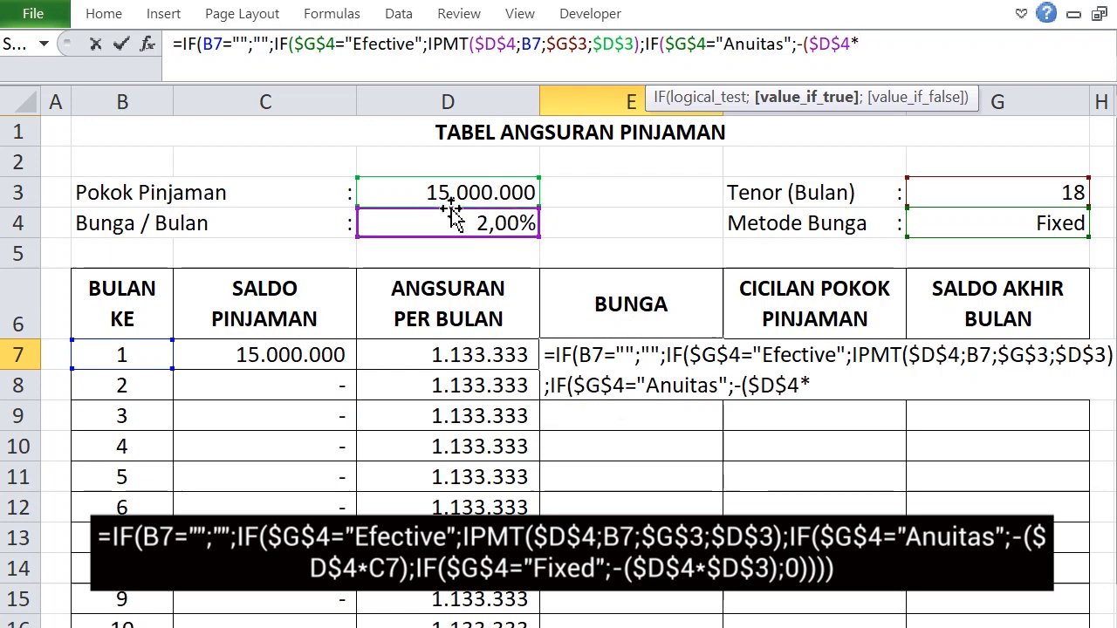
{"action": "left_click", "coordinate": [248, 360]}
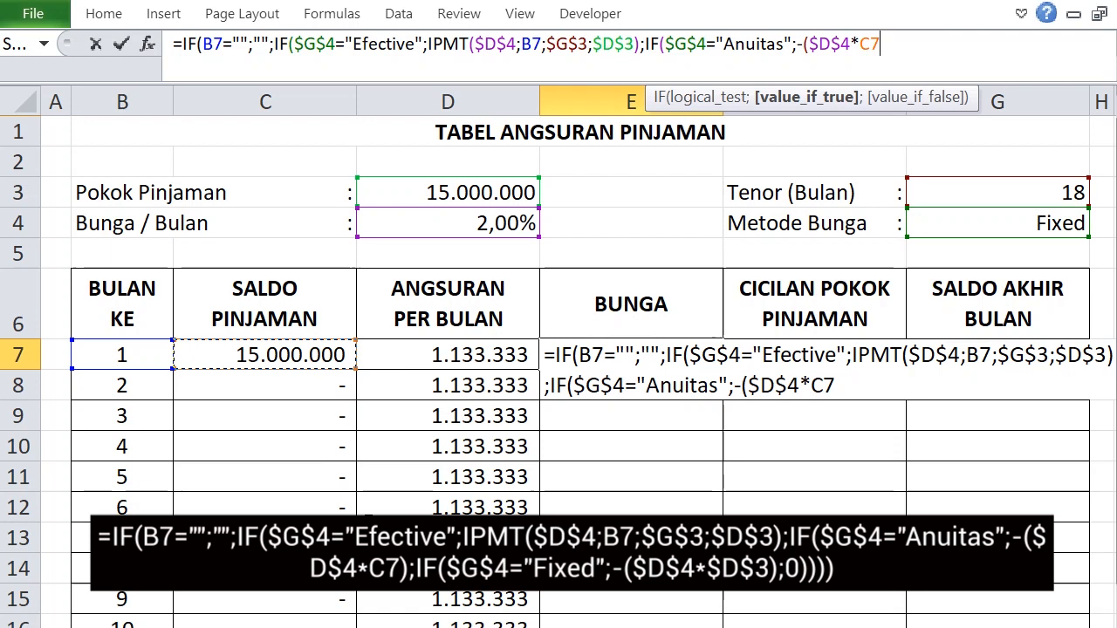
{"action": "type", "text": ");"}
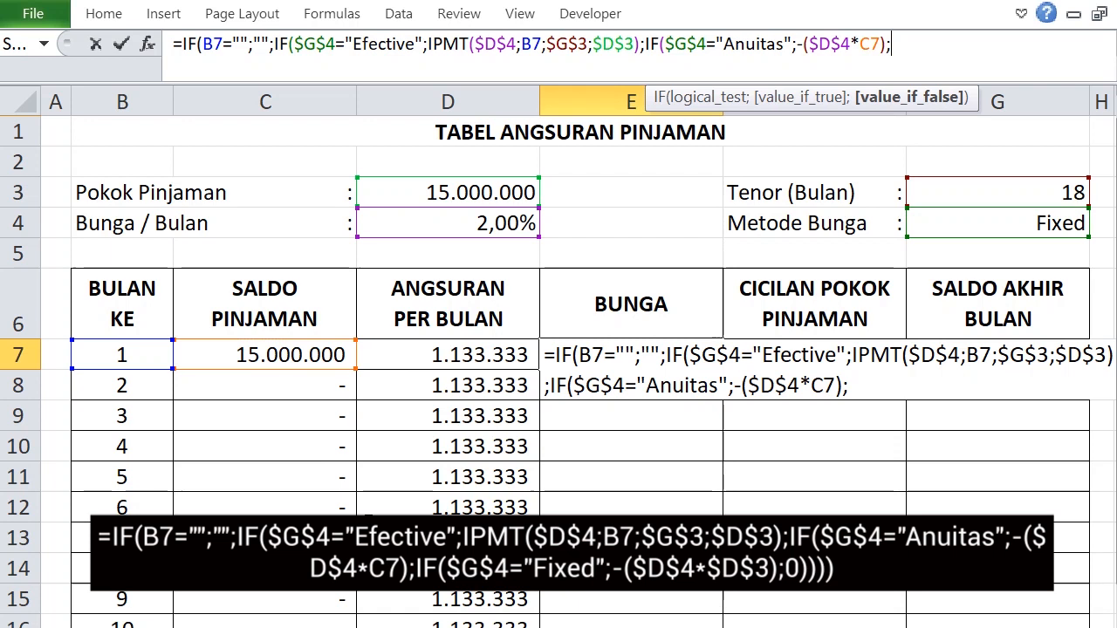
Step: Extend the E7 formula with the nested condition IF($G$4="Fixed"; using an absolute reference to the interest method
{"action": "type", "text": "IF("}
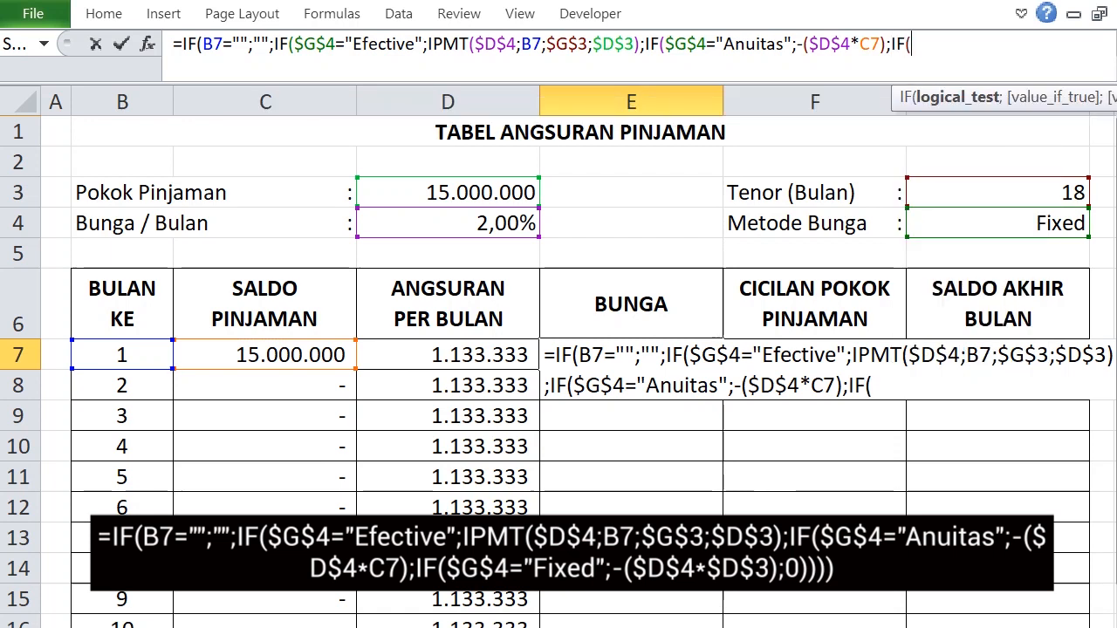
{"action": "left_click", "coordinate": [1000, 225]}
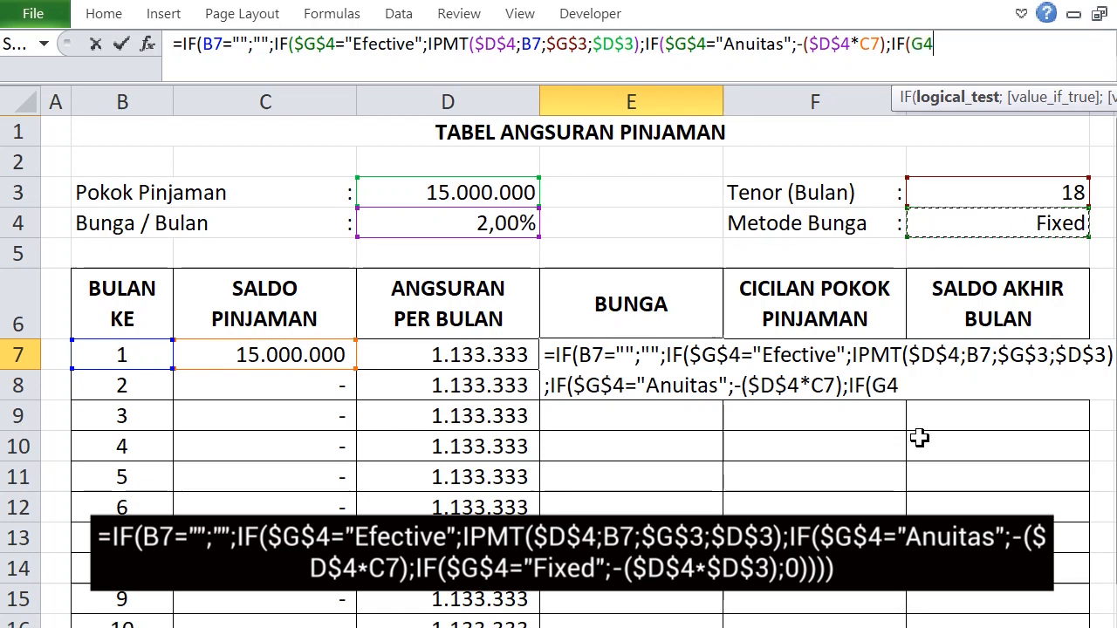
{"action": "key", "text": "F4"}
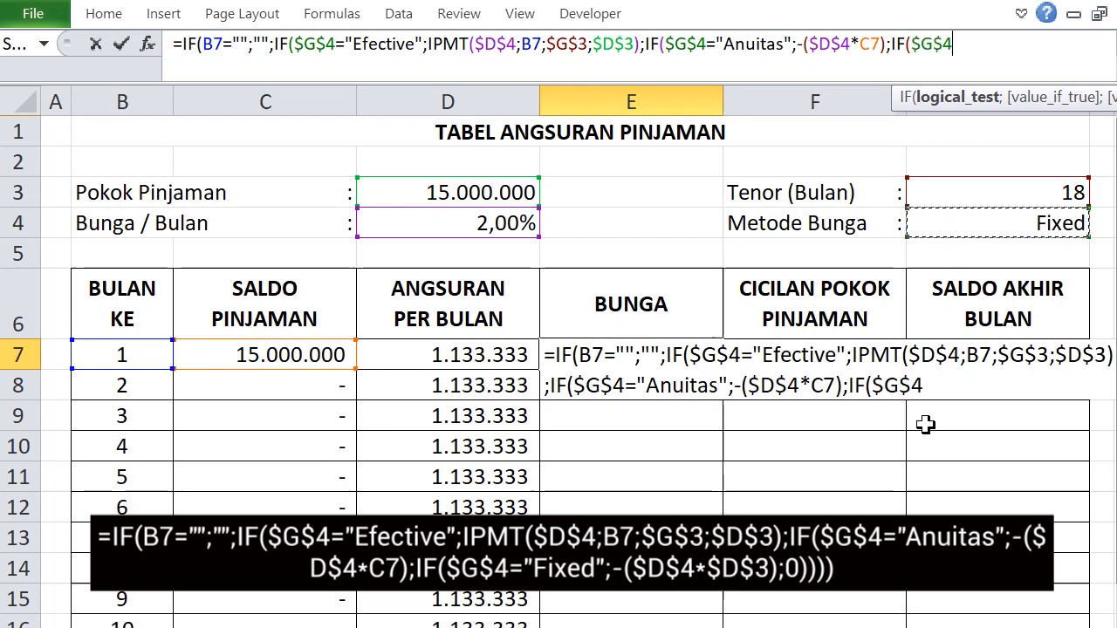
{"action": "type", "text": "=\""}
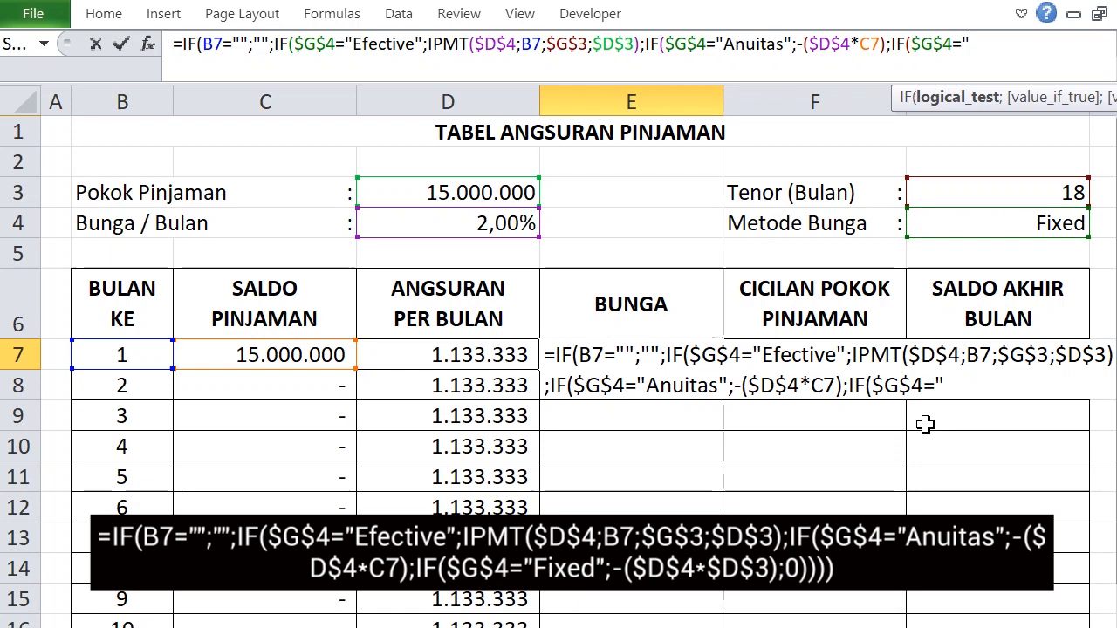
{"action": "type", "text": "Fixed"}
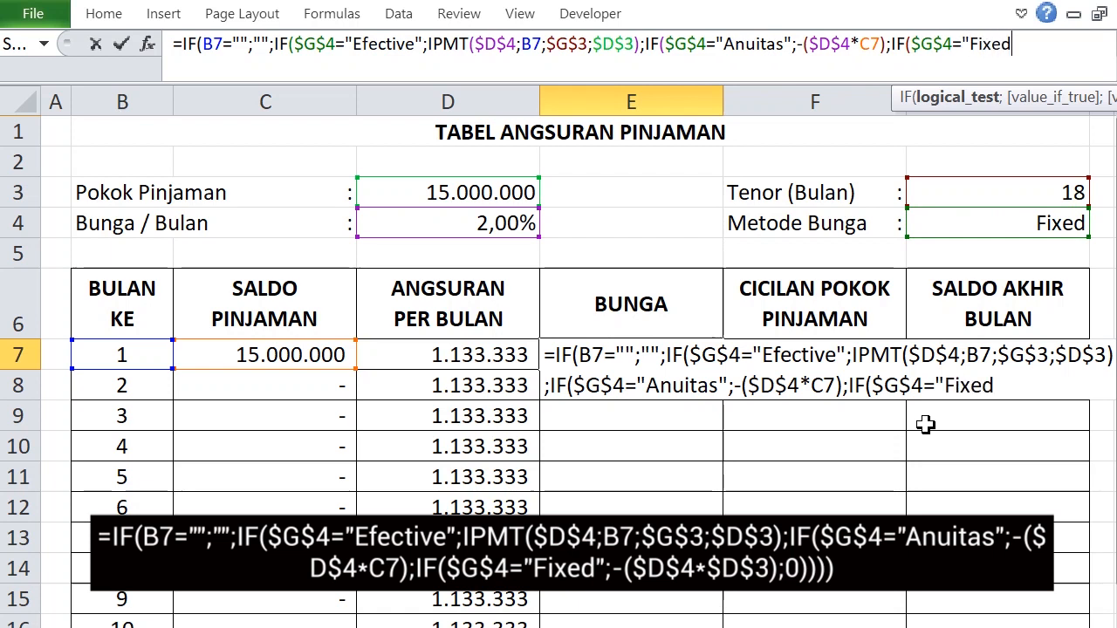
{"action": "type", "text": "\";"}
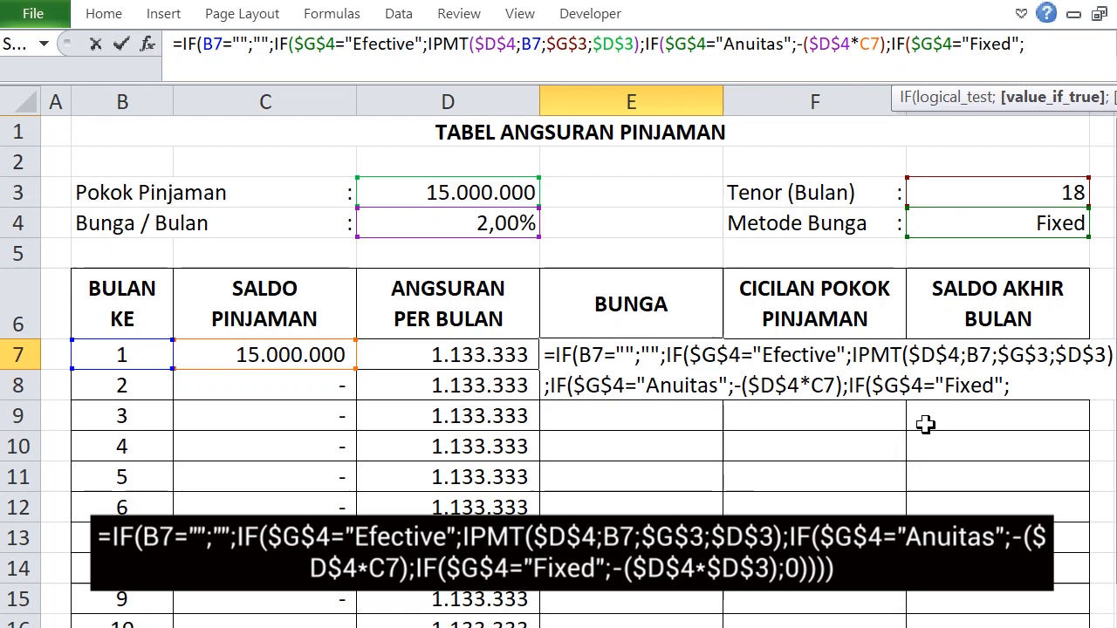
Step: Add $D$4*$D$3); after the Fixed condition in E7, using absolute references to the interest rate and loan principal
{"action": "left_click", "coordinate": [441, 223]}
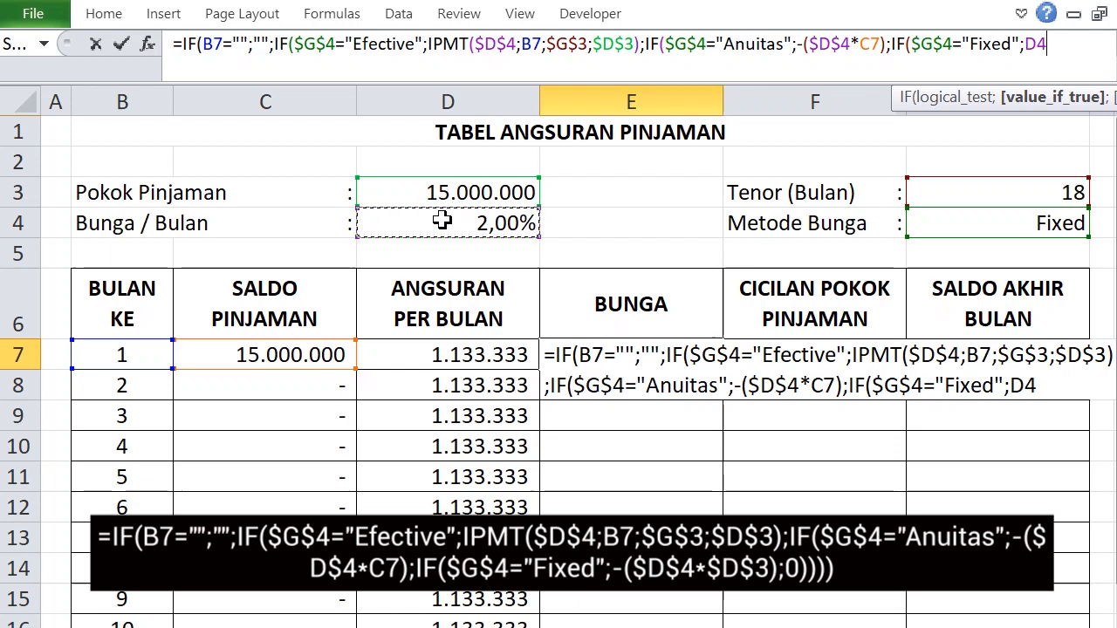
{"action": "key", "text": "F4"}
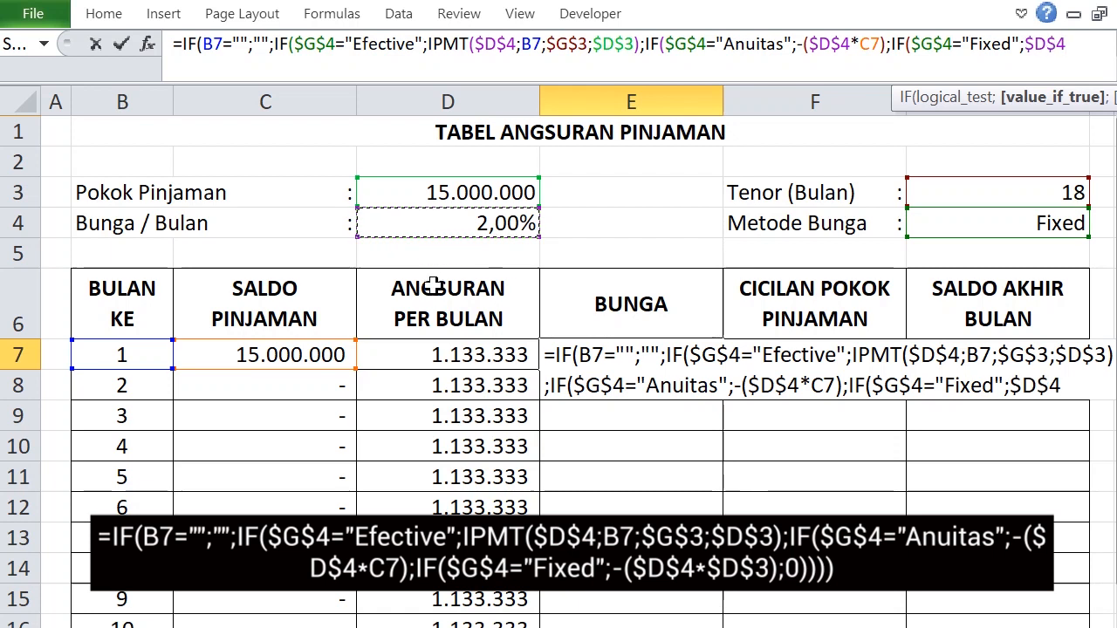
{"action": "type", "text": "*"}
{"action": "left_click", "coordinate": [434, 191]}
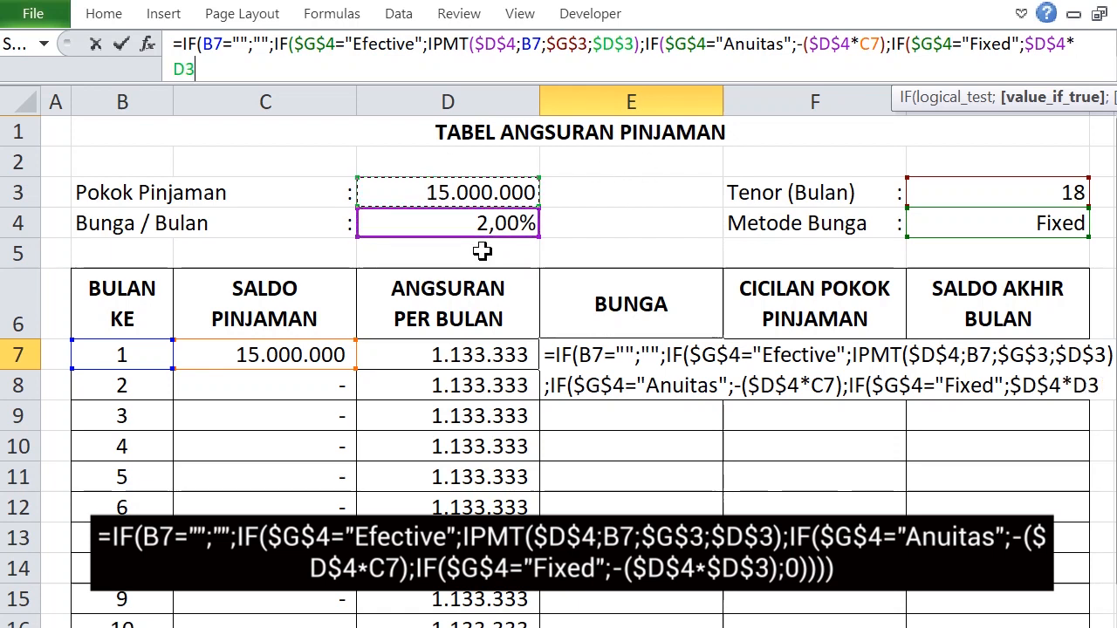
{"action": "key", "text": "F4"}
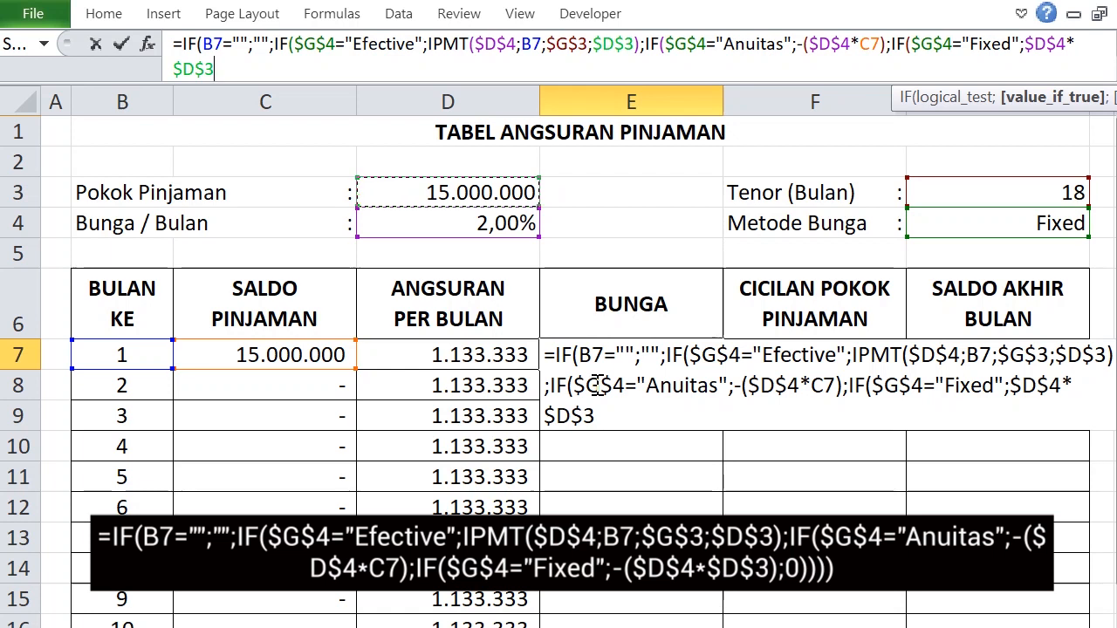
{"action": "type", "text": ");"}
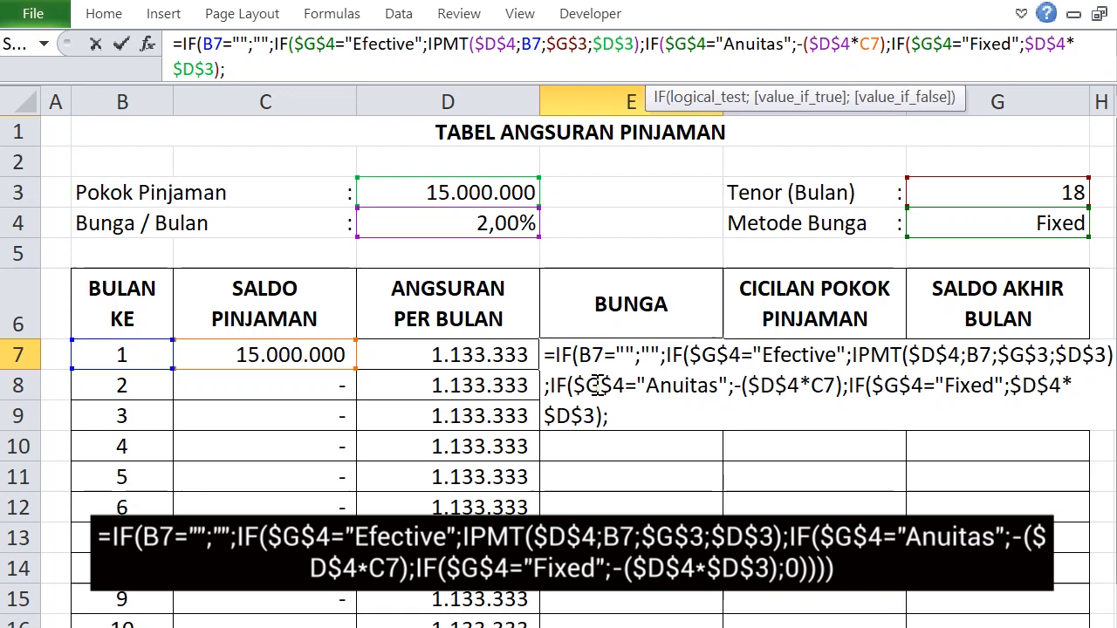
Step: Complete the E7 formula with 0)))) as its final result and insert the missing opening parenthesis before $D$4*$D$3
{"action": "type", "text": "0))))"}
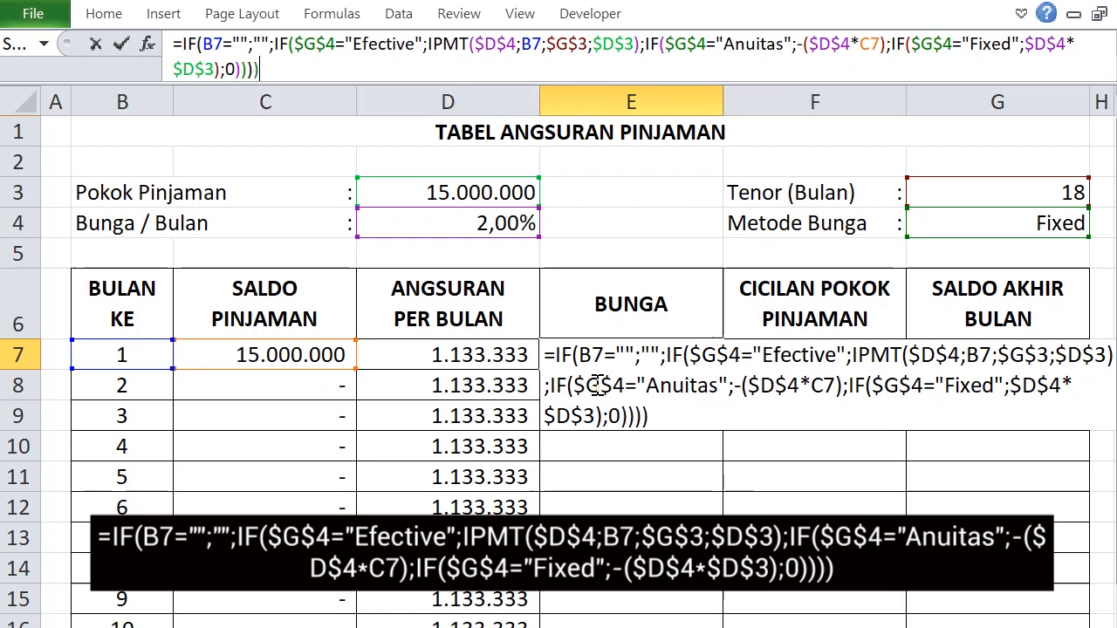
{"action": "key", "text": "Return"}
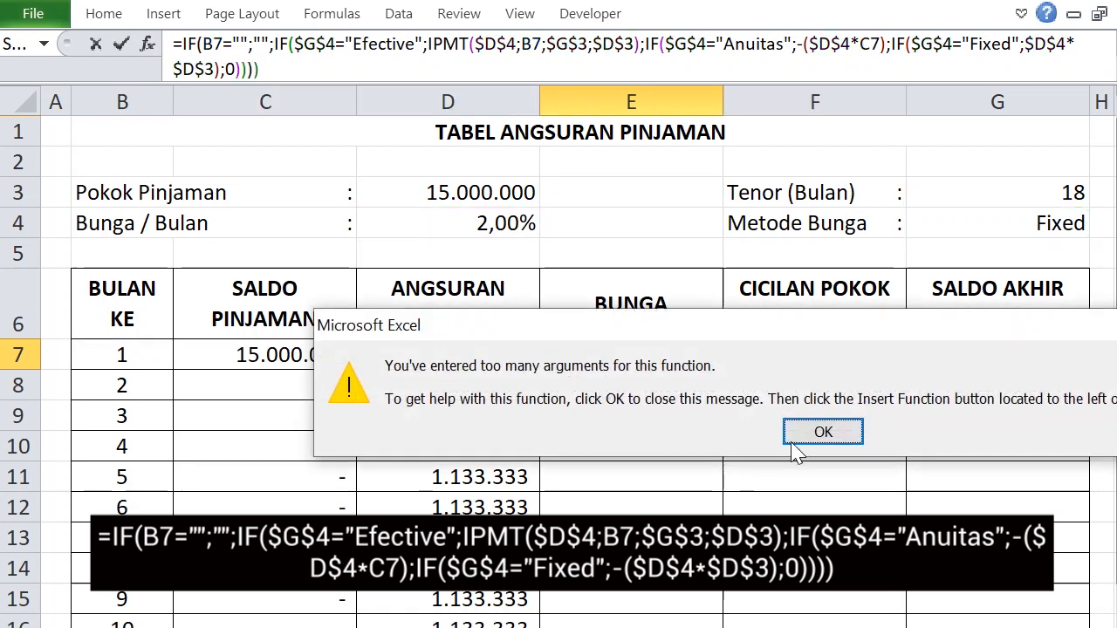
{"action": "left_click", "coordinate": [820, 434]}
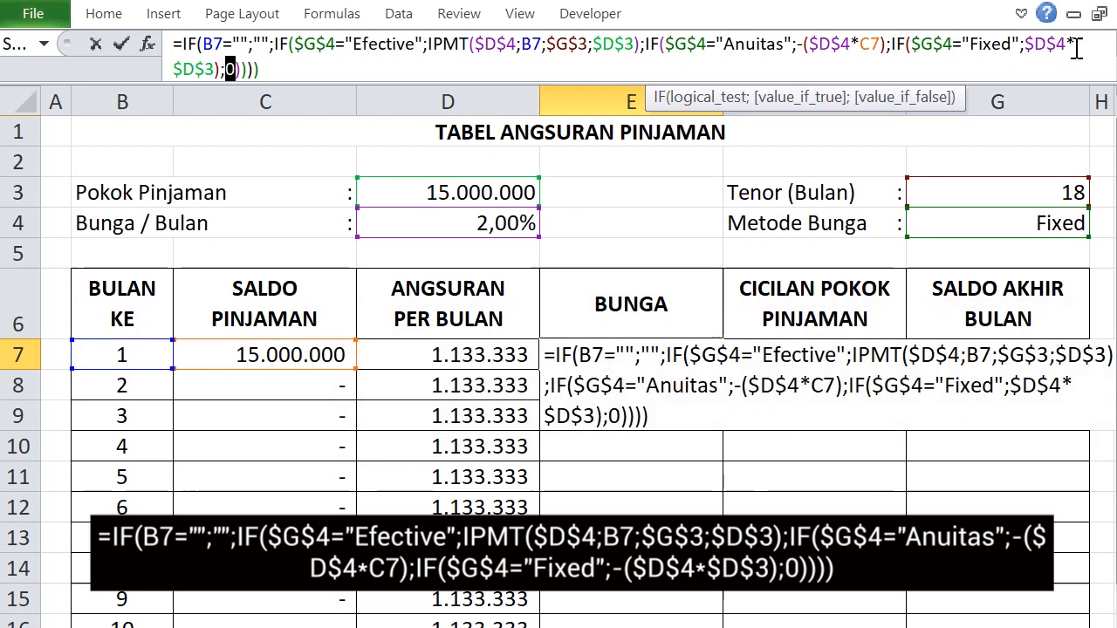
{"action": "left_click", "coordinate": [1025, 43]}
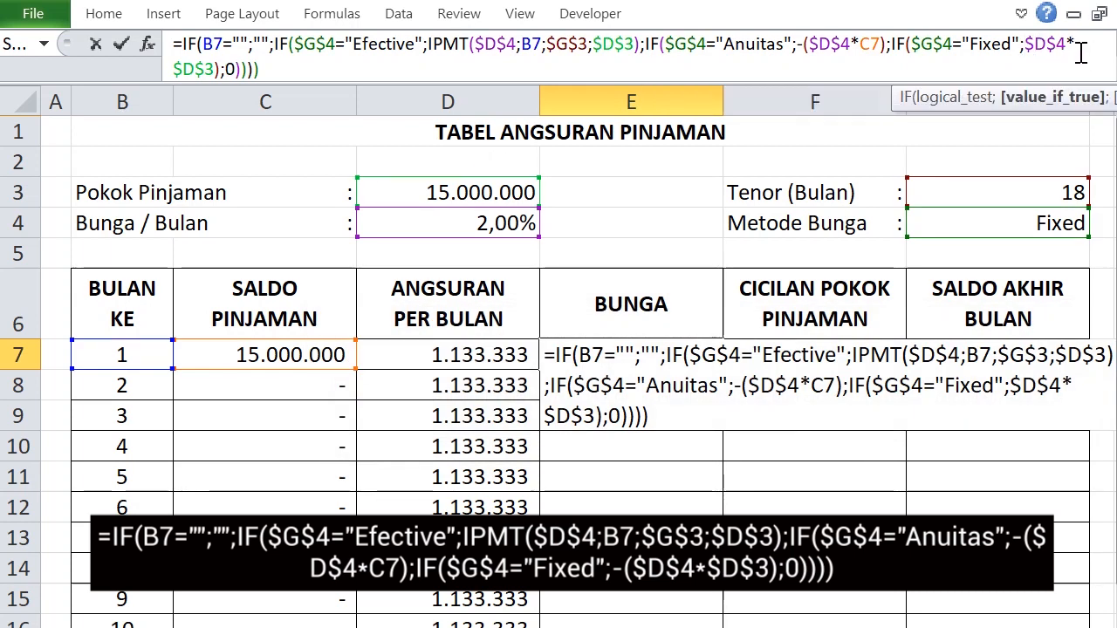
{"action": "type", "text": "("}
{"action": "key", "text": "Return"}
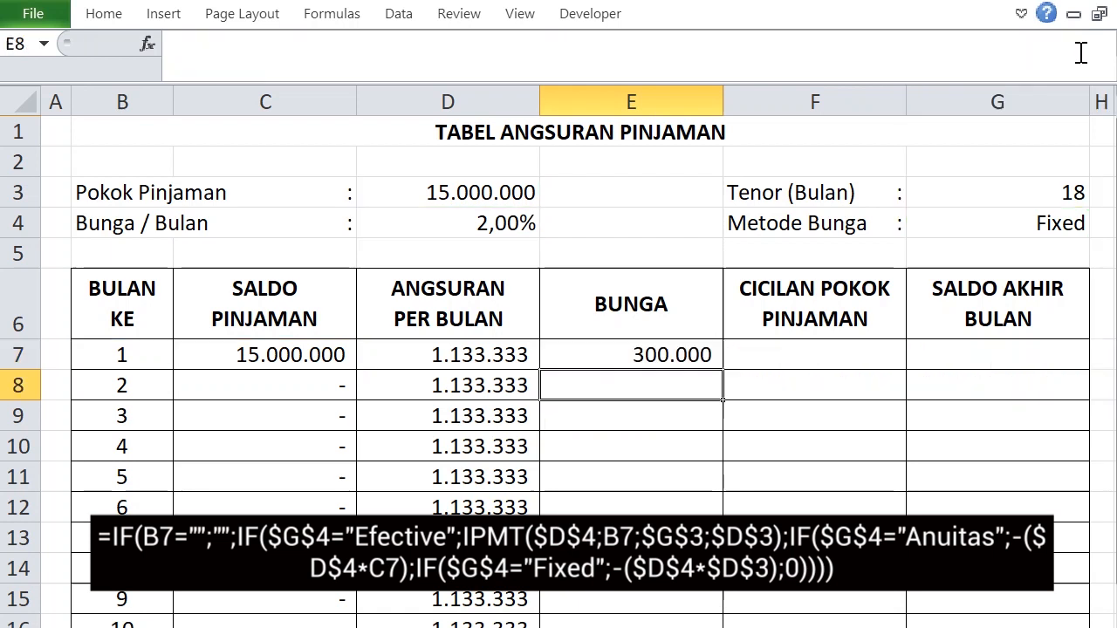
Step: Copy the interest formula from E7 down through the remaining month rows of the BUNGA column
{"action": "left_click", "coordinate": [714, 356]}
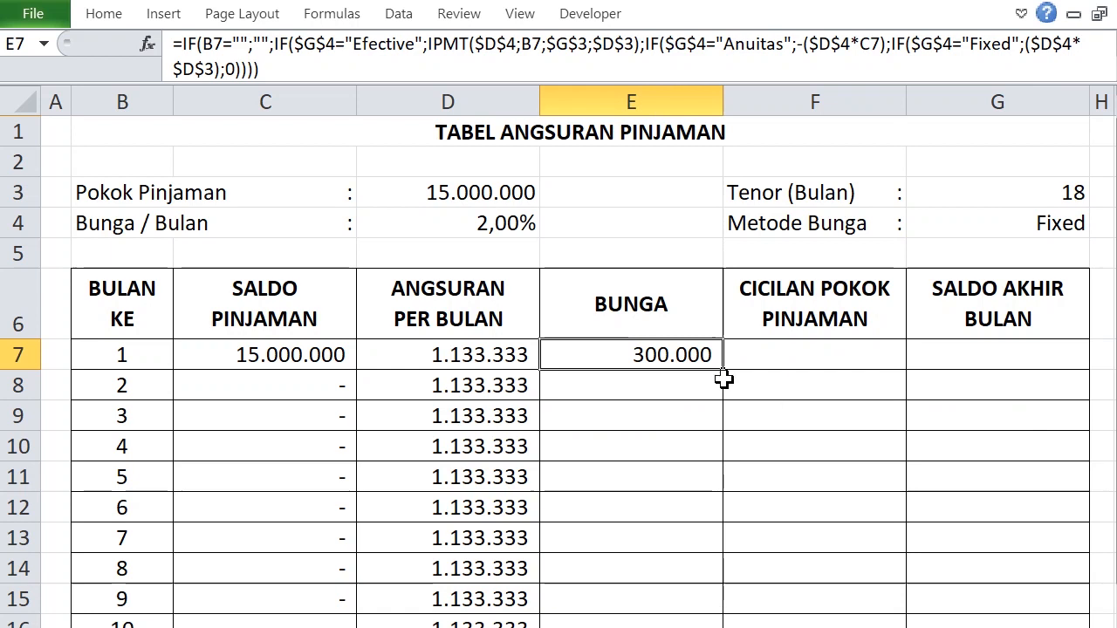
{"action": "left_click_drag", "start_coordinate": [721, 369], "coordinate": [724, 626]}
{"action": "scroll", "coordinate": [815, 555], "scroll_direction": "up", "scroll_amount": 2}
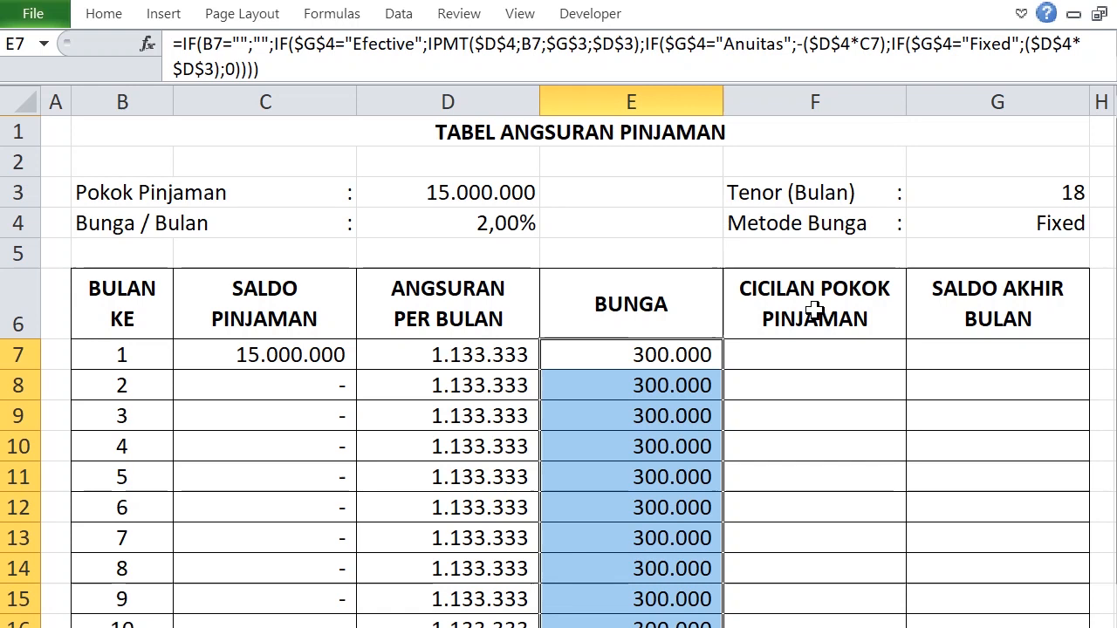
Step: Start the F7 formula under CICILAN POKOK PINJAMAN with =IF(B7="";"", using a relative reference to the month number
{"action": "left_click", "coordinate": [838, 360]}
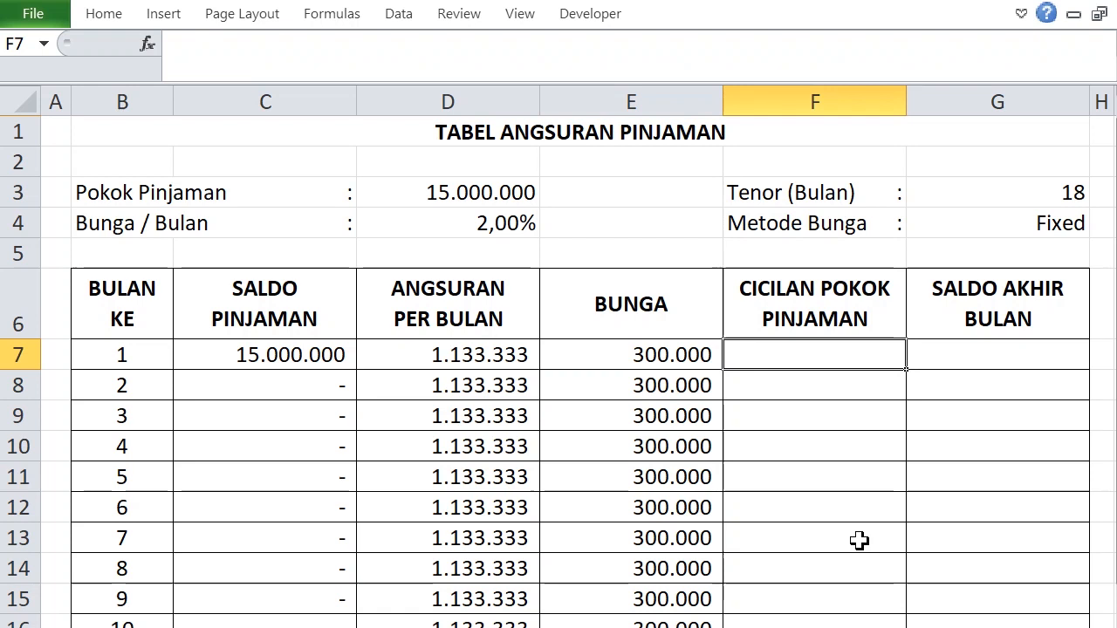
{"action": "type", "text": "="}
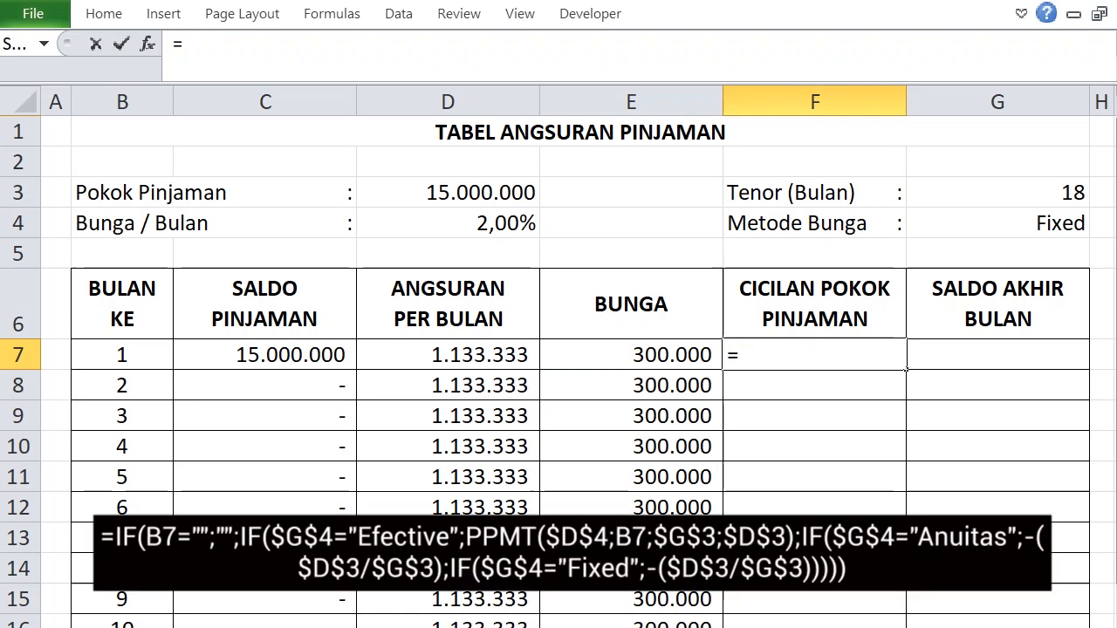
{"action": "left_click", "coordinate": [216, 57]}
{"action": "type", "text": "IF("}
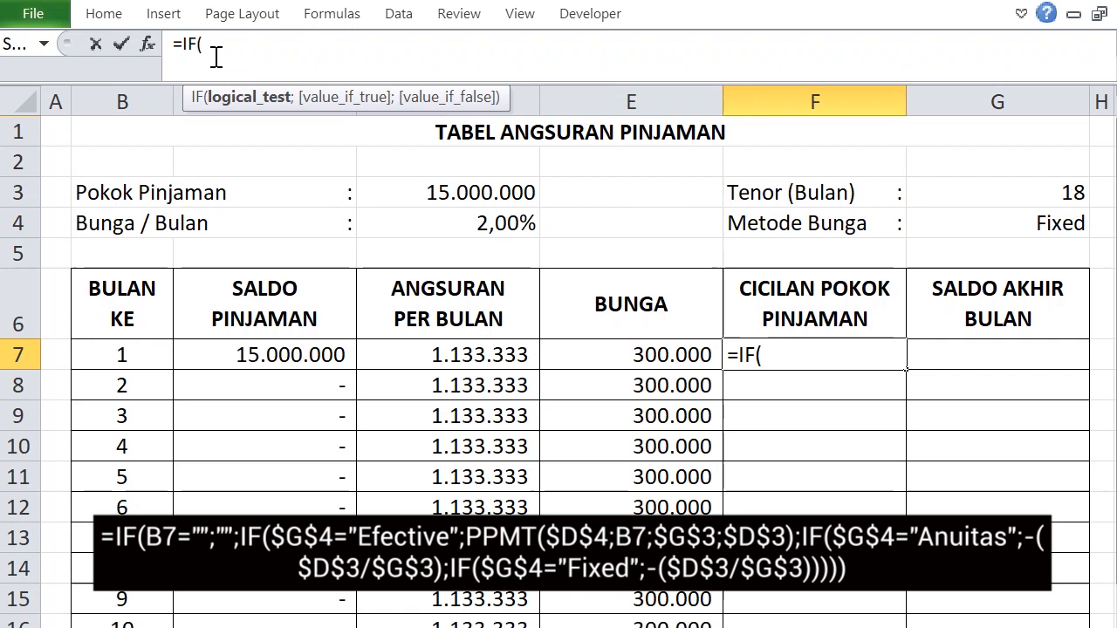
{"action": "left_click", "coordinate": [149, 349]}
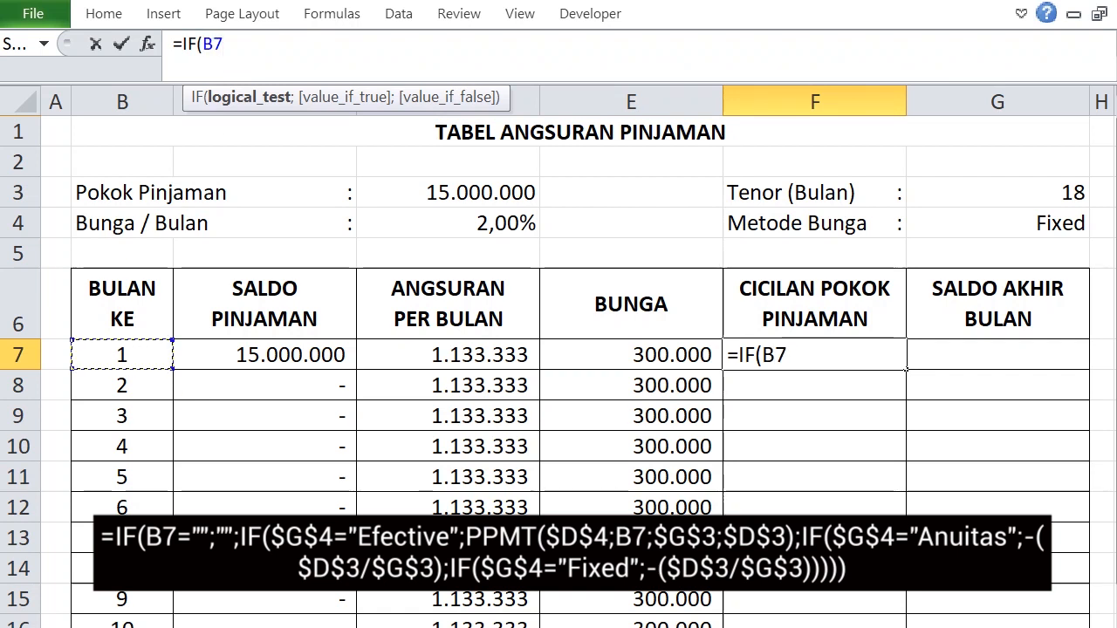
{"action": "type", "text": "=\"\";"}
{"action": "type", "text": "\"\""}
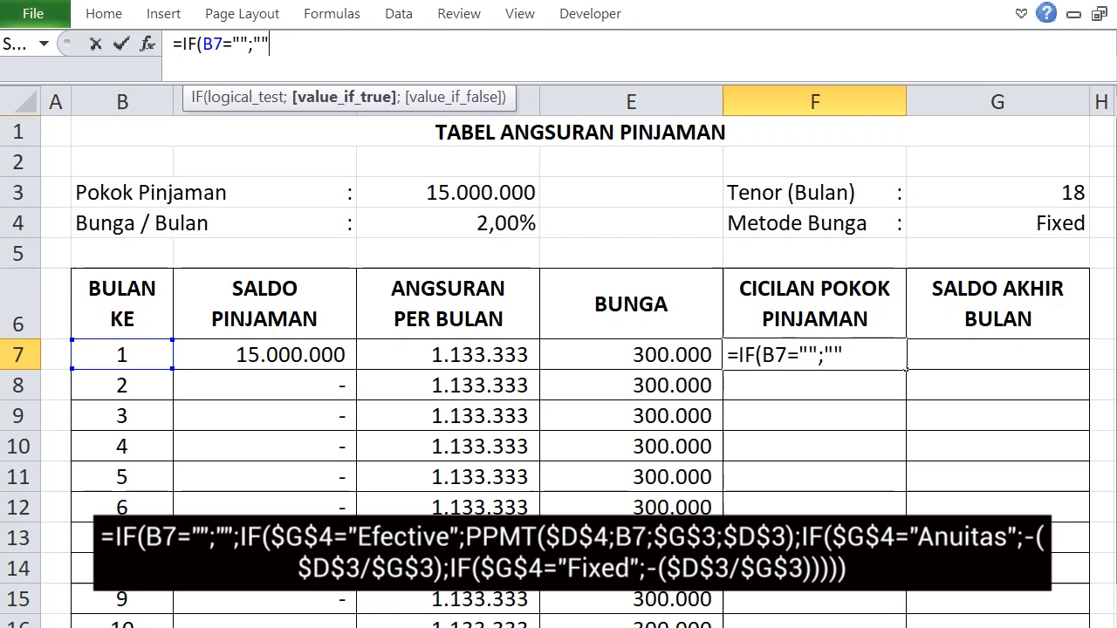
Step: Extend the F7 formula with the nested condition ;IF($G$4="Efective"; using an absolute reference to the interest method
{"action": "type", "text": ";IF"}
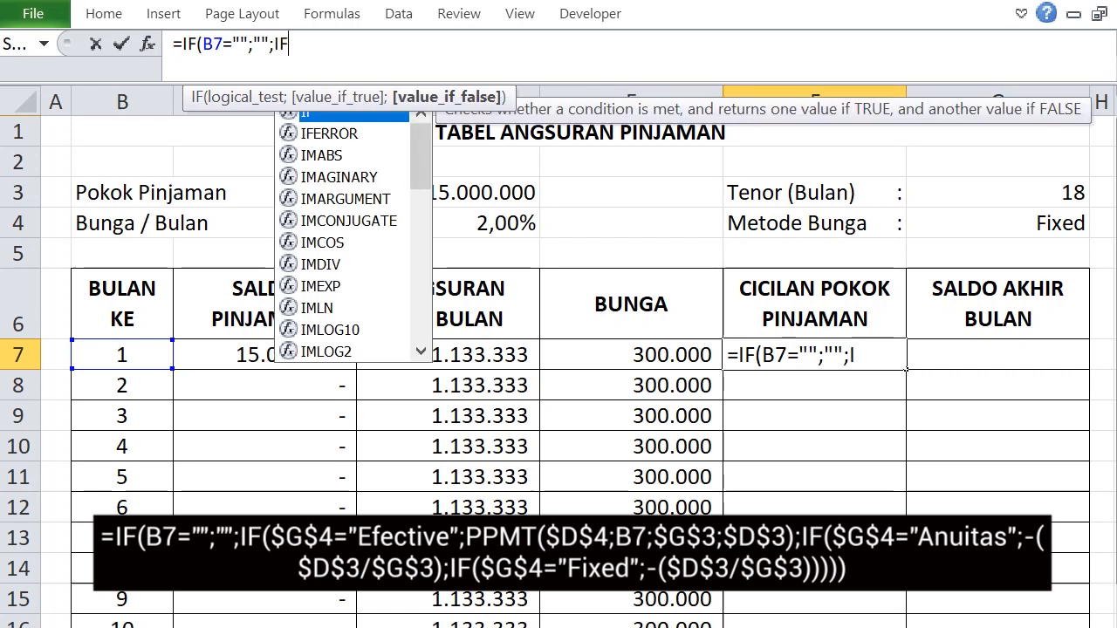
{"action": "type", "text": "("}
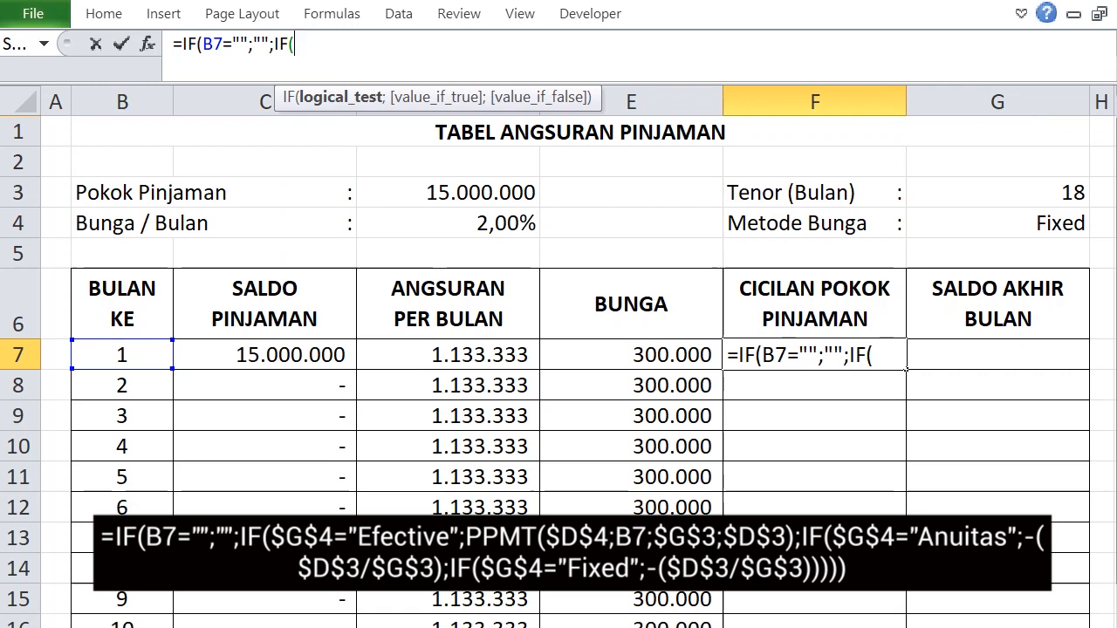
{"action": "left_click", "coordinate": [970, 220]}
{"action": "key", "text": "F4"}
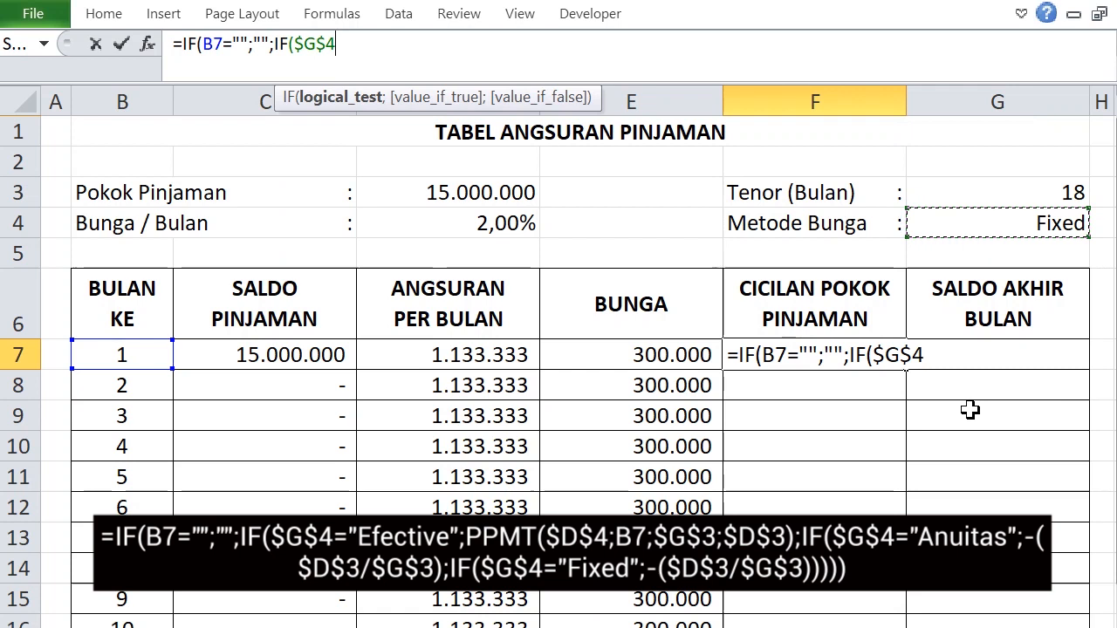
{"action": "type", "text": "=\"Efective"}
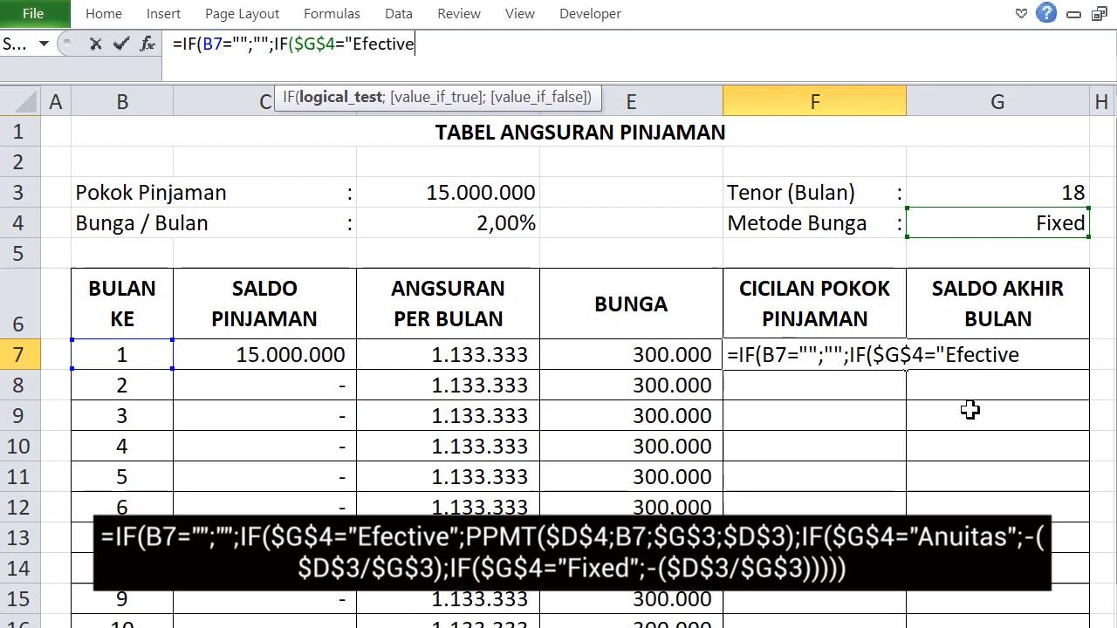
{"action": "type", "text": "\";"}
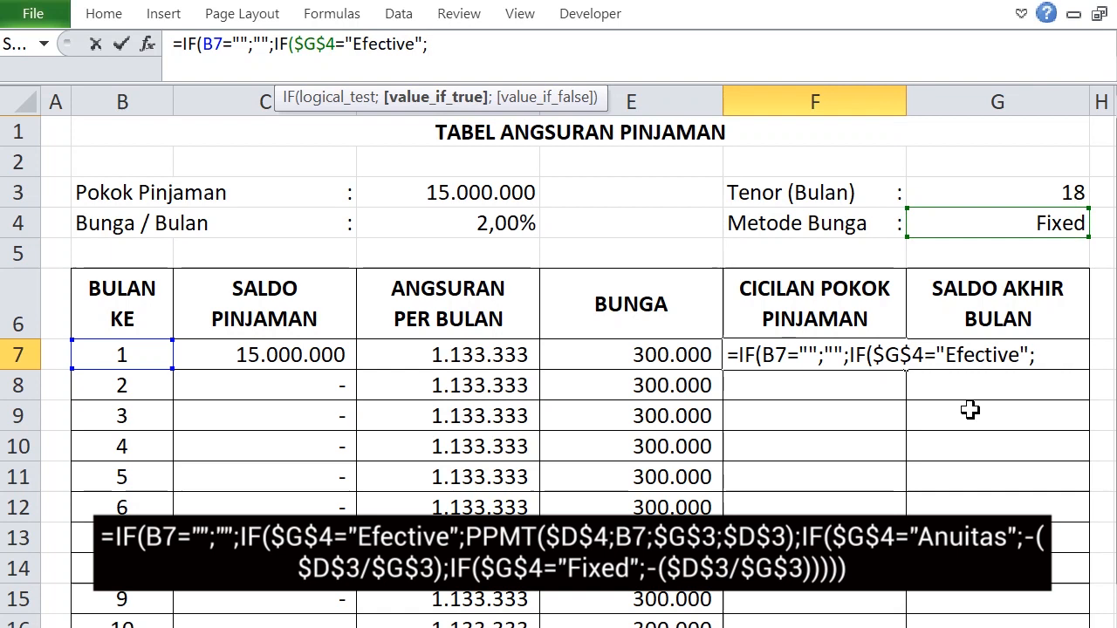
Step: Add PPMT($D$4;B7;$G$3;$D$3); as the Efective result in F7, with absolute rate, tenor and principal references and a relative month
{"action": "type", "text": "PPMT("}
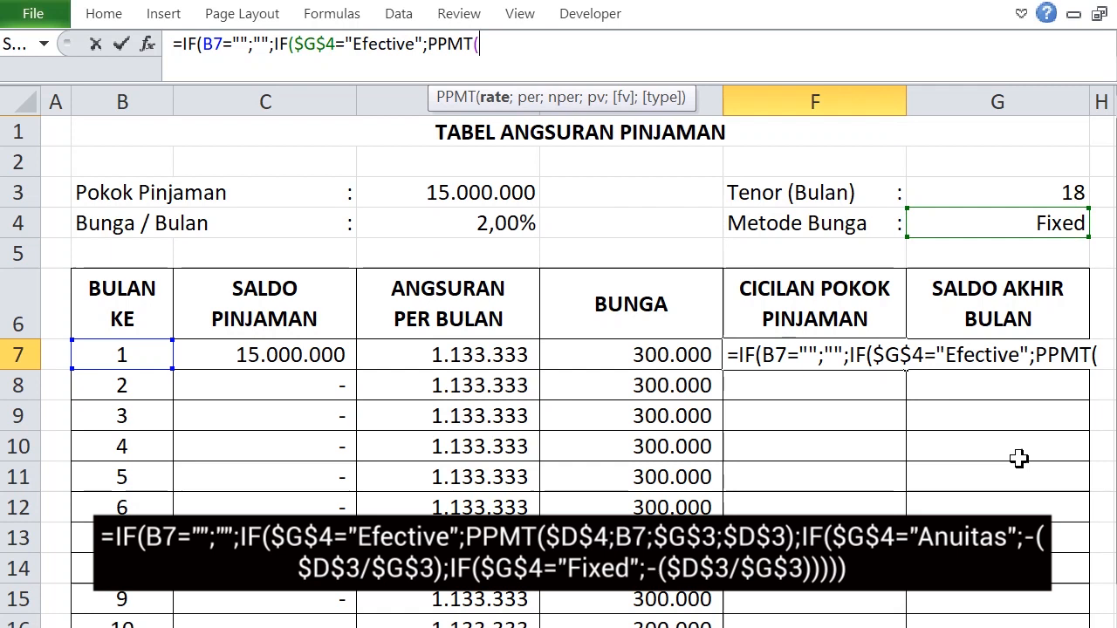
{"action": "left_click", "coordinate": [463, 218]}
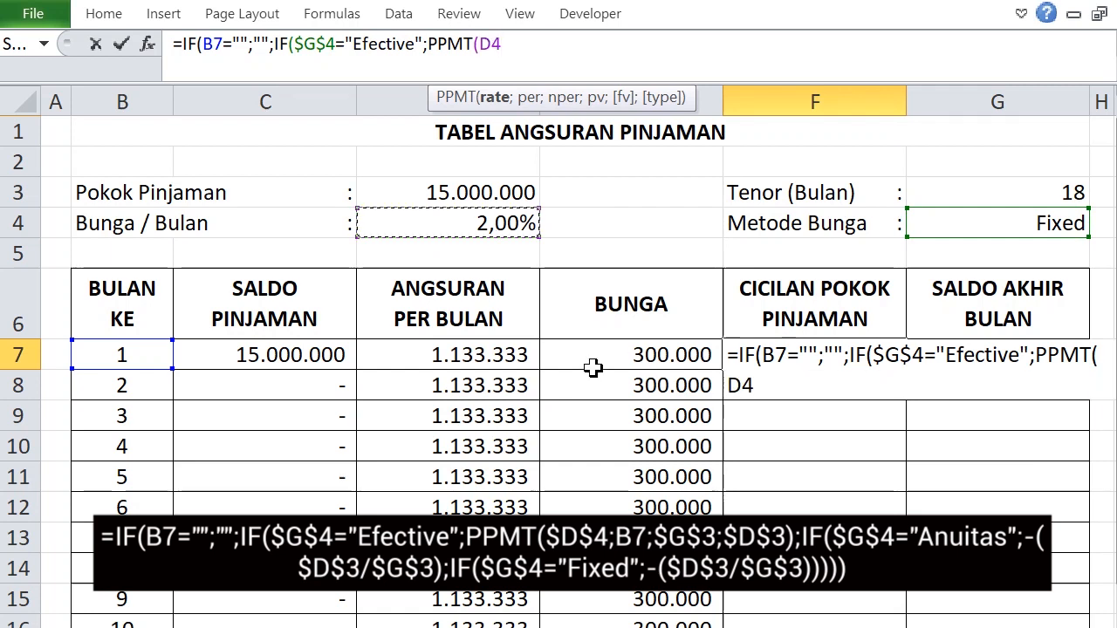
{"action": "key", "text": "F4"}
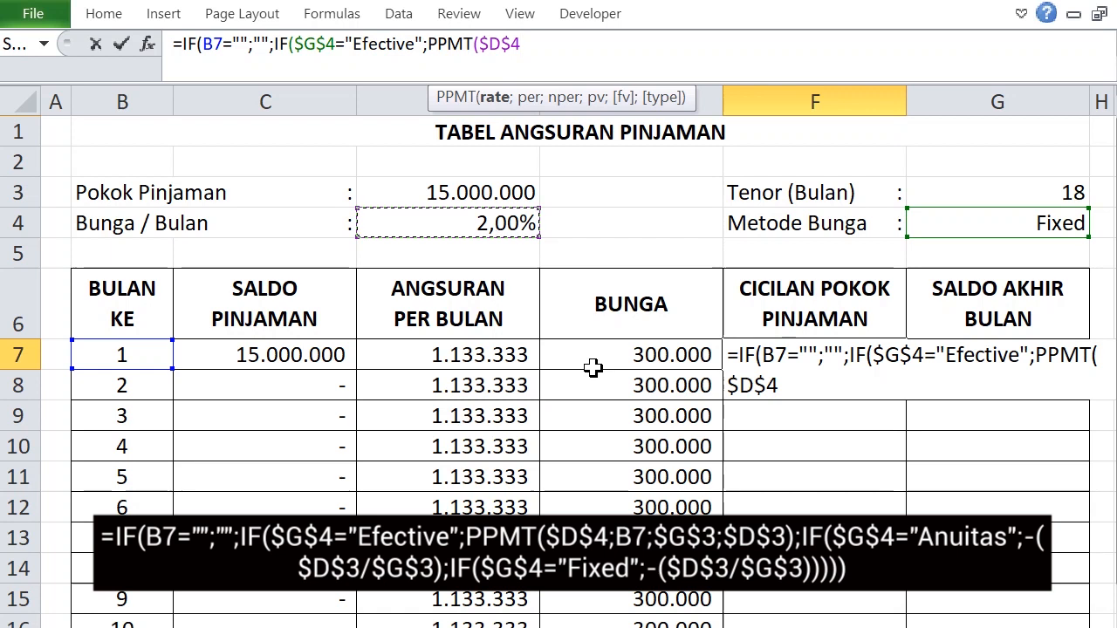
{"action": "type", "text": ";"}
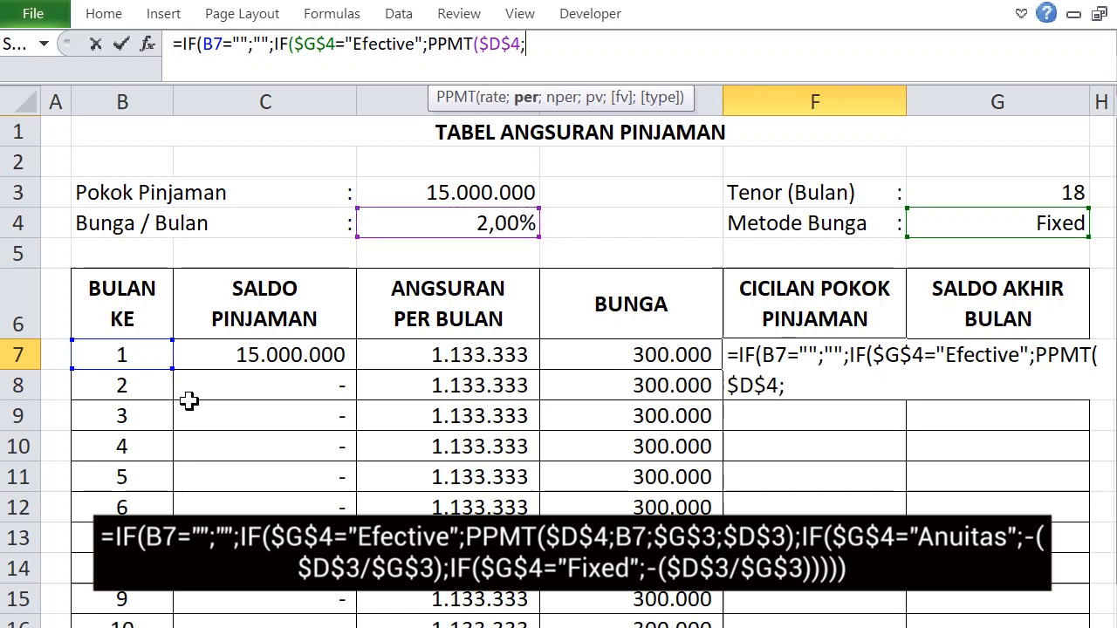
{"action": "left_click", "coordinate": [149, 357]}
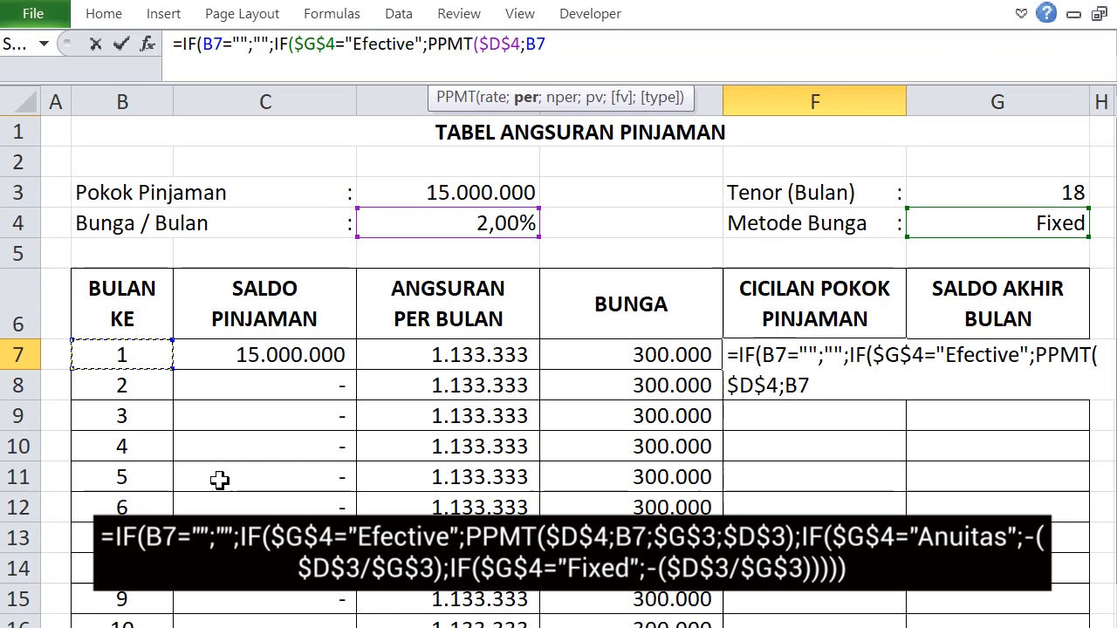
{"action": "type", "text": ";"}
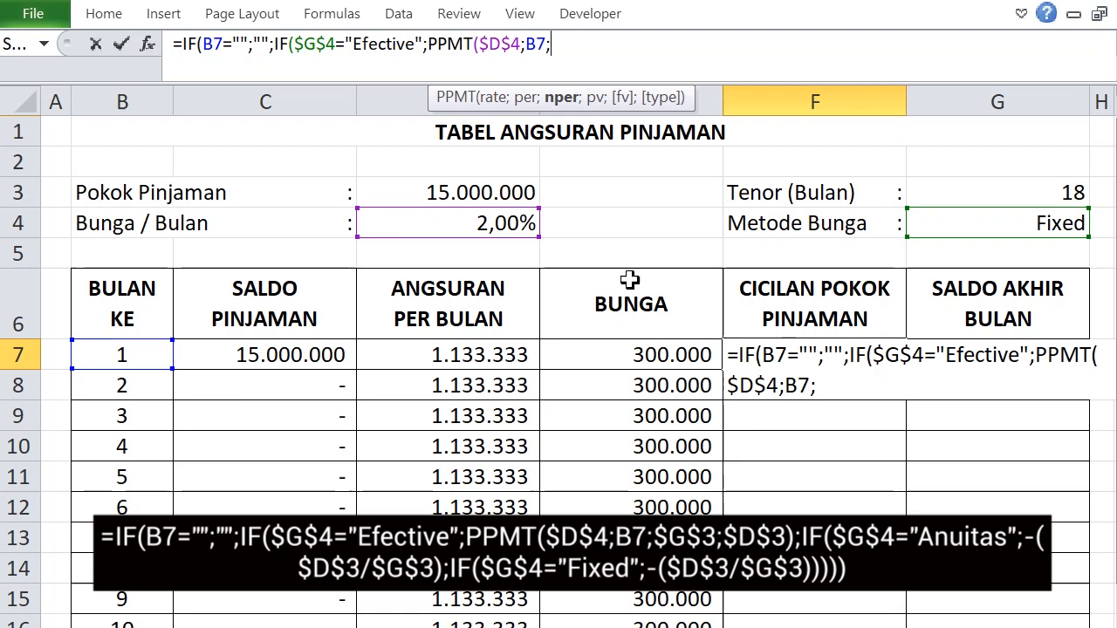
{"action": "left_click", "coordinate": [1067, 187]}
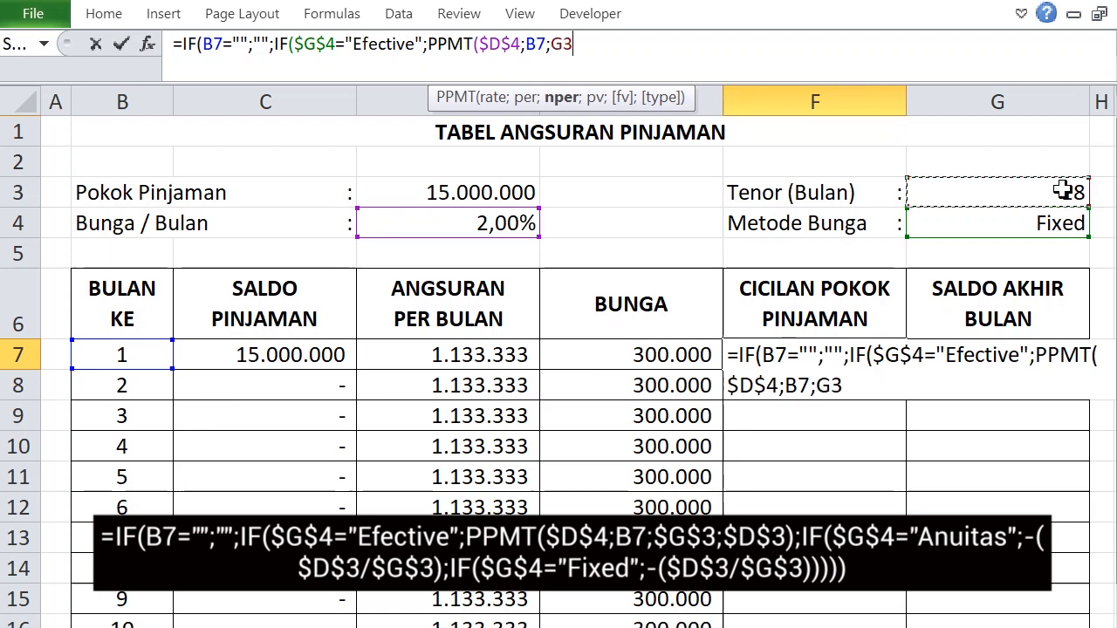
{"action": "key", "text": "F4"}
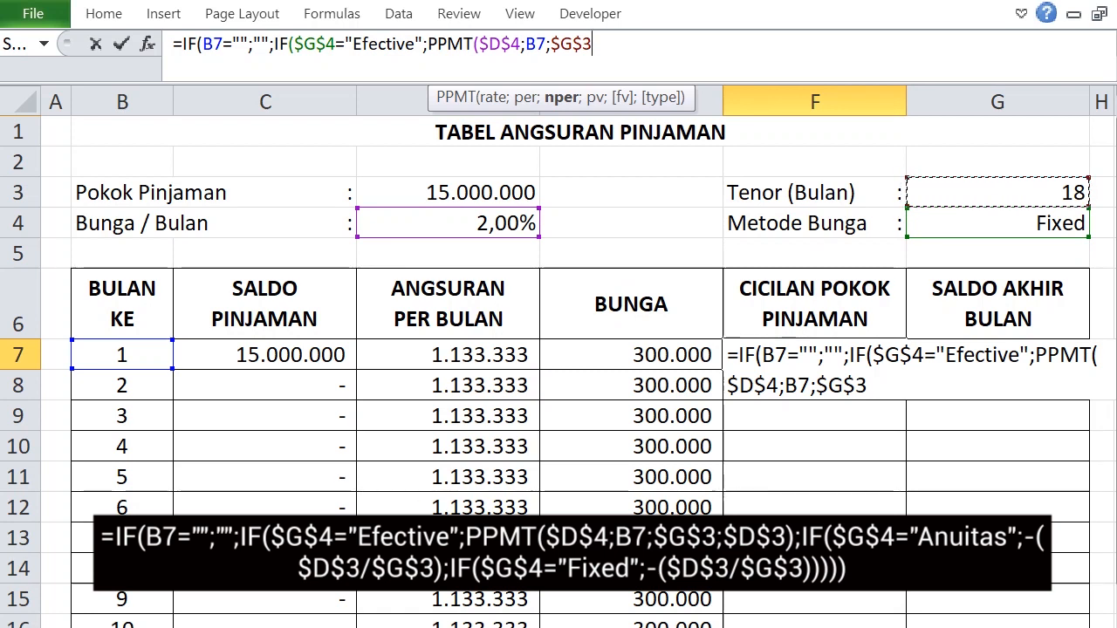
{"action": "type", "text": ";"}
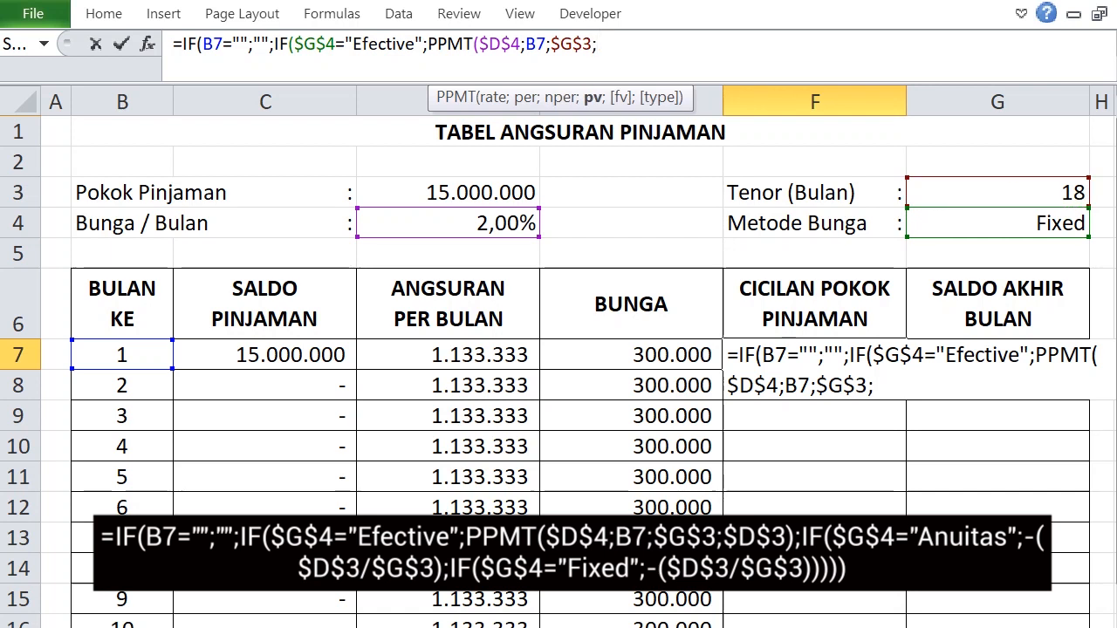
{"action": "left_click", "coordinate": [471, 192]}
{"action": "key", "text": "F4"}
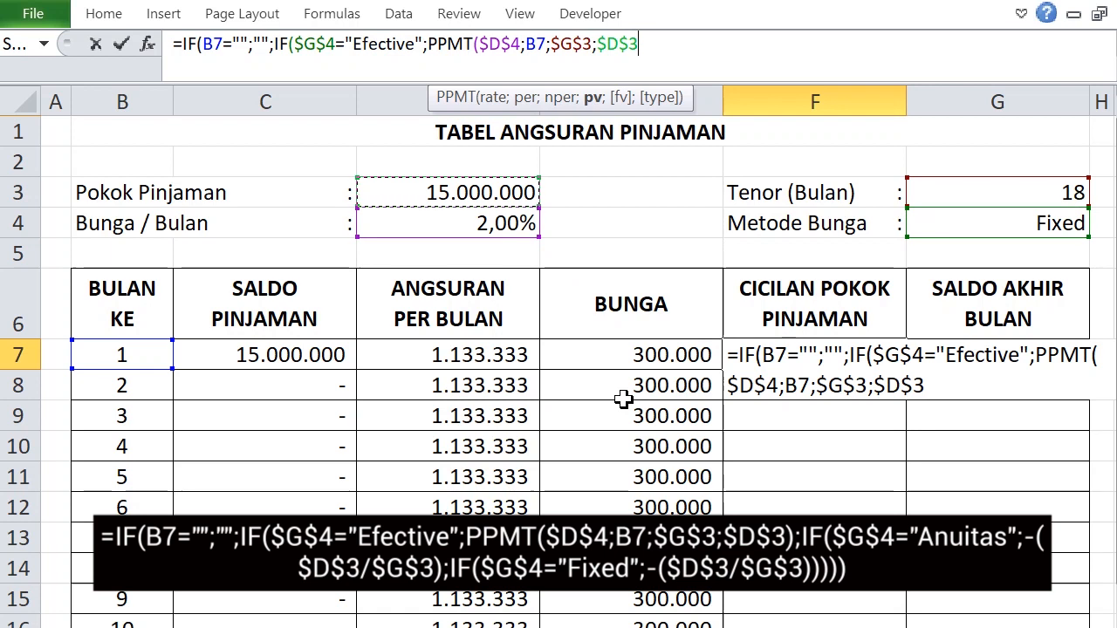
{"action": "type", "text": ");"}
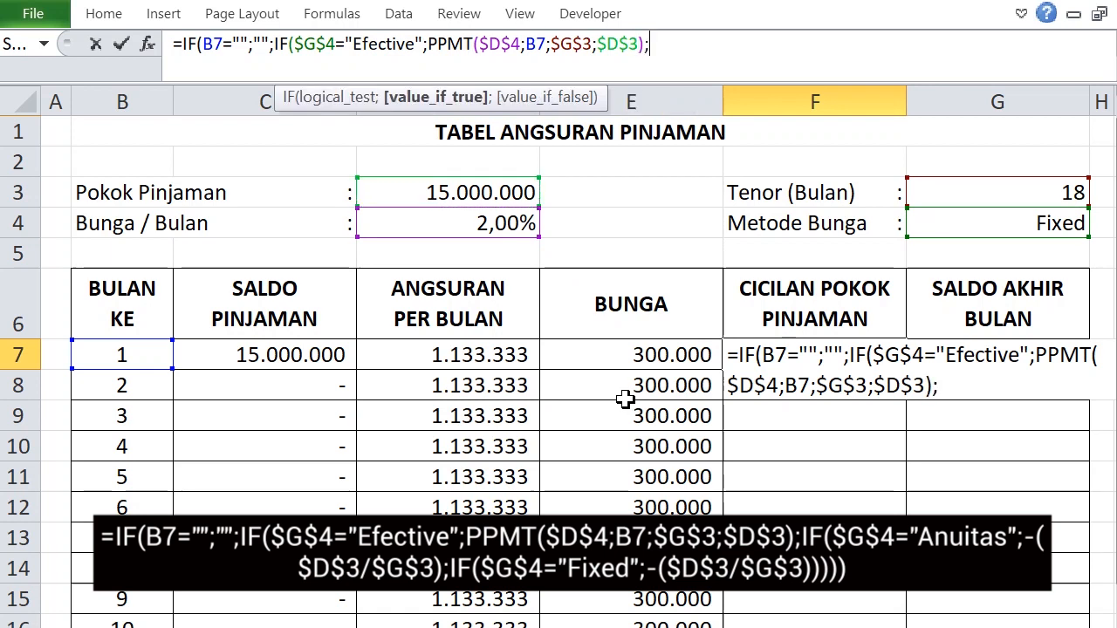
Step: Extend the F7 formula with the nested condition IF($G$4="Anuitas"; using an absolute reference to the interest method
{"action": "type", "text": "IF("}
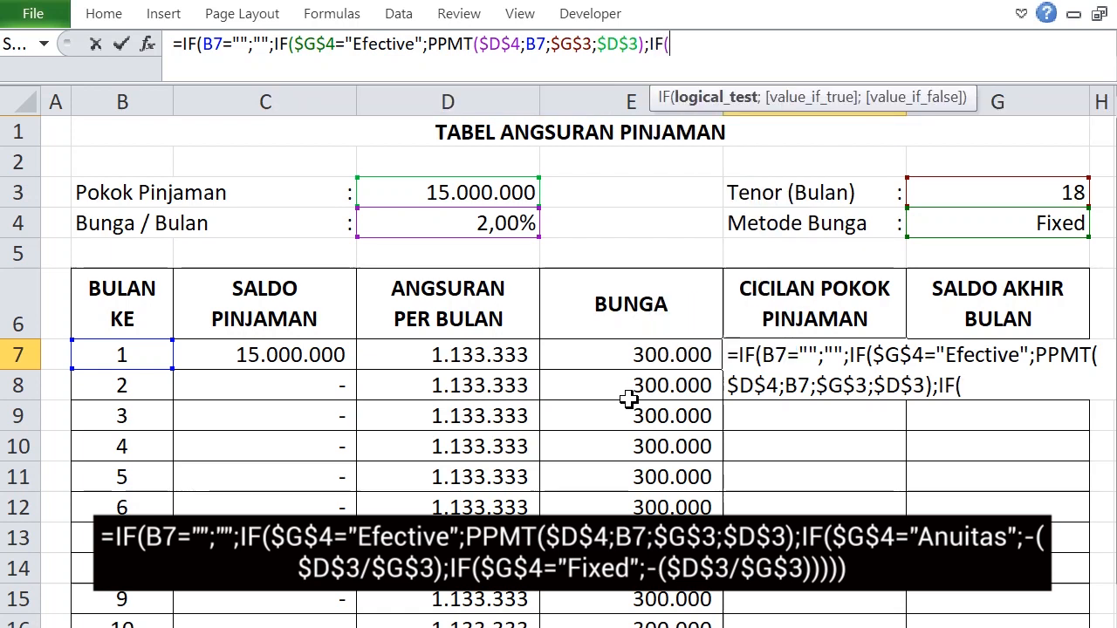
{"action": "left_click", "coordinate": [1013, 227]}
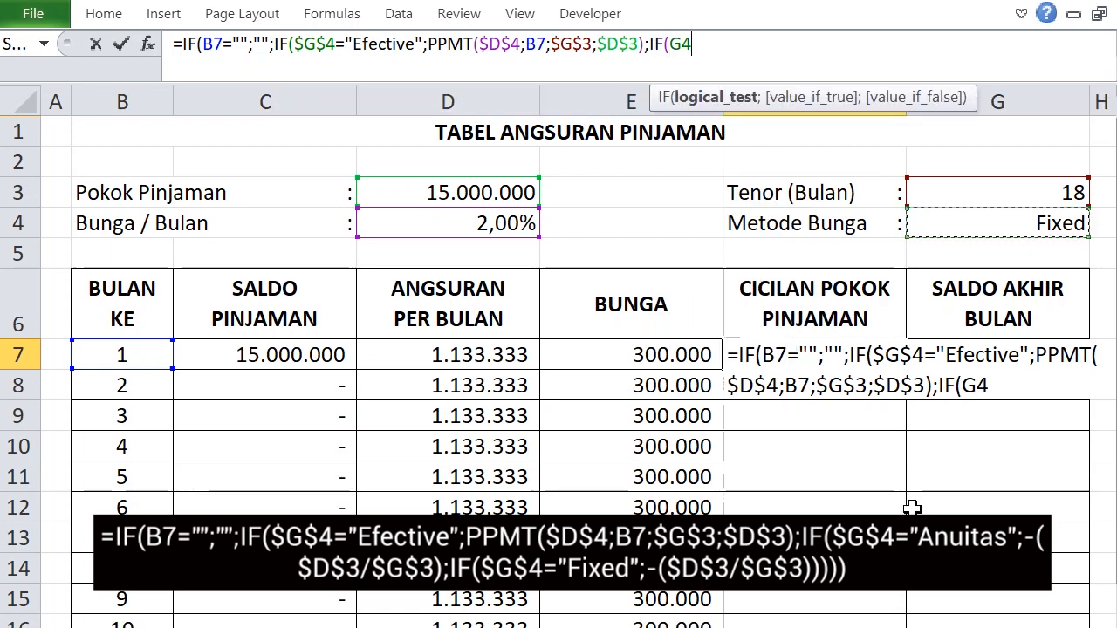
{"action": "key", "text": "F4"}
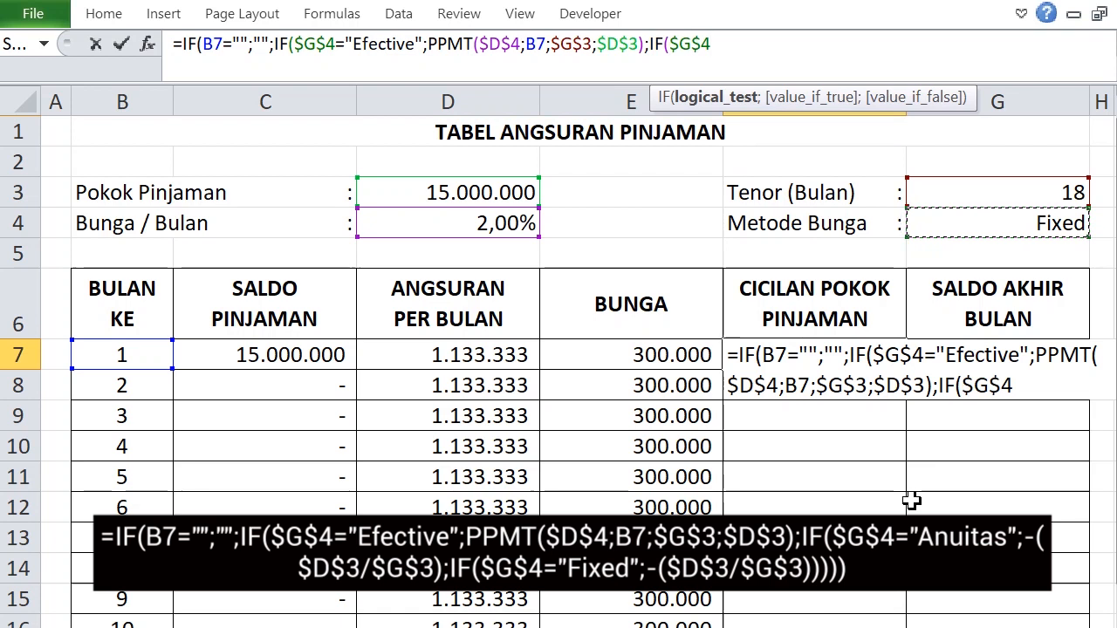
{"action": "type", "text": "=\"Anuitas\";"}
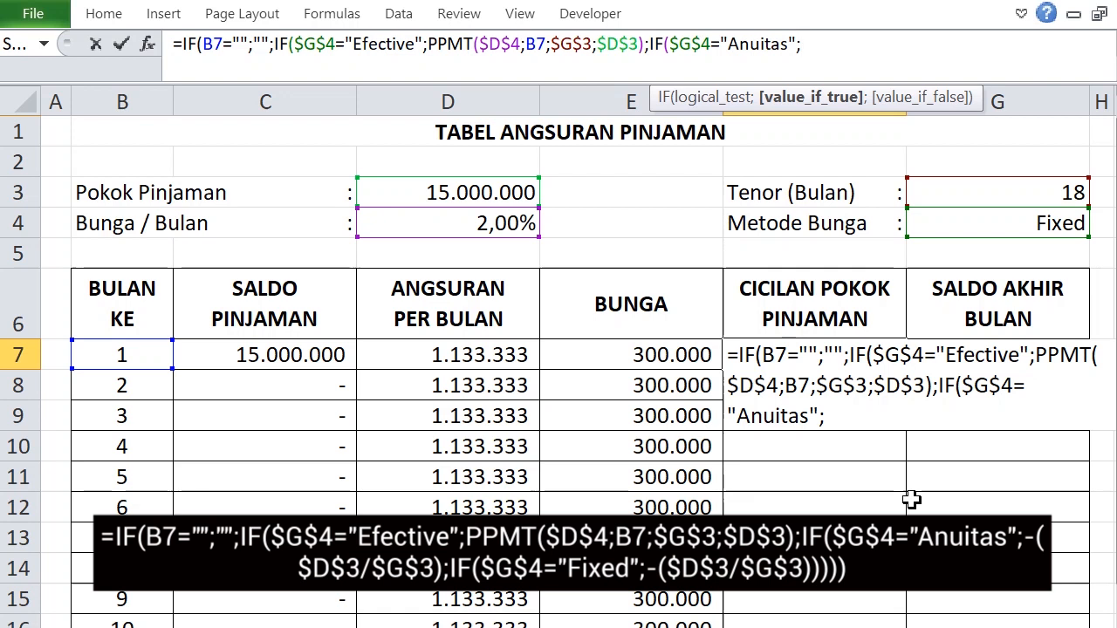
Step: Add -($D$3/$G$3); as the Anuitas result in F7, with absolute references to the principal and tenor
{"action": "type", "text": "-("}
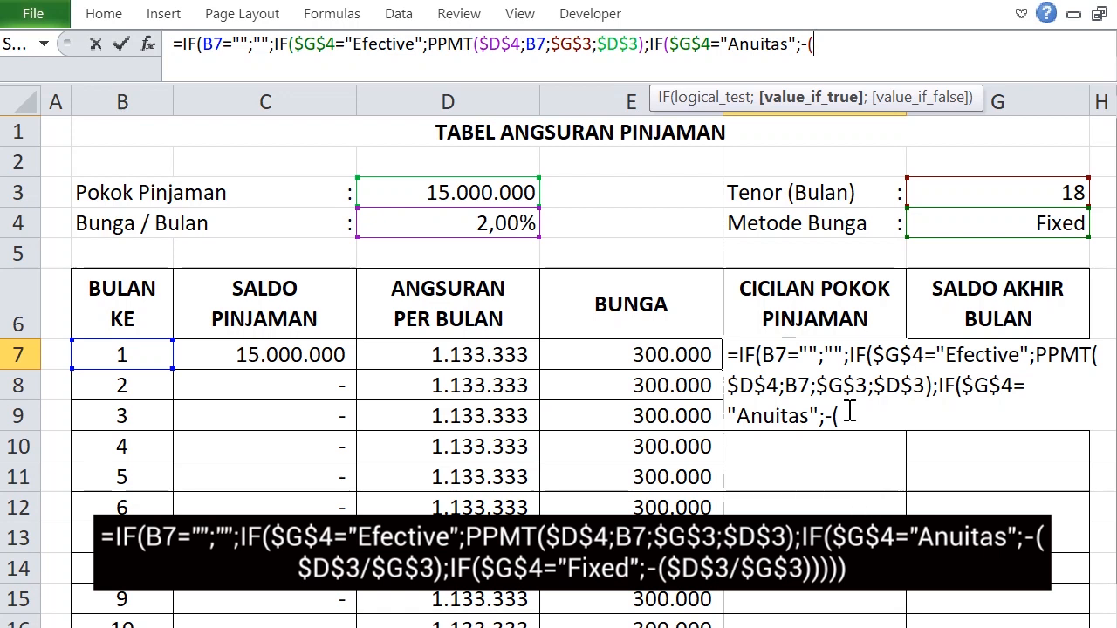
{"action": "left_click", "coordinate": [424, 190]}
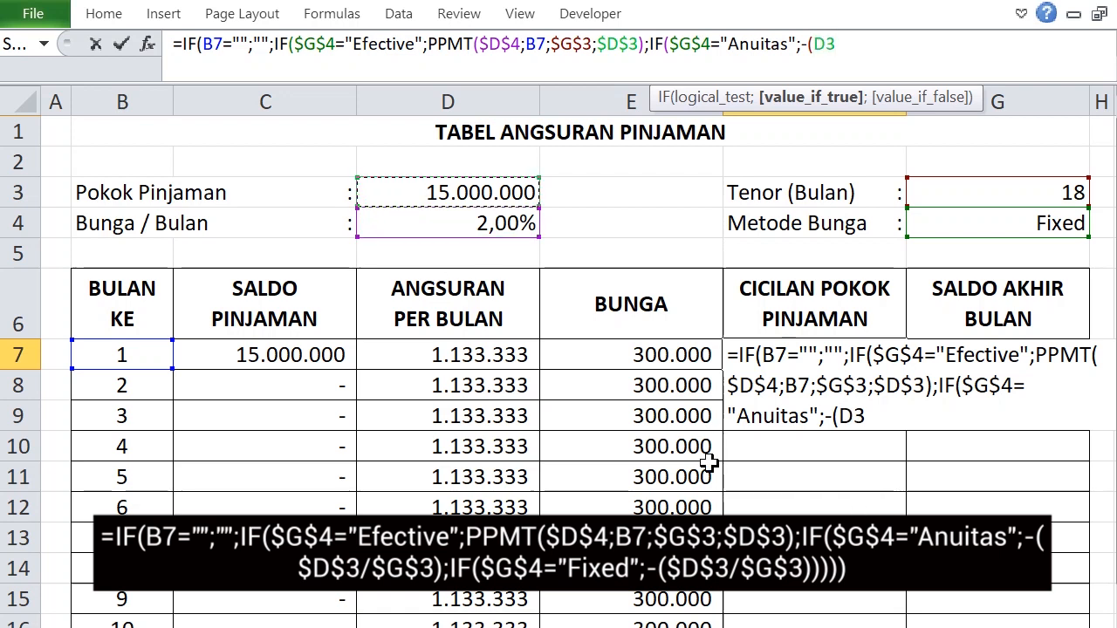
{"action": "key", "text": "F4"}
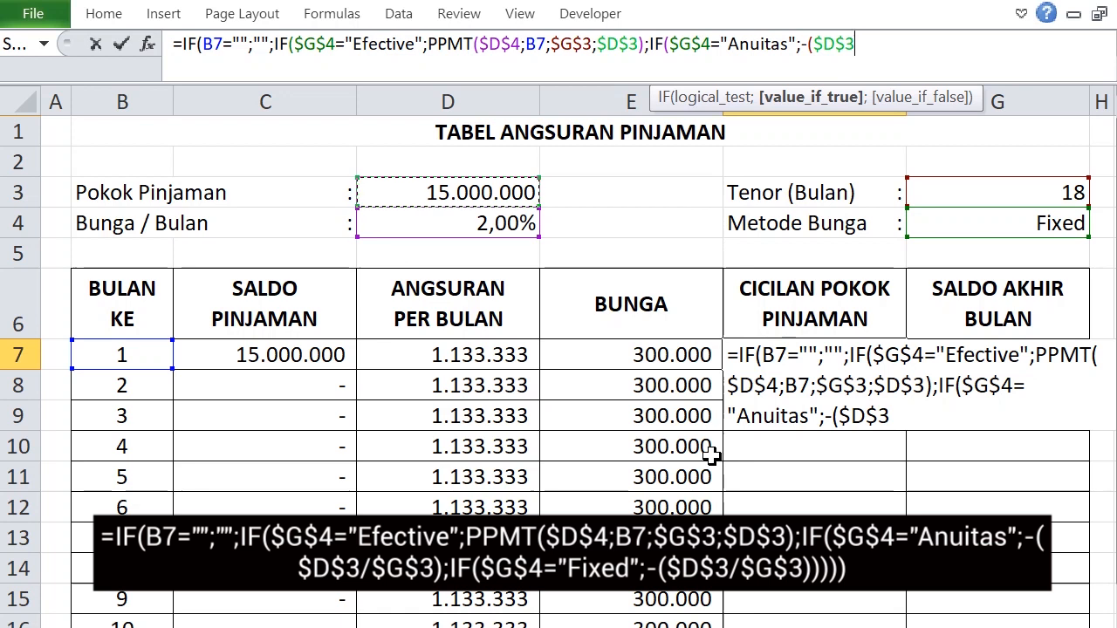
{"action": "type", "text": ";"}
{"action": "key", "text": "BackSpace"}
{"action": "type", "text": "/"}
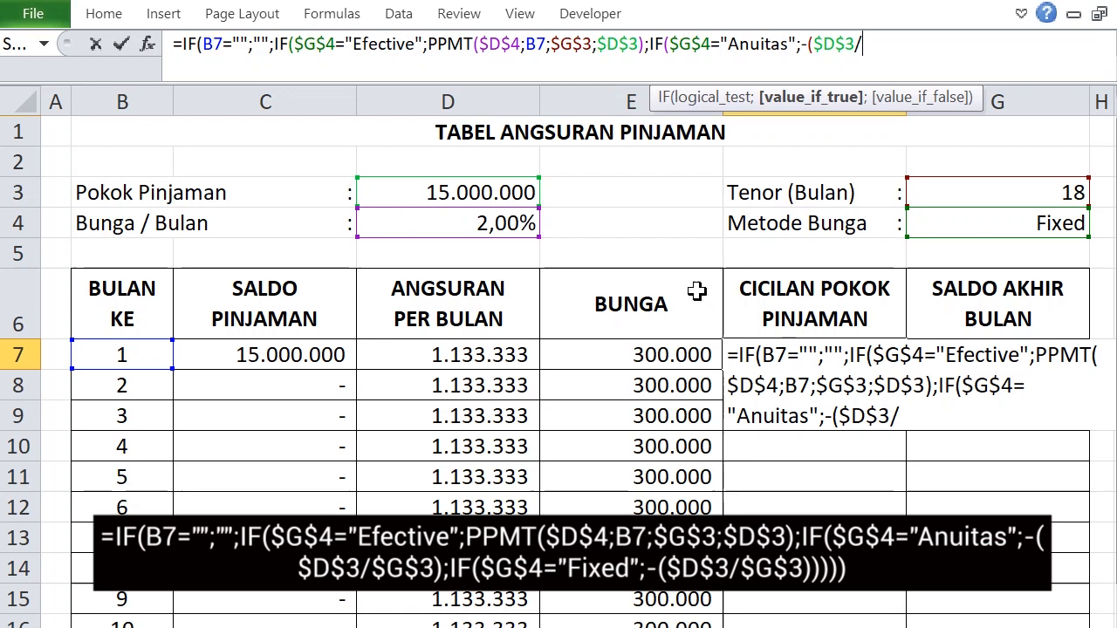
{"action": "left_click", "coordinate": [957, 192]}
{"action": "key", "text": "F4"}
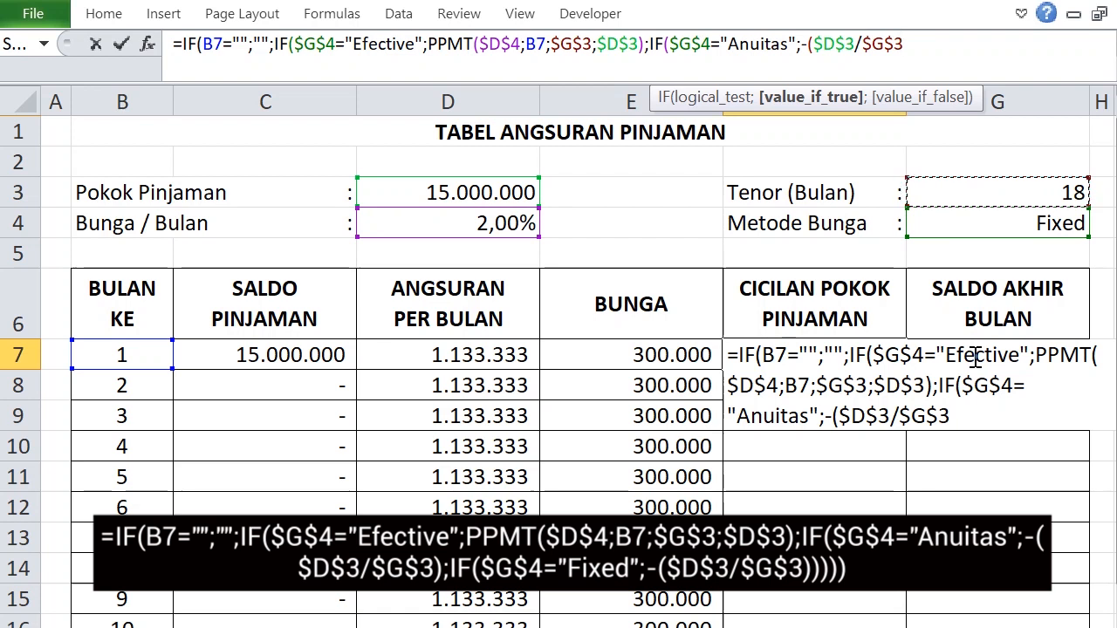
{"action": "type", "text": ");"}
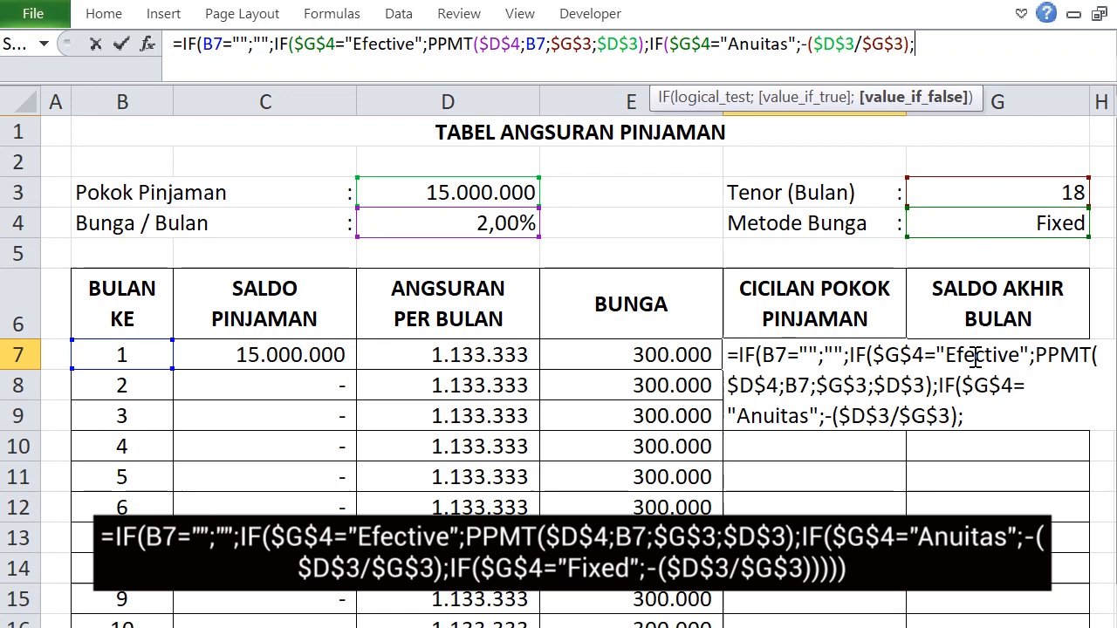
Step: Extend the F7 formula with IF($G$4="Fixed";-( using an absolute reference to the interest method
{"action": "type", "text": "IF("}
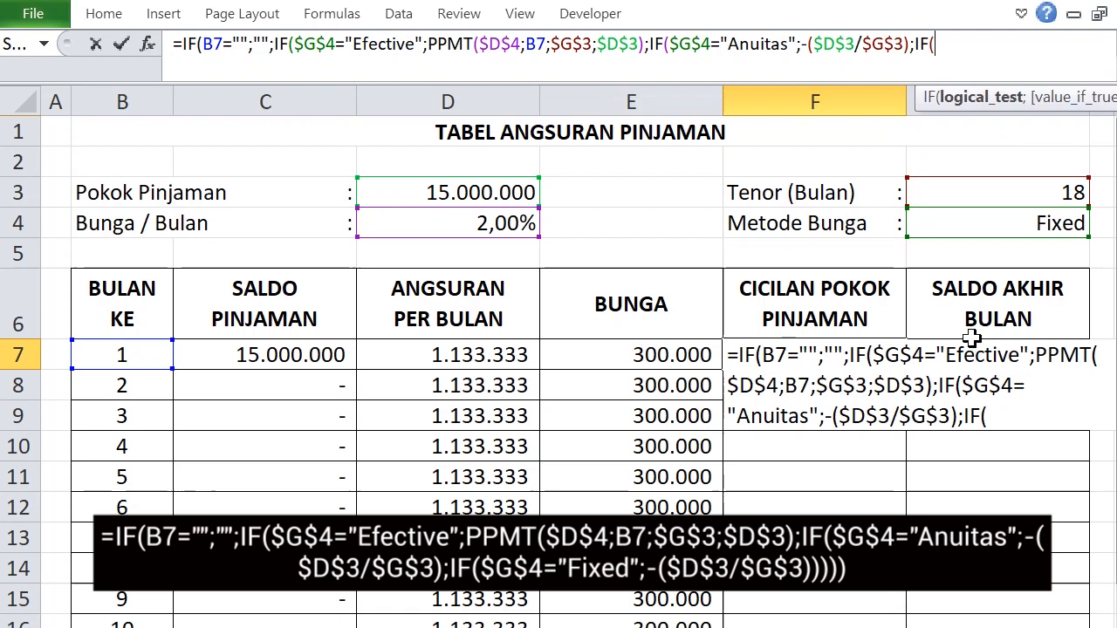
{"action": "left_click", "coordinate": [1051, 223]}
{"action": "key", "text": "F4"}
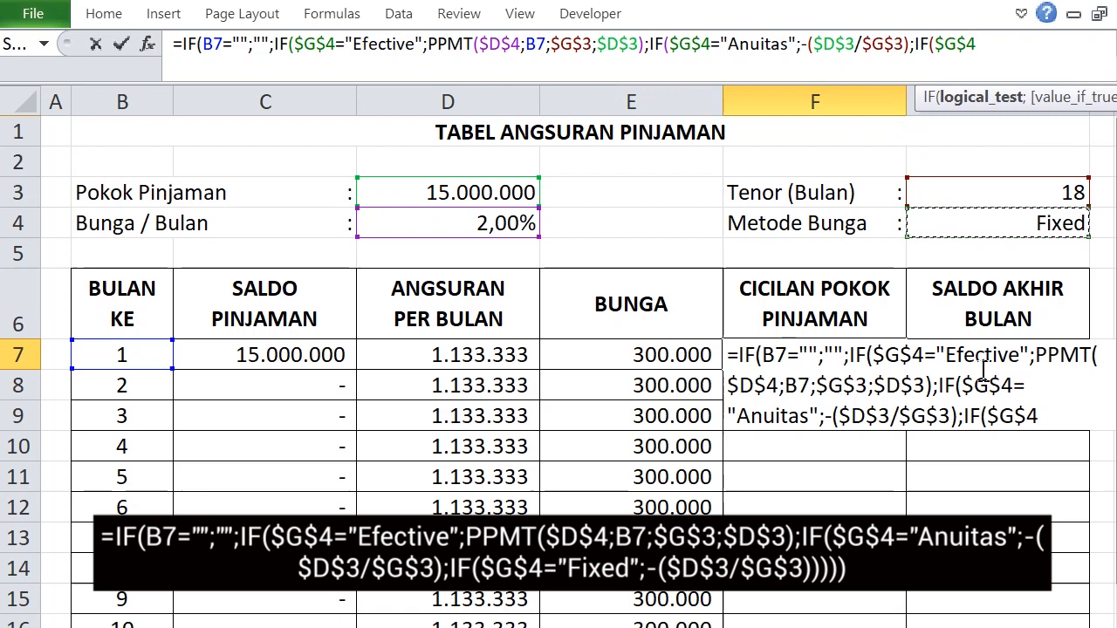
{"action": "type", "text": "="}
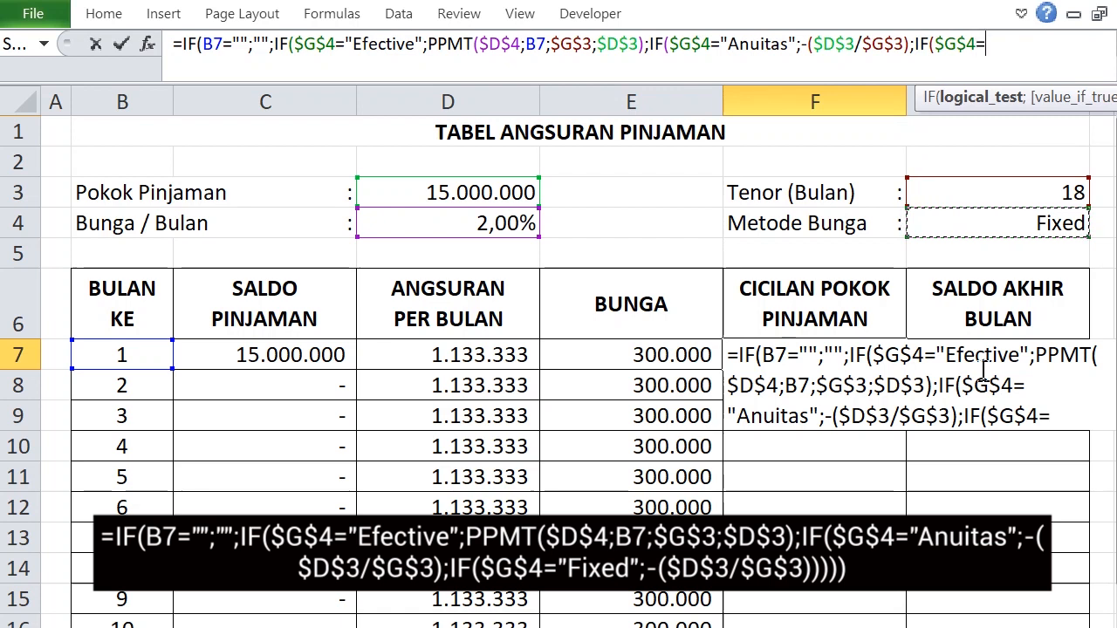
{"action": "type", "text": "\"Fixed\""}
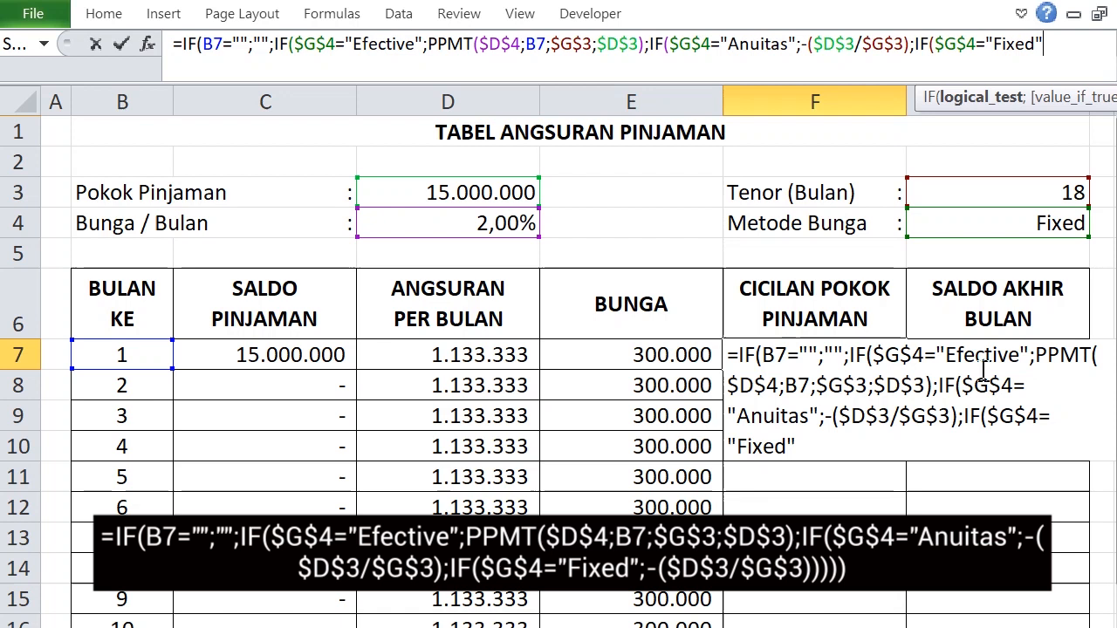
{"action": "type", "text": ";"}
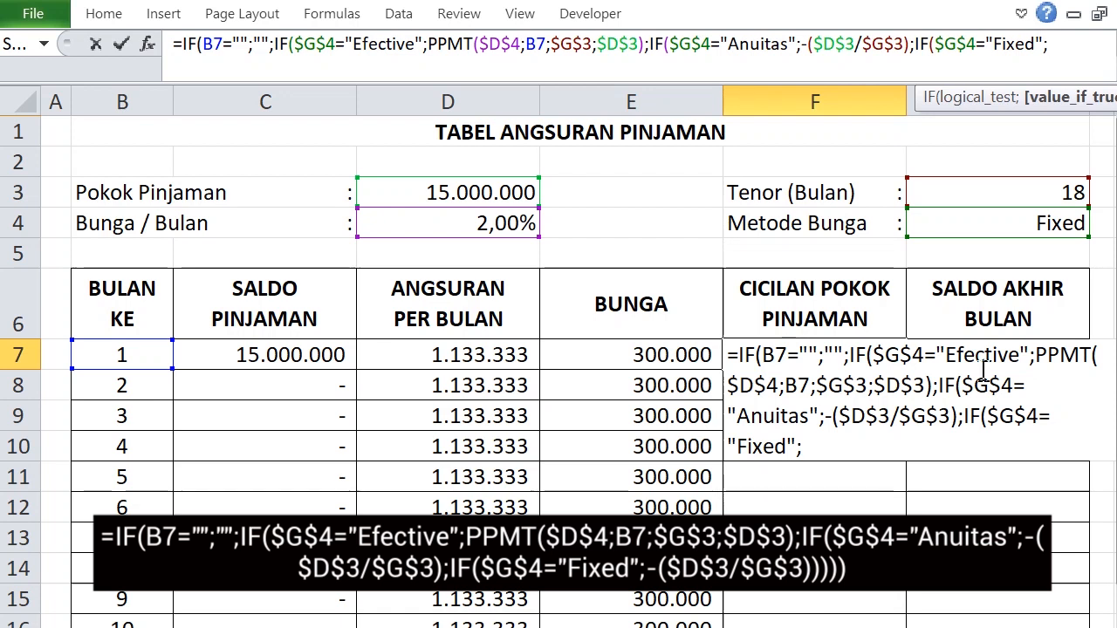
{"action": "type", "text": "-("}
{"action": "left_click", "coordinate": [463, 220]}
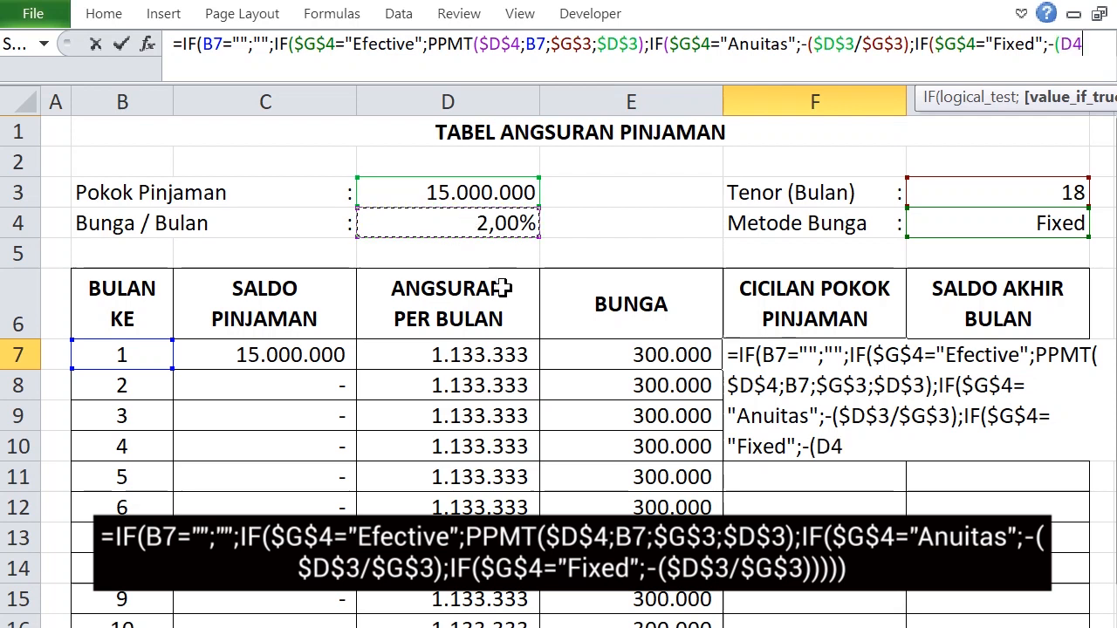
{"action": "key", "text": "F4"}
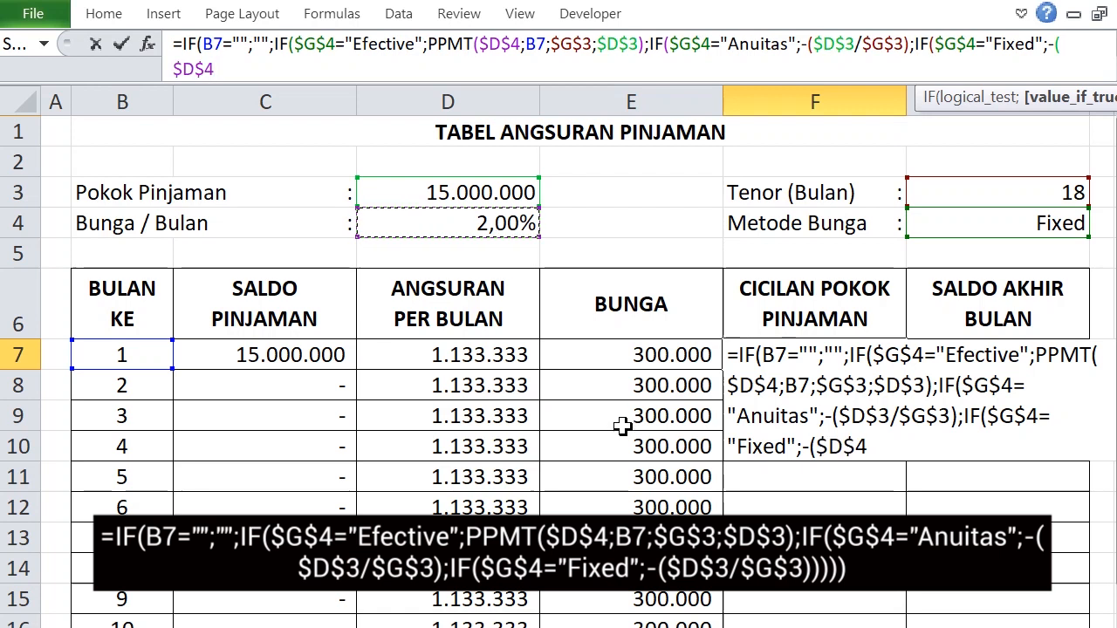
{"action": "key", "text": "BackSpace"}
{"action": "key", "text": "BackSpace"}
{"action": "key", "text": "BackSpace"}
{"action": "key", "text": "BackSpace"}
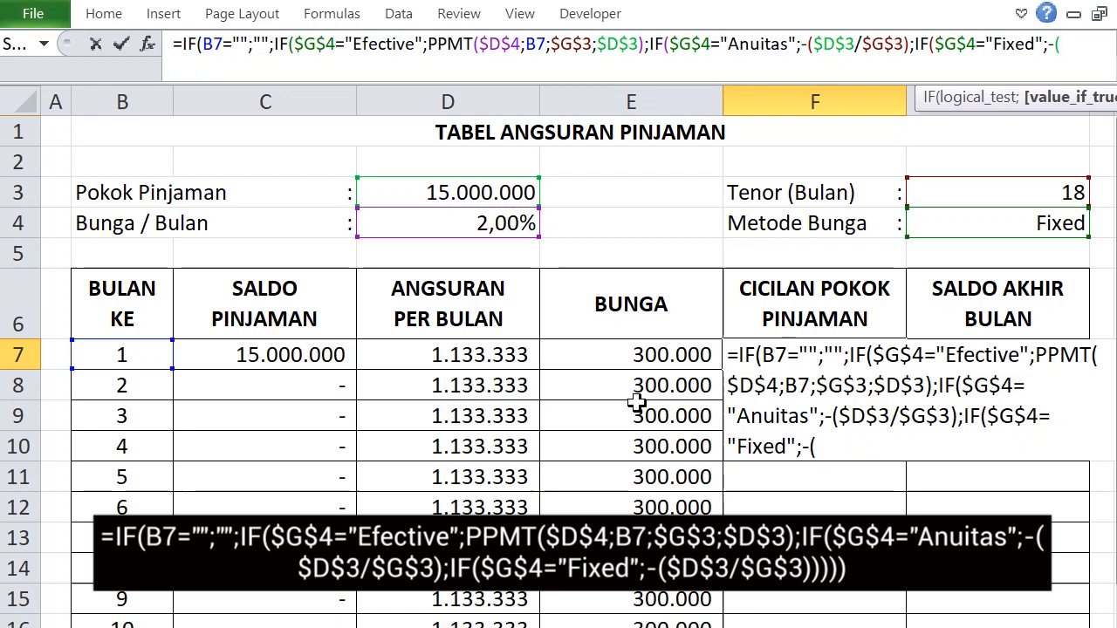
Step: Complete the Fixed result in F7 with absolute references as $D$3/$G$3, close the parentheses, and enter the formula, accepting the proposed correction
{"action": "left_click", "coordinate": [485, 194]}
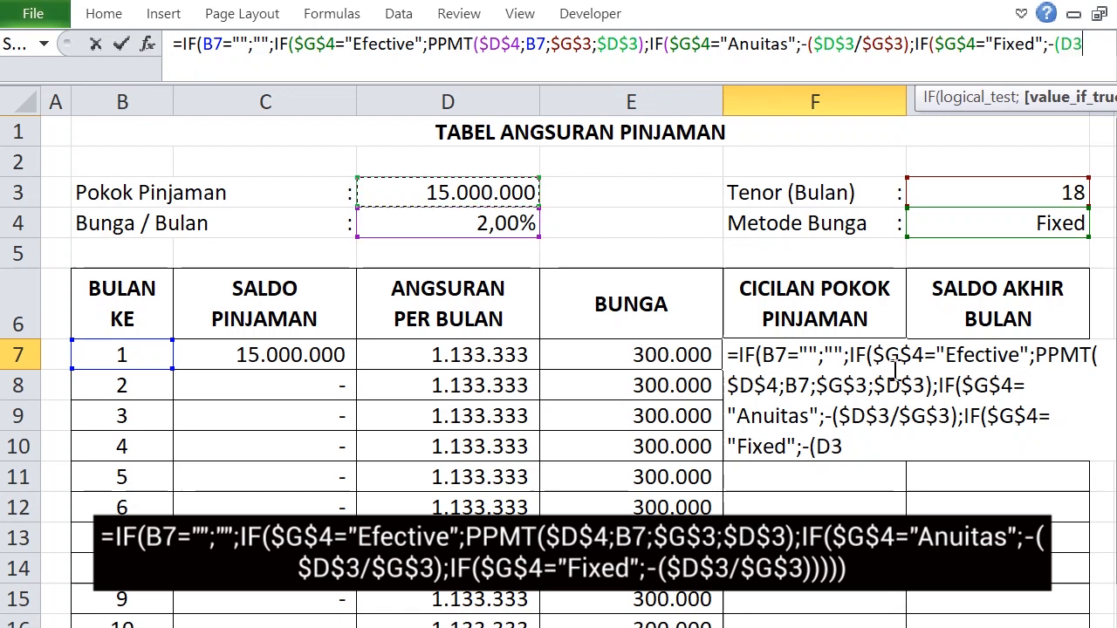
{"action": "key", "text": "F4"}
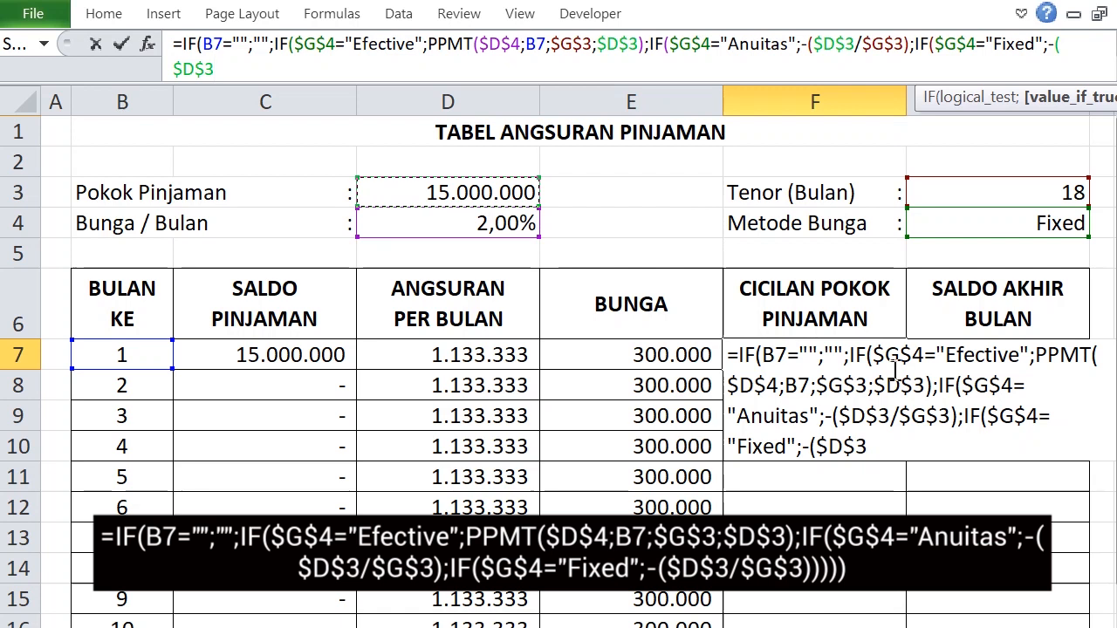
{"action": "type", "text": "/"}
{"action": "left_click", "coordinate": [1032, 190]}
{"action": "key", "text": "F4"}
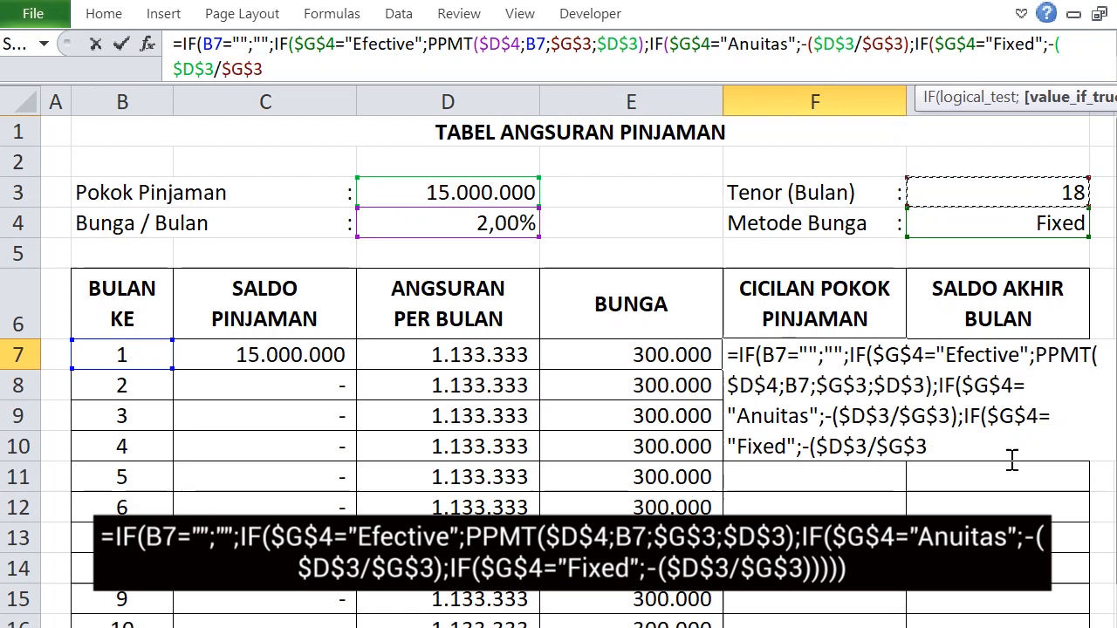
{"action": "type", "text": ")))"}
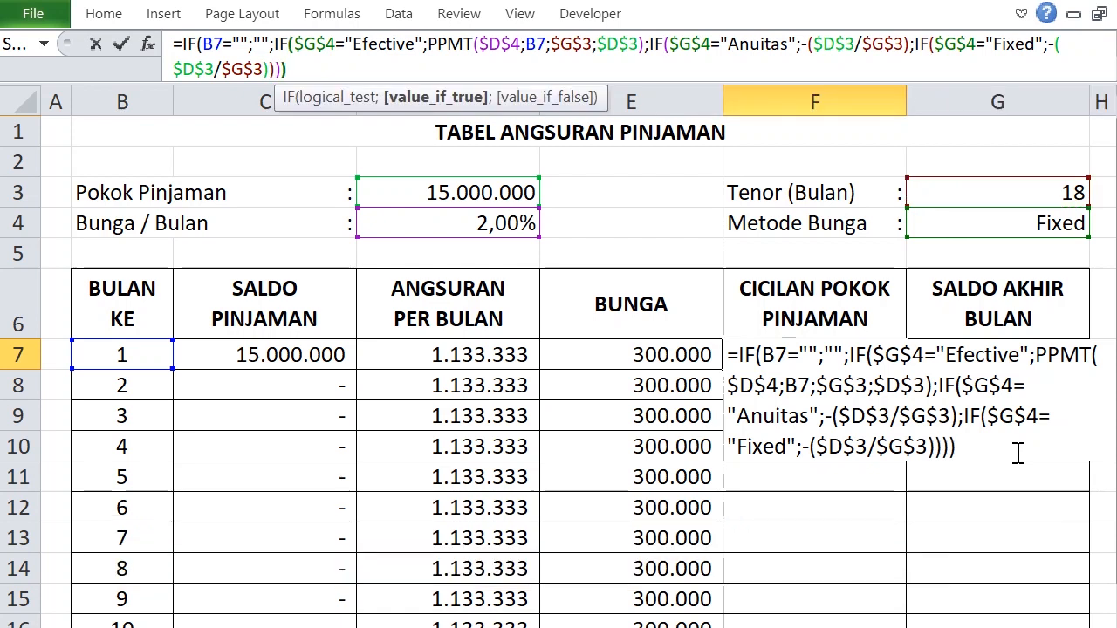
{"action": "key", "text": "Return"}
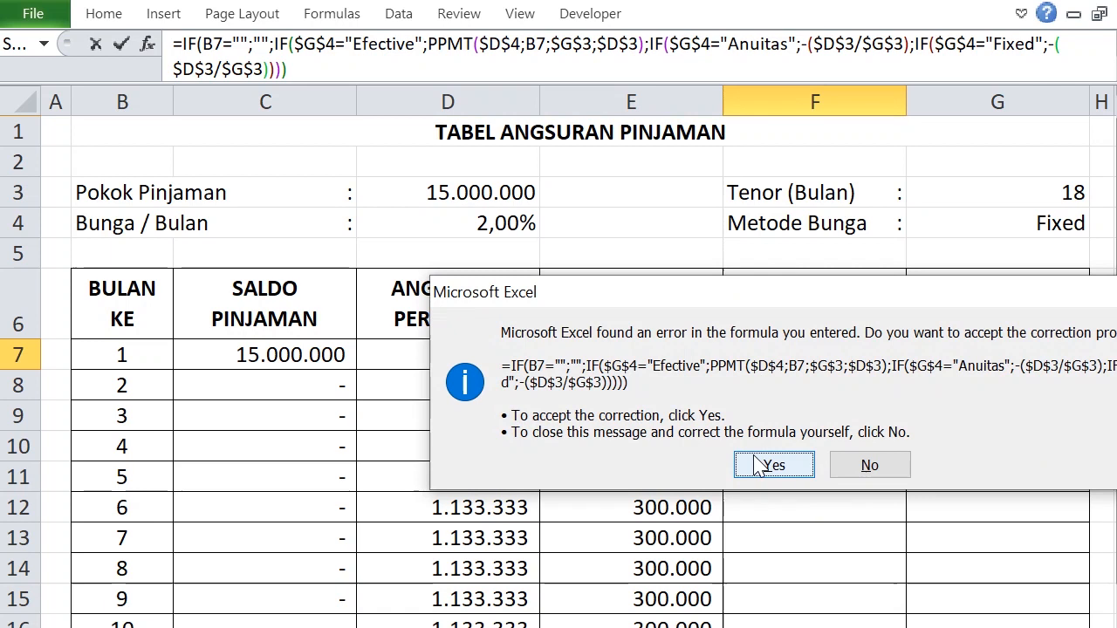
{"action": "left_click", "coordinate": [757, 465]}
Step: Wrap the whole F7 formula in ABS( ) to turn the principal payment into a positive number
{"action": "left_click", "coordinate": [810, 354]}
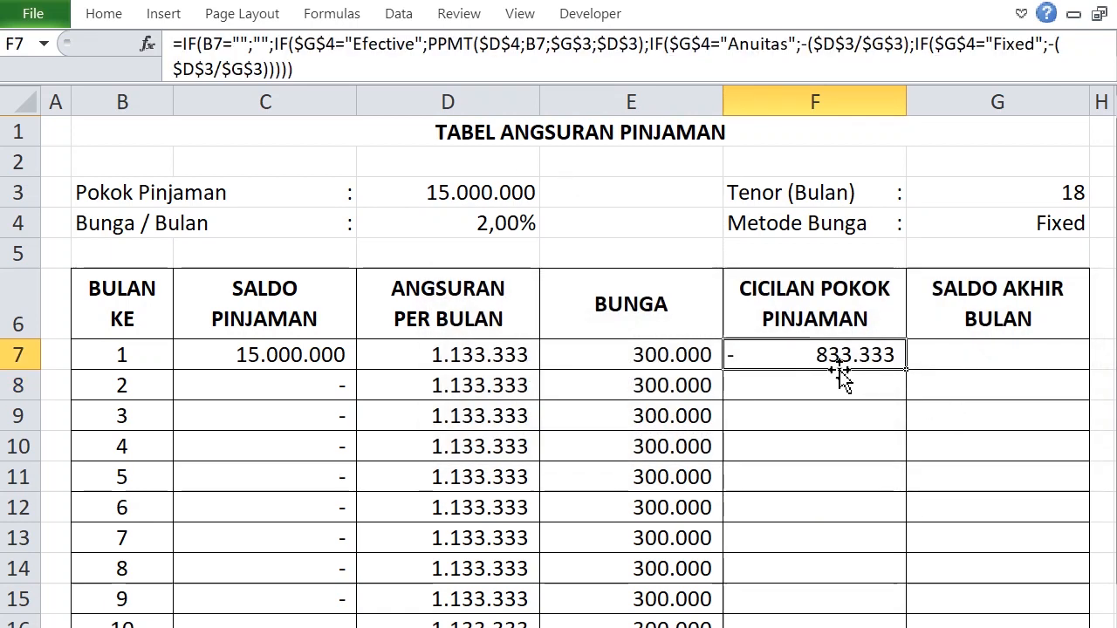
{"action": "left_click", "coordinate": [182, 44]}
{"action": "type", "text": "ABS("}
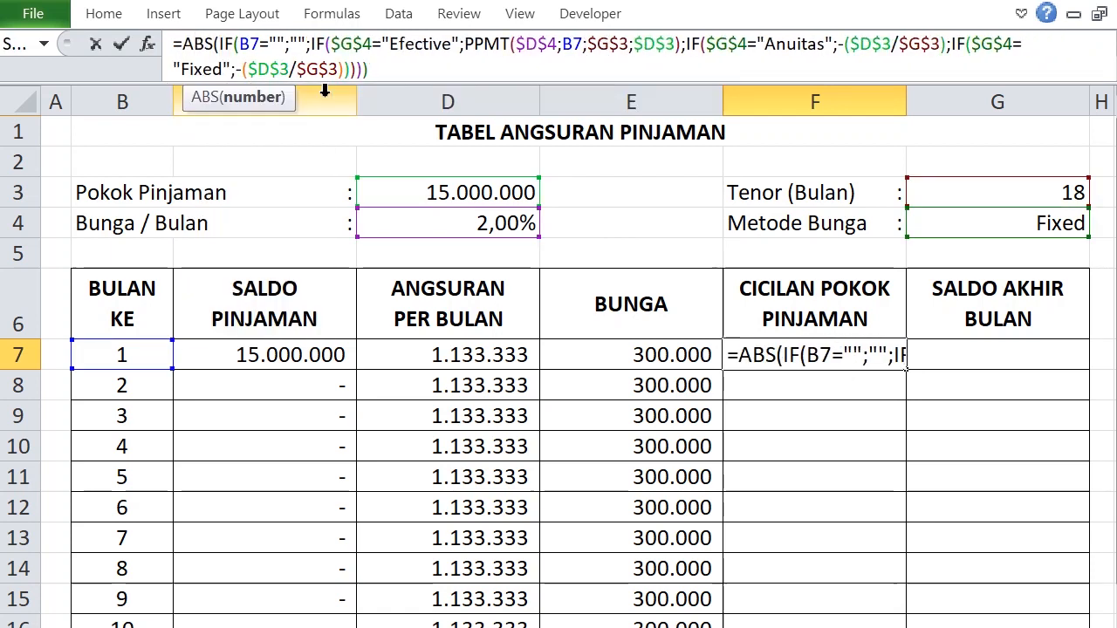
{"action": "type", "text": ")"}
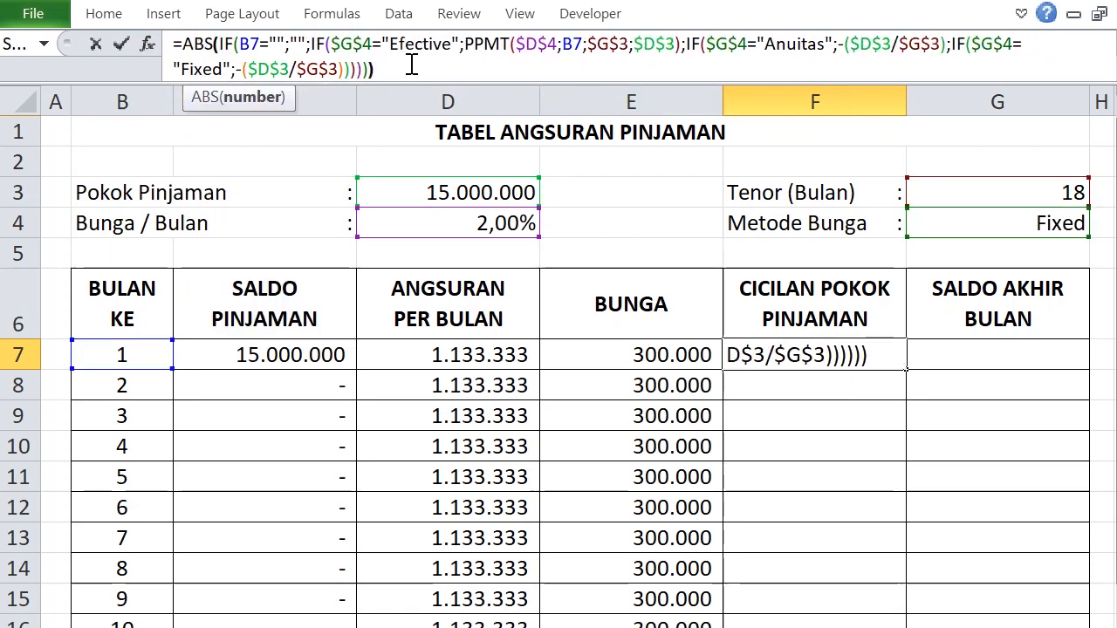
{"action": "key", "text": "Return"}
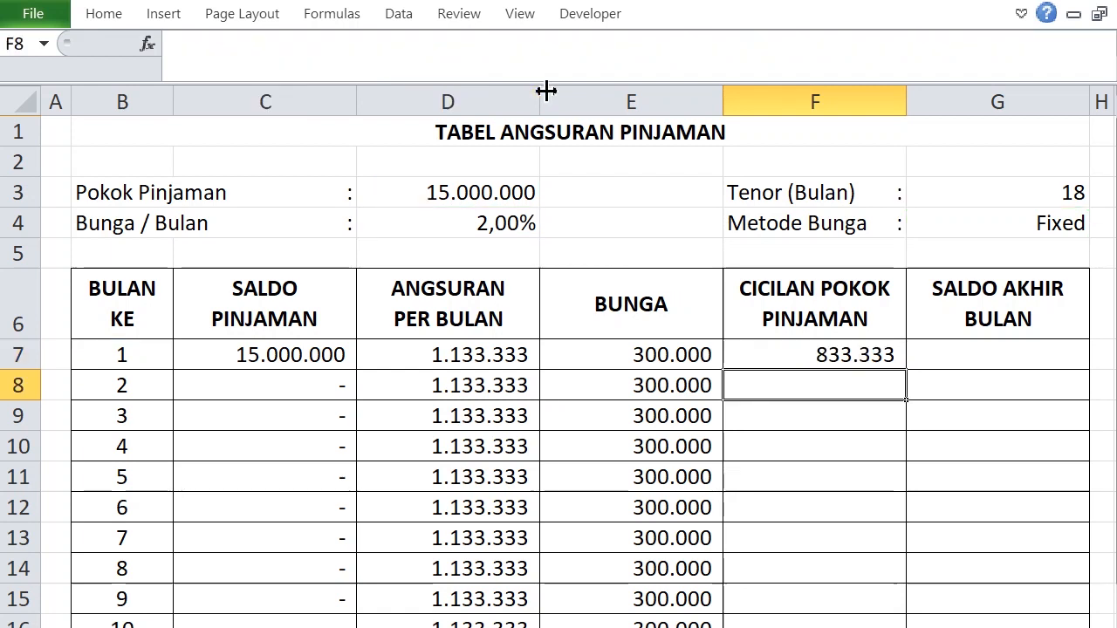
Step: Fill the F7 formula down the CICILAN POKOK PINJAMAN column of the table
{"action": "left_click", "coordinate": [853, 358]}
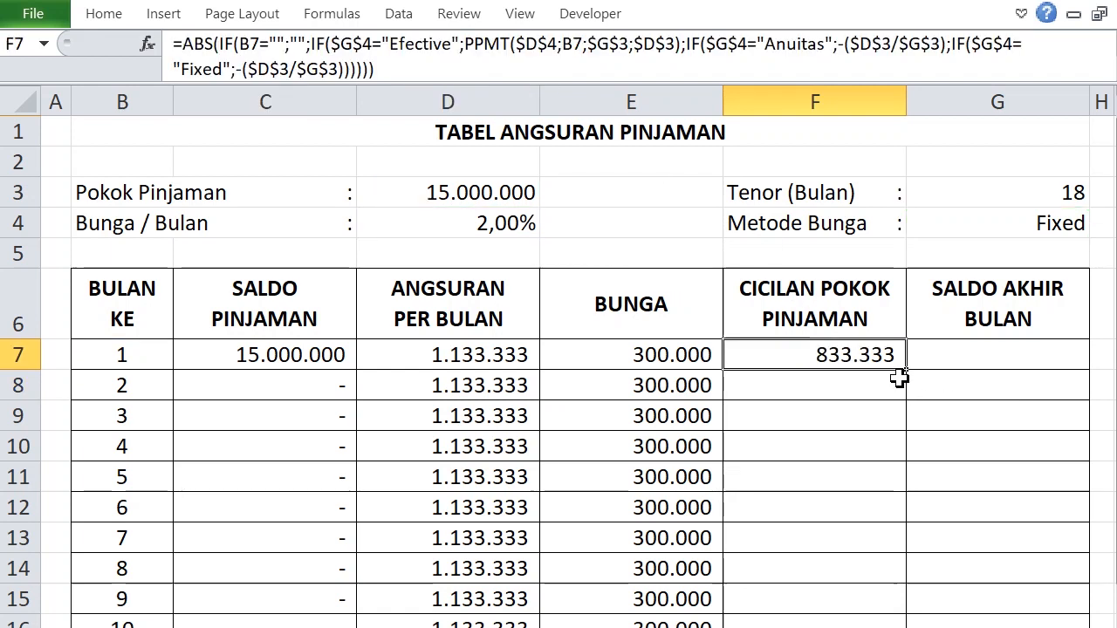
{"action": "left_click_drag", "start_coordinate": [907, 372], "coordinate": [870, 621]}
{"action": "scroll", "coordinate": [919, 571], "scroll_direction": "up", "scroll_amount": 2}
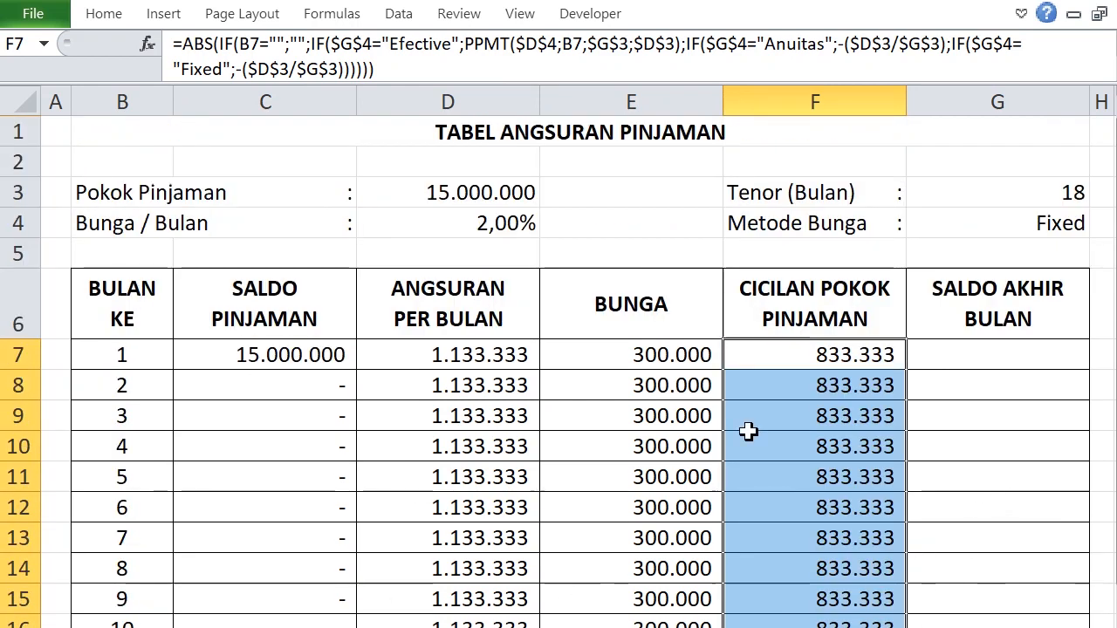
Step: Start the G7 formula under SALDO AKHIR BULAN with =IF(B7="";""; using a relative reference to the month number
{"action": "left_click", "coordinate": [1024, 357]}
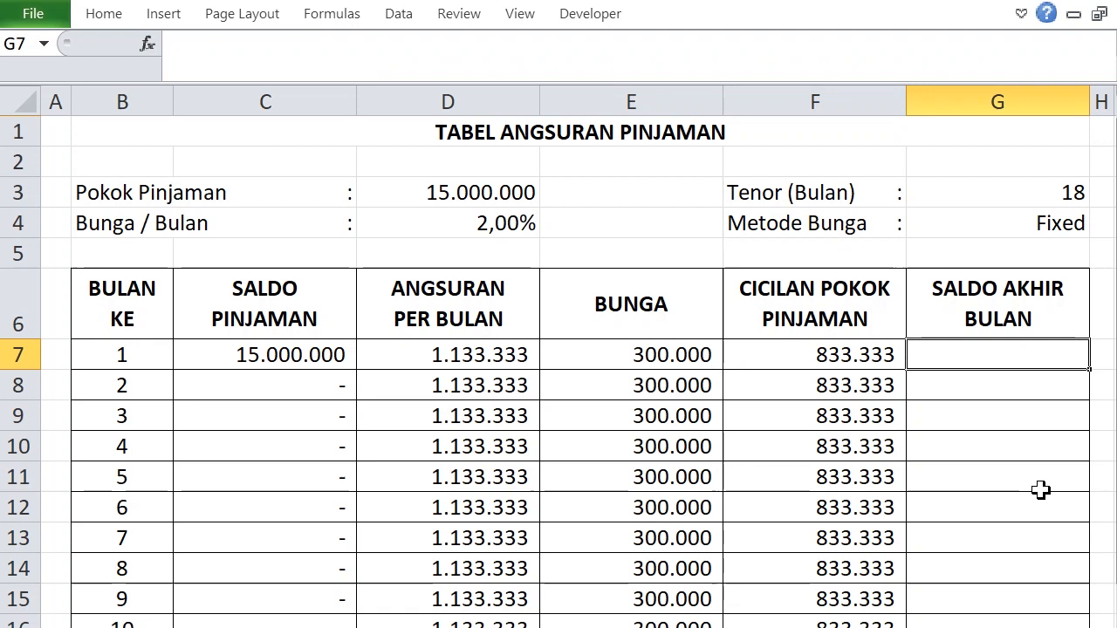
{"action": "type", "text": "="}
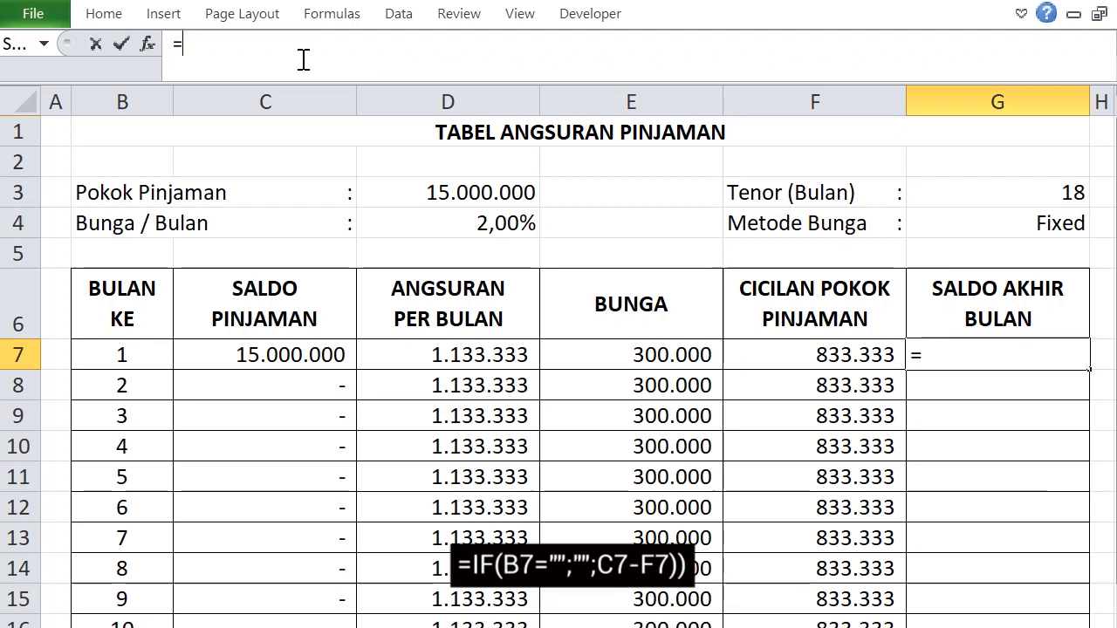
{"action": "type", "text": "IF("}
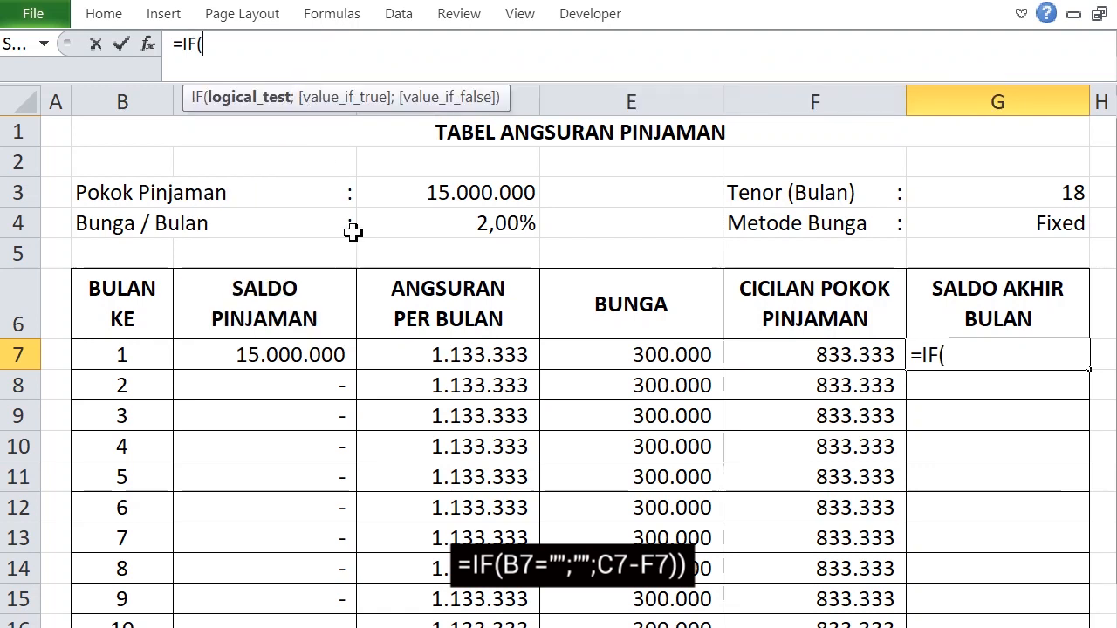
{"action": "left_click", "coordinate": [152, 354]}
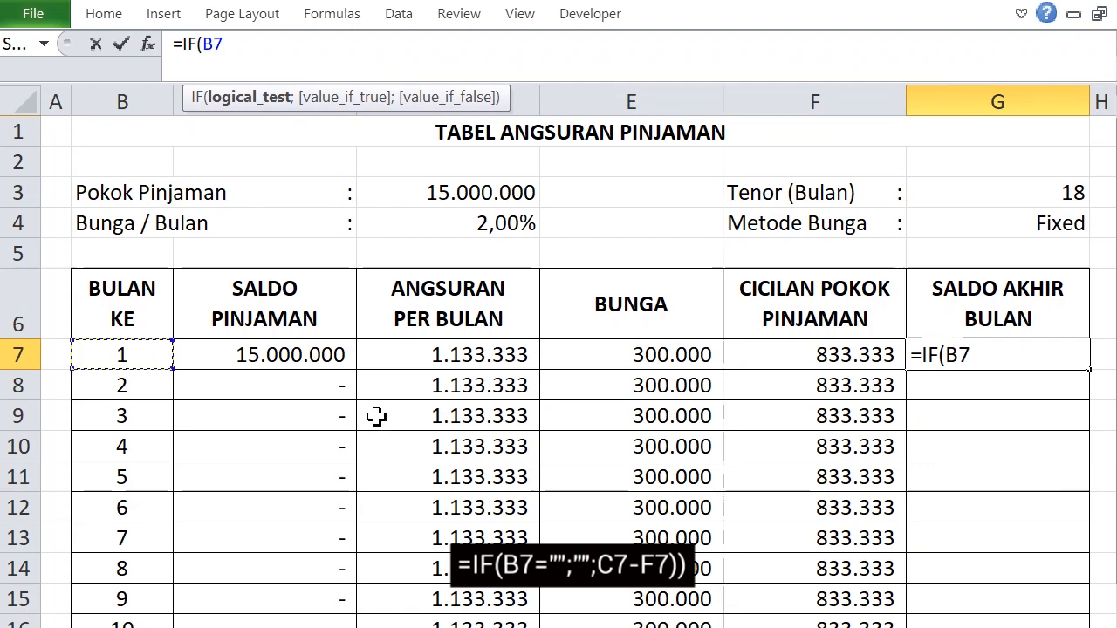
{"action": "type", "text": "=\"\";"}
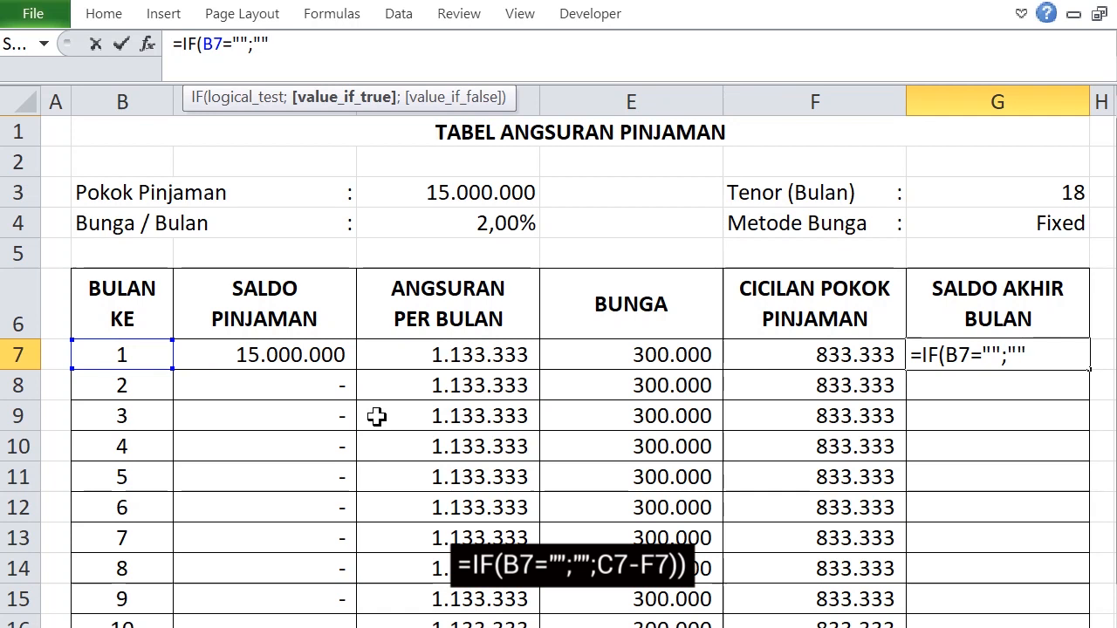
{"action": "type", "text": "\"\";"}
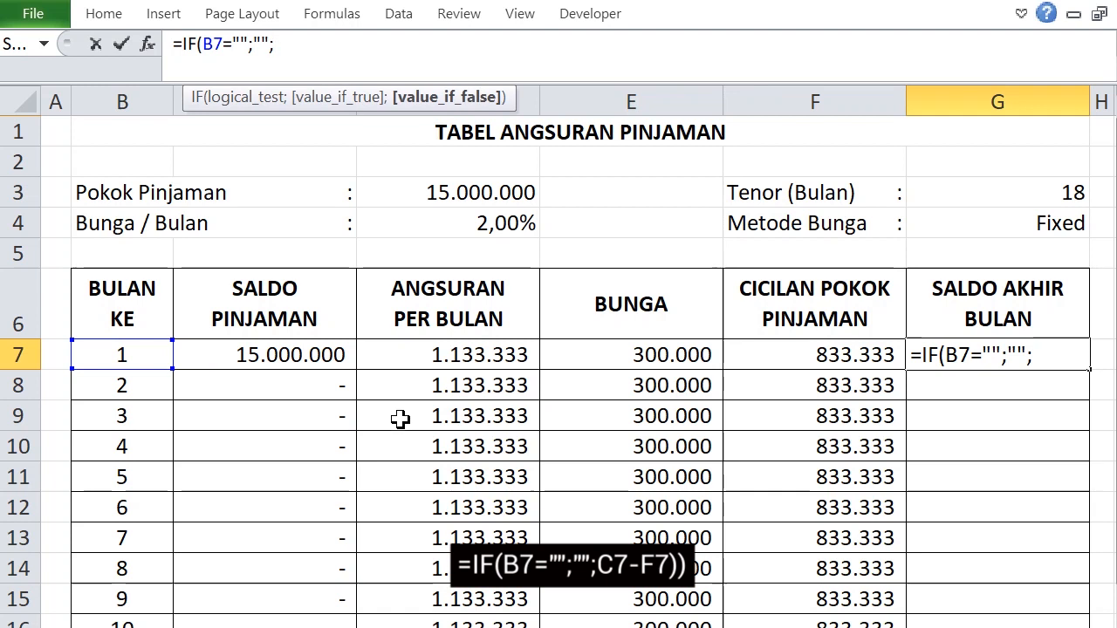
Step: Complete the G7 formula with C7-F7 as the value if false and enter it, accepting the proposed correction
{"action": "left_click", "coordinate": [324, 357]}
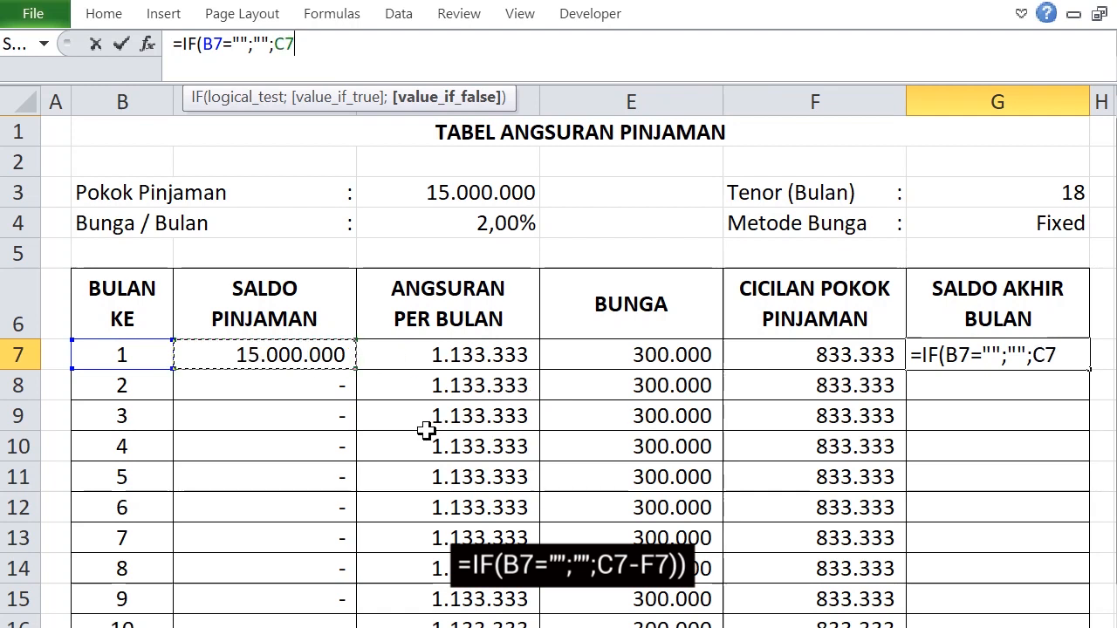
{"action": "type", "text": "-"}
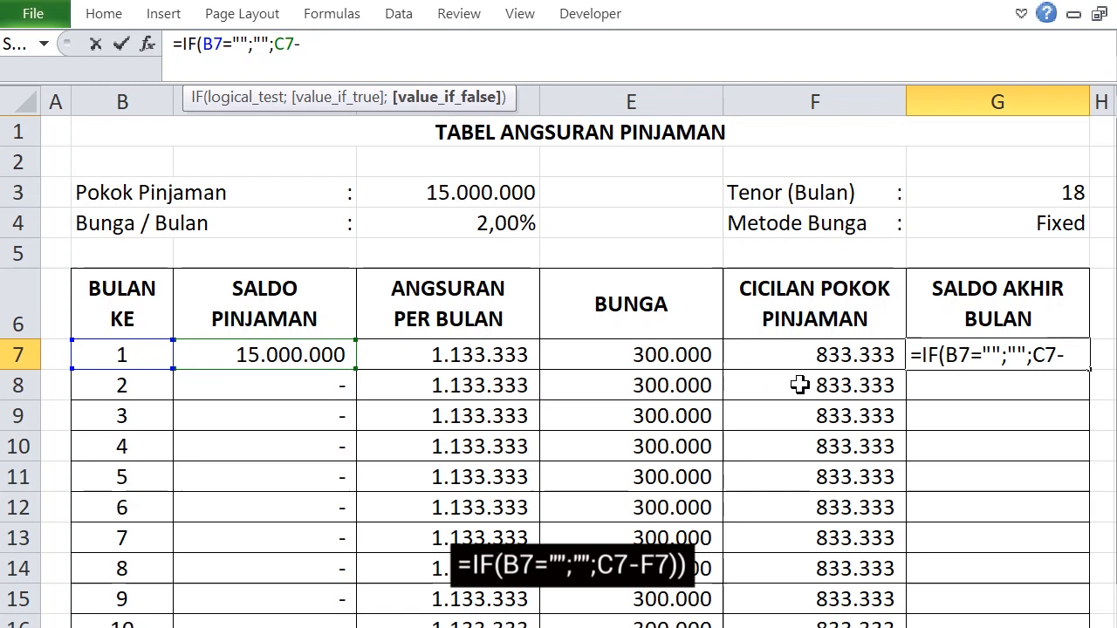
{"action": "left_click", "coordinate": [827, 358]}
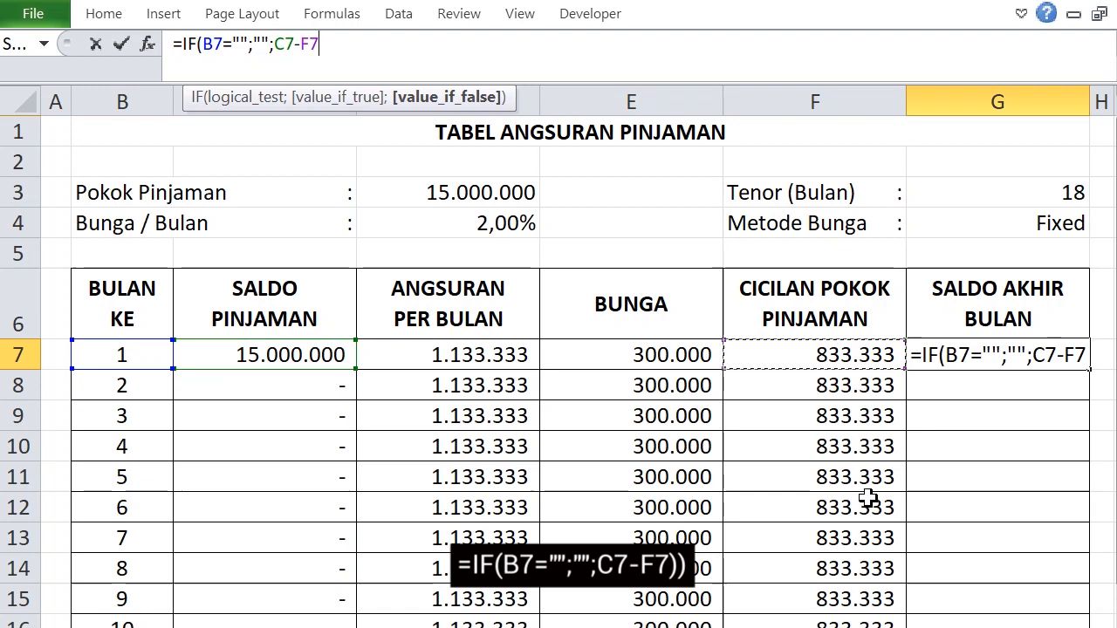
{"action": "type", "text": "))"}
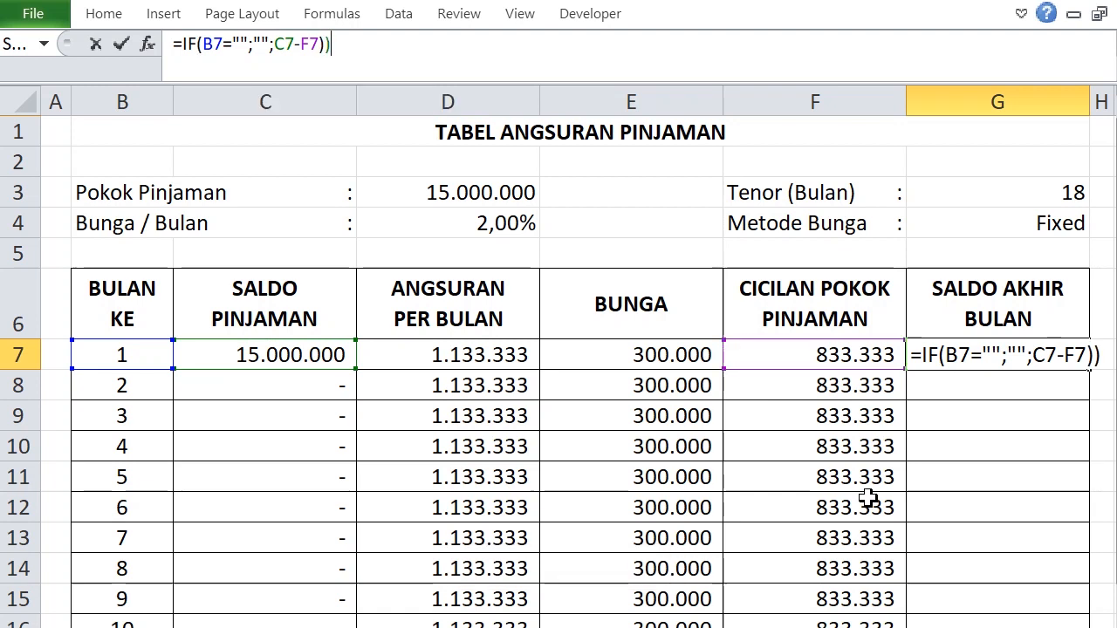
{"action": "key", "text": "Return"}
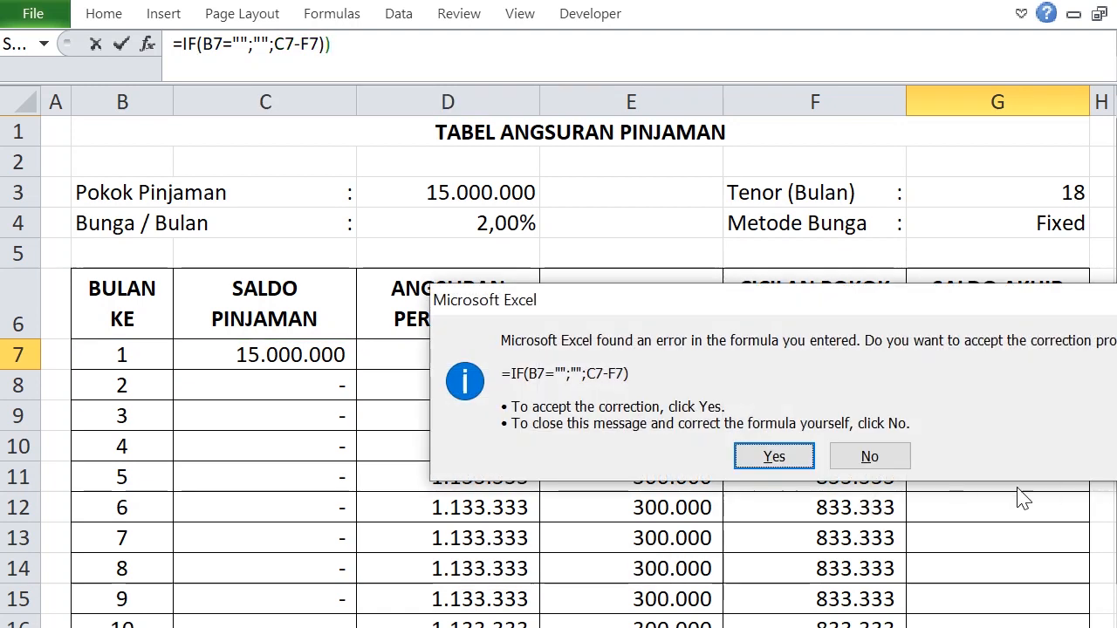
{"action": "left_click", "coordinate": [774, 456]}
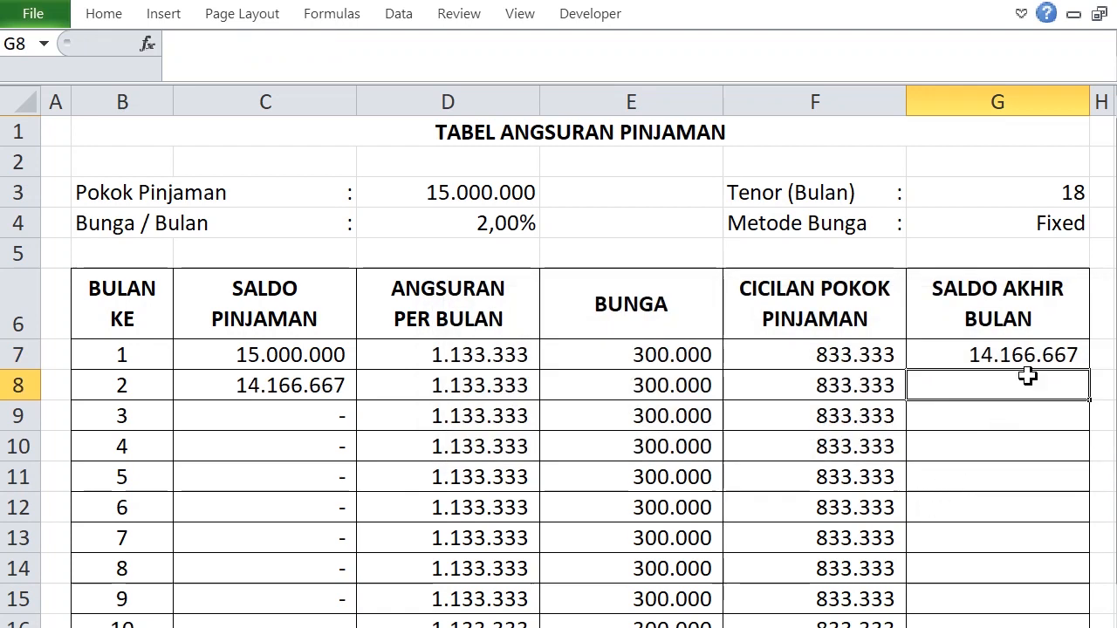
Step: Fill the G7 formula =IF(B7="";"";C7-F7) down the SALDO AKHIR BULAN column
{"action": "left_click", "coordinate": [1041, 353]}
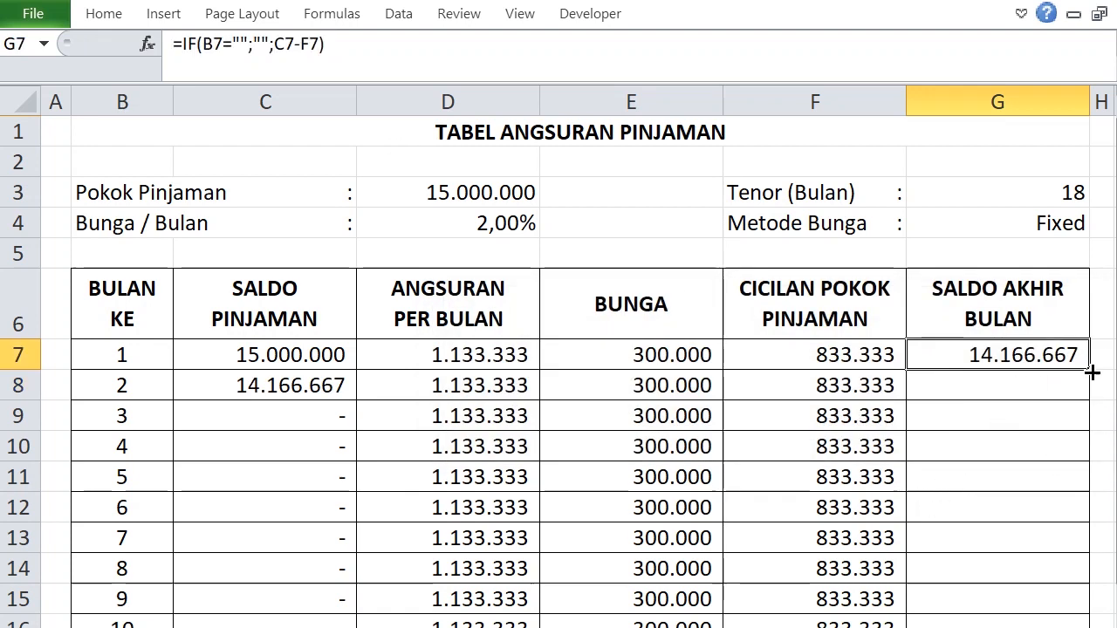
{"action": "left_click_drag", "start_coordinate": [1092, 373], "coordinate": [1091, 623]}
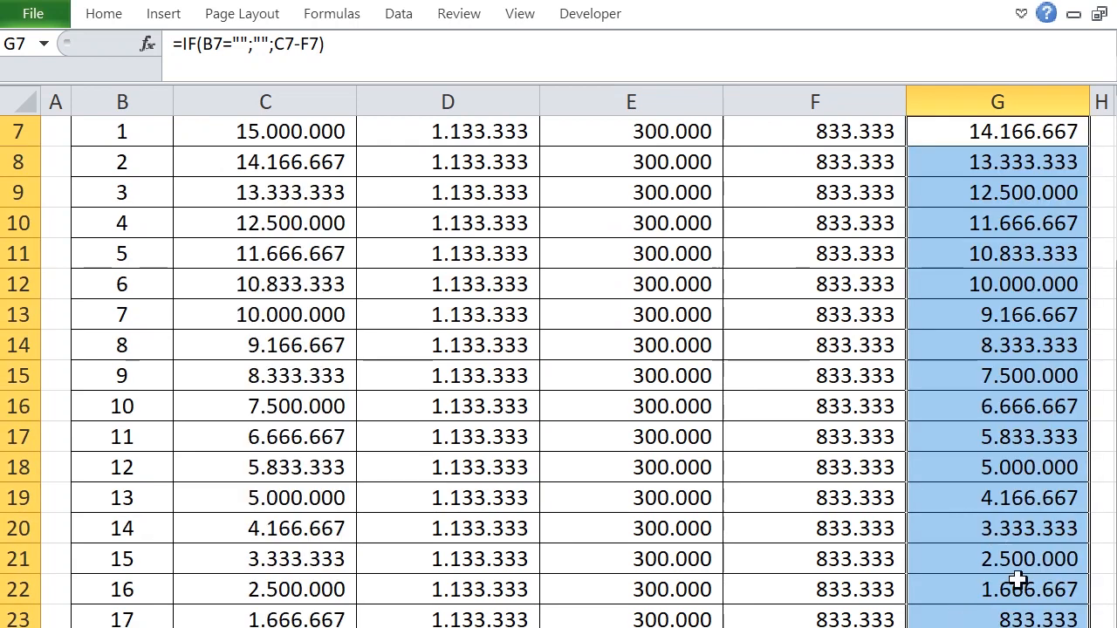
{"action": "scroll", "coordinate": [1018, 581], "scroll_direction": "up", "scroll_amount": 2}
Step: Wrap the whole G7 ending-balance formula in ABS( )
{"action": "left_click", "coordinate": [960, 361]}
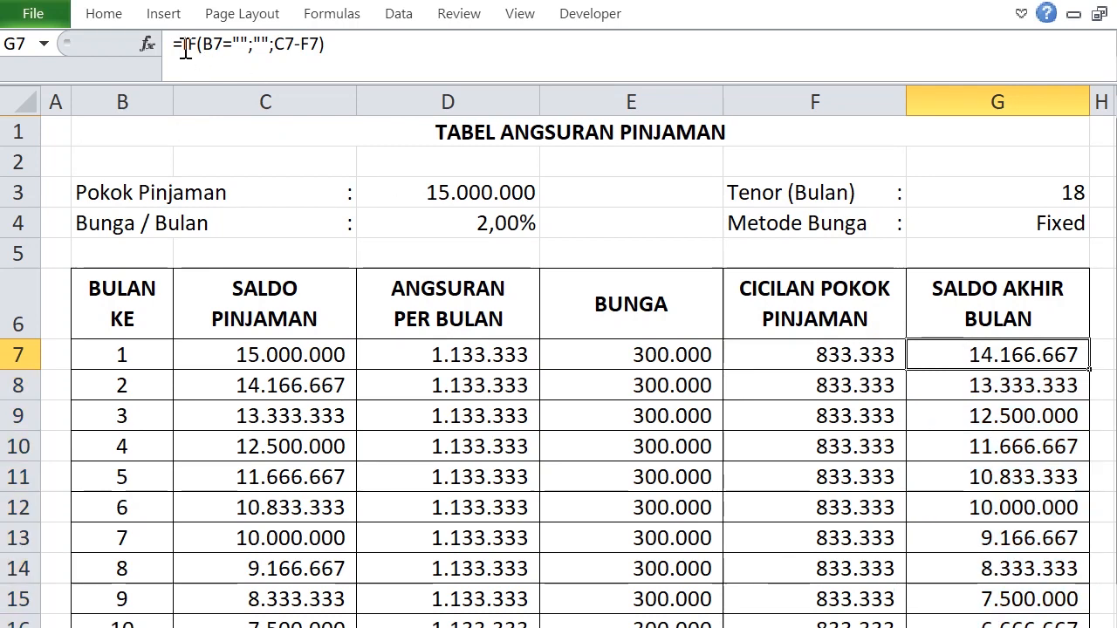
{"action": "left_click", "coordinate": [185, 49]}
{"action": "type", "text": "ABS("}
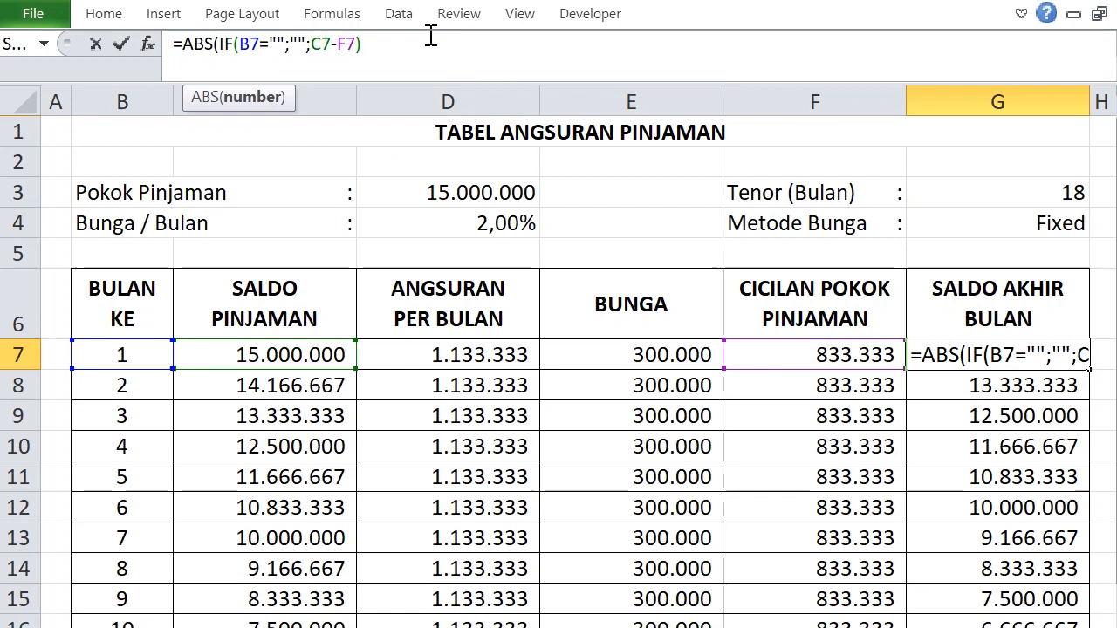
{"action": "key", "text": "Return"}
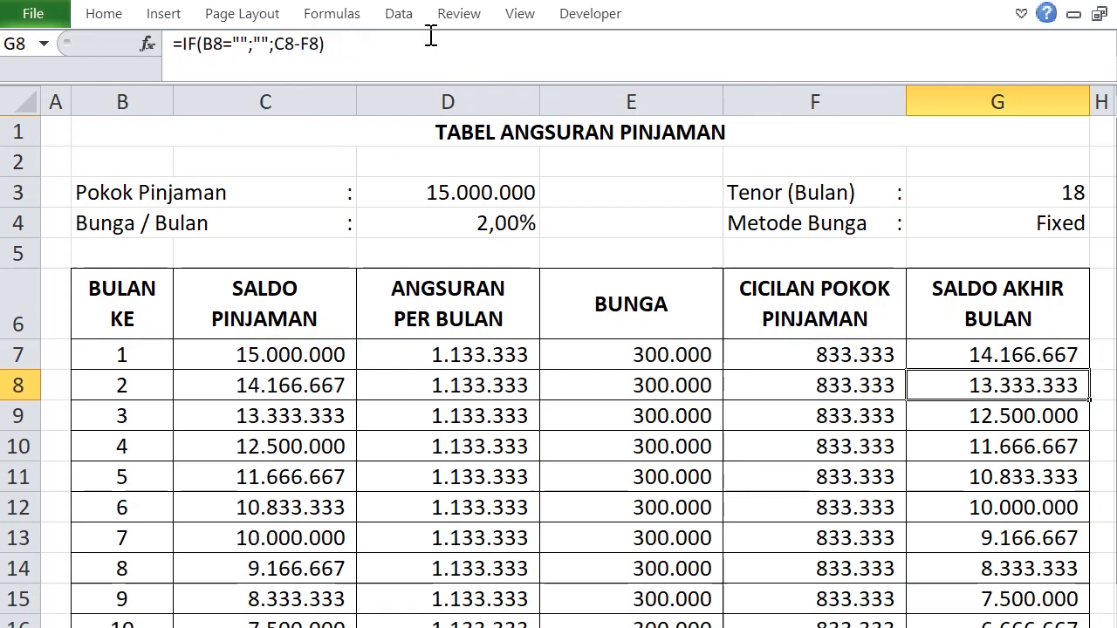
Step: Fill the ABS version of the G7 formula down the SALDO AKHIR BULAN column and check the filled rows
{"action": "left_click", "coordinate": [1022, 360]}
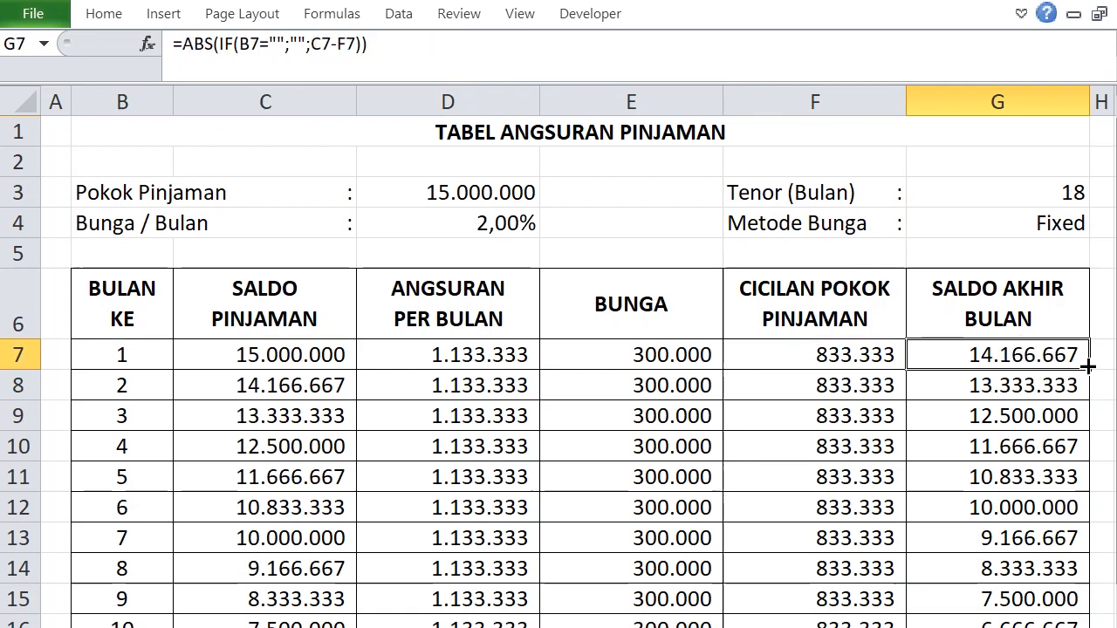
{"action": "left_click_drag", "start_coordinate": [1089, 369], "coordinate": [1075, 622]}
{"action": "scroll", "coordinate": [862, 524], "scroll_direction": "up", "scroll_amount": 2}
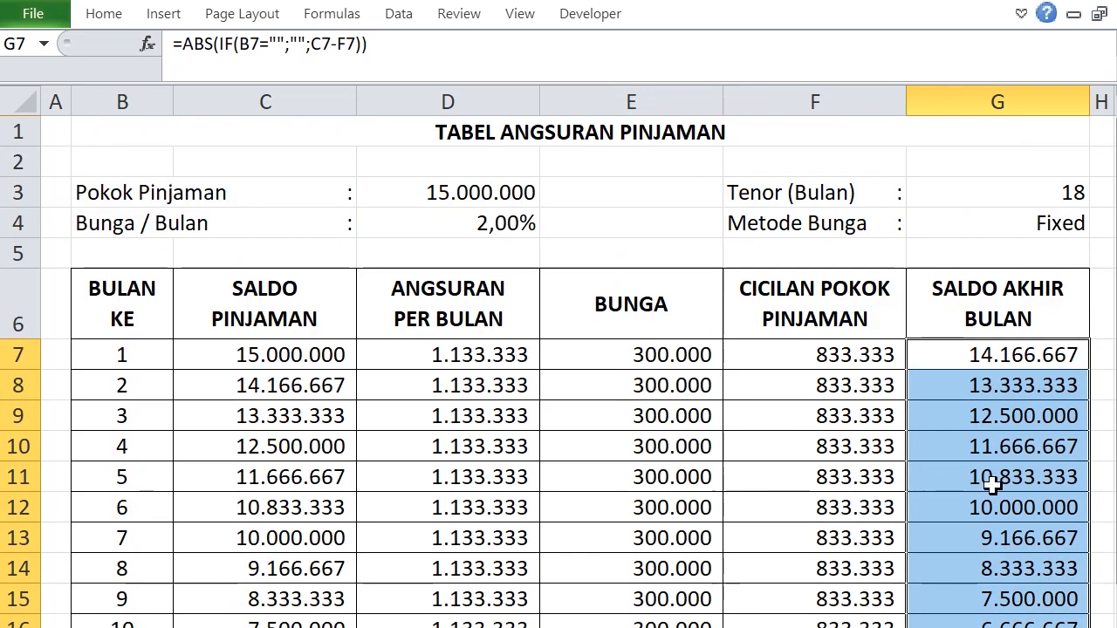
{"action": "scroll", "coordinate": [998, 486], "scroll_direction": "down", "scroll_amount": 4}
{"action": "scroll", "coordinate": [907, 491], "scroll_direction": "up", "scroll_amount": 4}
{"action": "left_click", "coordinate": [867, 410]}
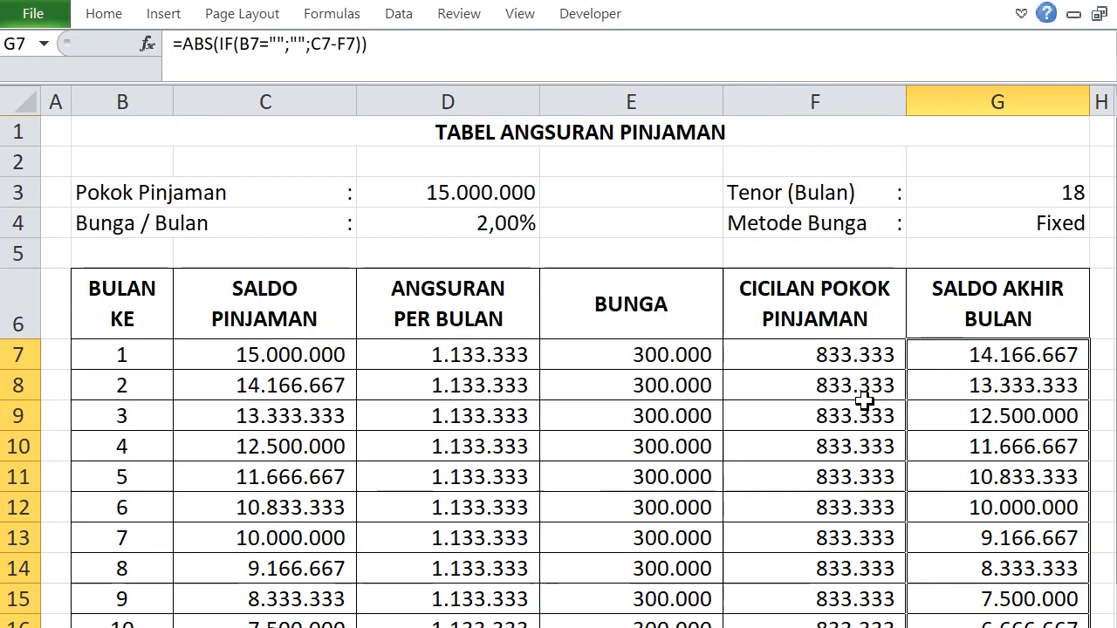
Step: Set Metode Bunga in G4 to Efective and review the recalculated table rows
{"action": "left_click", "coordinate": [1027, 225]}
{"action": "left_click", "coordinate": [1094, 225]}
{"action": "left_click", "coordinate": [1051, 253]}
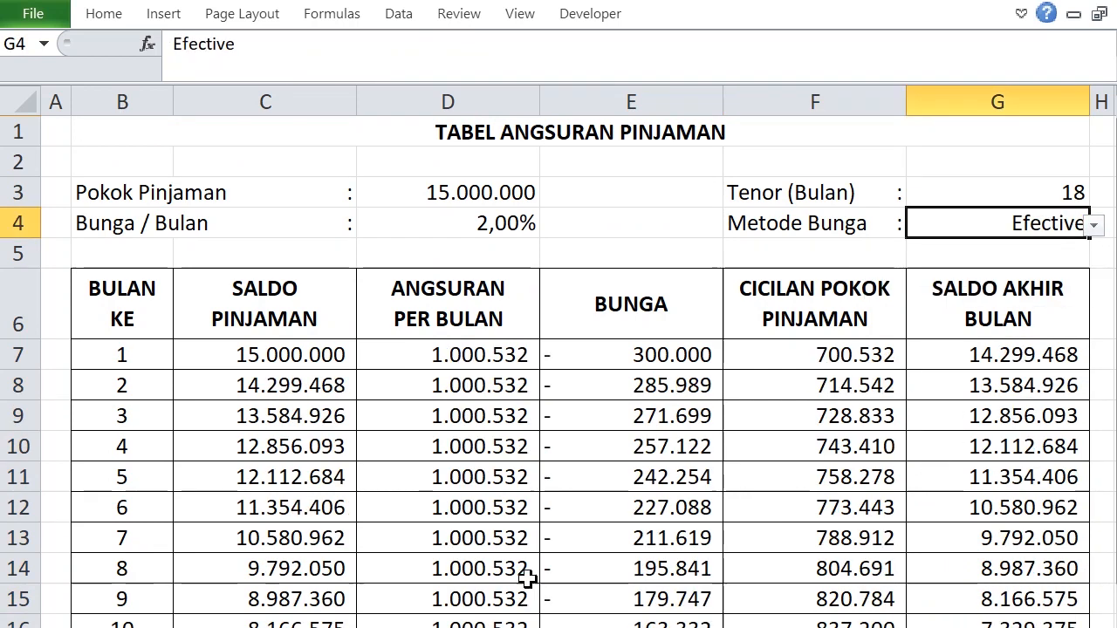
{"action": "scroll", "coordinate": [663, 436], "scroll_direction": "down", "scroll_amount": 3}
{"action": "scroll", "coordinate": [798, 477], "scroll_direction": "up", "scroll_amount": 3}
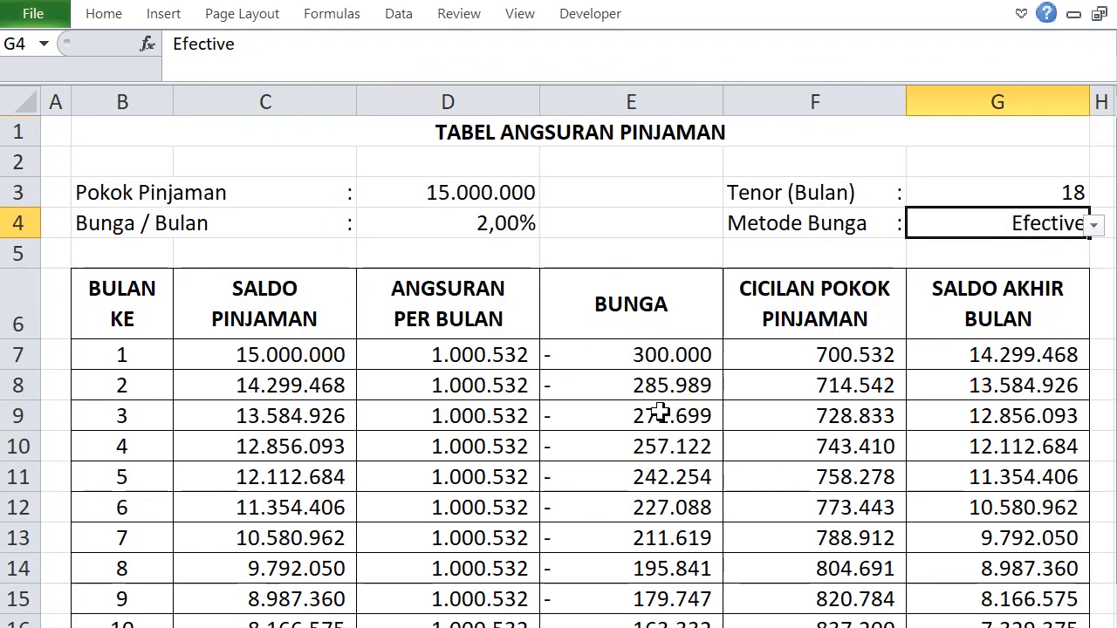
Step: Wrap the whole E7 interest formula in ABS( ) to turn the interest into a positive number
{"action": "left_click", "coordinate": [640, 355]}
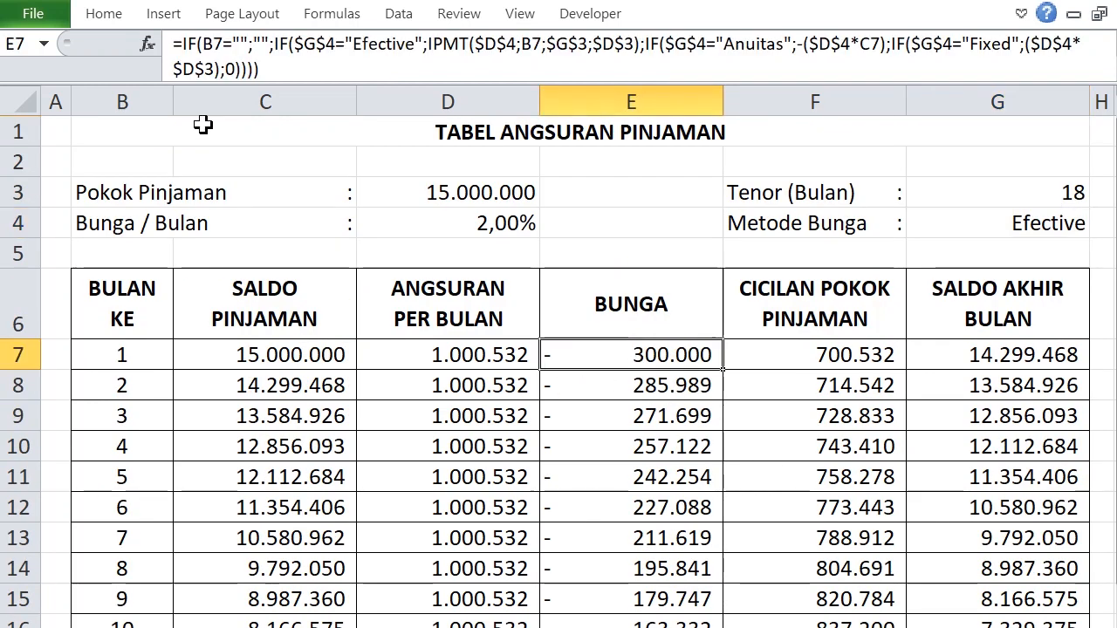
{"action": "left_click", "coordinate": [183, 44]}
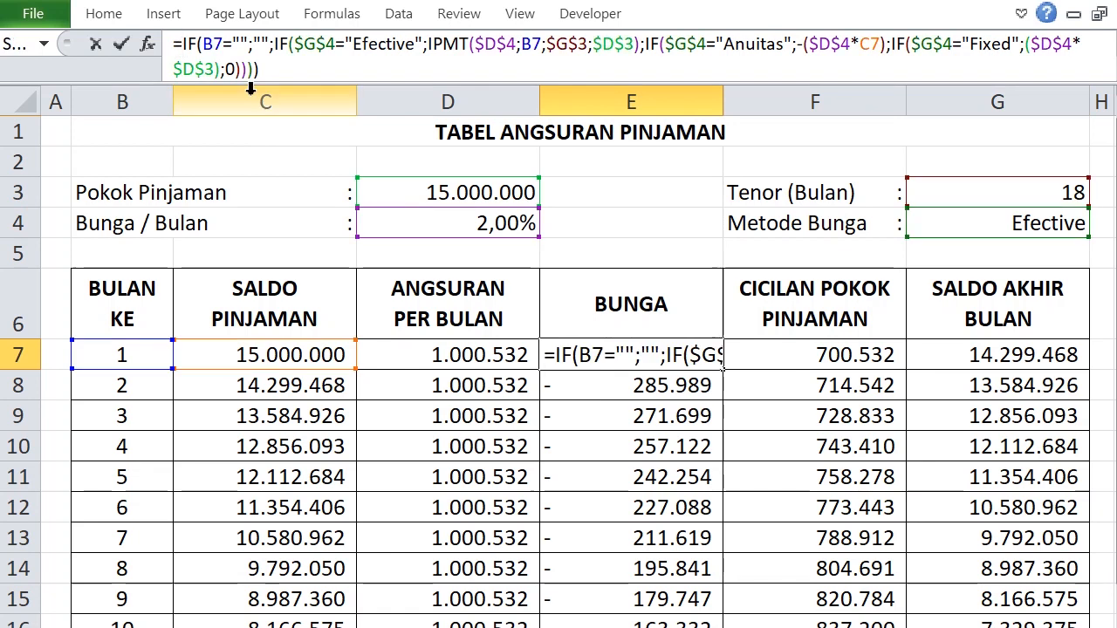
{"action": "type", "text": "ABS("}
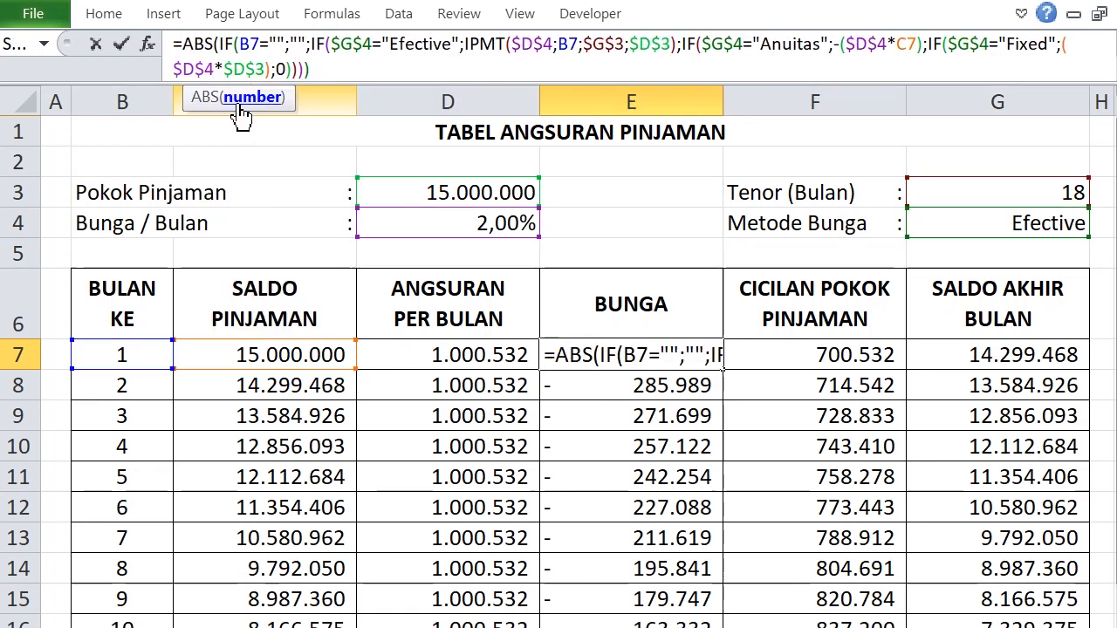
{"action": "type", "text": ")"}
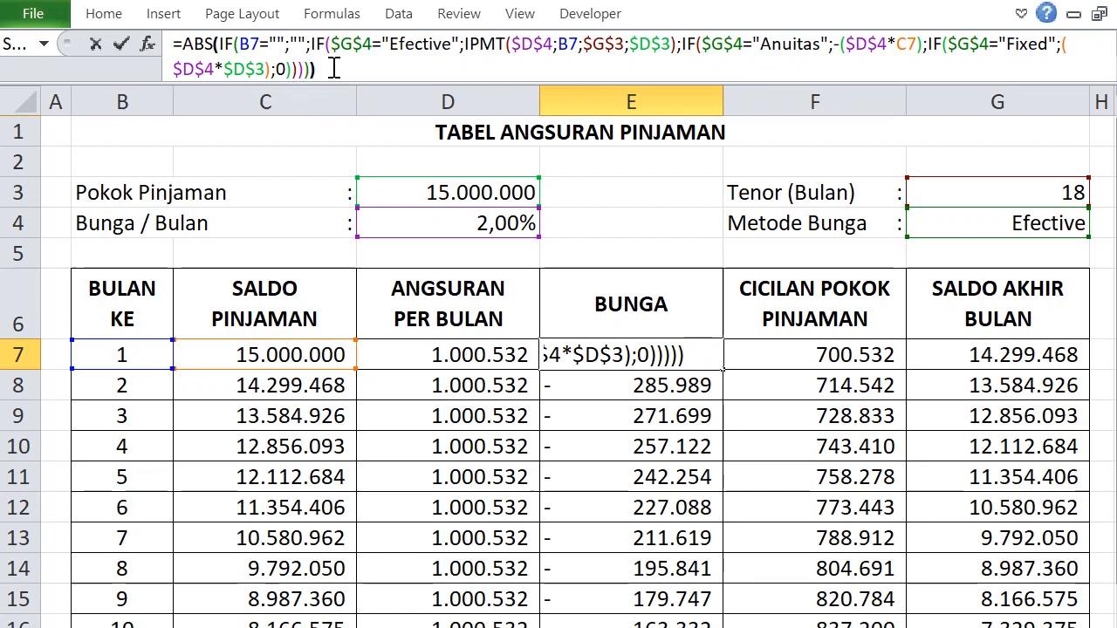
{"action": "key", "text": "Return"}
Step: Fill the E7 formula down the BUNGA column of the table
{"action": "left_click", "coordinate": [674, 342]}
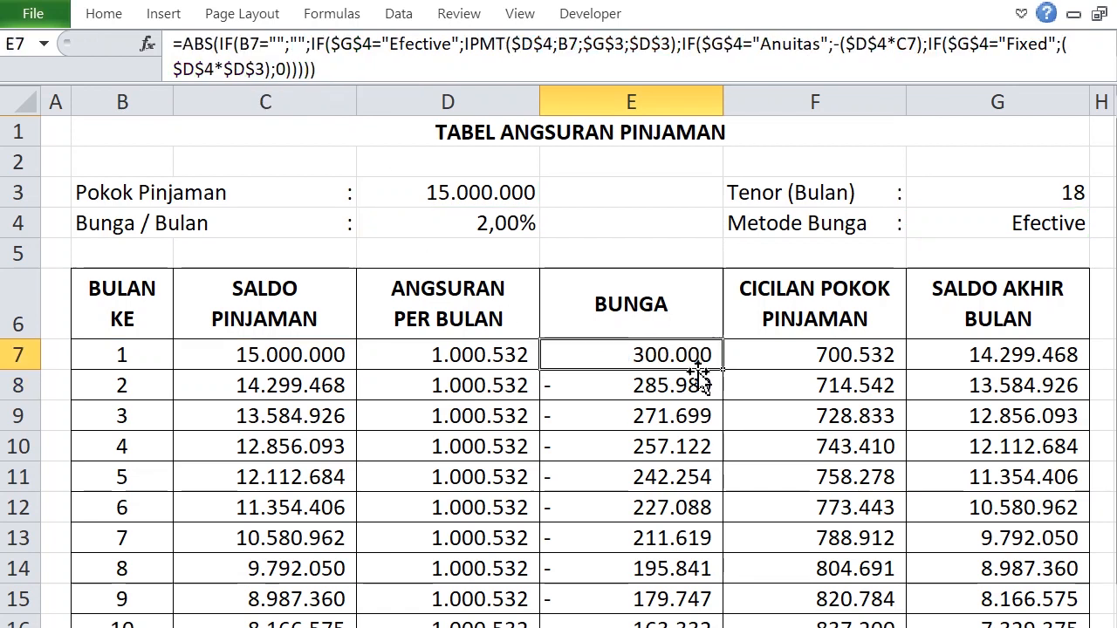
{"action": "left_click_drag", "start_coordinate": [723, 370], "coordinate": [719, 627]}
{"action": "scroll", "coordinate": [861, 420], "scroll_direction": "up", "scroll_amount": 2}
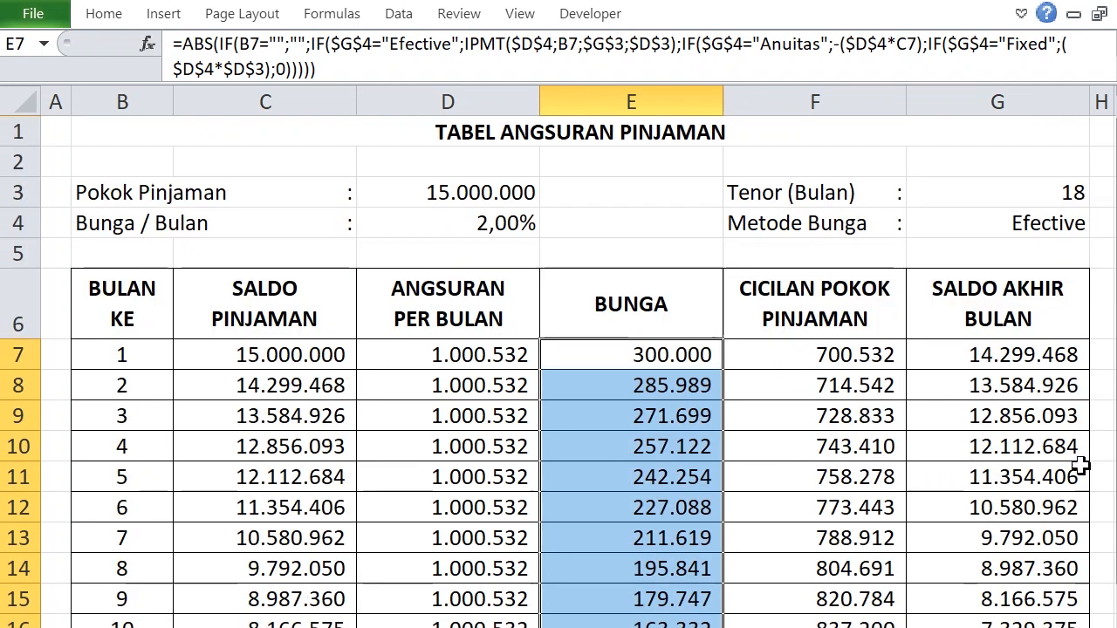
Step: Set Metode Bunga in G4 to Anuitas and review the recalculated table rows
{"action": "left_click", "coordinate": [1065, 220]}
{"action": "left_click", "coordinate": [1093, 225]}
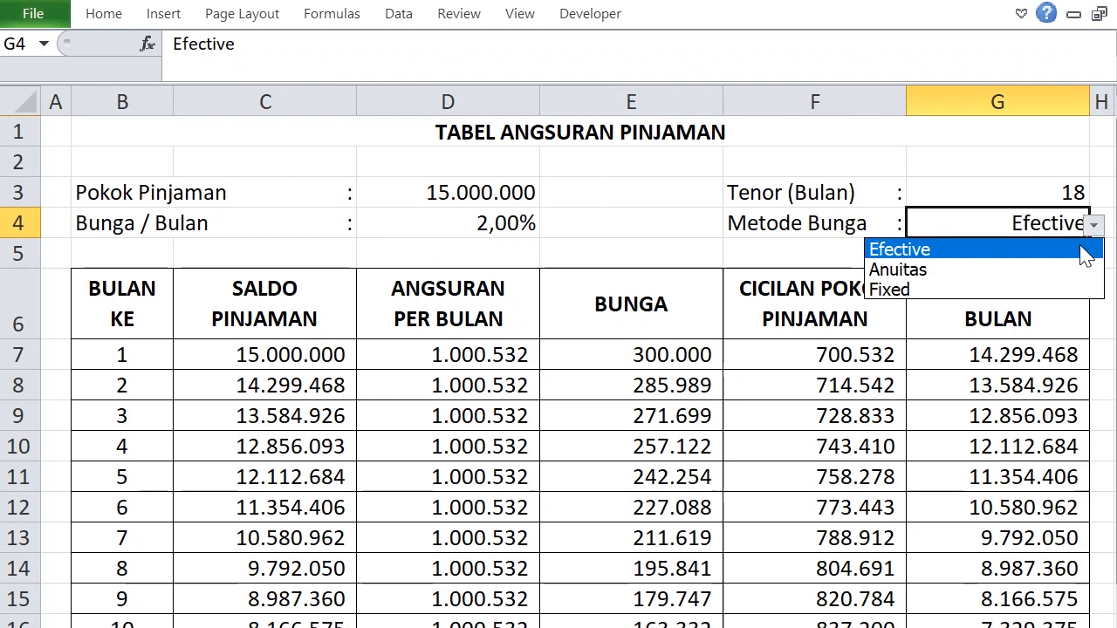
{"action": "left_click", "coordinate": [1071, 268]}
{"action": "scroll", "coordinate": [823, 581], "scroll_direction": "down", "scroll_amount": 3}
{"action": "scroll", "coordinate": [823, 568], "scroll_direction": "up", "scroll_amount": 3}
Step: Set Tenor (Bulan) in G3 to 12 and check the rows beyond the last month
{"action": "left_click", "coordinate": [978, 190]}
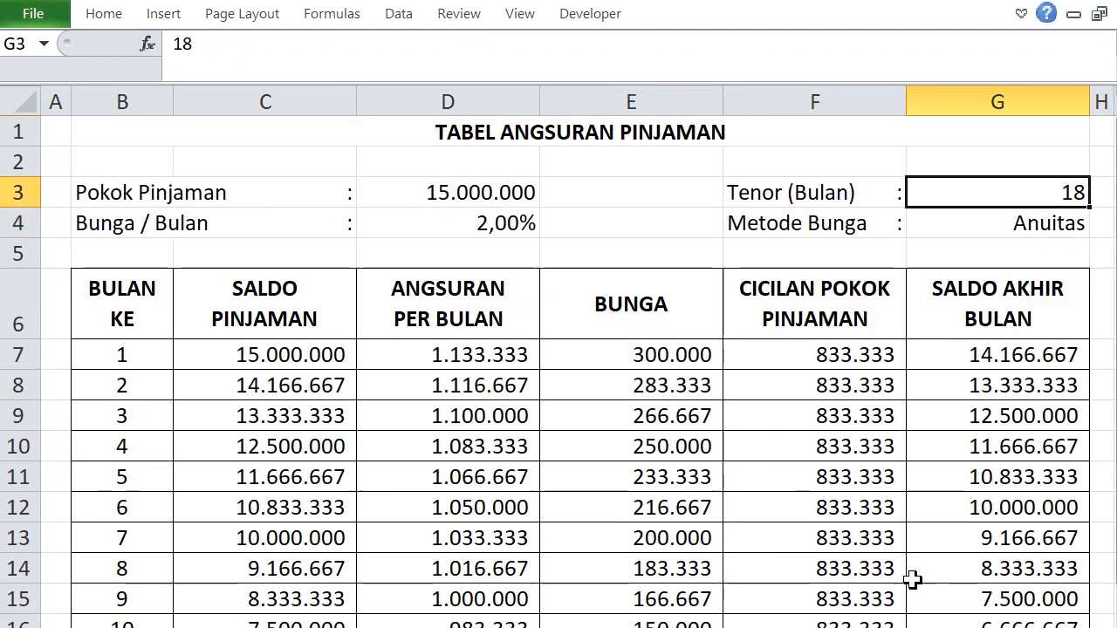
{"action": "type", "text": "1"}
{"action": "key", "text": "Return"}
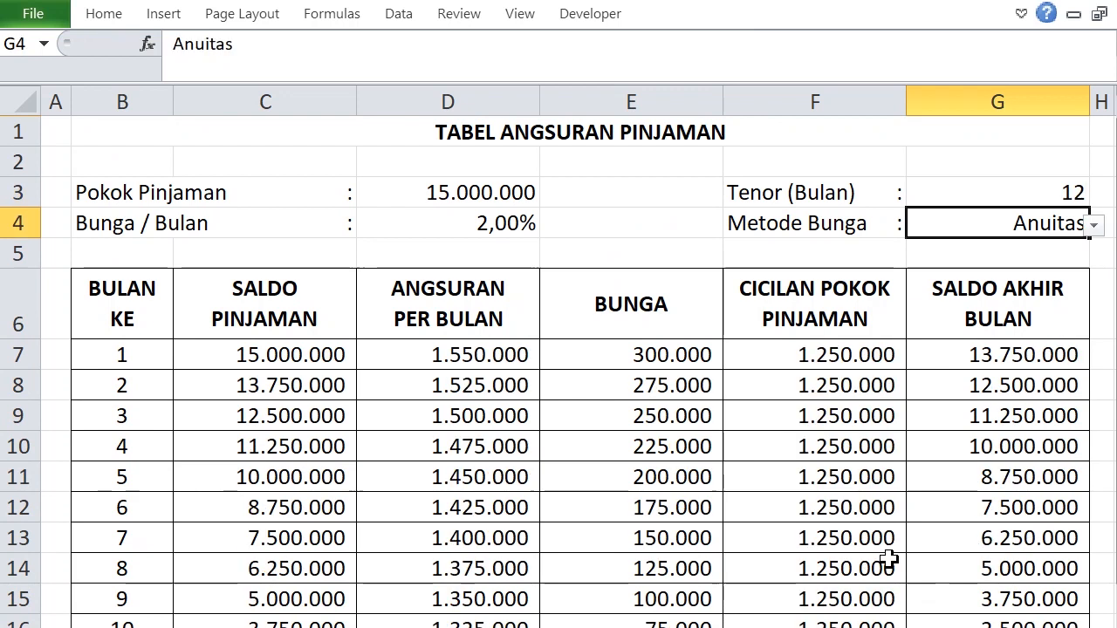
{"action": "scroll", "coordinate": [440, 432], "scroll_direction": "down", "scroll_amount": 2}
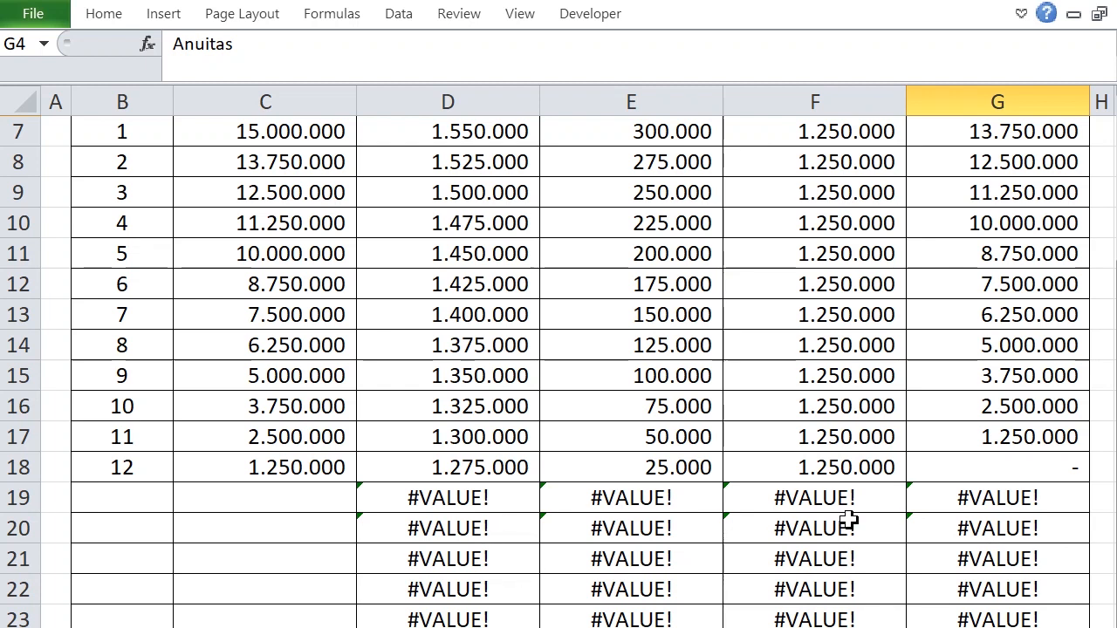
{"action": "scroll", "coordinate": [439, 531], "scroll_direction": "up", "scroll_amount": 2}
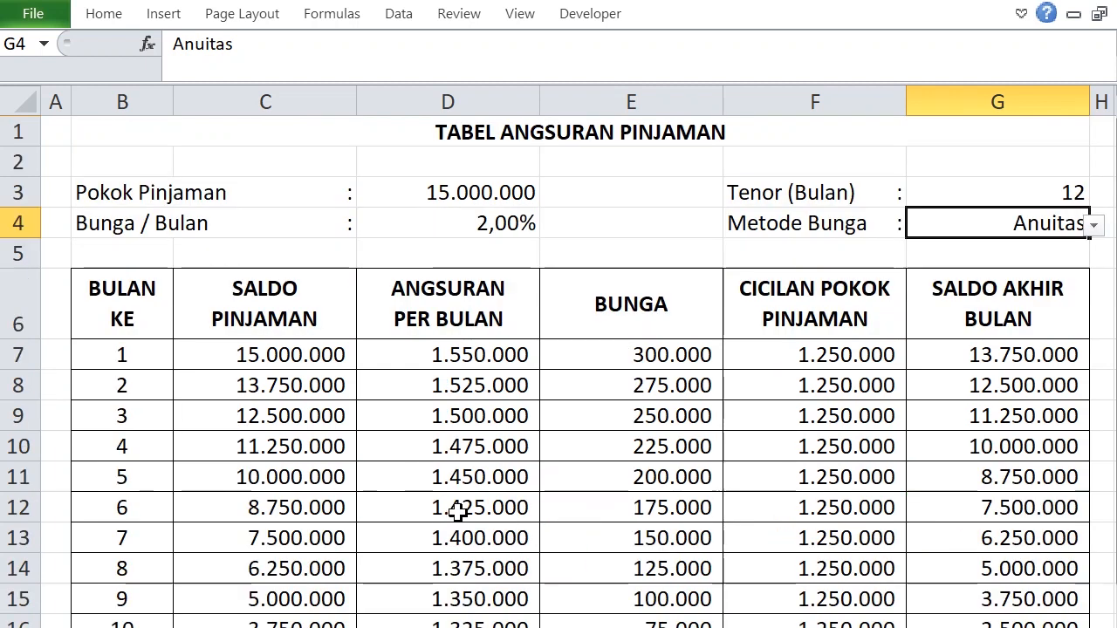
Step: Wrap the D7 installment formula in IFERROR with "" as the value if error
{"action": "left_click", "coordinate": [407, 355]}
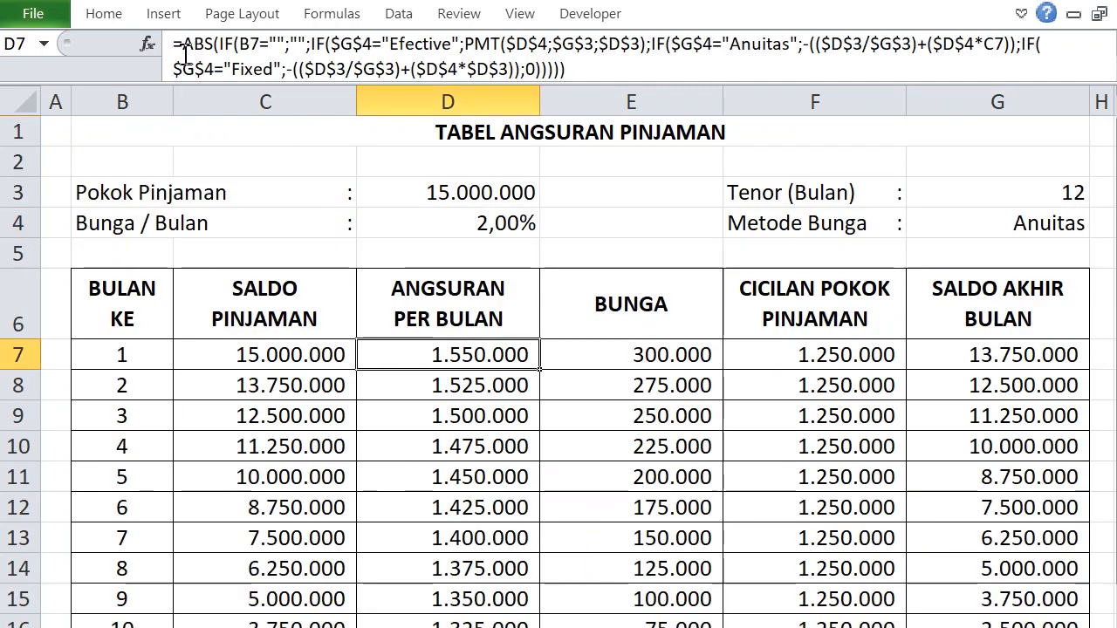
{"action": "left_click", "coordinate": [183, 45]}
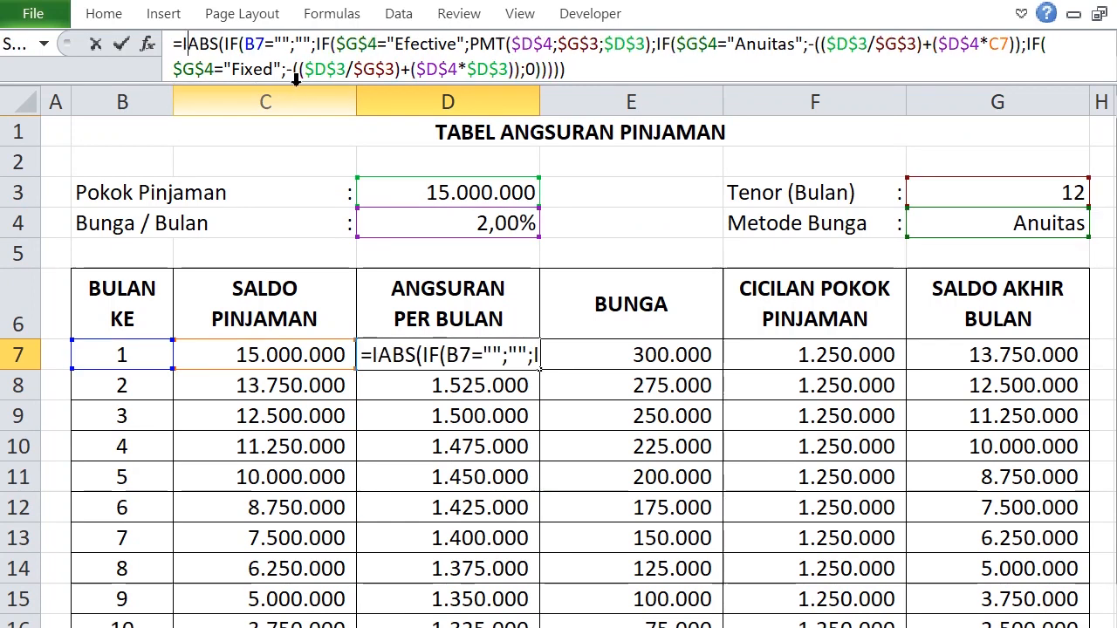
{"action": "type", "text": "IFERR"}
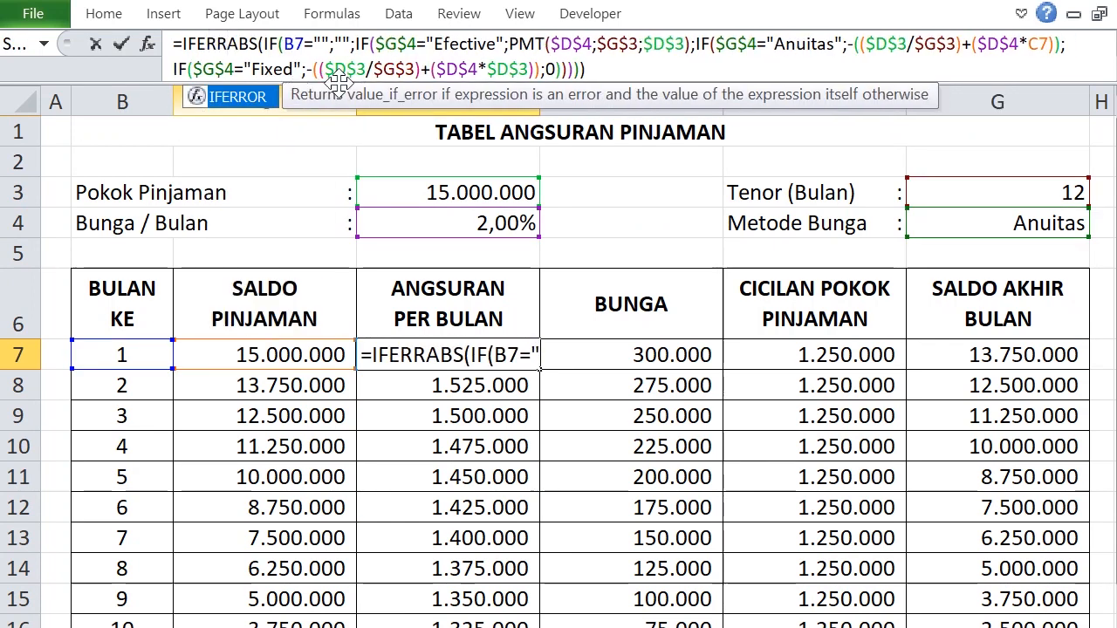
{"action": "double_click", "coordinate": [237, 96]}
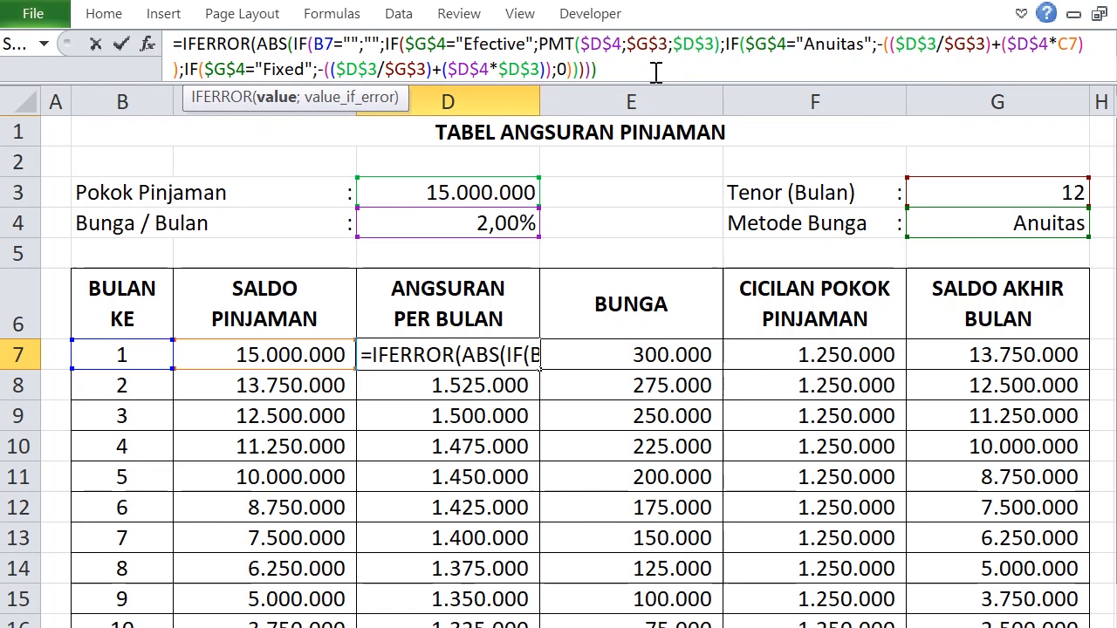
{"action": "left_click", "coordinate": [649, 63]}
{"action": "type", "text": ";\"\""}
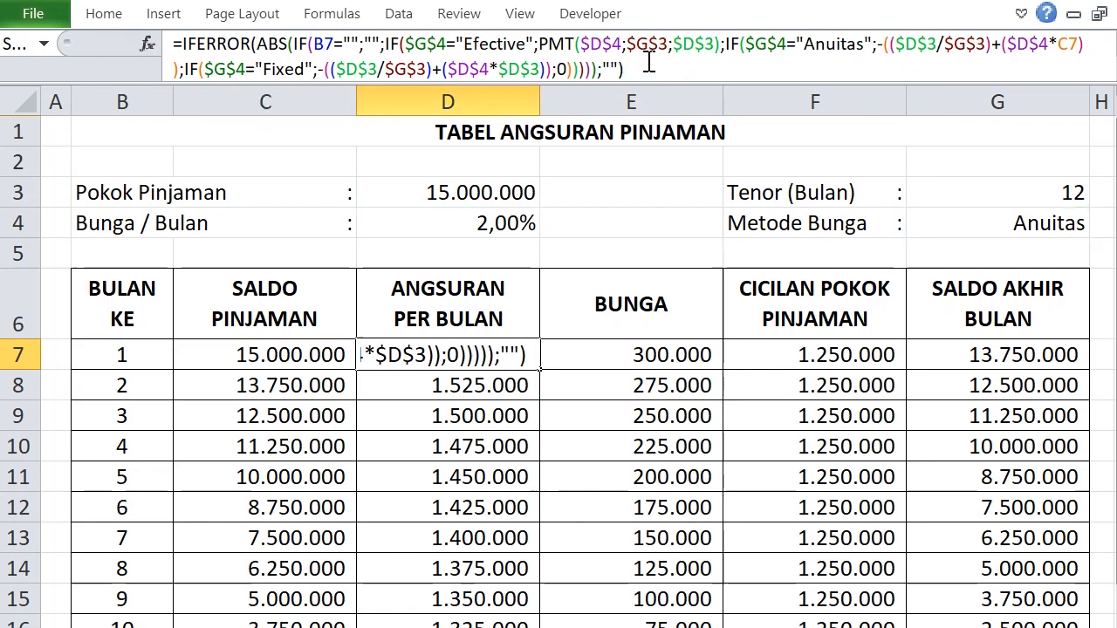
{"action": "key", "text": "Return"}
Step: Wrap the E7 interest formula in IFERROR with "" as the value if error
{"action": "left_click", "coordinate": [650, 349]}
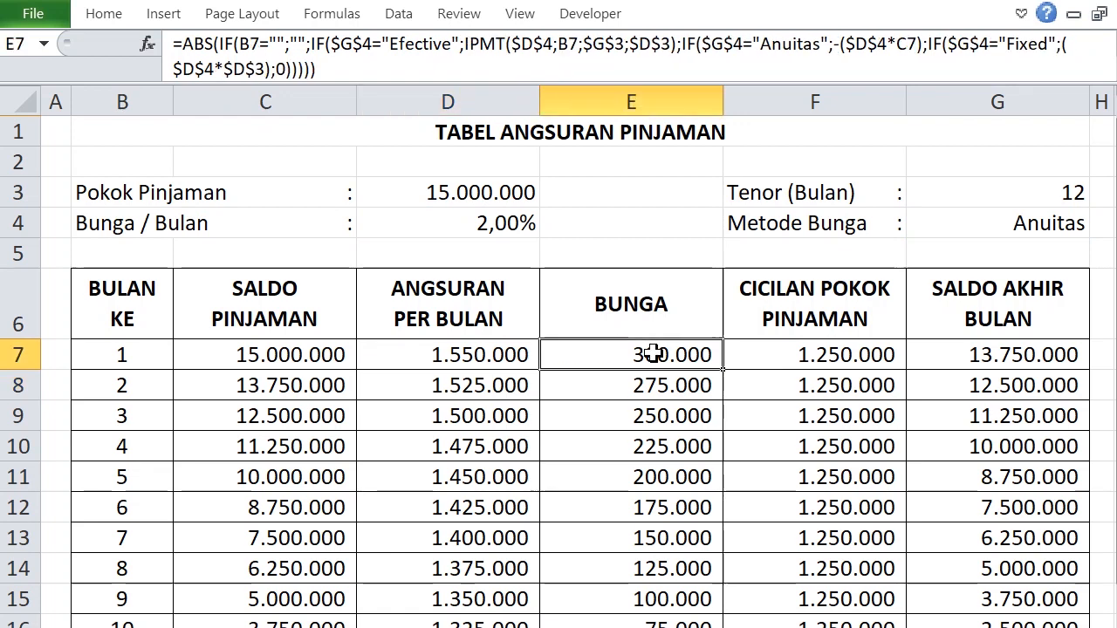
{"action": "left_click", "coordinate": [205, 51]}
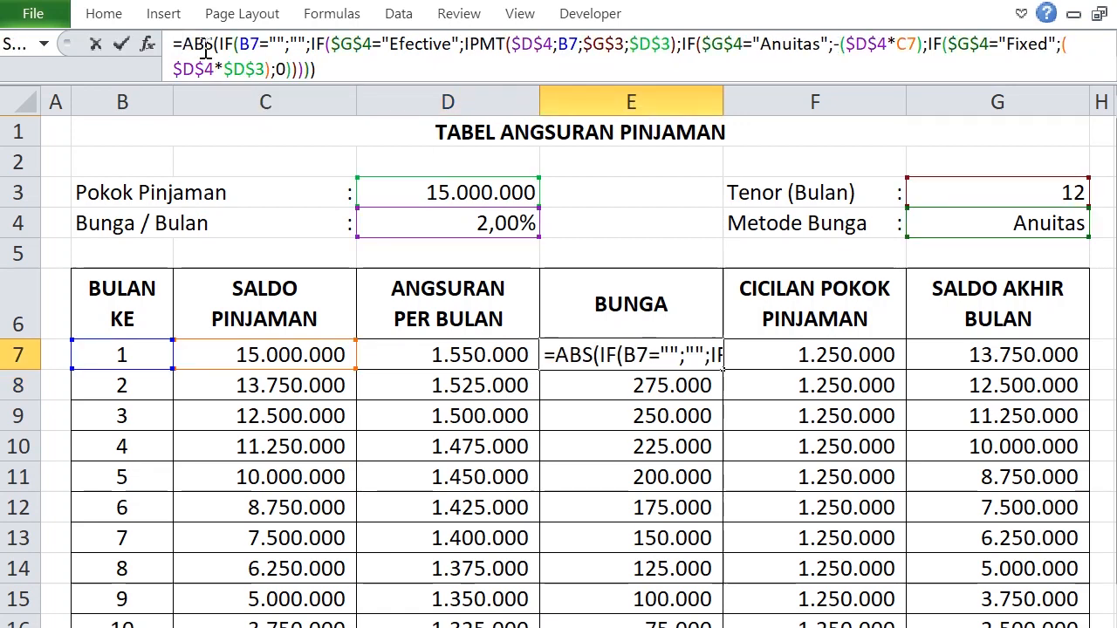
{"action": "type", "text": "IFERR"}
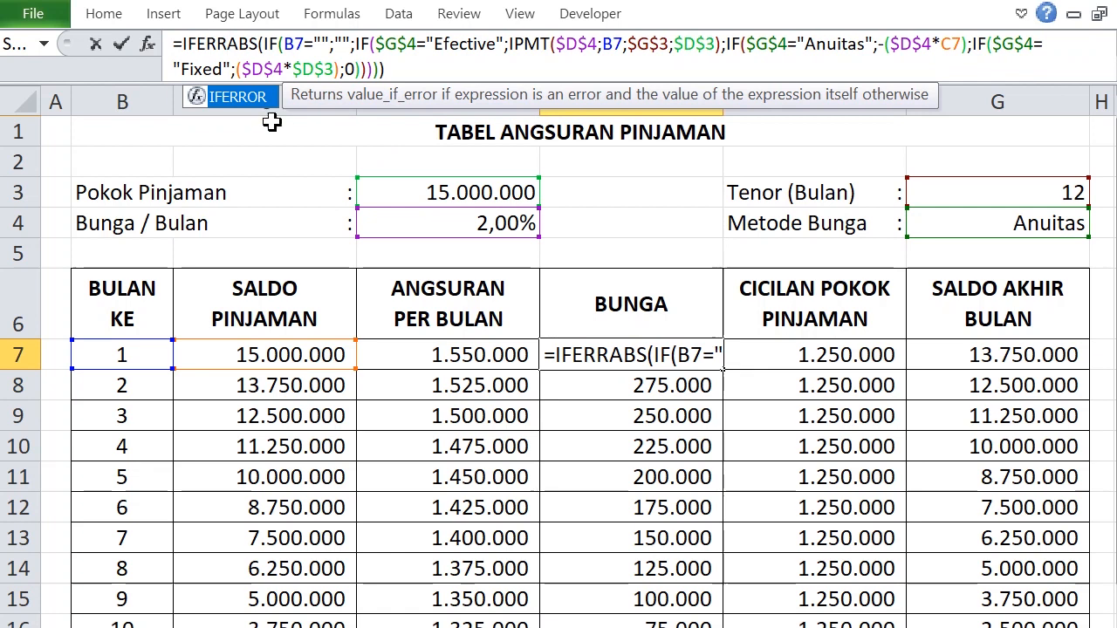
{"action": "double_click", "coordinate": [238, 97]}
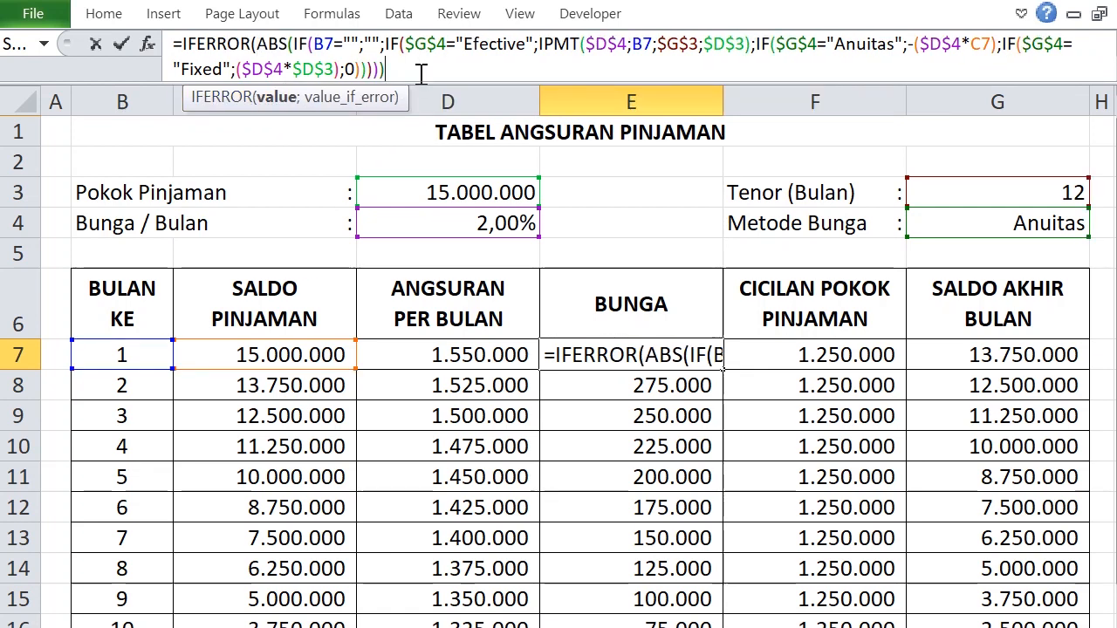
{"action": "type", "text": ";"}
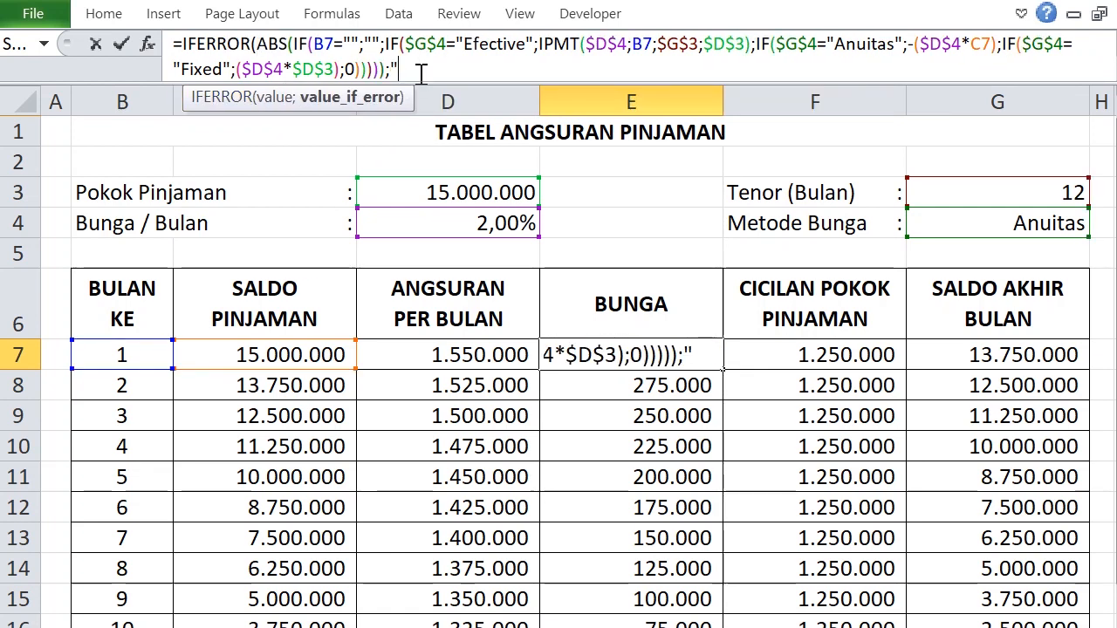
{"action": "key", "text": "Return"}
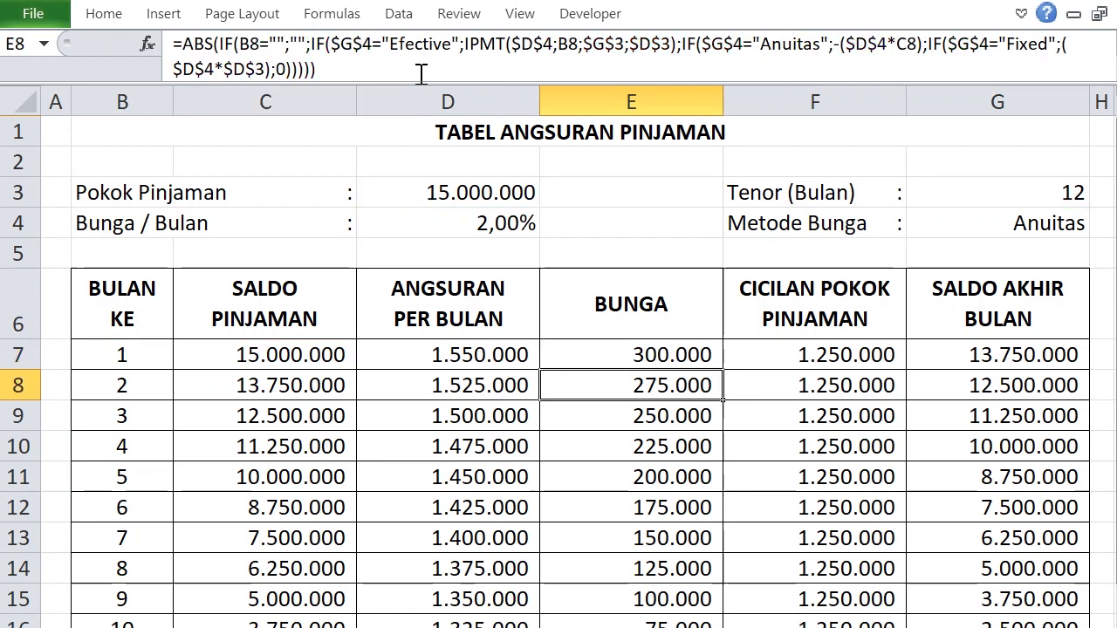
Step: Wrap the F7 principal installment formula in IFERROR with "" as the value if error
{"action": "left_click", "coordinate": [823, 351]}
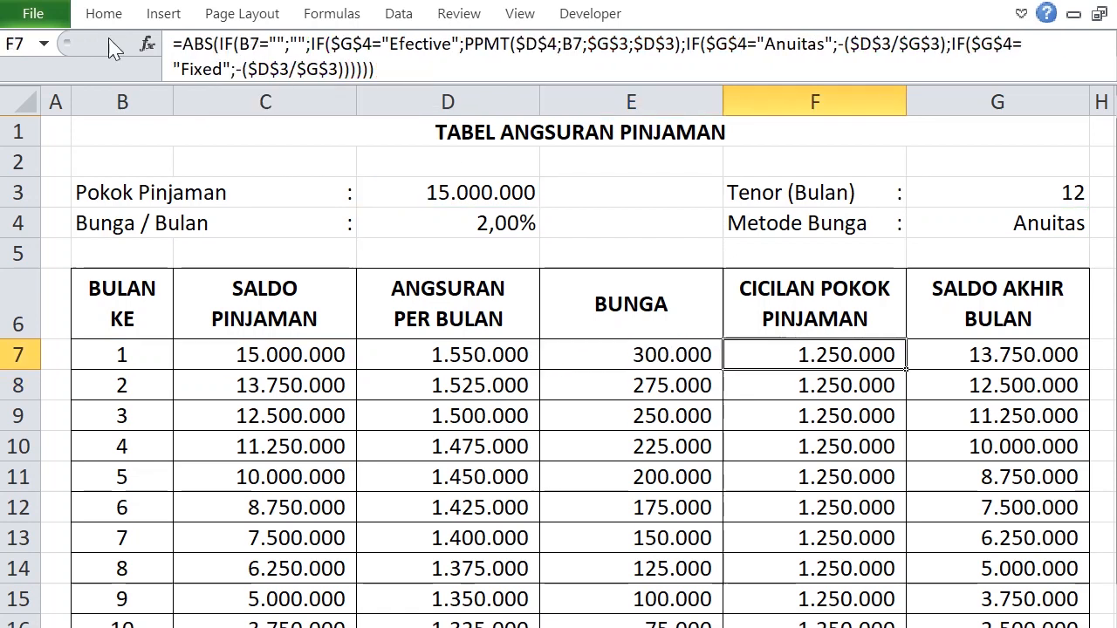
{"action": "left_click", "coordinate": [187, 42]}
{"action": "type", "text": "IFER"}
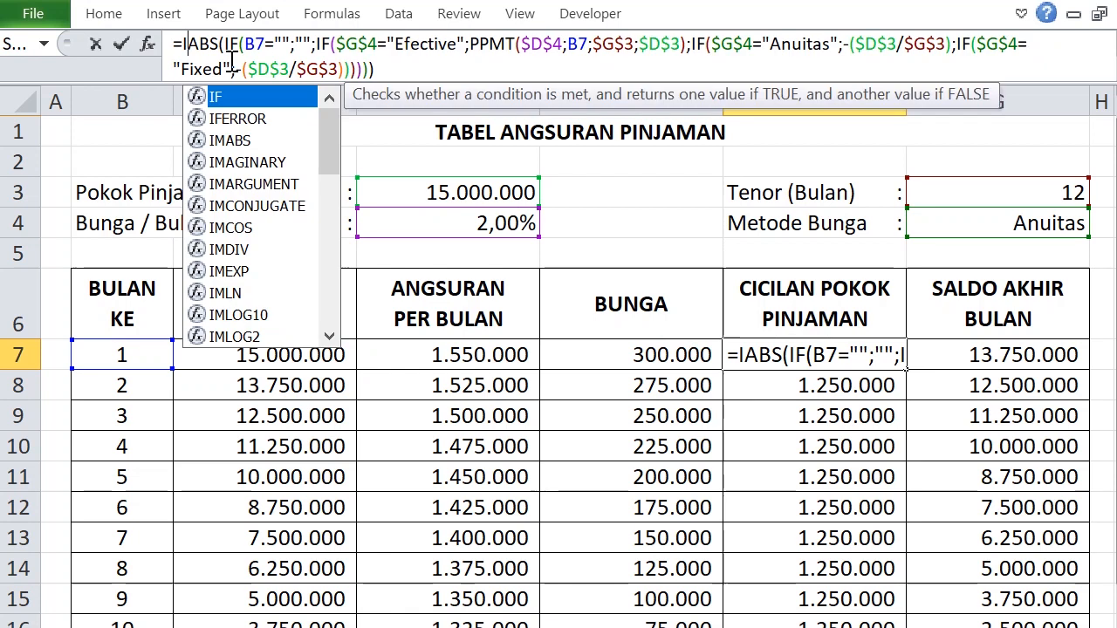
{"action": "type", "text": "ROR("}
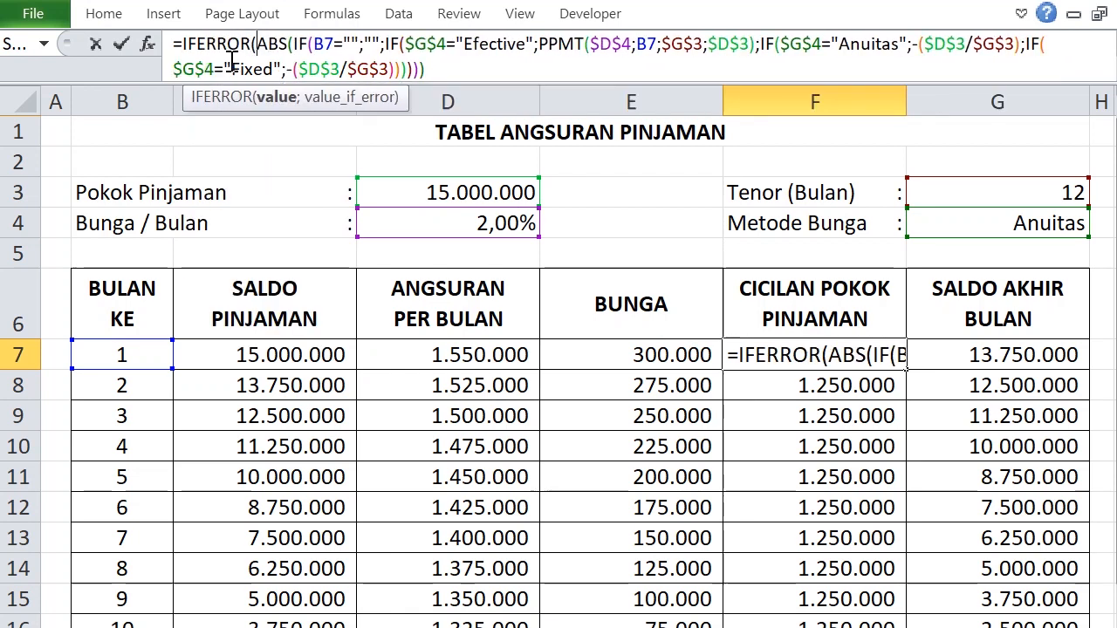
{"action": "left_click", "coordinate": [447, 72]}
{"action": "type", "text": ");\"\""}
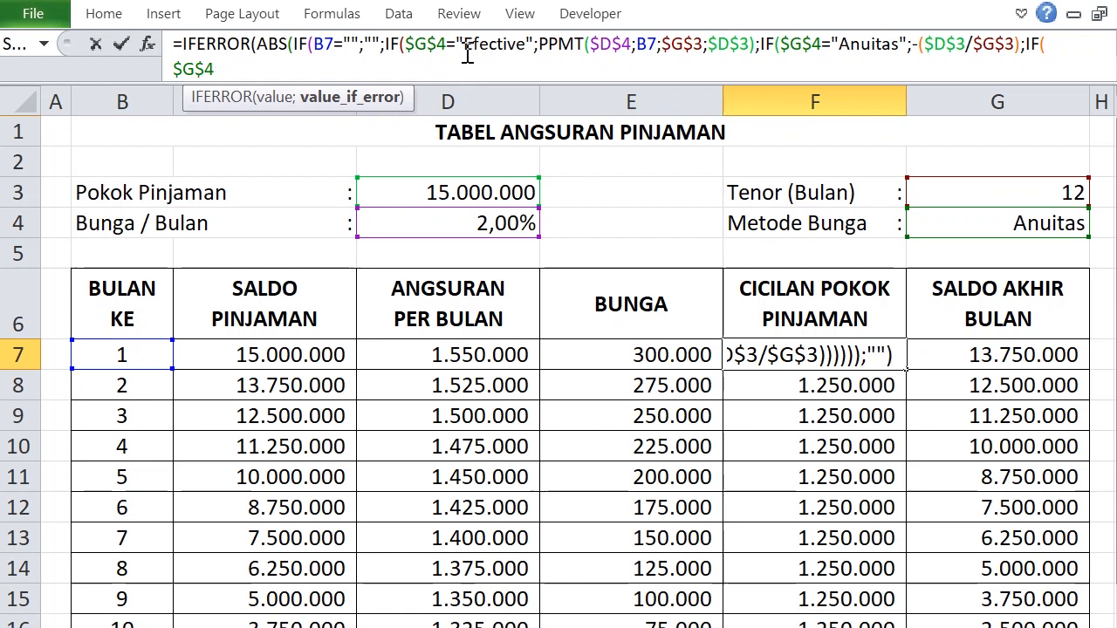
{"action": "type", "text": "))))));\"\")"}
{"action": "key", "text": "Return"}
Step: Wrap the G7 closing balance formula in IFERROR with "" as the value if error
{"action": "left_click", "coordinate": [958, 357]}
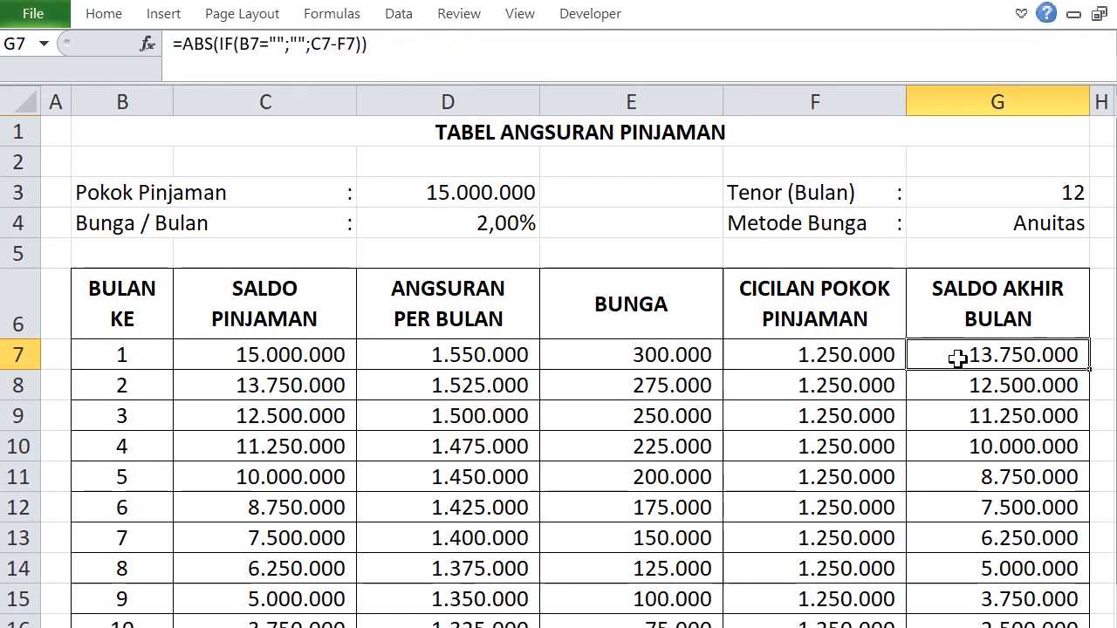
{"action": "left_click", "coordinate": [185, 39]}
{"action": "type", "text": "IFERR"}
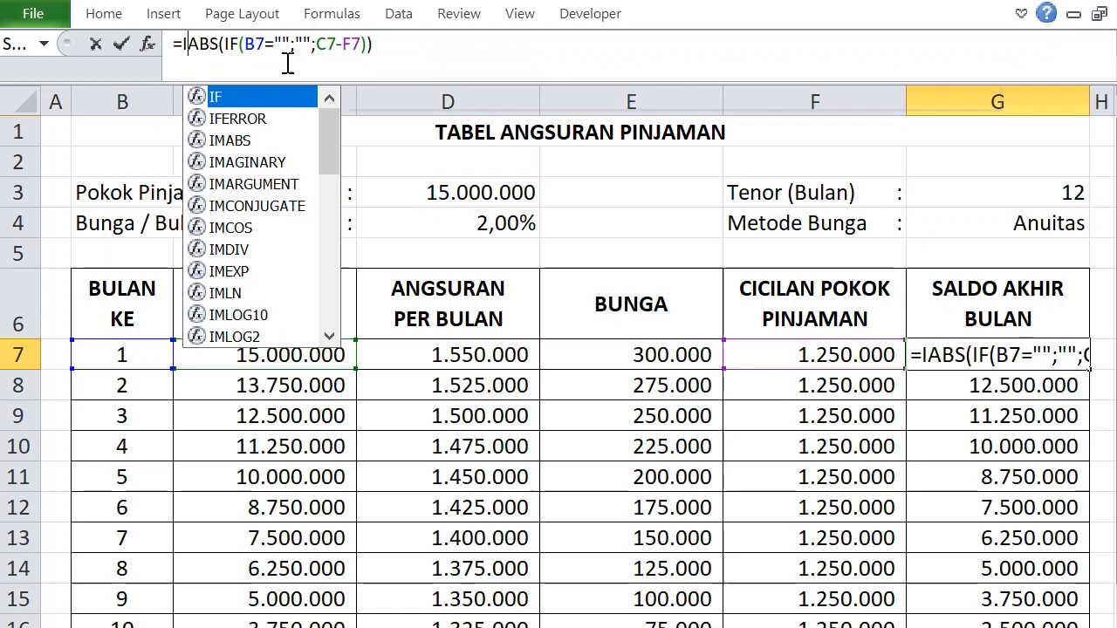
{"action": "type", "text": "OR("}
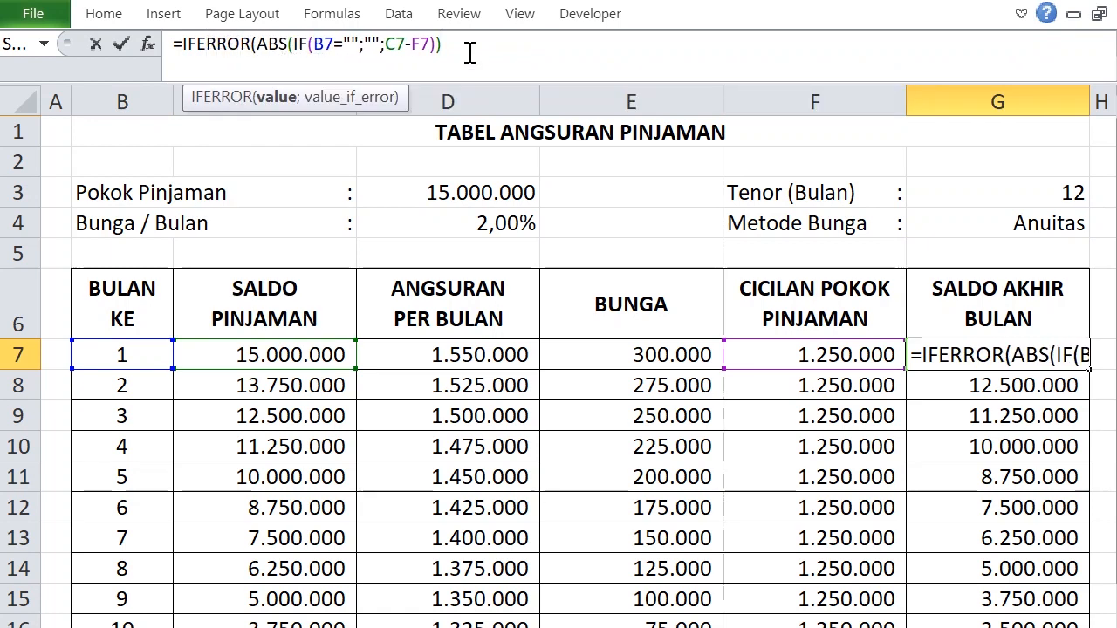
{"action": "type", "text": ";\"\""}
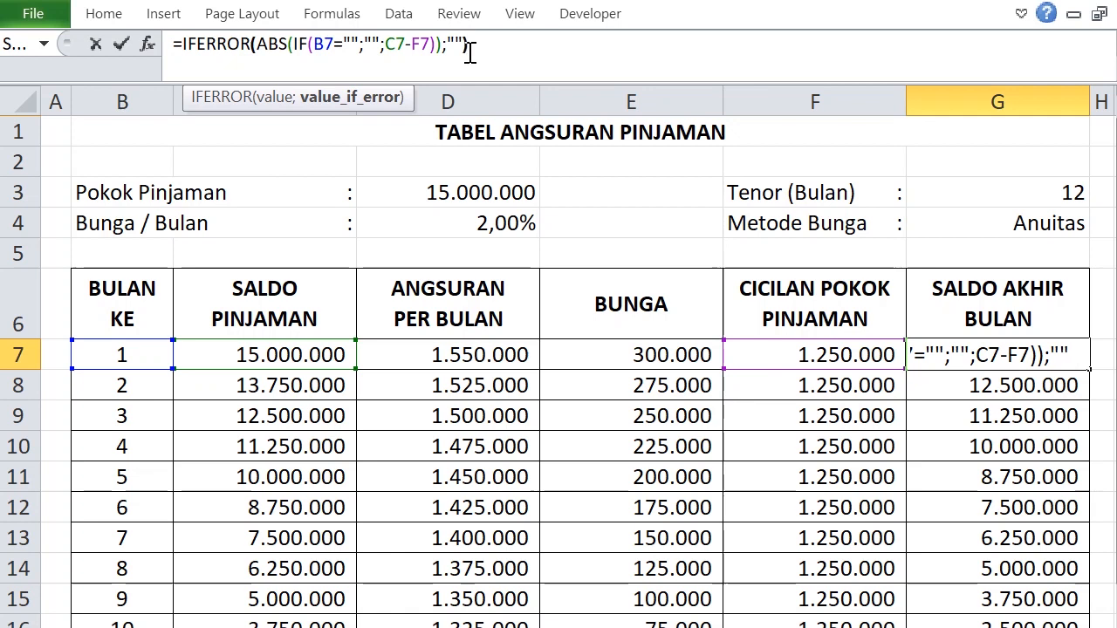
{"action": "type", "text": ")"}
{"action": "key", "text": "Return"}
Step: Fill the D7:G7 formulas down through the remaining rows of the installment table
{"action": "left_click_drag", "start_coordinate": [436, 345], "coordinate": [1056, 615]}
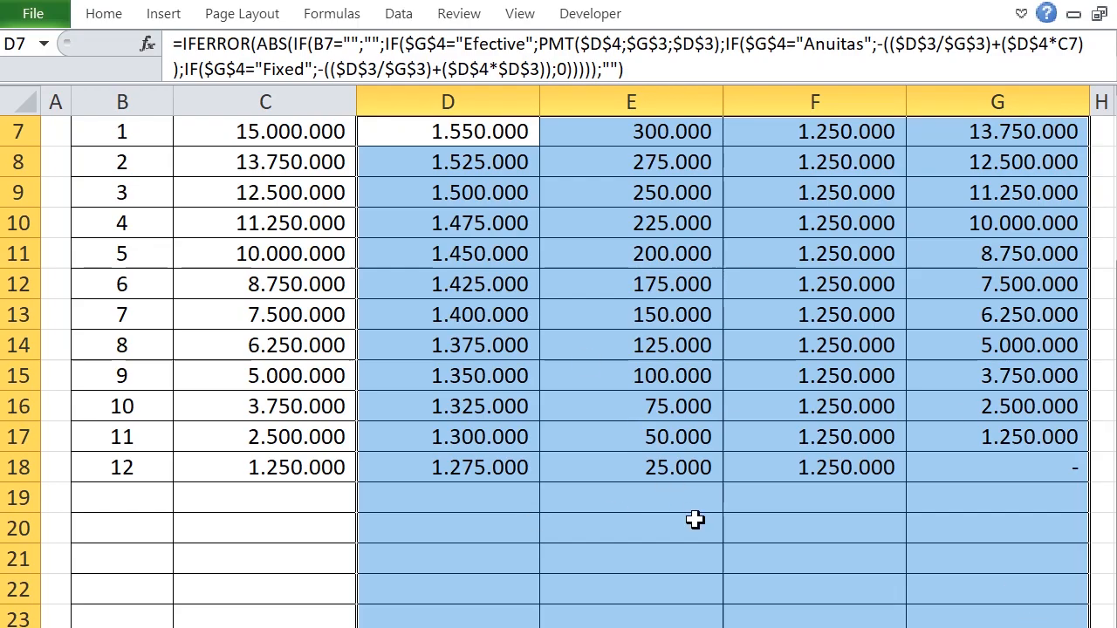
{"action": "scroll", "coordinate": [559, 536], "scroll_direction": "up", "scroll_amount": 2}
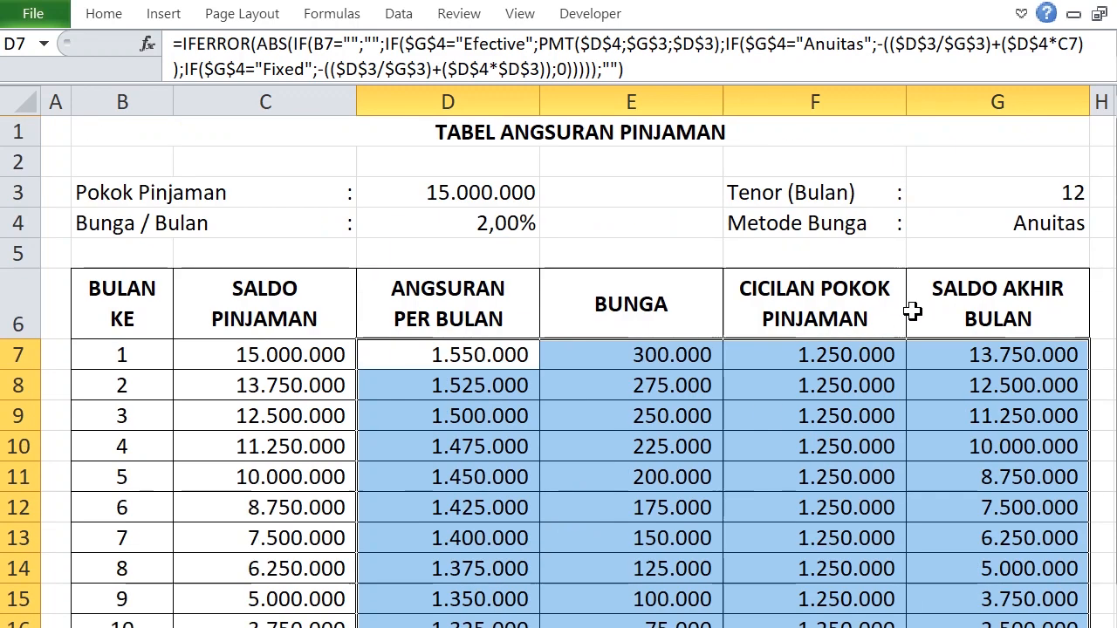
Step: Set Metode Bunga in G4 to Efective and review the rows down past the last month
{"action": "left_click", "coordinate": [1047, 223]}
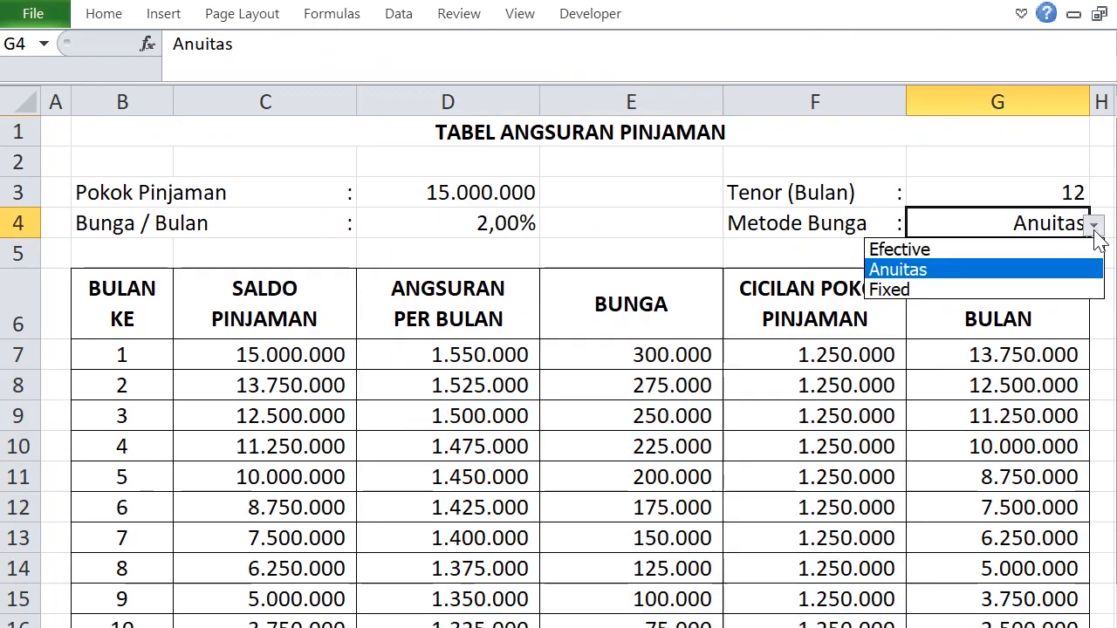
{"action": "left_click", "coordinate": [1038, 252]}
{"action": "scroll", "coordinate": [860, 529], "scroll_direction": "down", "scroll_amount": 2}
{"action": "scroll", "coordinate": [1044, 494], "scroll_direction": "up", "scroll_amount": 2}
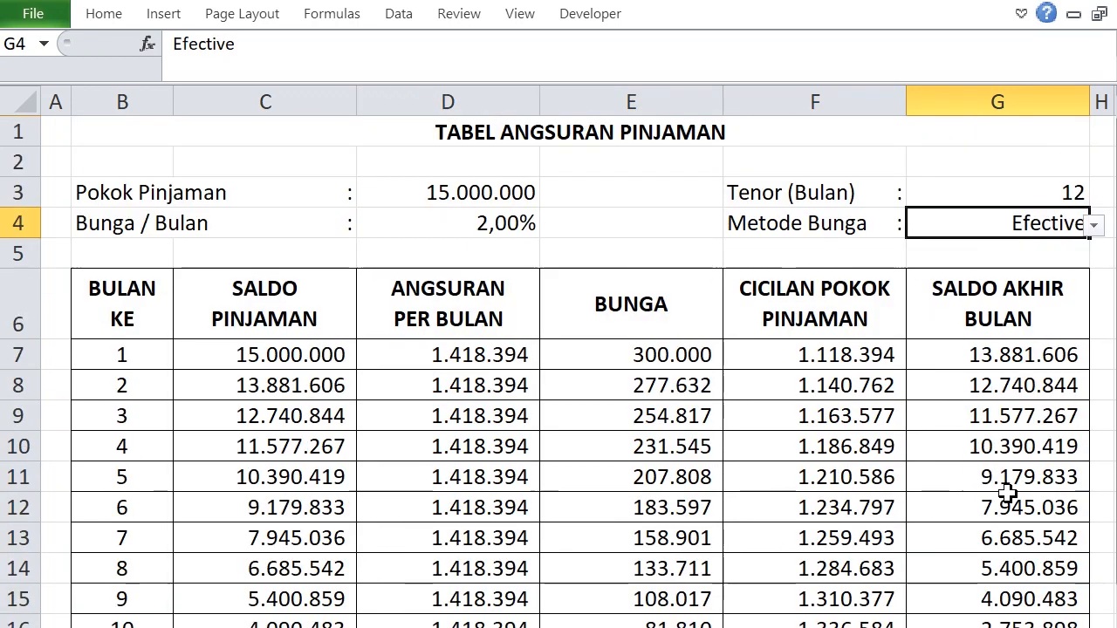
Step: Set Metode Bunga in G4 to Fixed and review the recalculated installment rows
{"action": "left_click", "coordinate": [1093, 227]}
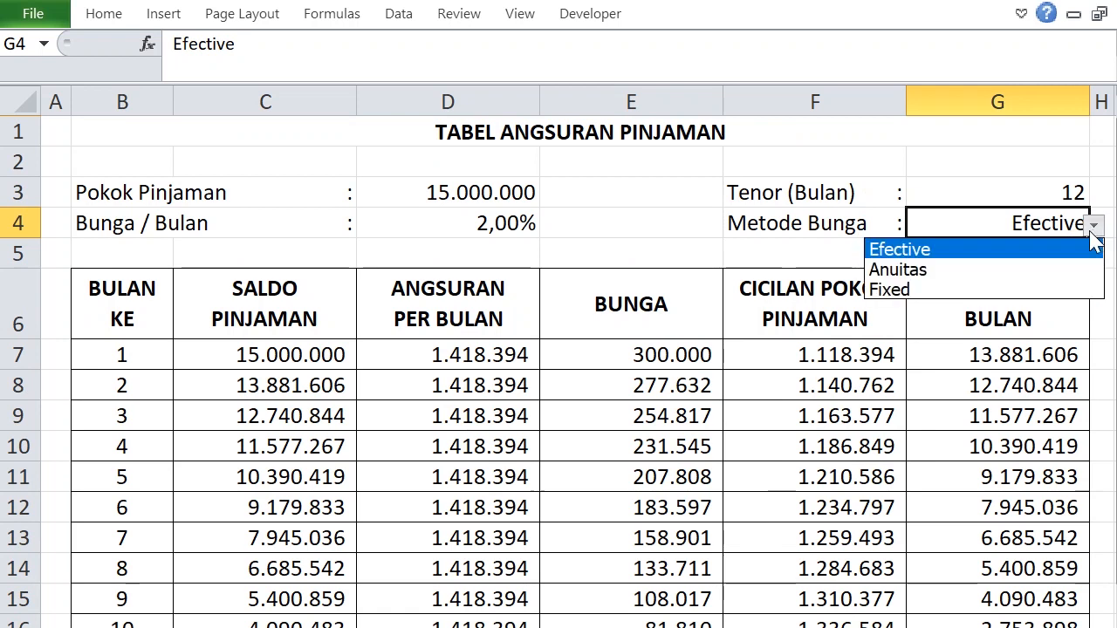
{"action": "left_click", "coordinate": [1039, 290]}
{"action": "scroll", "coordinate": [987, 538], "scroll_direction": "down", "scroll_amount": 2}
{"action": "scroll", "coordinate": [949, 460], "scroll_direction": "up", "scroll_amount": 2}
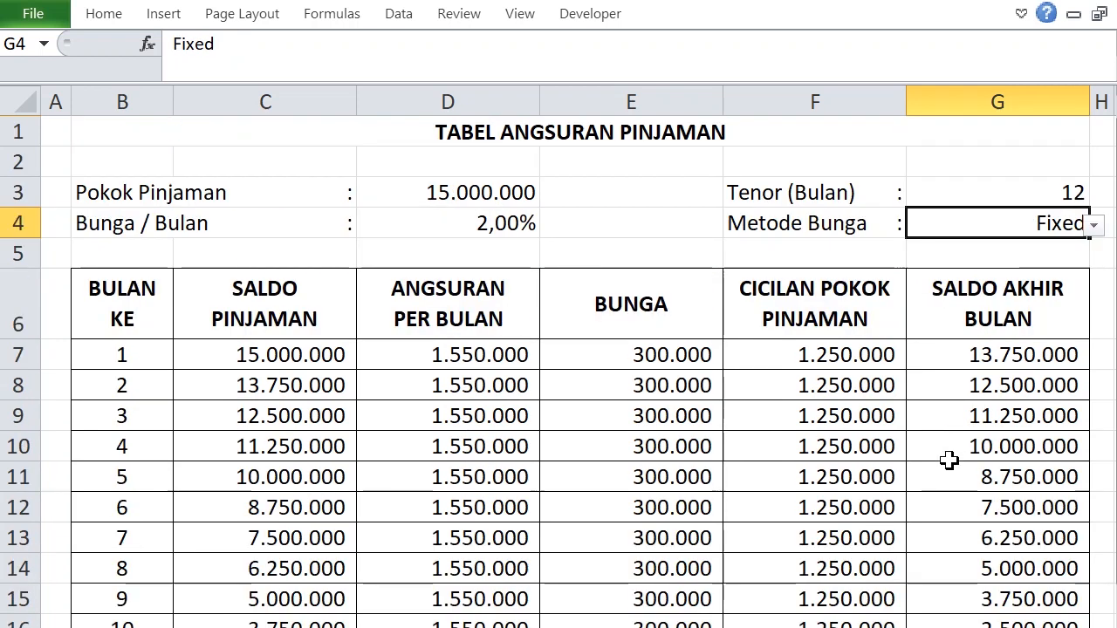